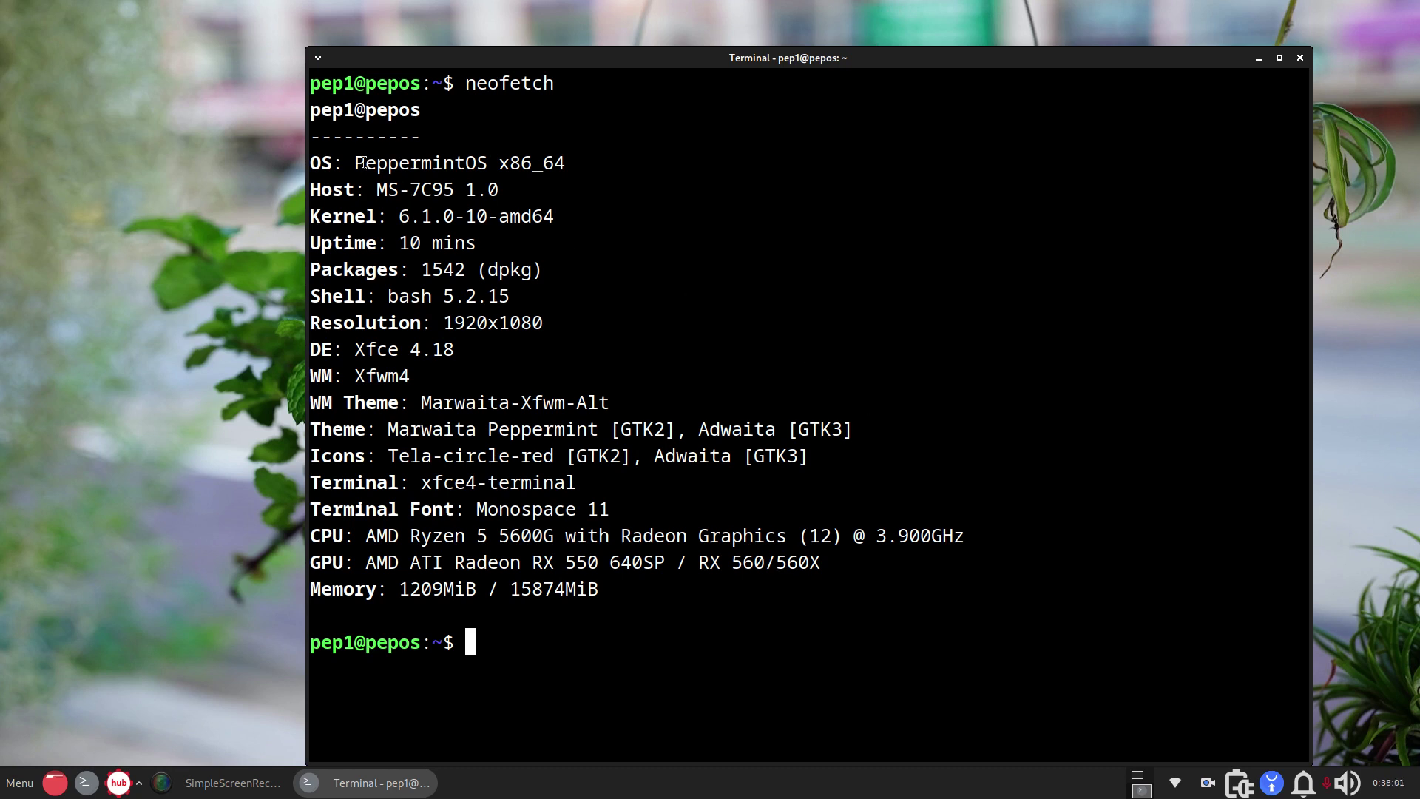
Highlight the PeppermintOS, kernel, resolution and Xfce values in neofetch, then close the terminal
left_click_drag(356, 164, 599, 165)
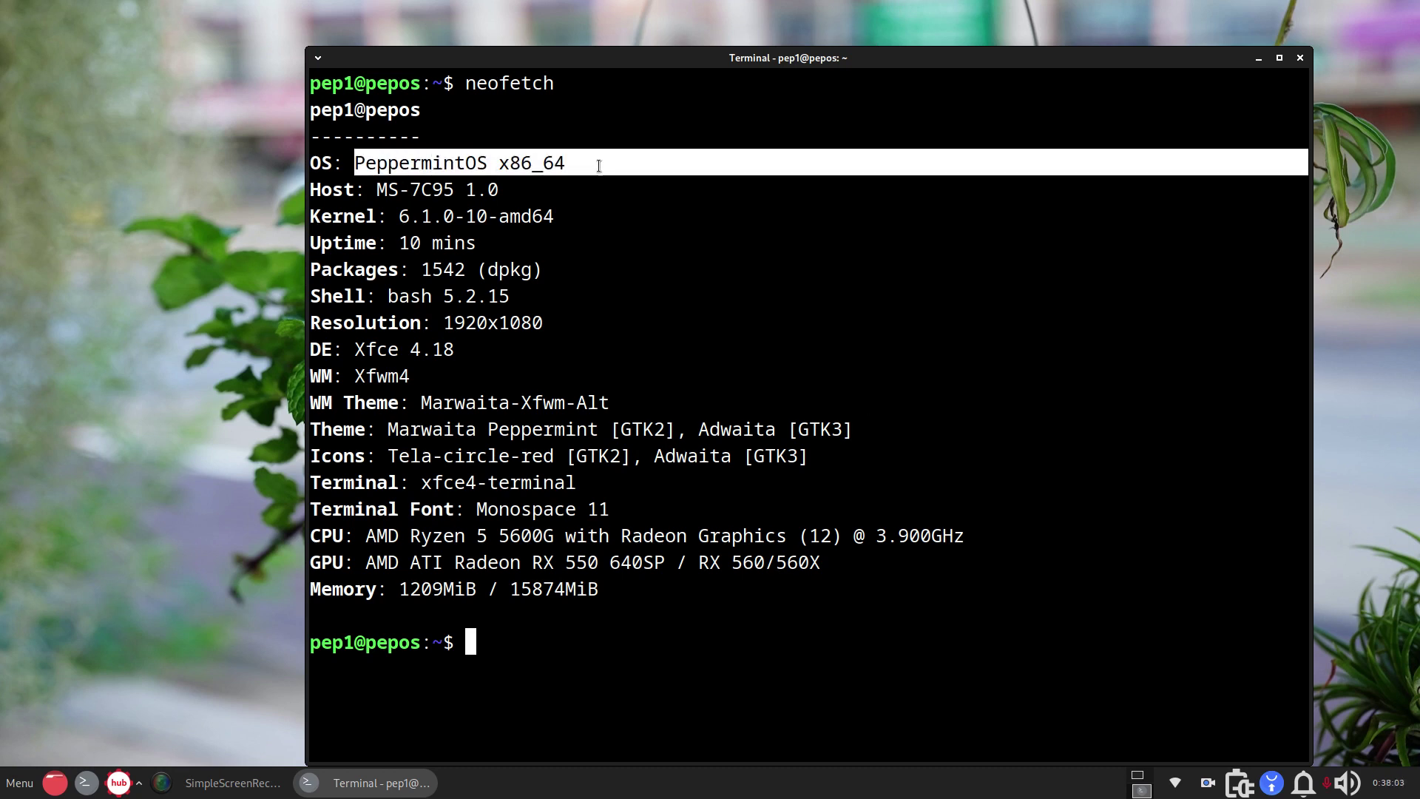
left_click_drag(399, 216, 438, 216)
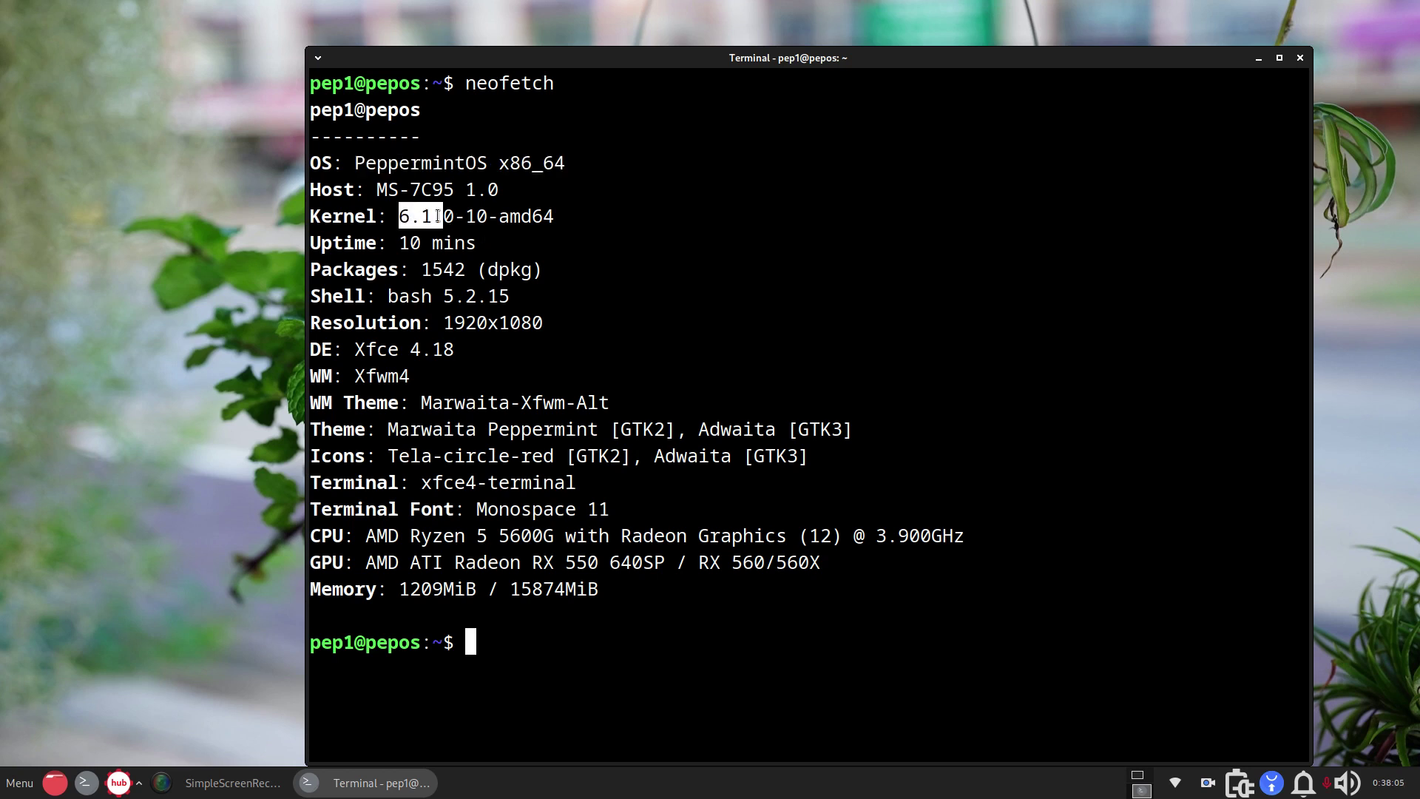
left_click_drag(451, 323, 556, 328)
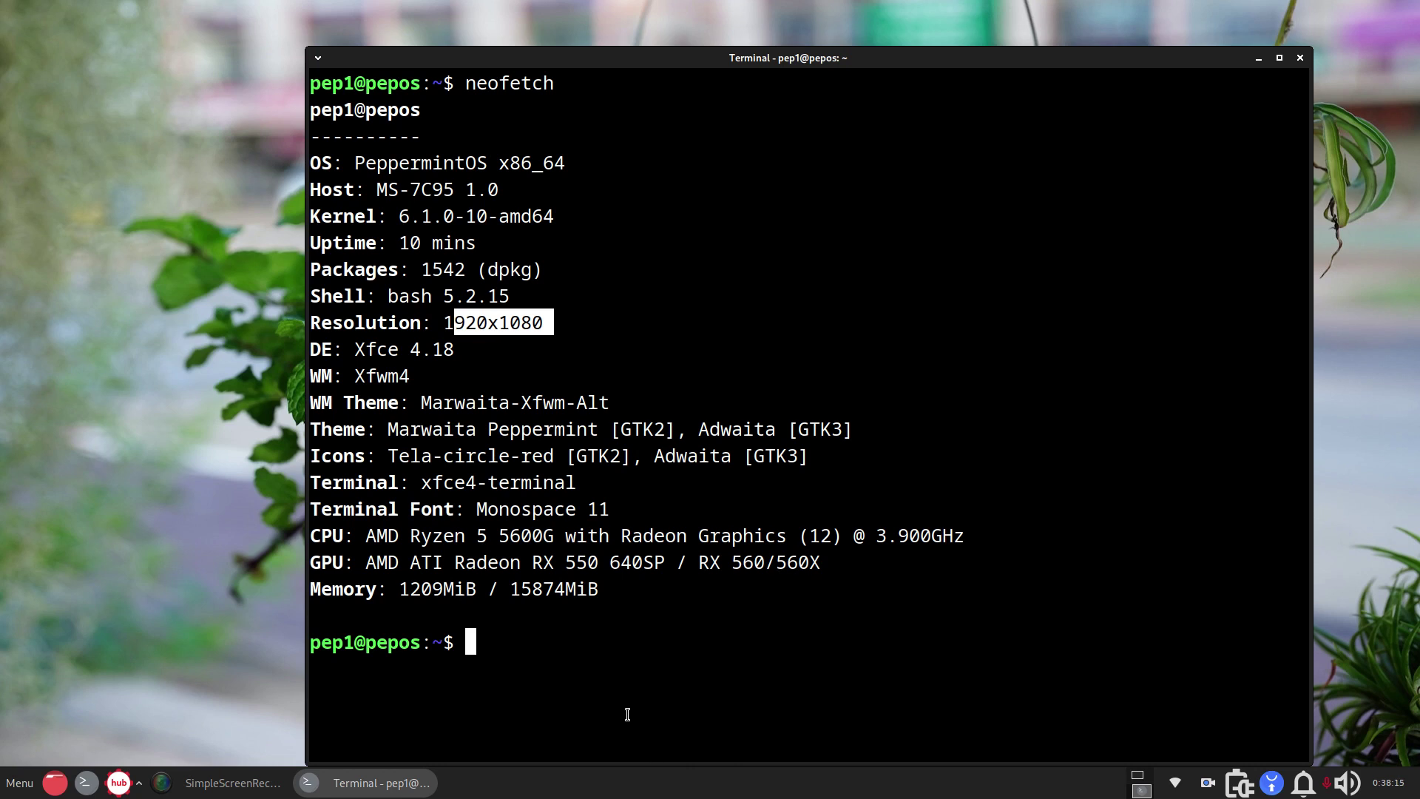
left_click_drag(355, 348, 395, 349)
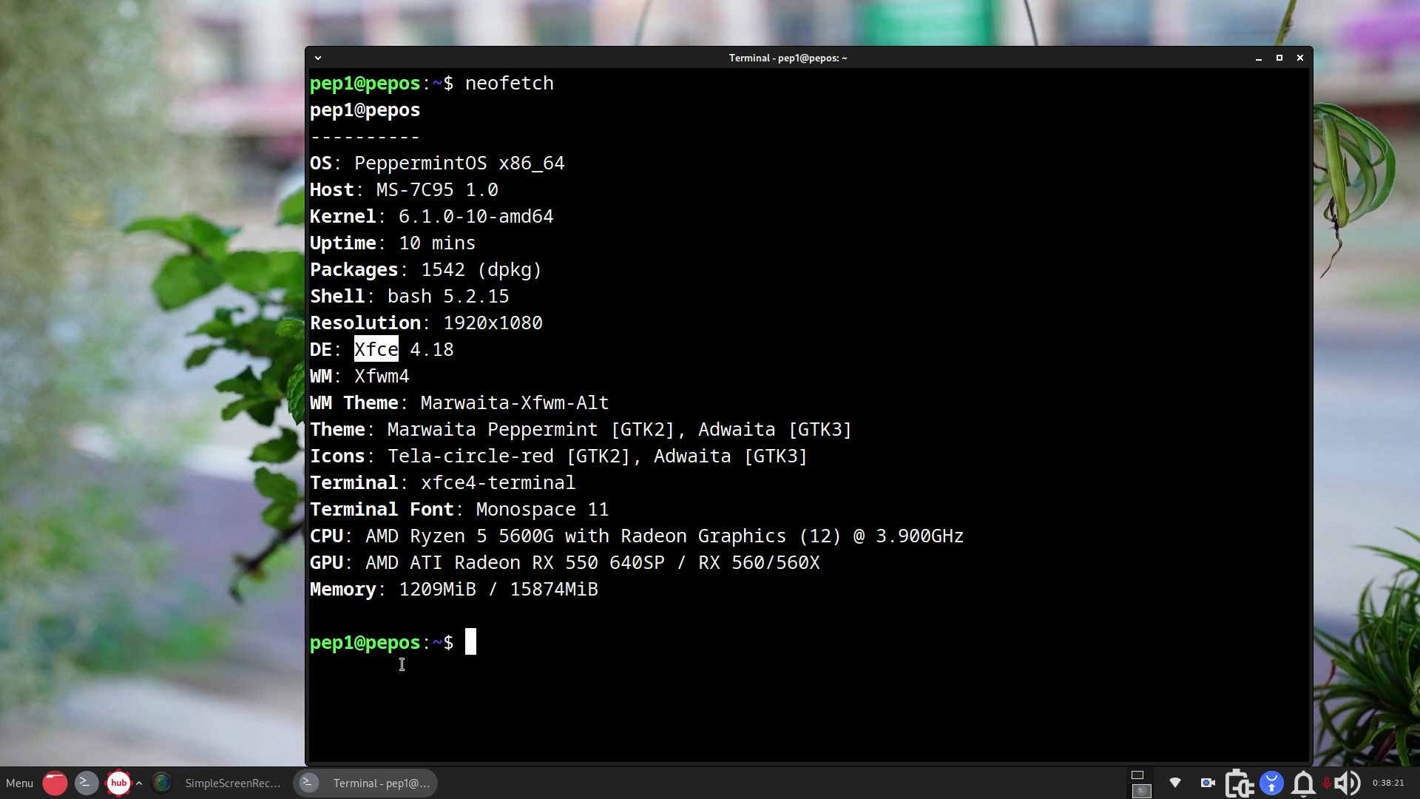
left_click(1299, 58)
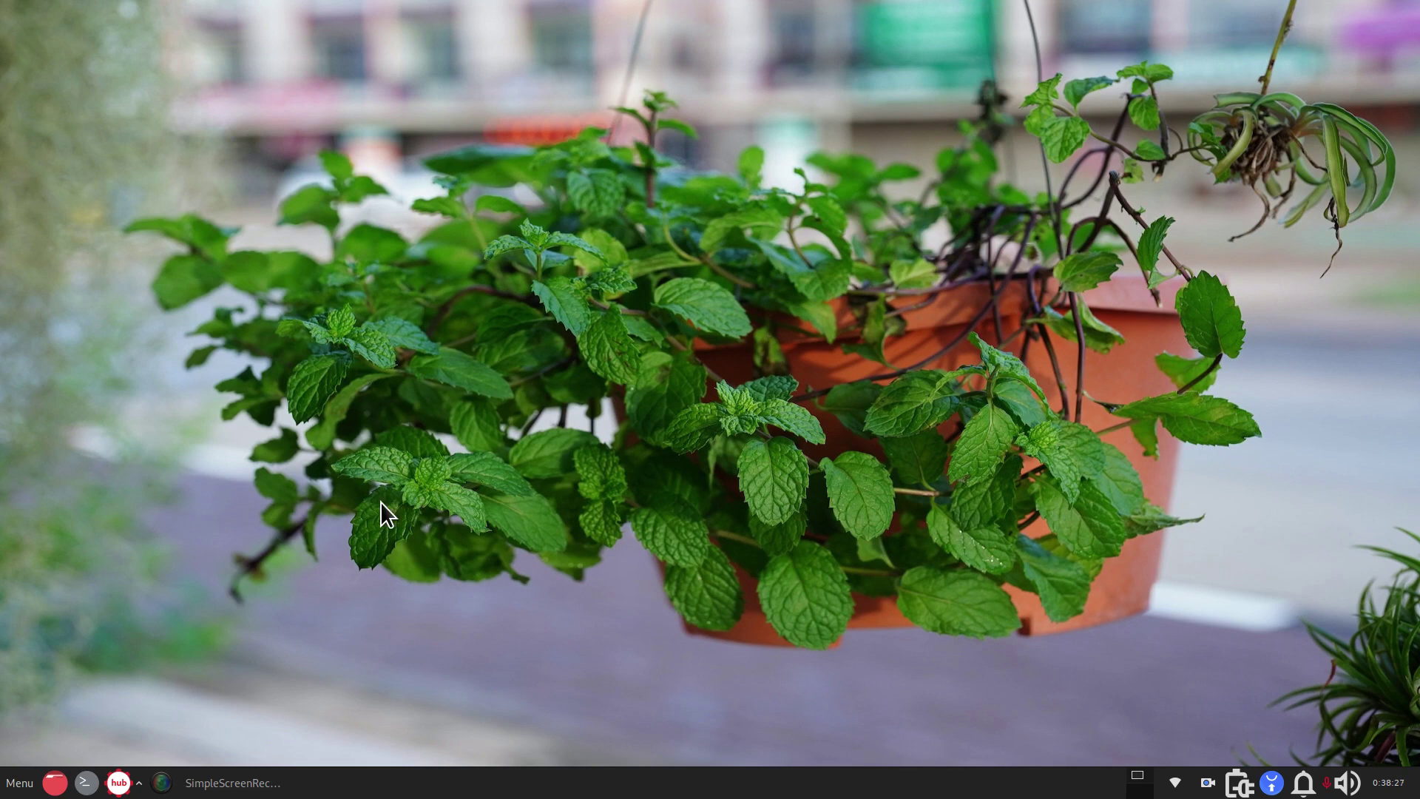
Launch Welcome to Peppermint from the Whisker Menu search 'we' and raise its window
left_click(22, 784)
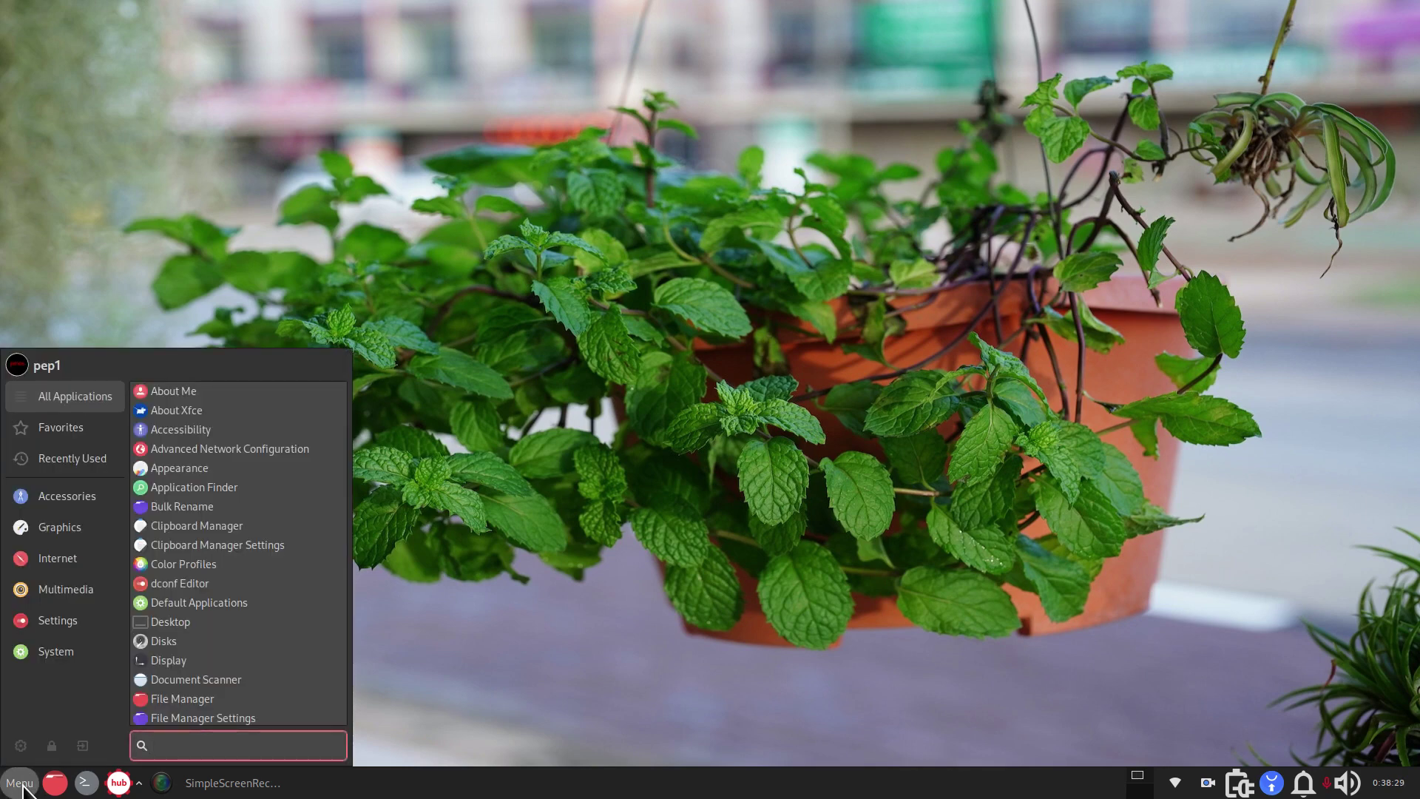
type("we")
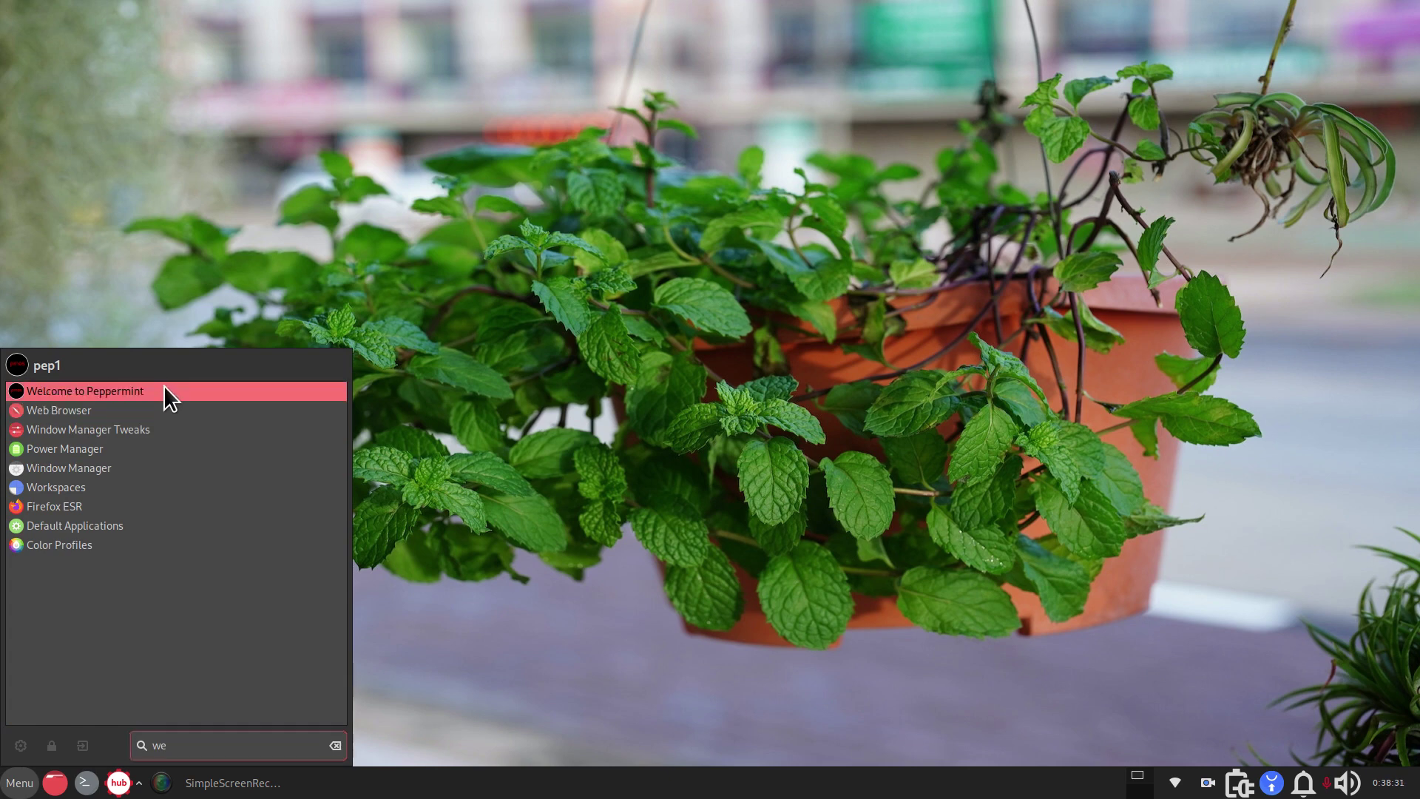
left_click(162, 384)
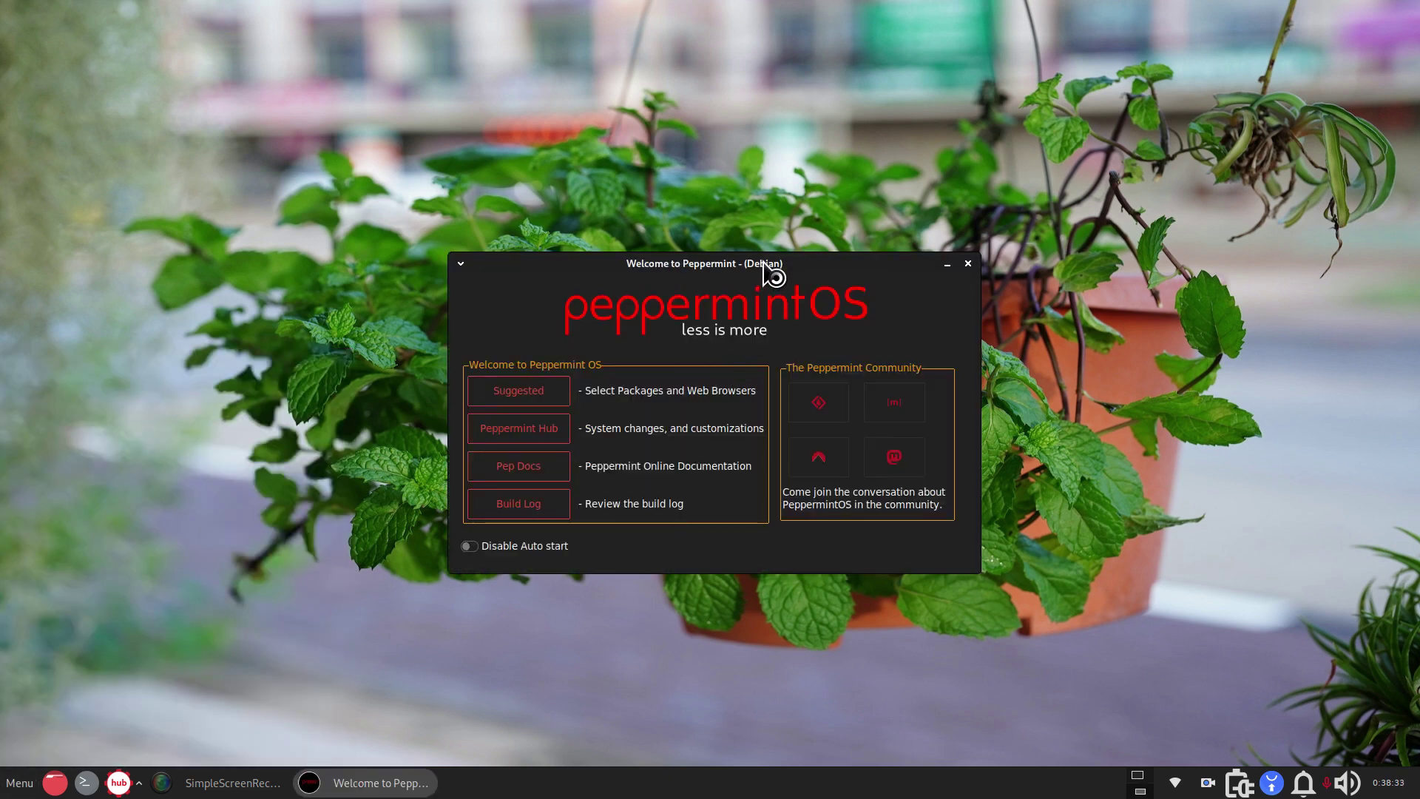
left_click_drag(762, 264, 755, 187)
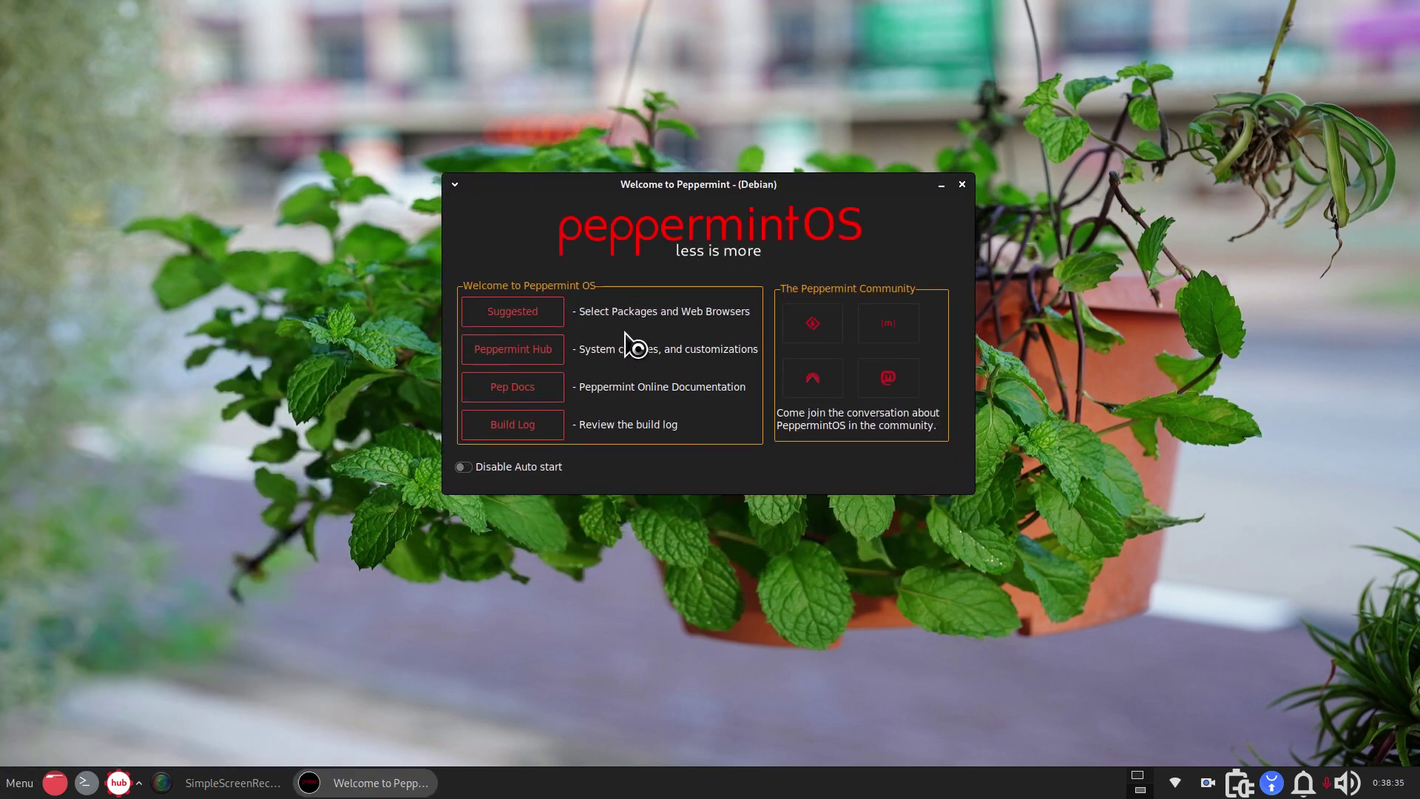
Browse the Suggested packages and Peppermint Hub, then open the Pep Docs documentation
left_click(544, 317)
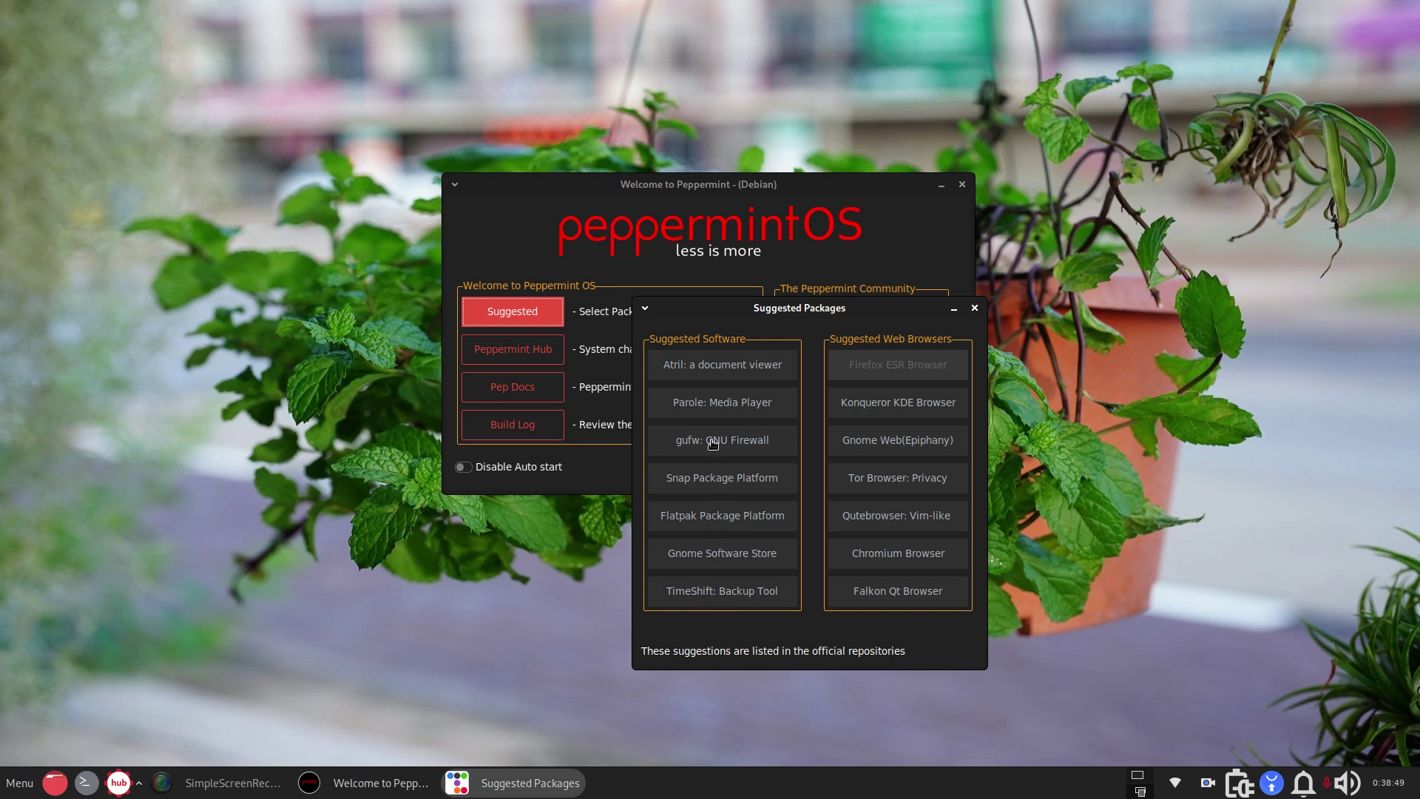
left_click(974, 308)
left_click(521, 352)
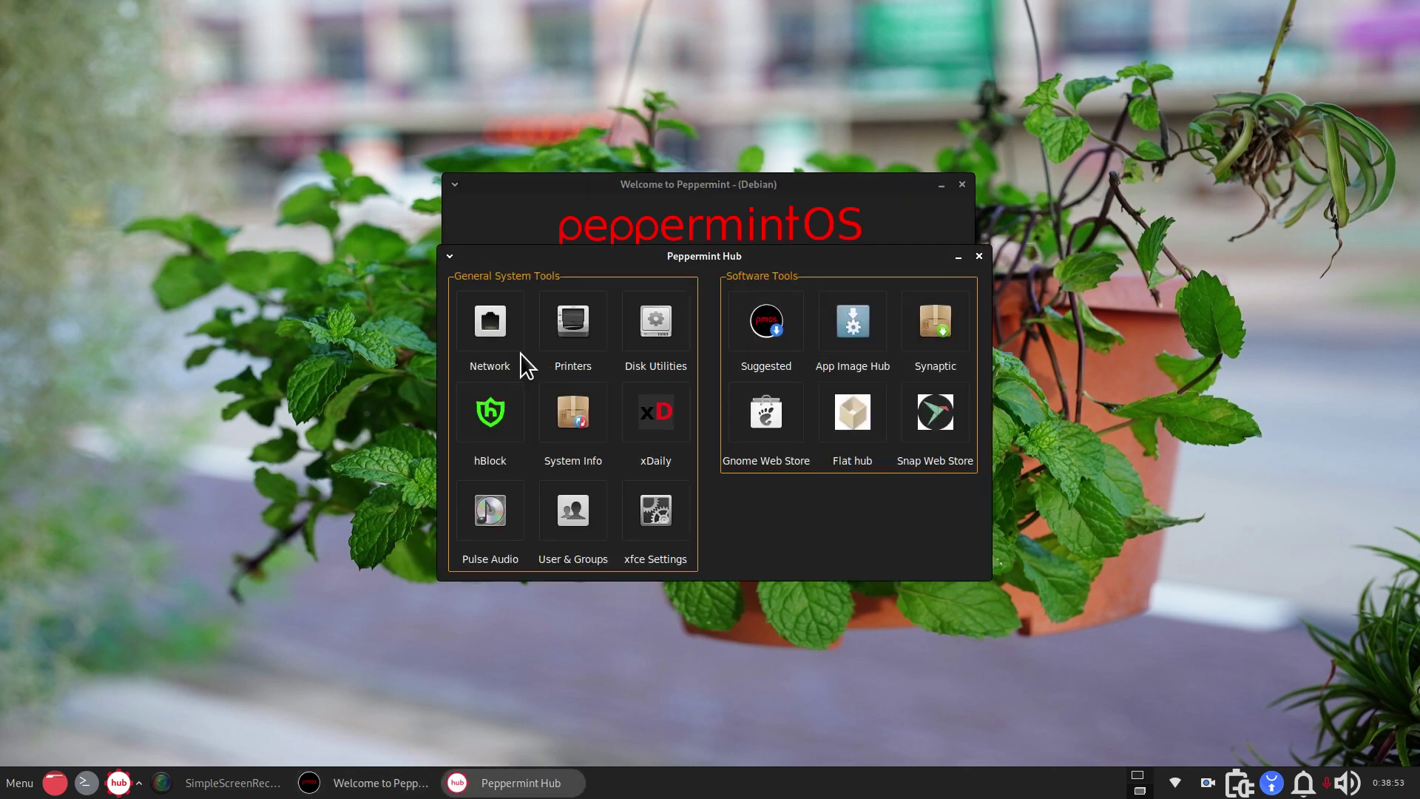
left_click(978, 256)
left_click(527, 390)
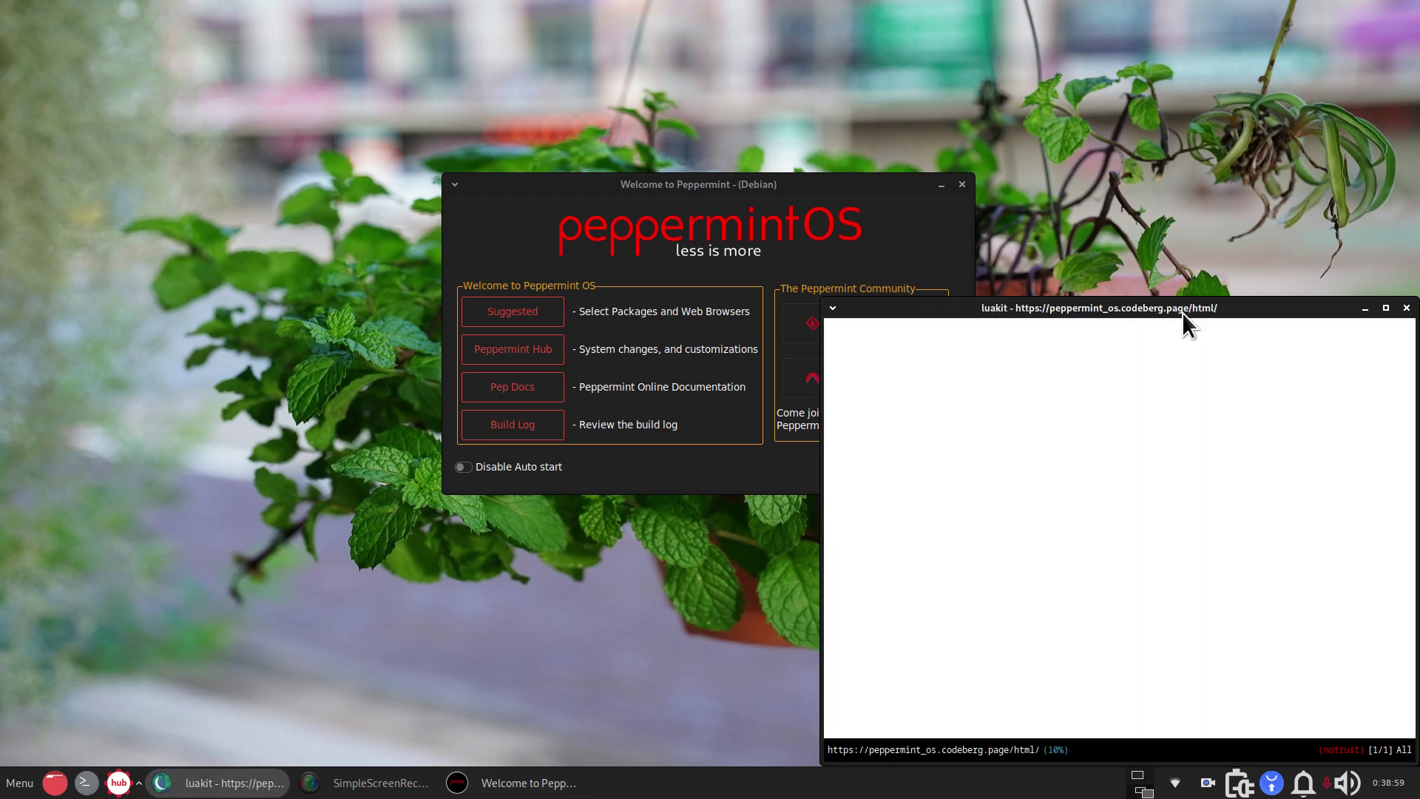
Move the PepDocs luakit window aside, then close it
left_click_drag(1296, 308, 1049, 281)
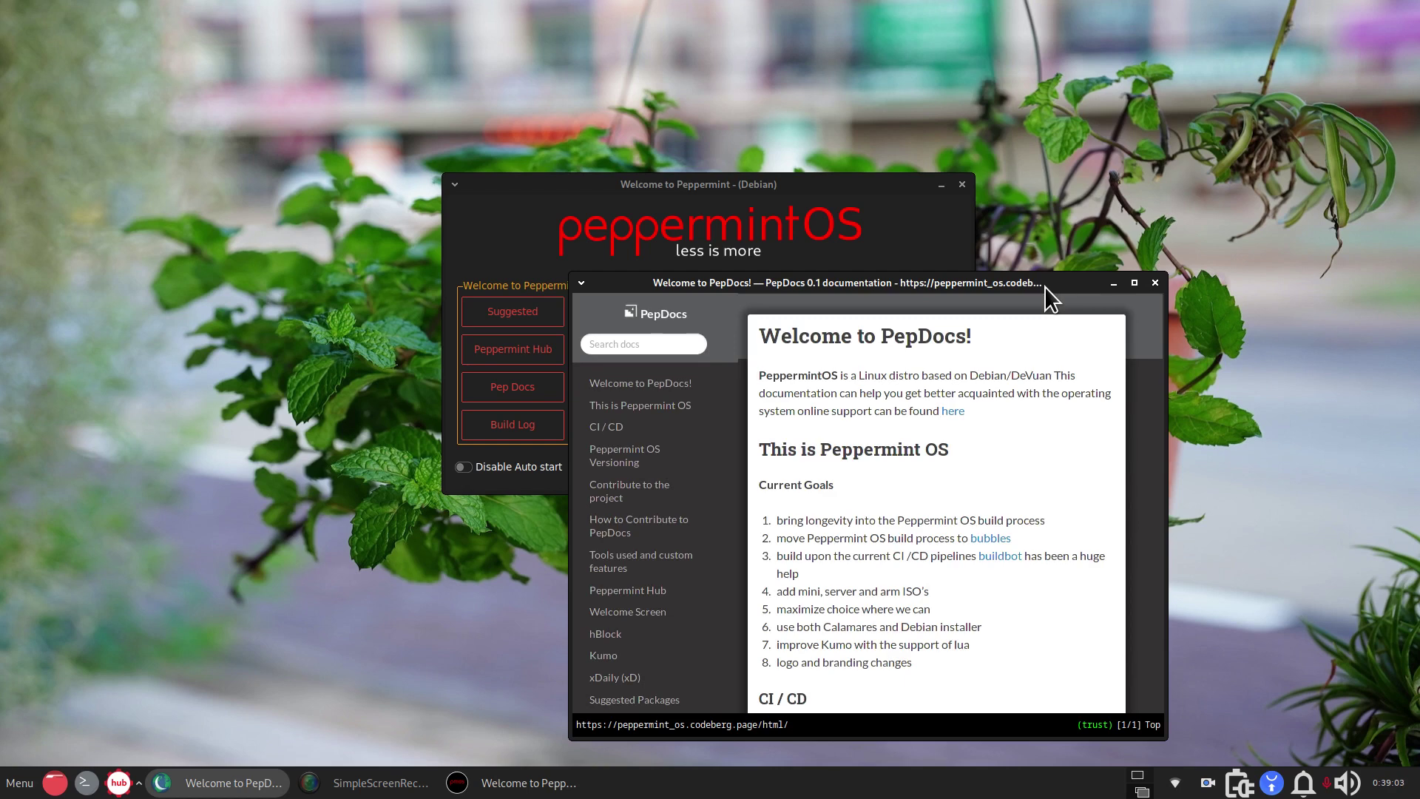
left_click(1154, 284)
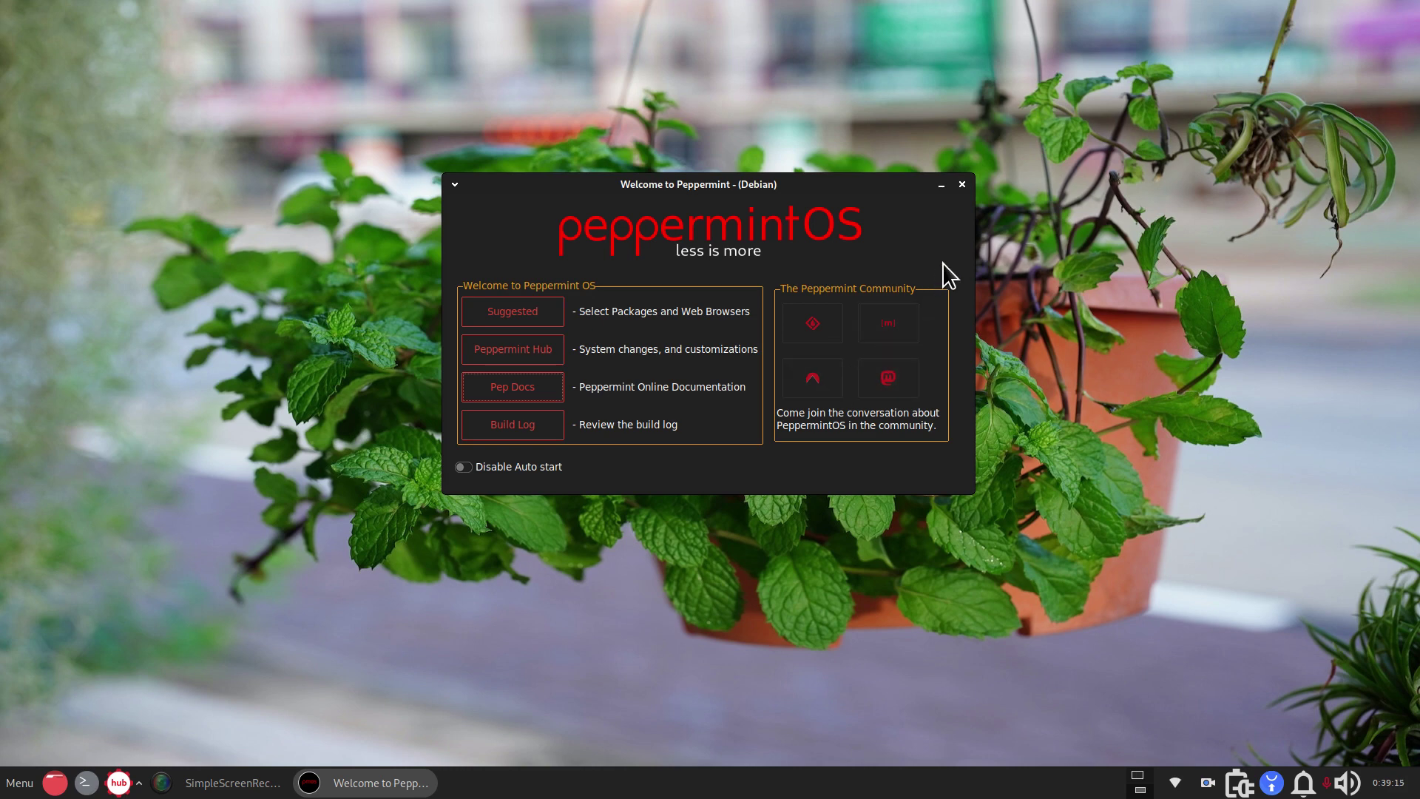
Close the welcome screen and preview the Log Out dialog from the applications menu, cancelling it
left_click(965, 186)
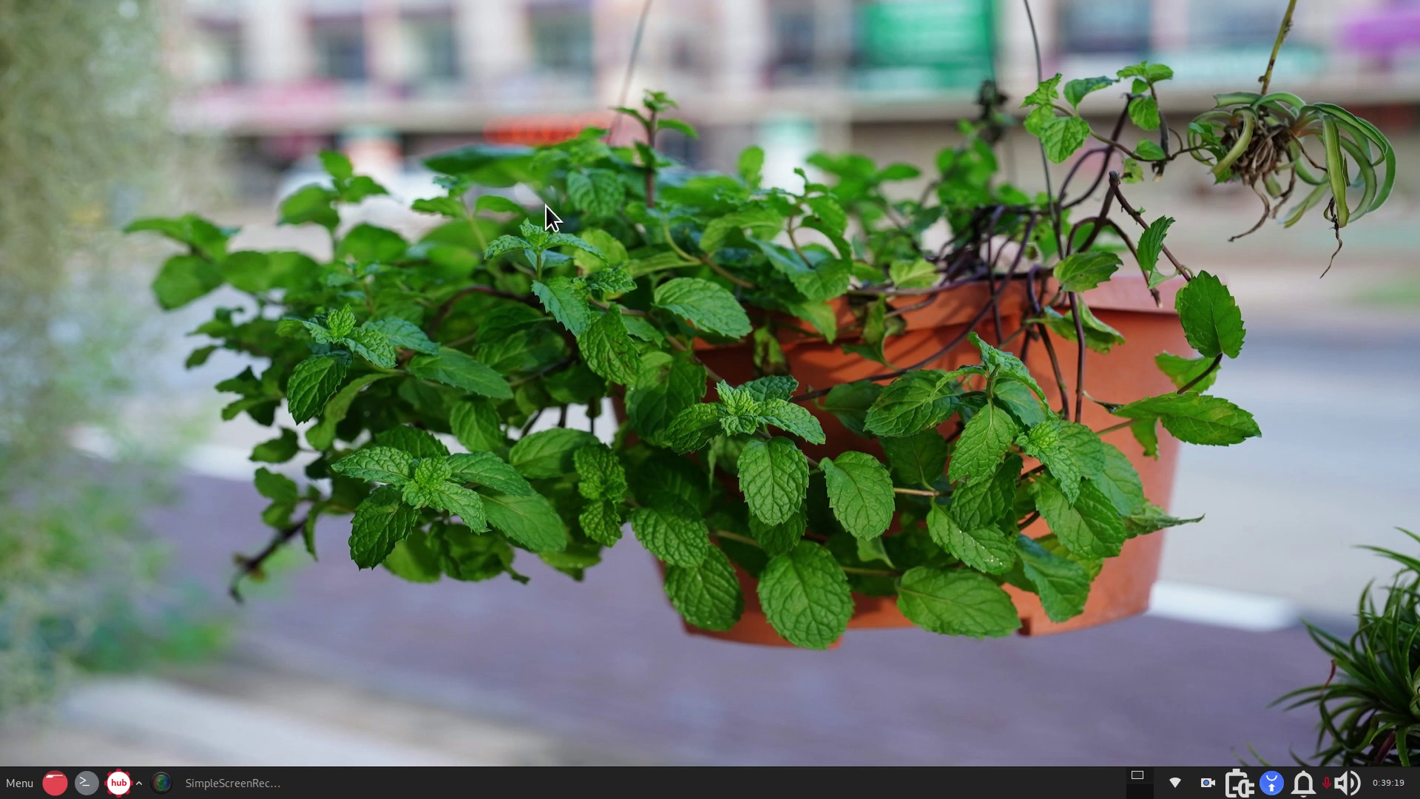
right_click(507, 125)
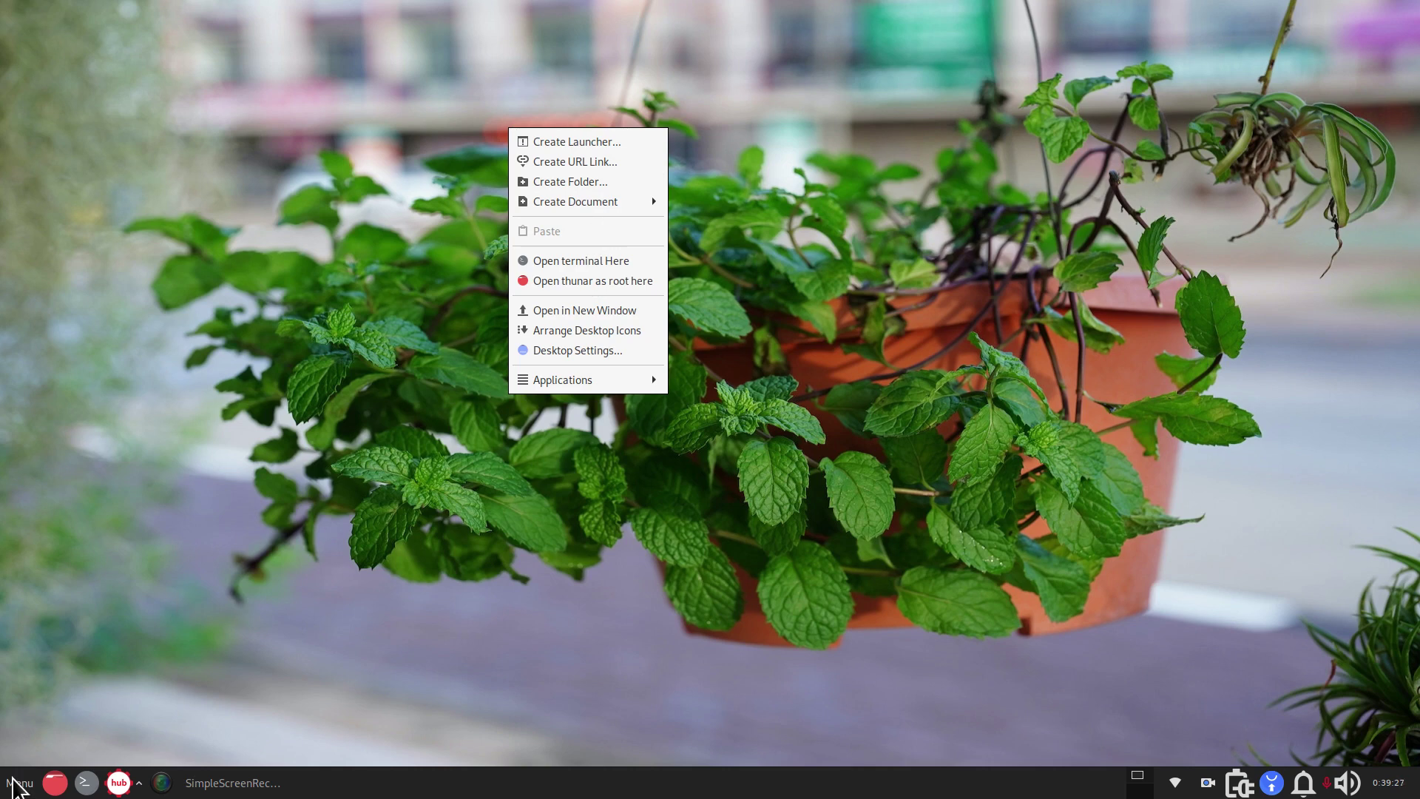
left_click(18, 782)
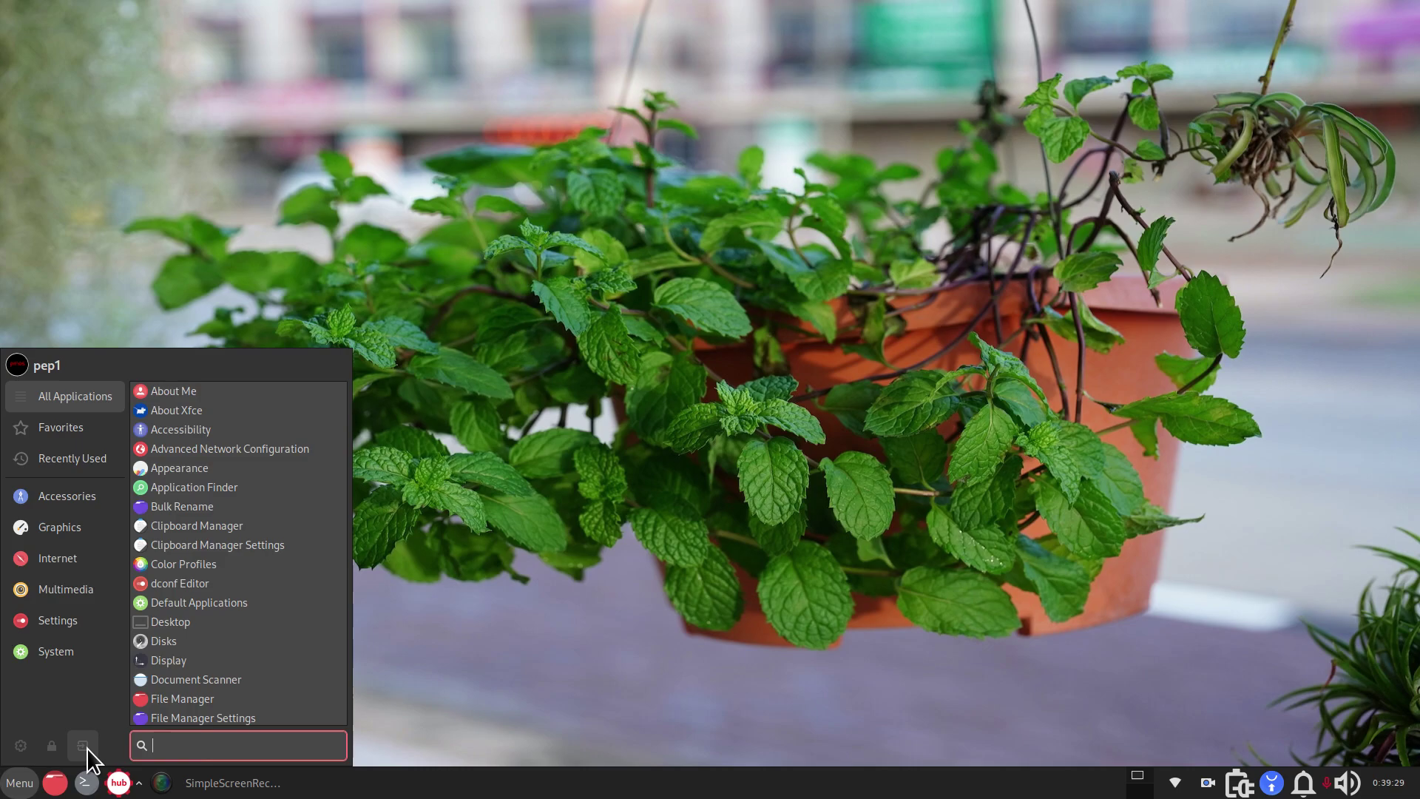
left_click(86, 748)
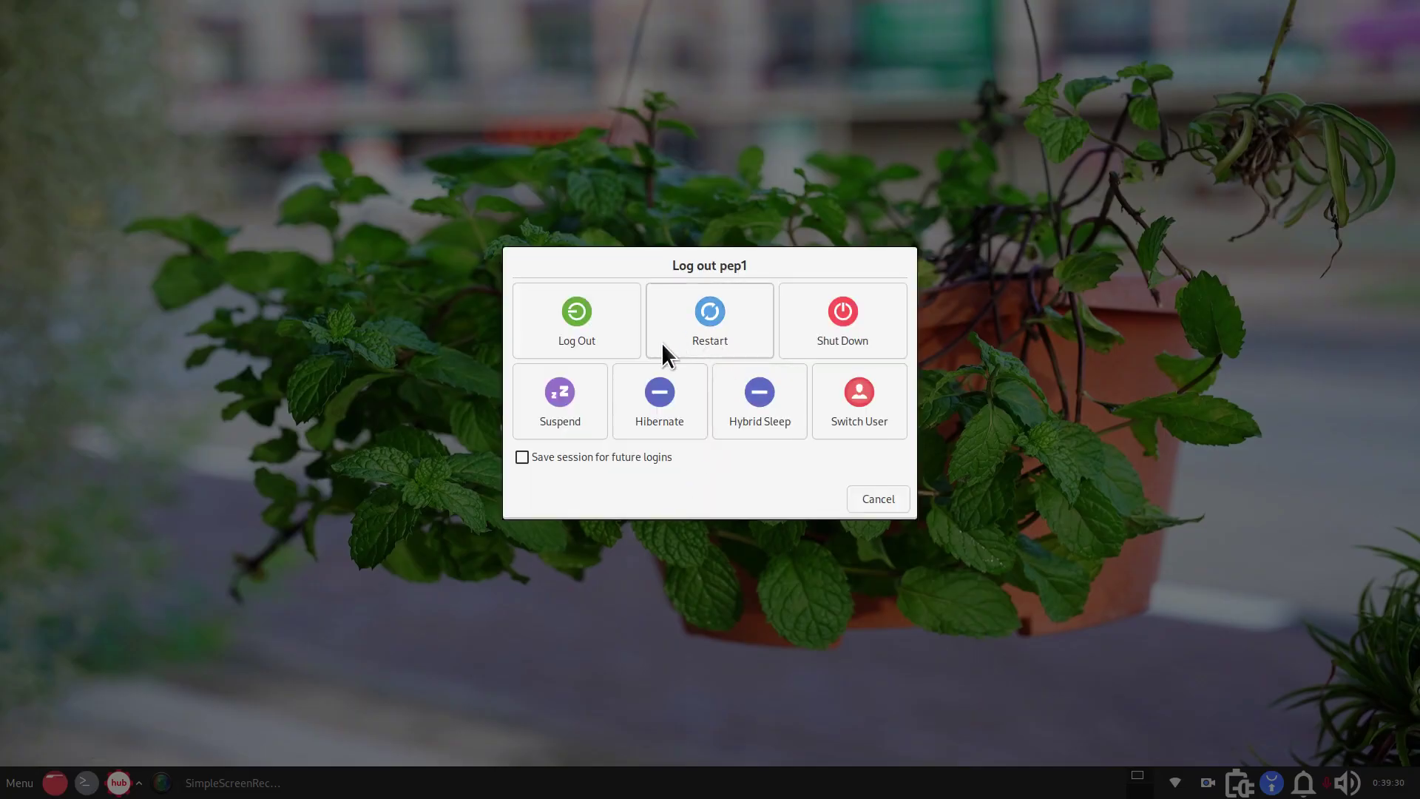
left_click(881, 500)
Create a Log Out desktop launcher from the 'log' suggestion and test it, cancelling the logout
right_click(619, 139)
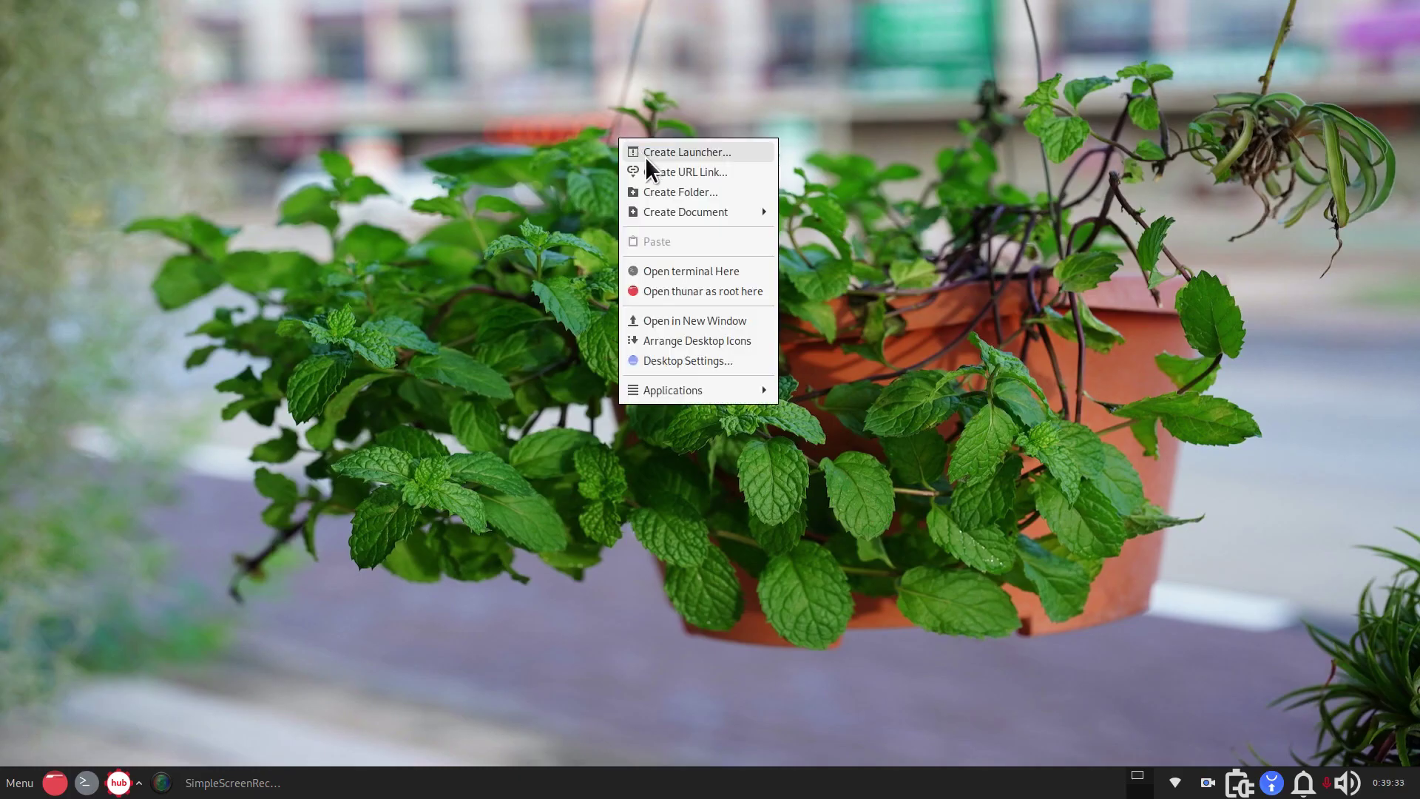
left_click(664, 157)
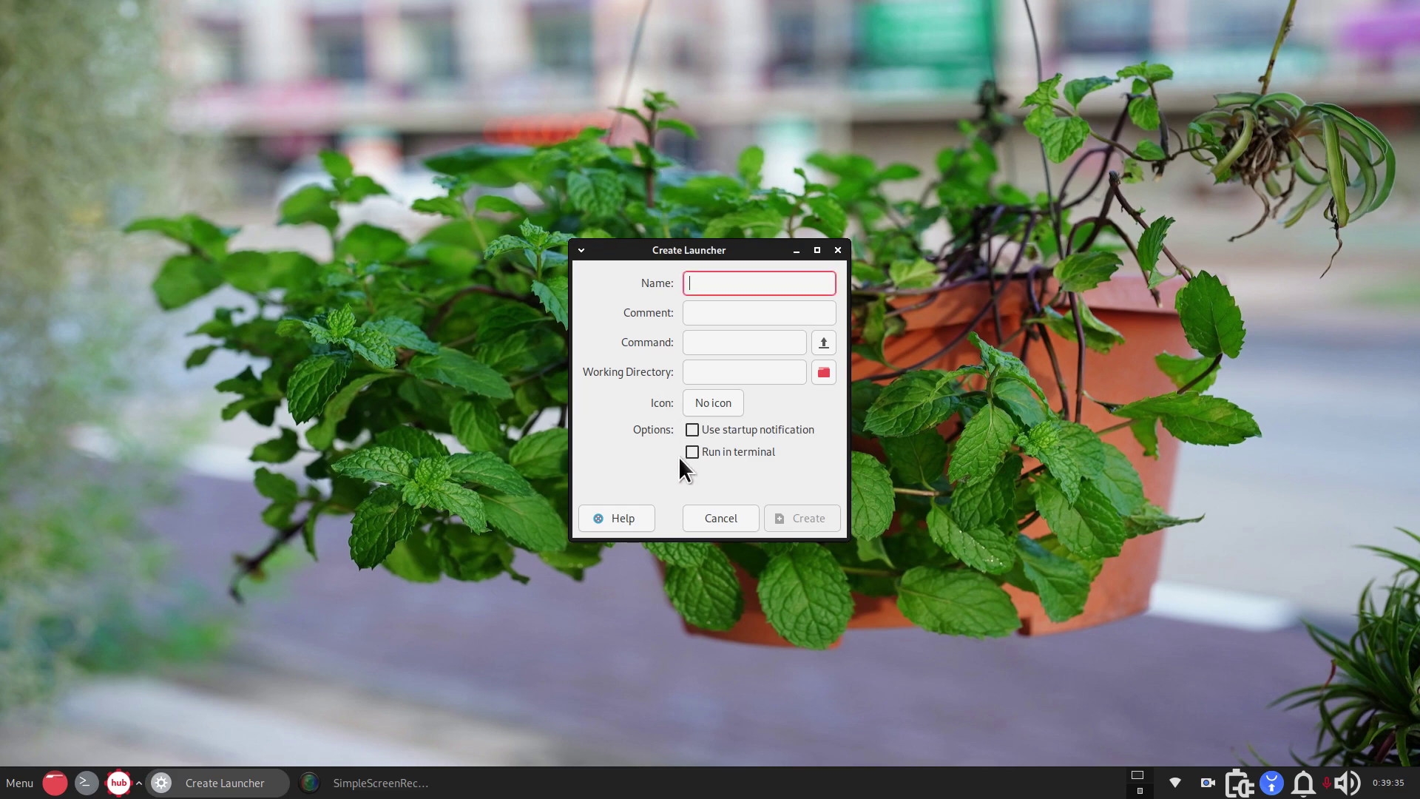
type("log")
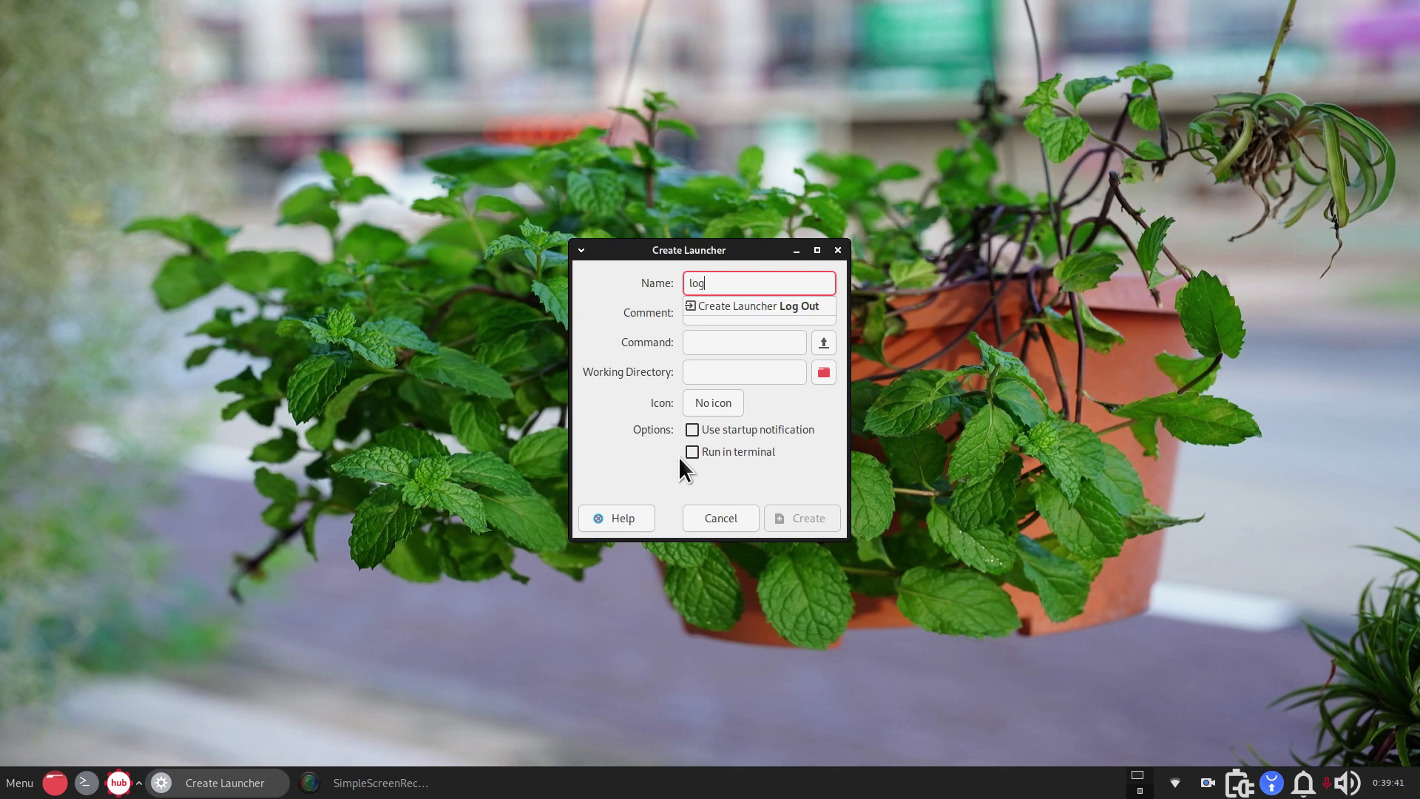
left_click(758, 306)
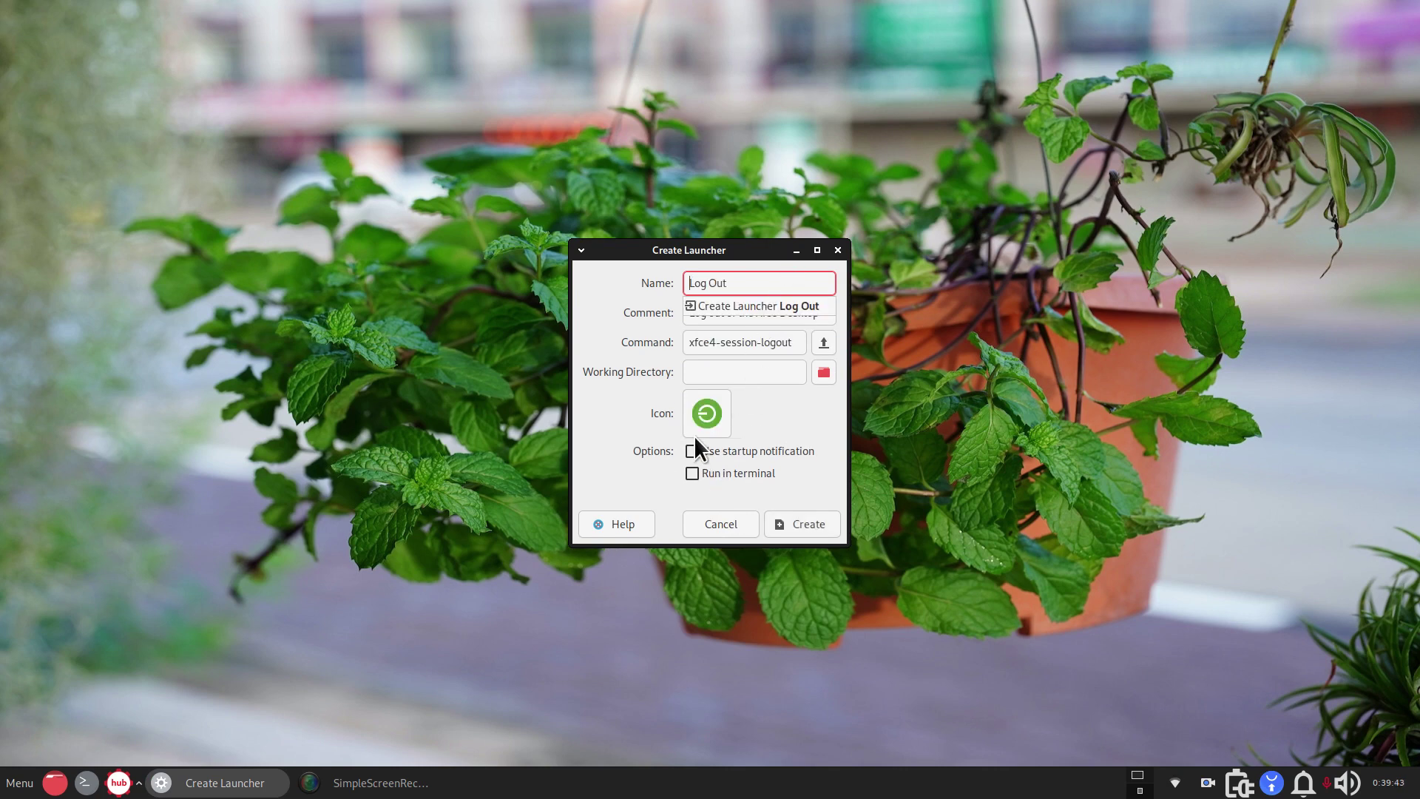
left_click(797, 521)
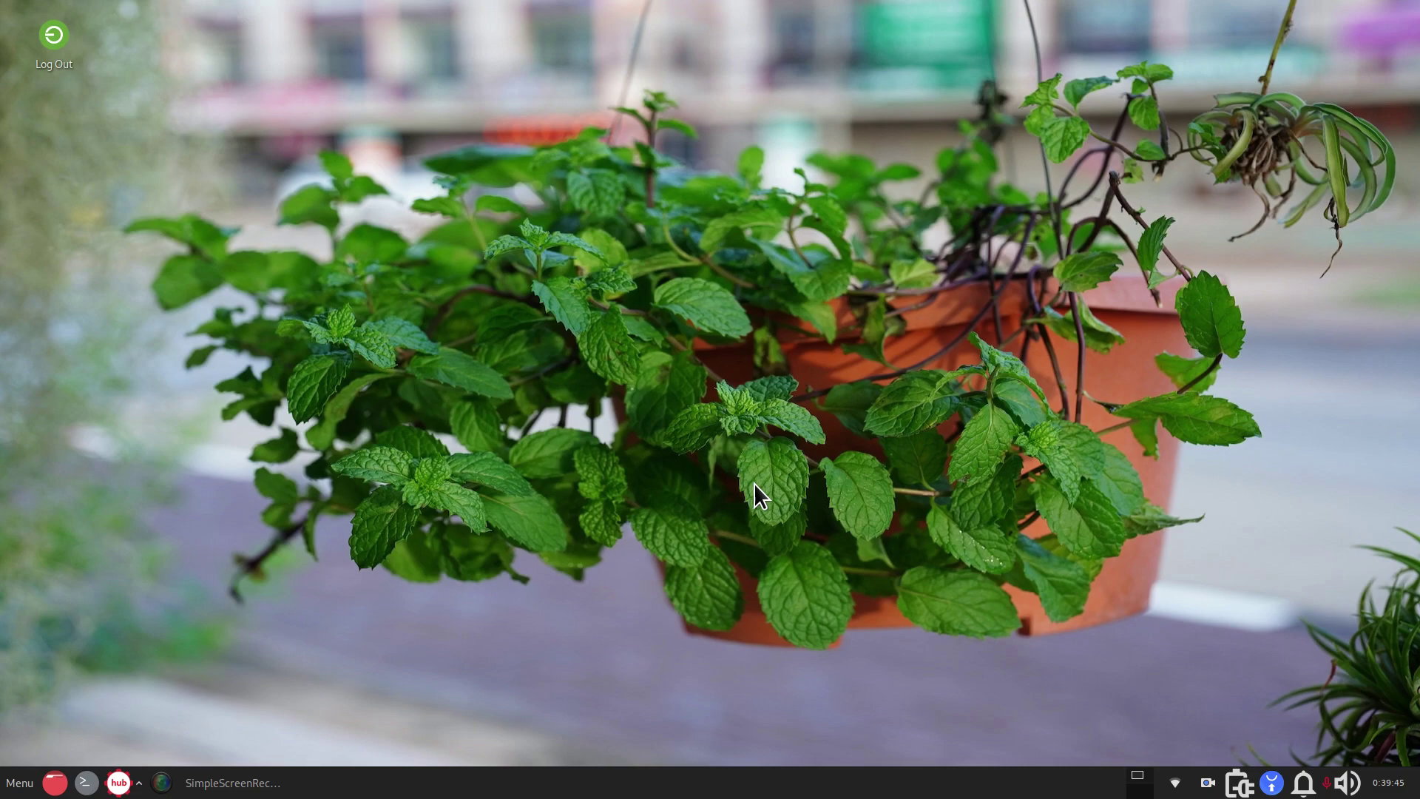
double_click(56, 38)
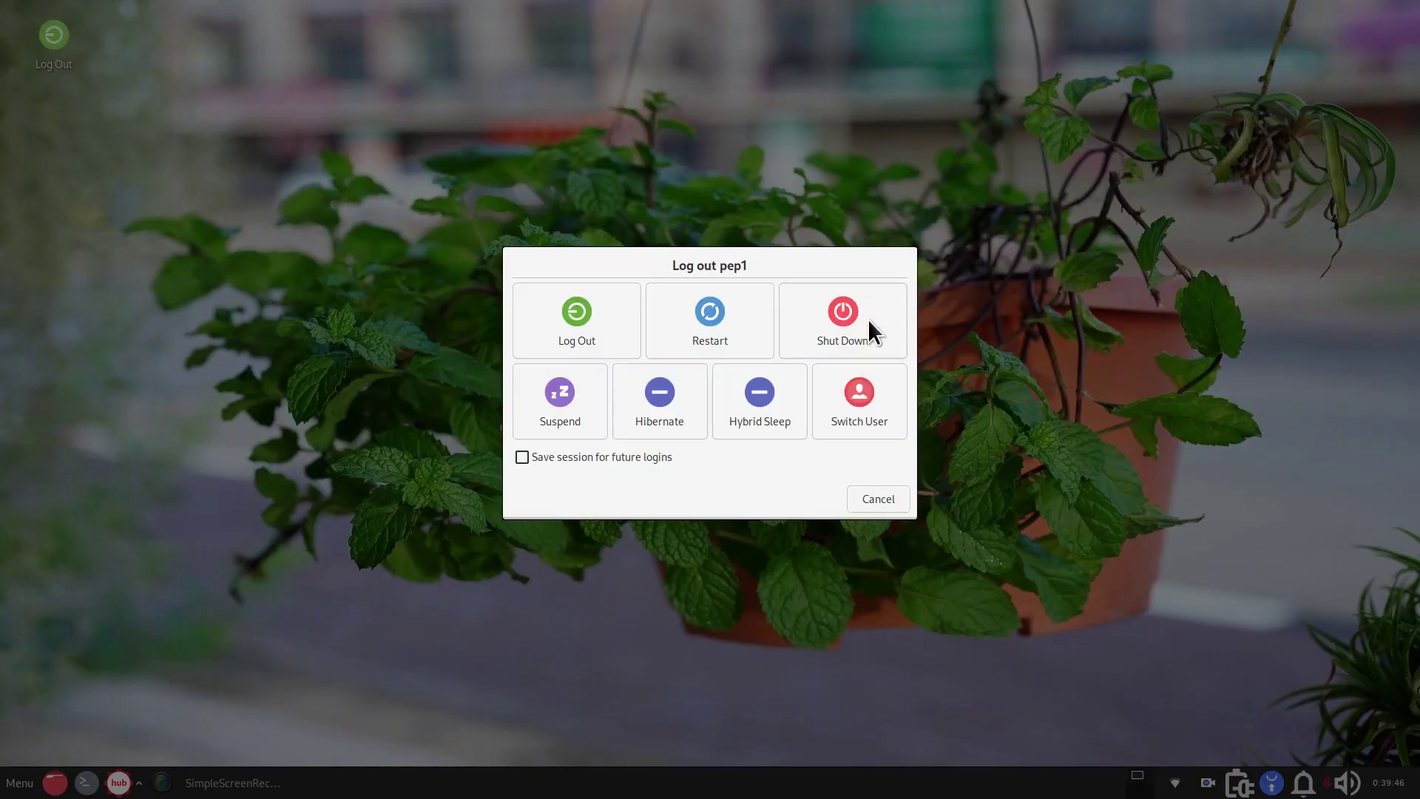
left_click(867, 496)
Add the Log Out launcher to the panel, move its desktop icon top-right, and test it
right_click(58, 28)
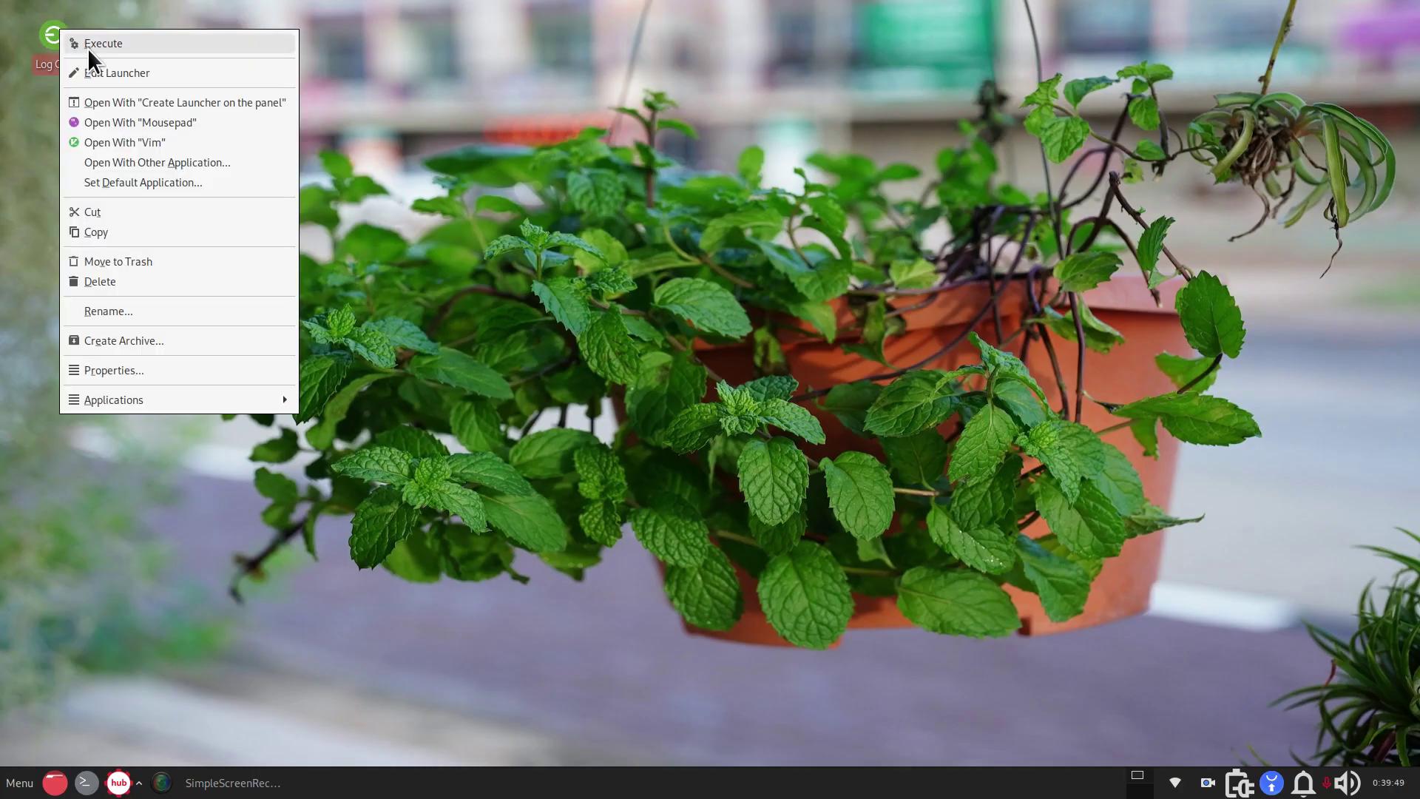
left_click(145, 105)
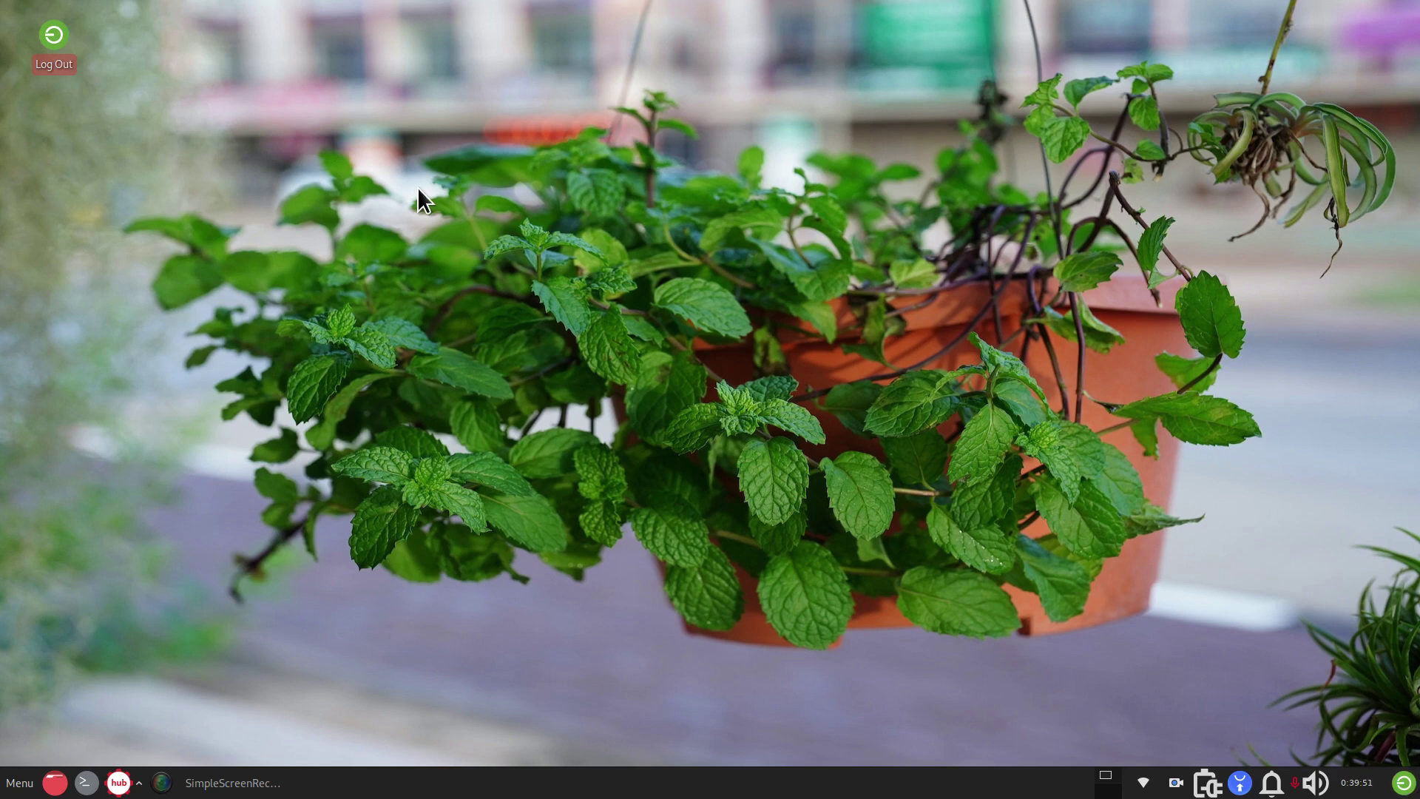
left_click_drag(52, 37, 1288, 40)
left_click(1403, 783)
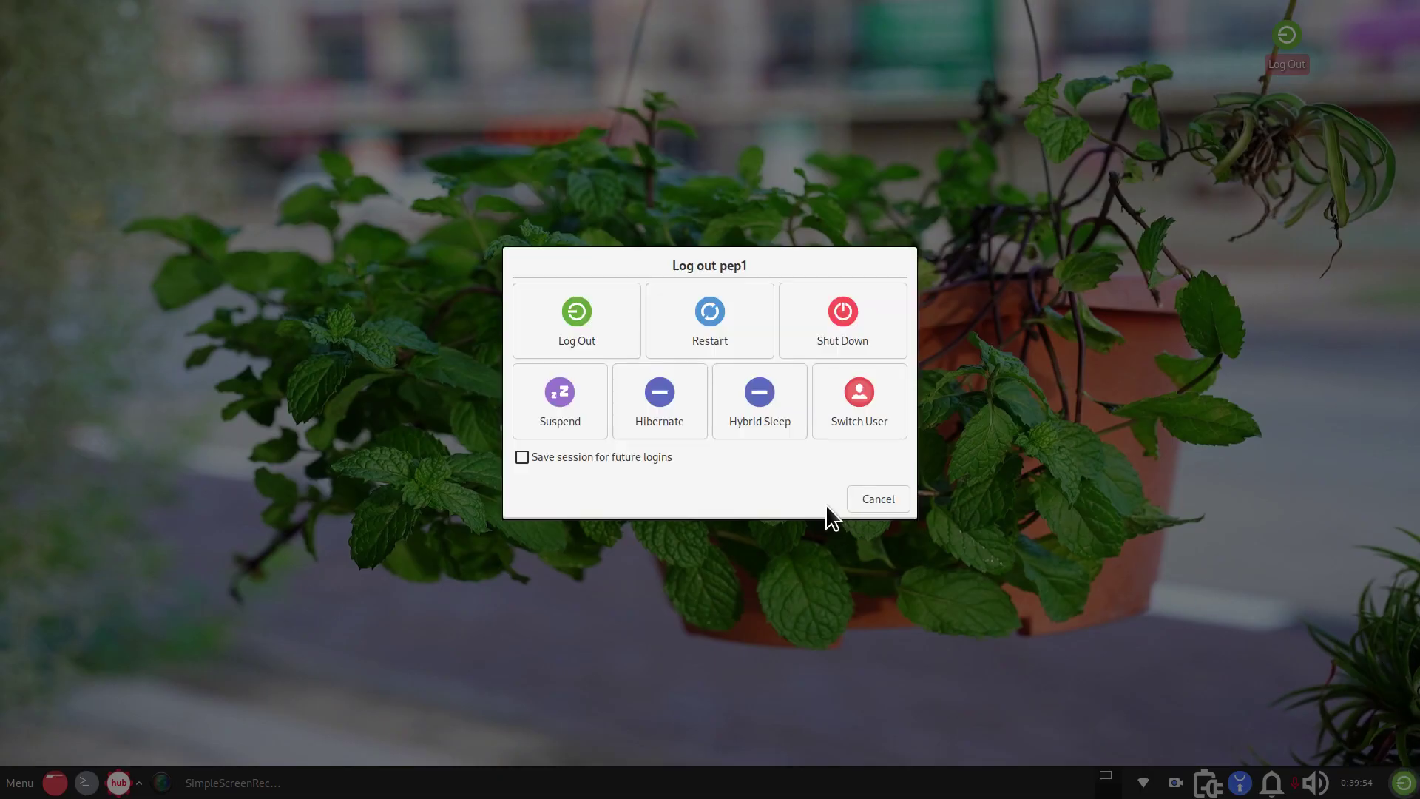
left_click(878, 498)
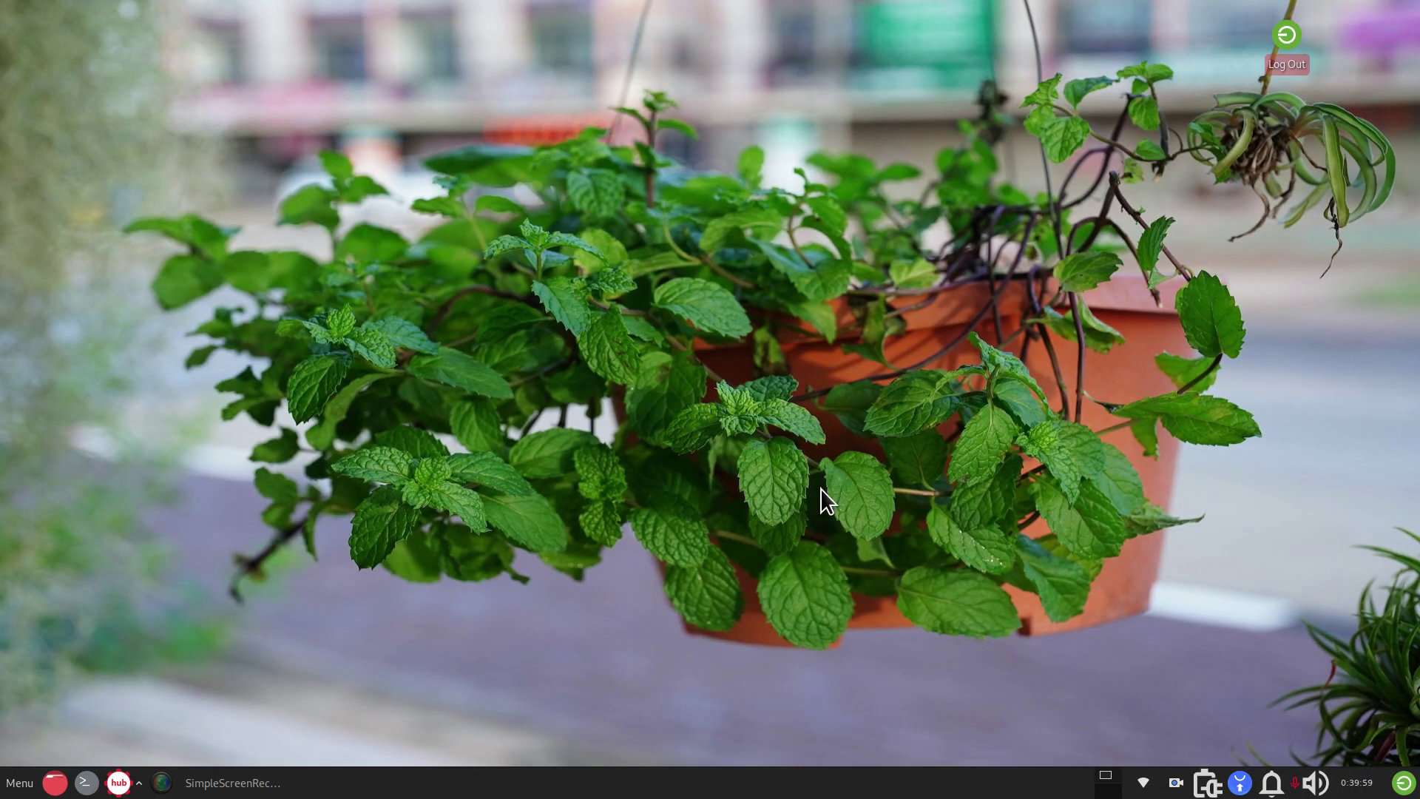
Start a desktop URL link, dismiss the empty Create Link dialog, and reopen the desktop menu
right_click(550, 124)
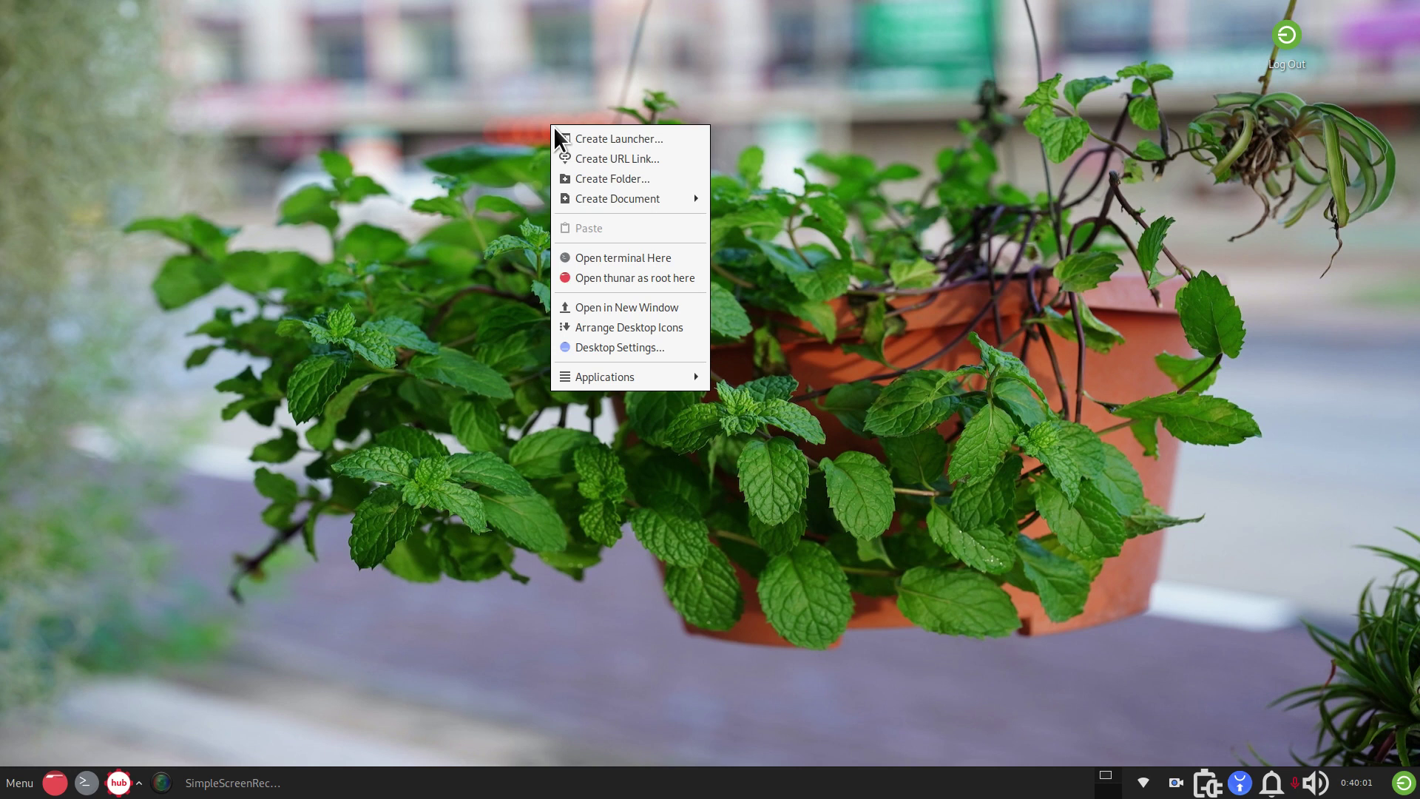
left_click(650, 158)
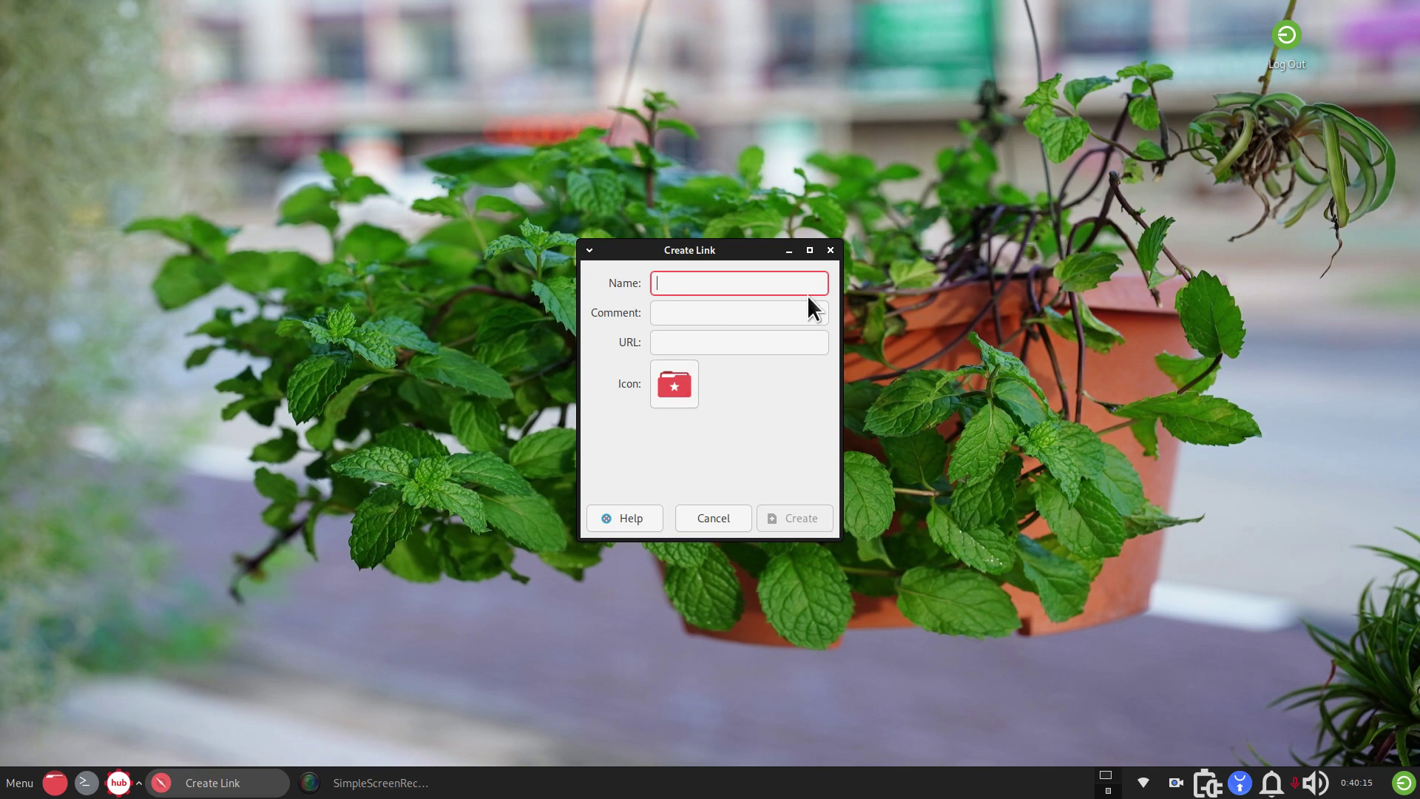
left_click(830, 251)
right_click(534, 185)
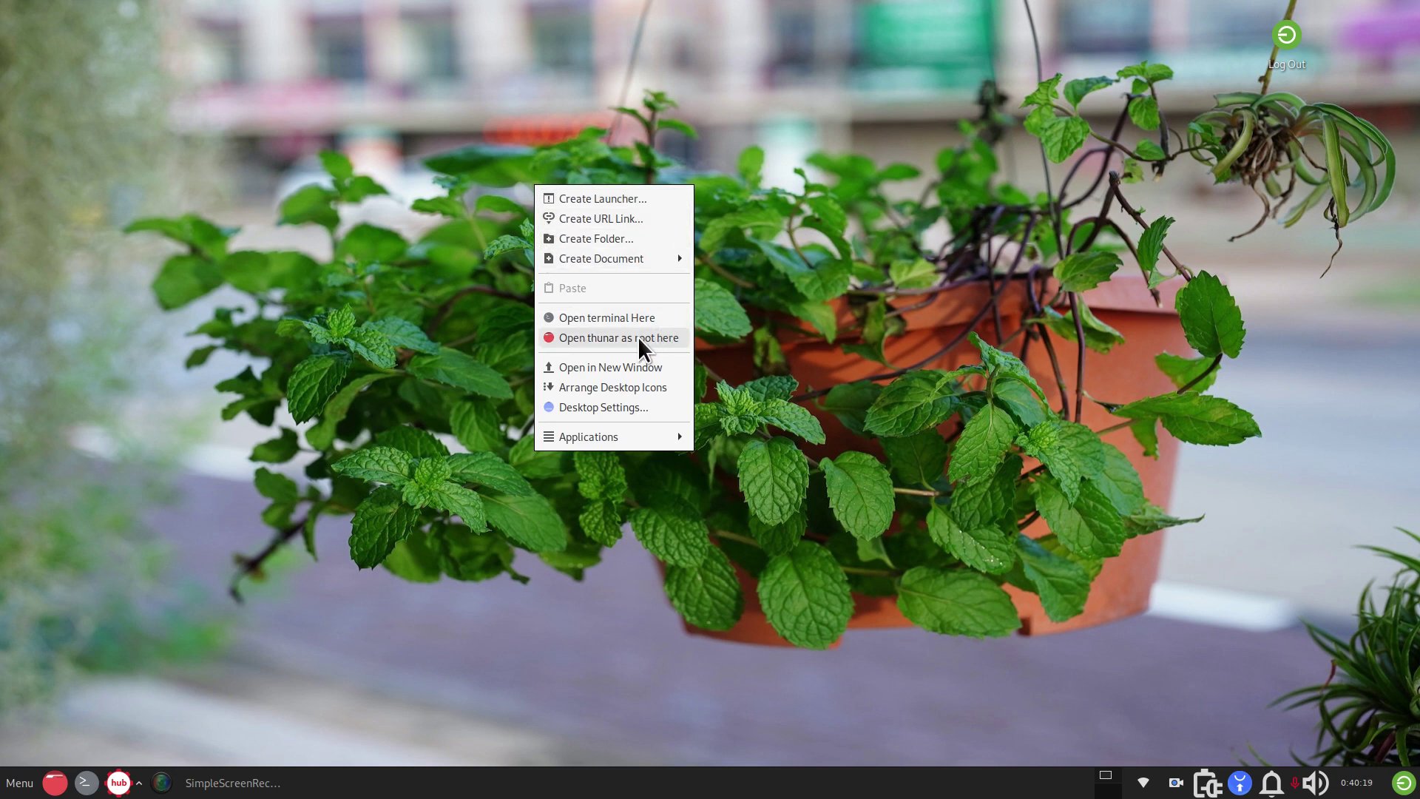
Open Desktop Settings on the Icons tab and turn on the Home, File System and Trash icons
left_click(621, 407)
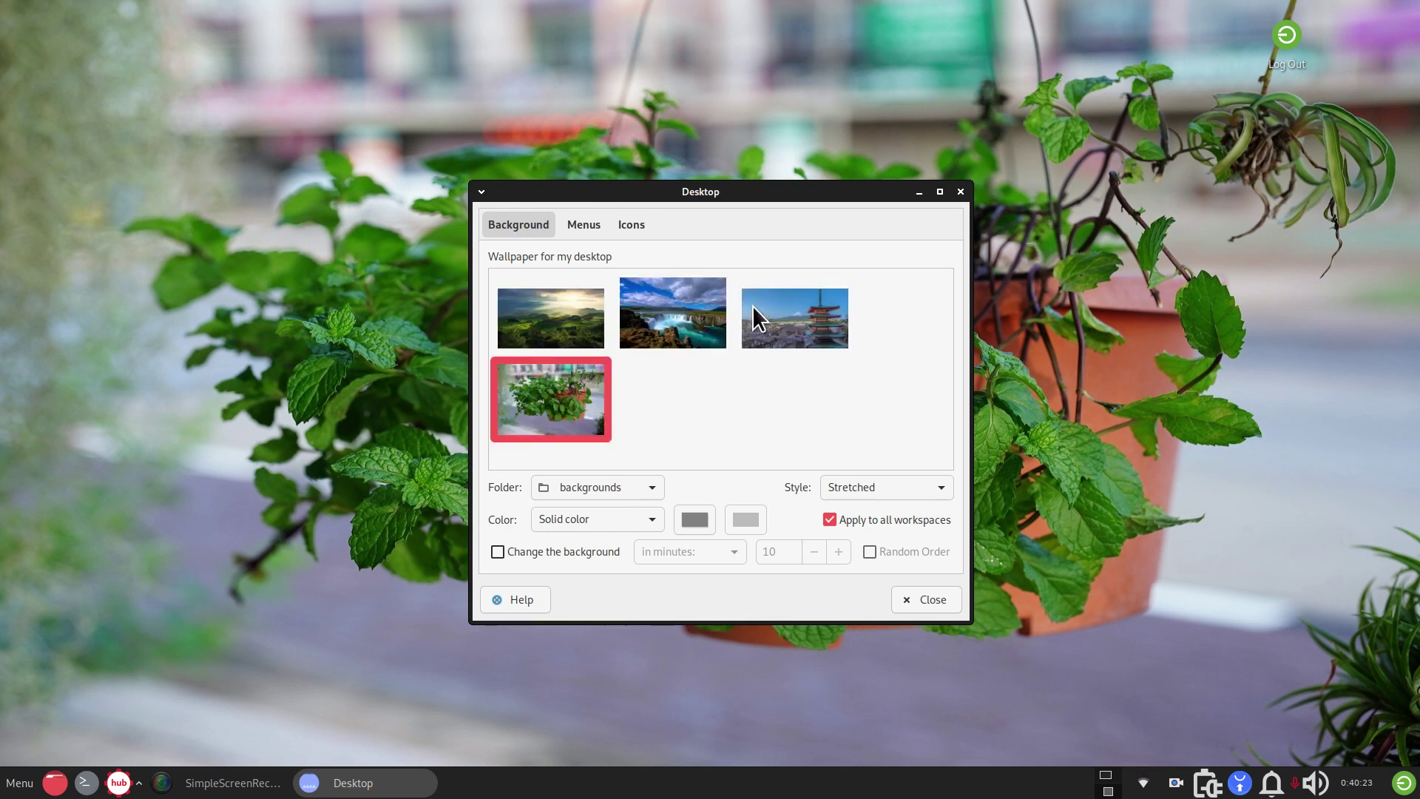
left_click_drag(797, 197, 732, 114)
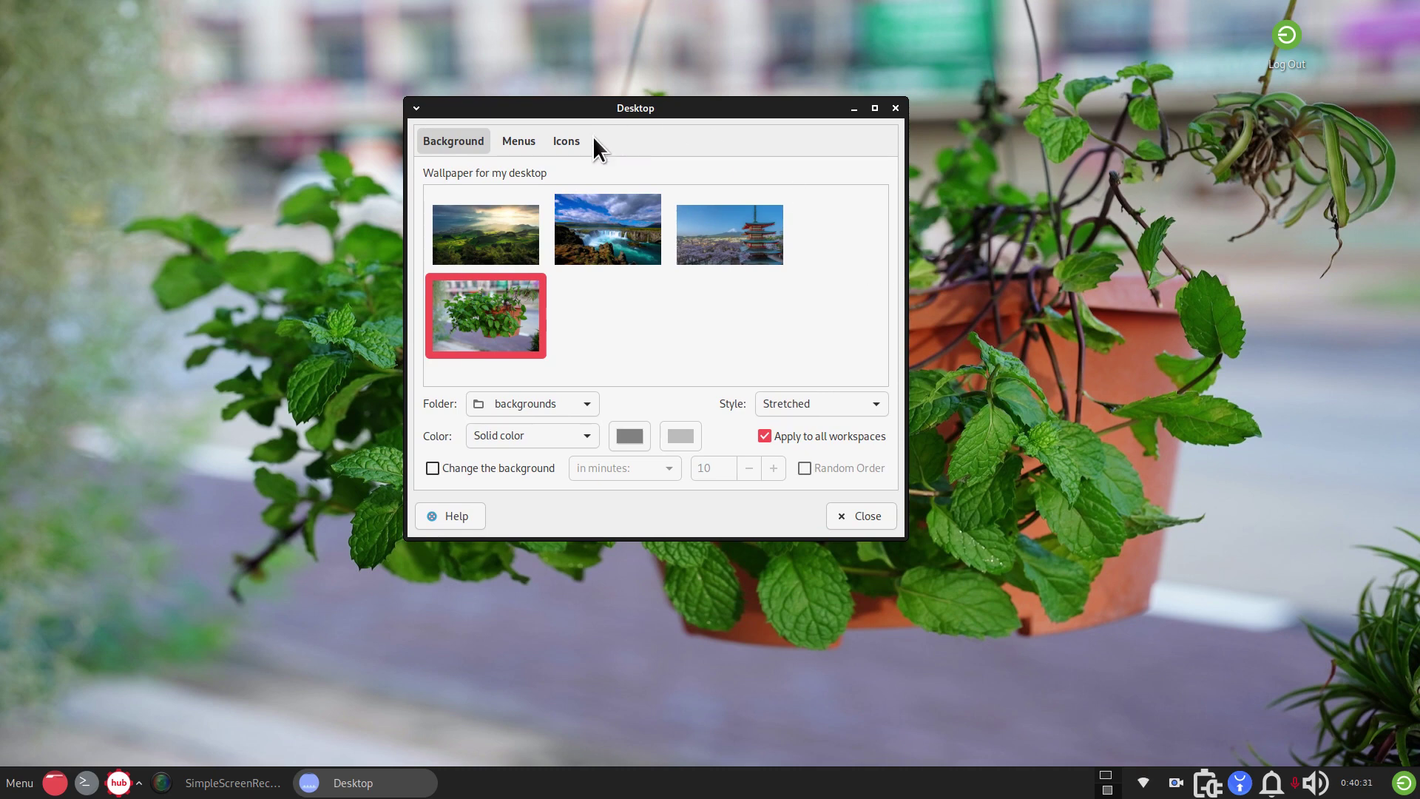
left_click(517, 143)
left_click(554, 144)
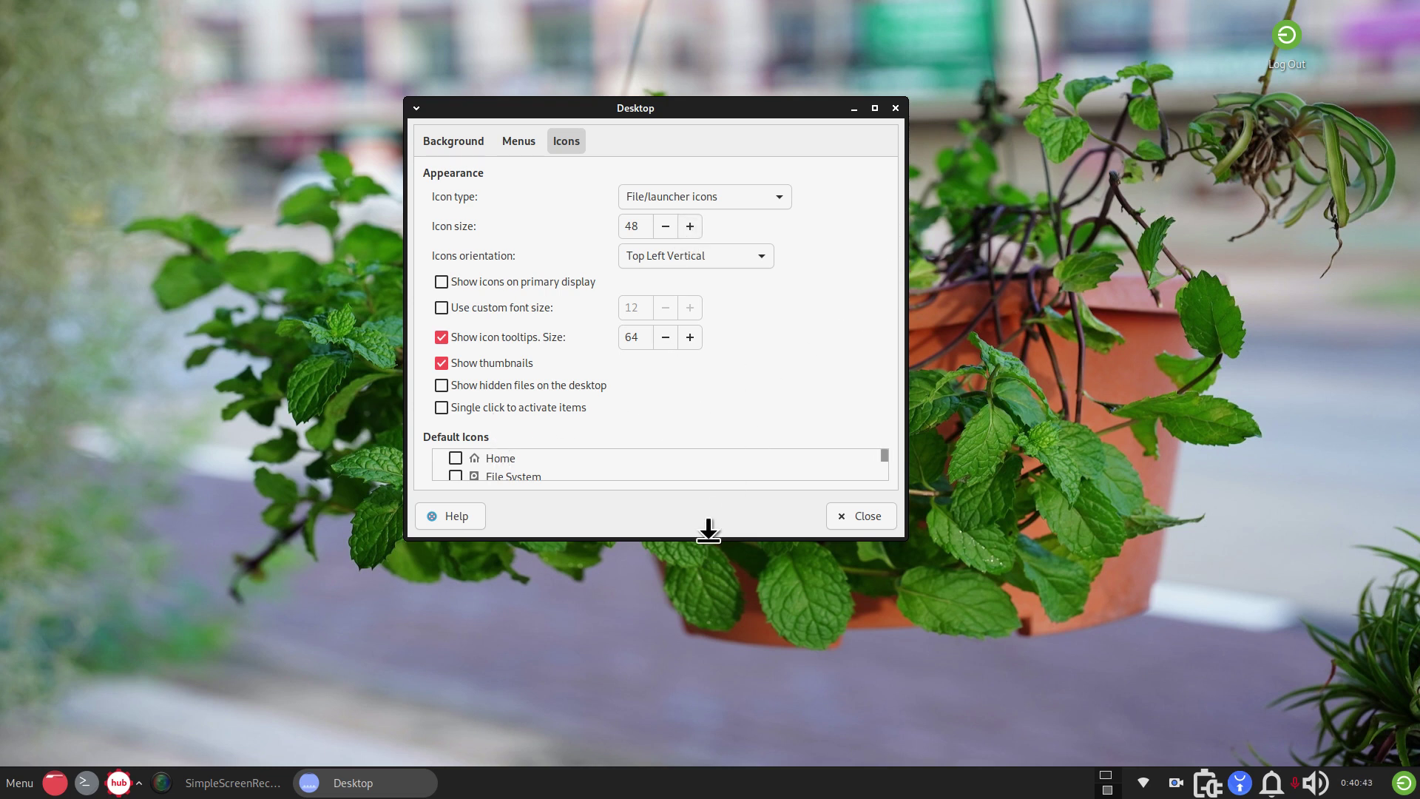
left_click_drag(710, 539, 726, 638)
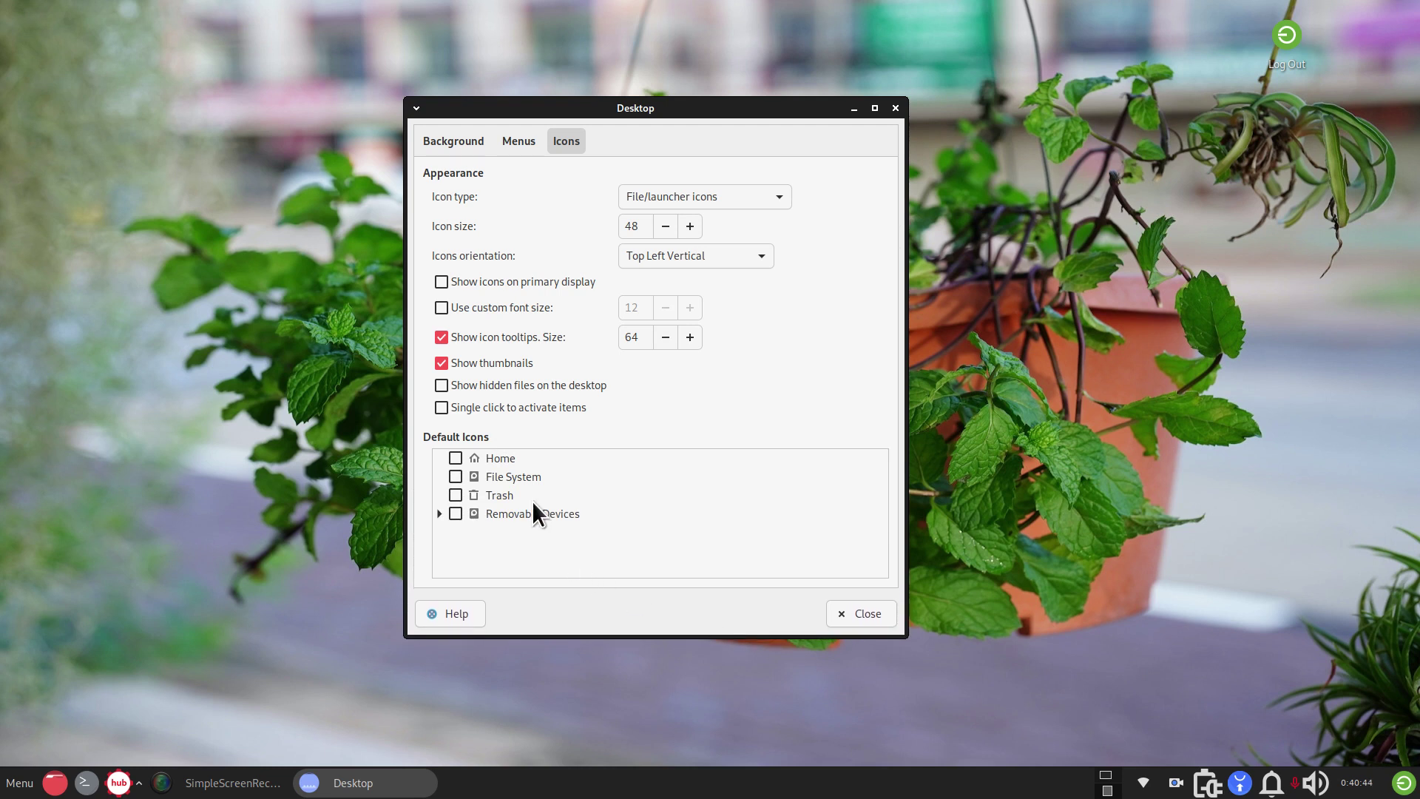
left_click(455, 458)
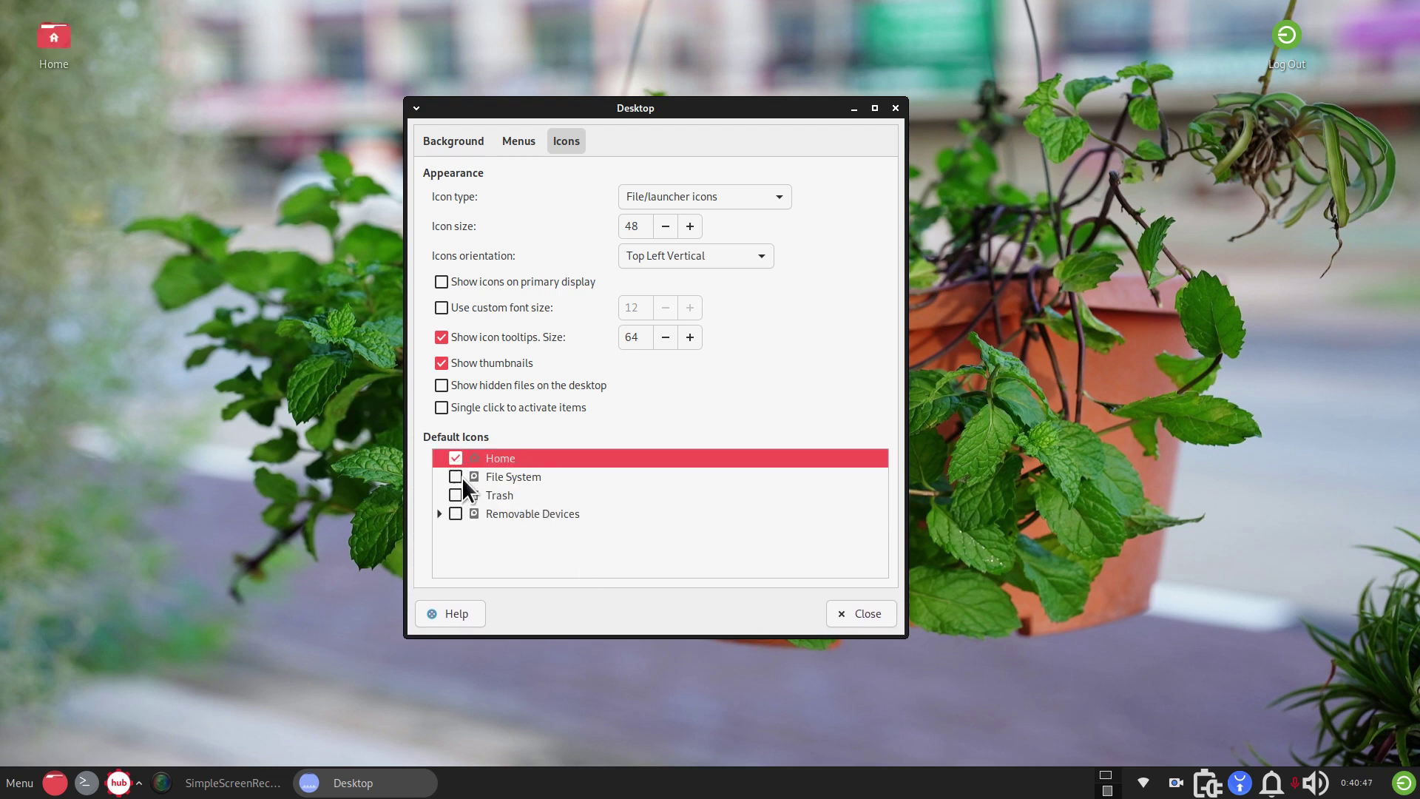
left_click(455, 476)
left_click(456, 494)
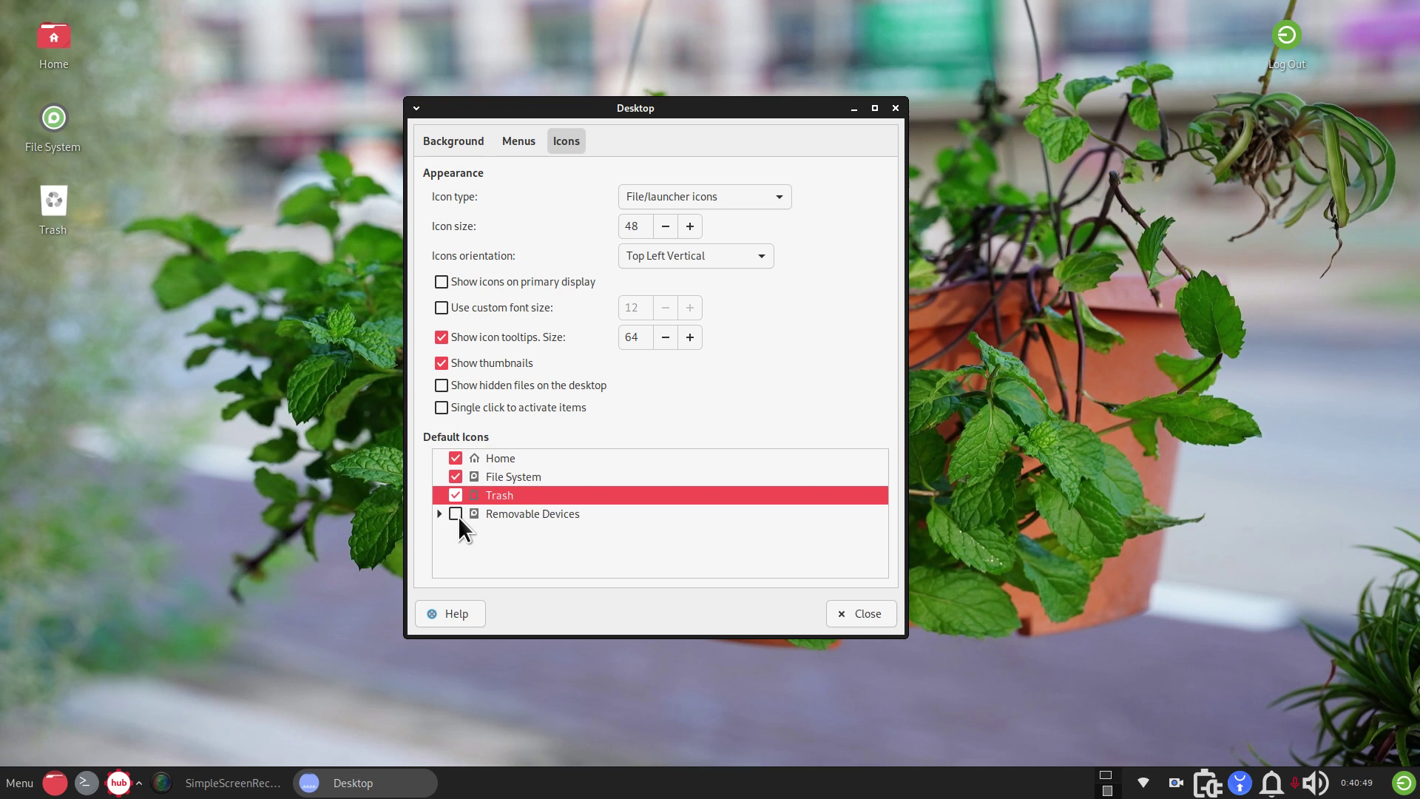
Raise the icon size to 70, hide Home, File System and Trash again, and close settings
left_click(689, 226)
left_click(690, 226)
left_click(689, 226)
left_click(691, 224)
left_click(690, 225)
left_click(690, 226)
left_click(690, 226)
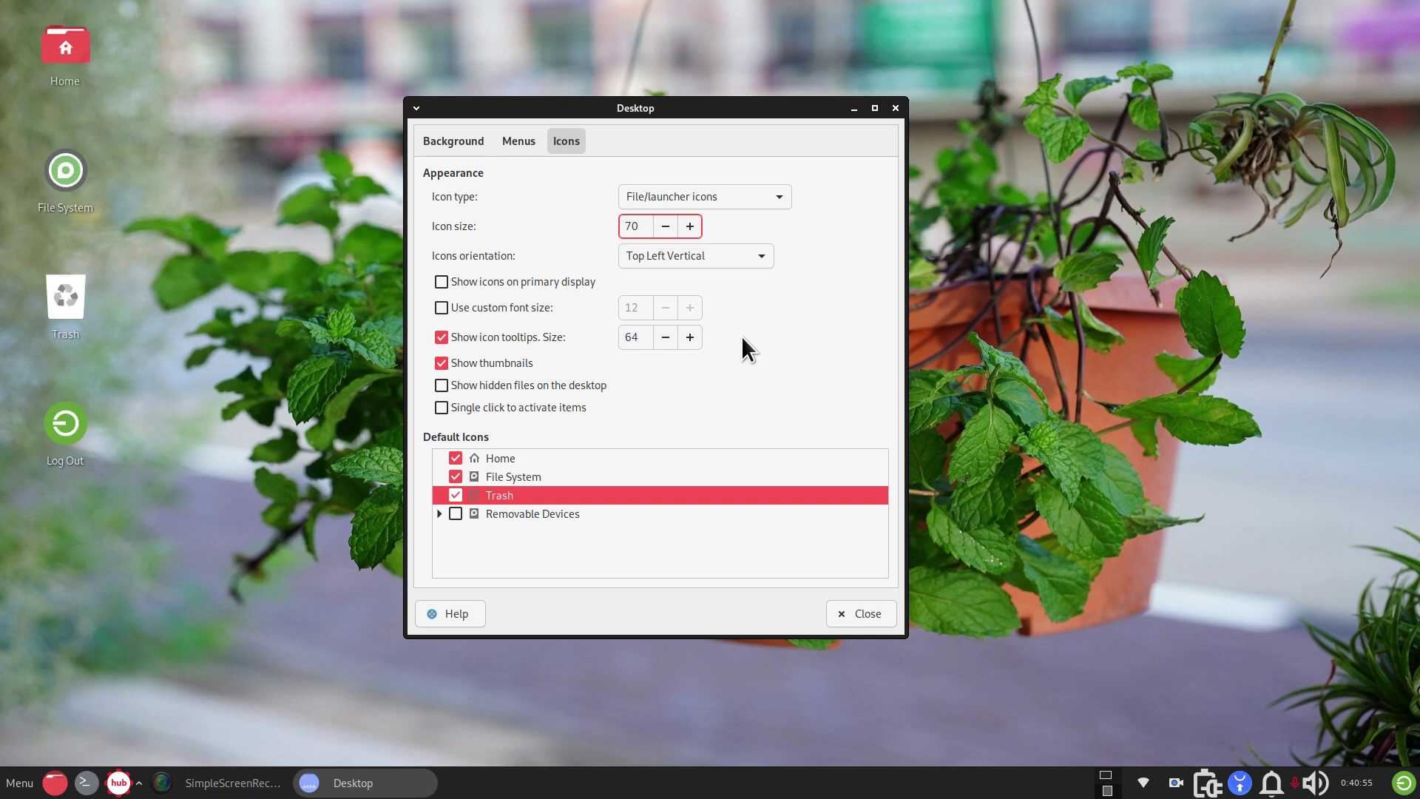
left_click(456, 458)
left_click(456, 477)
left_click(455, 494)
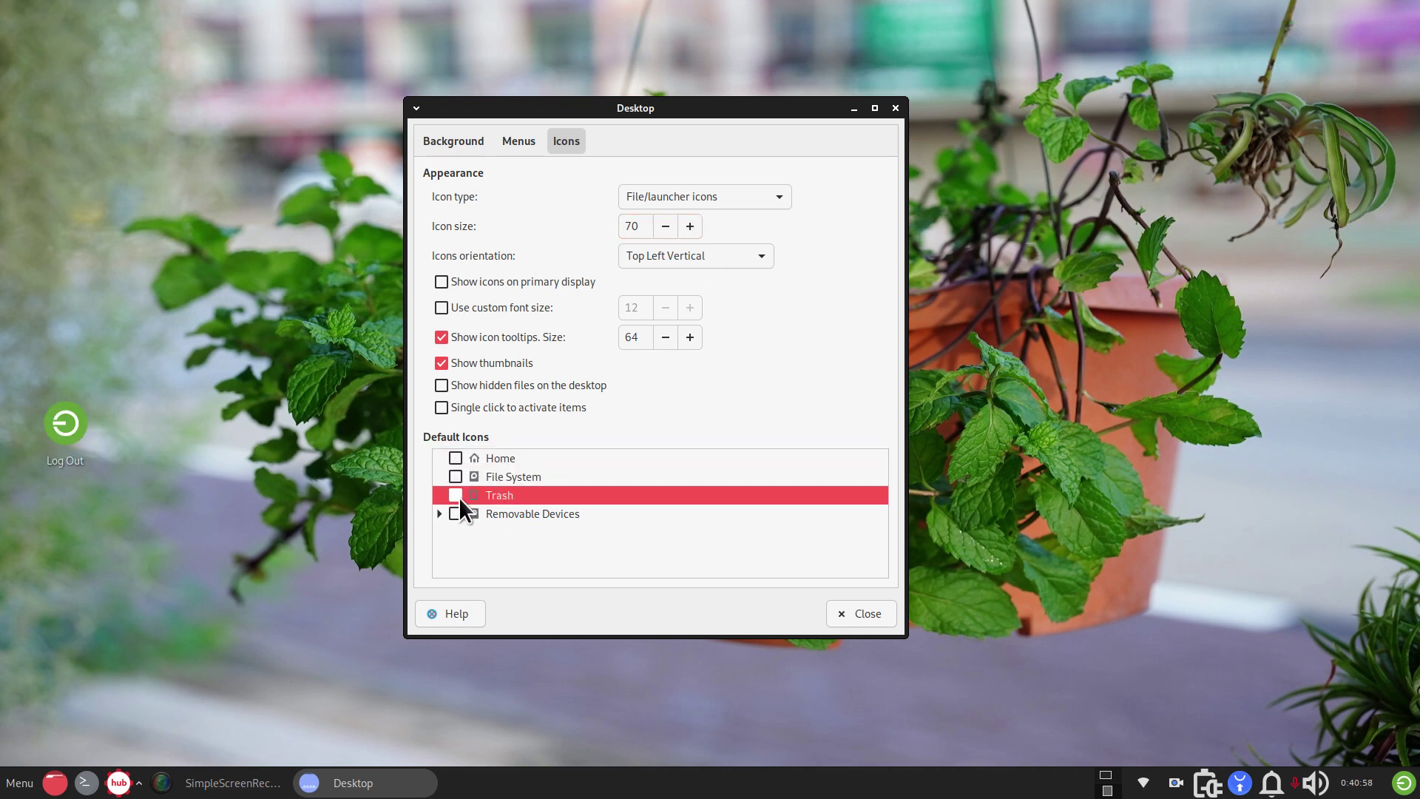
left_click(863, 614)
right_click(673, 204)
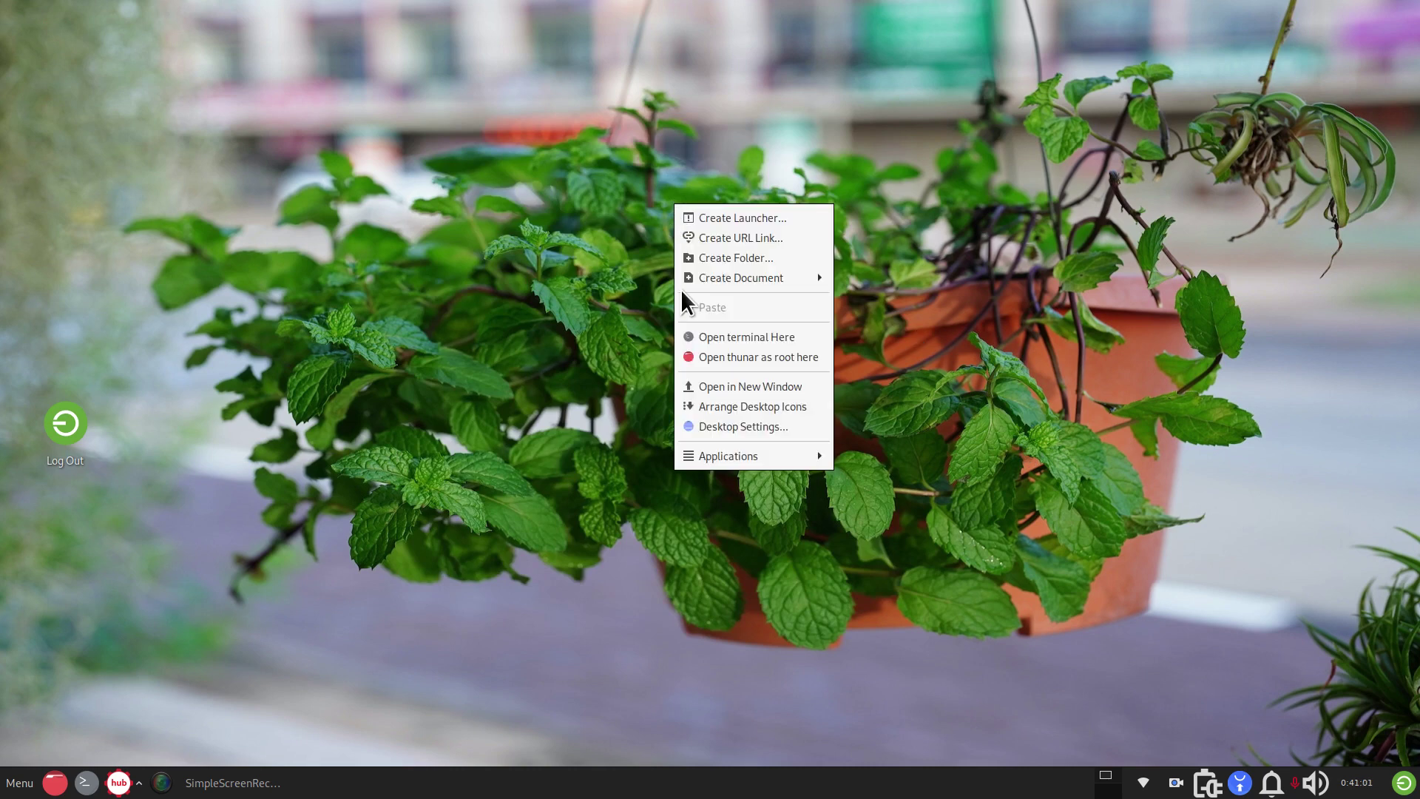
mouse_move(763, 460)
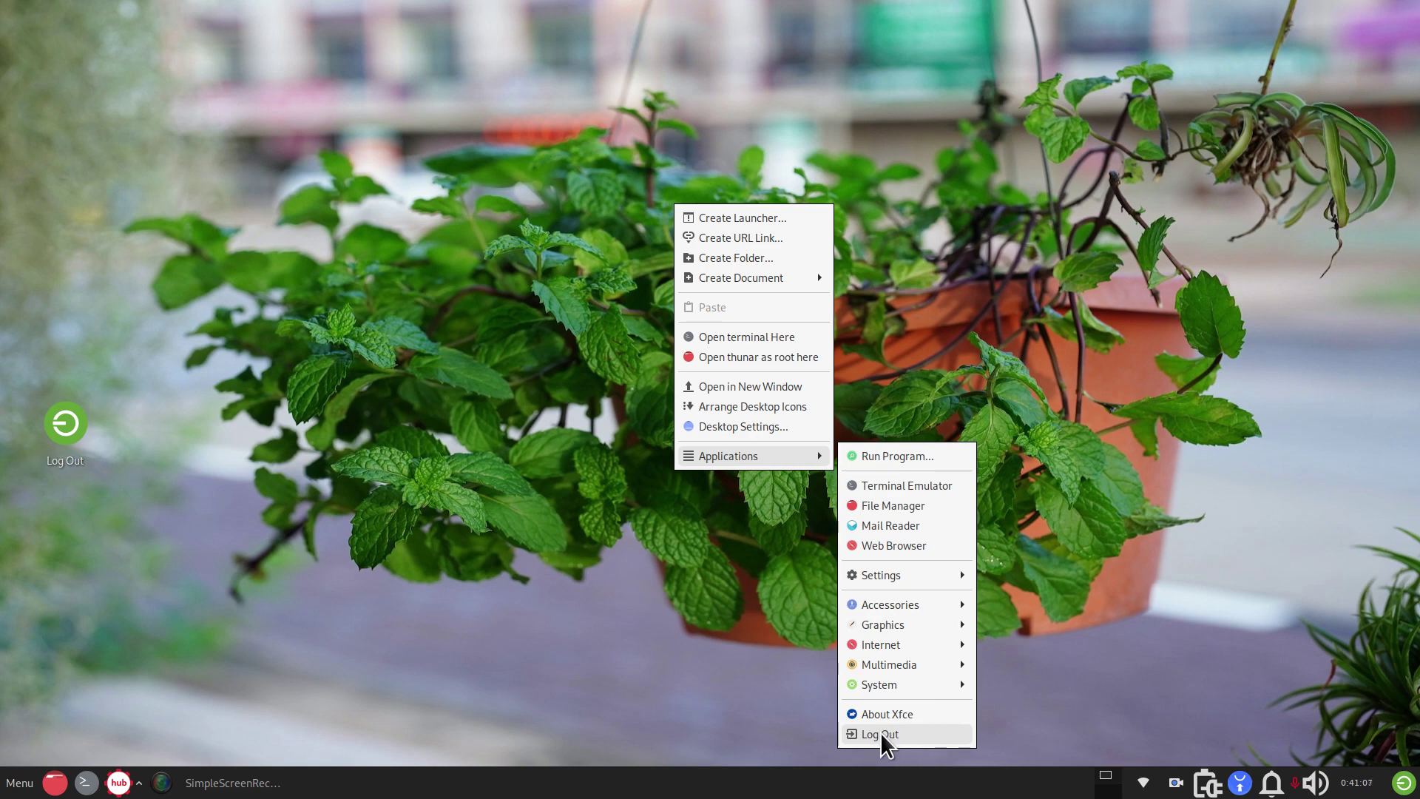
left_click(460, 628)
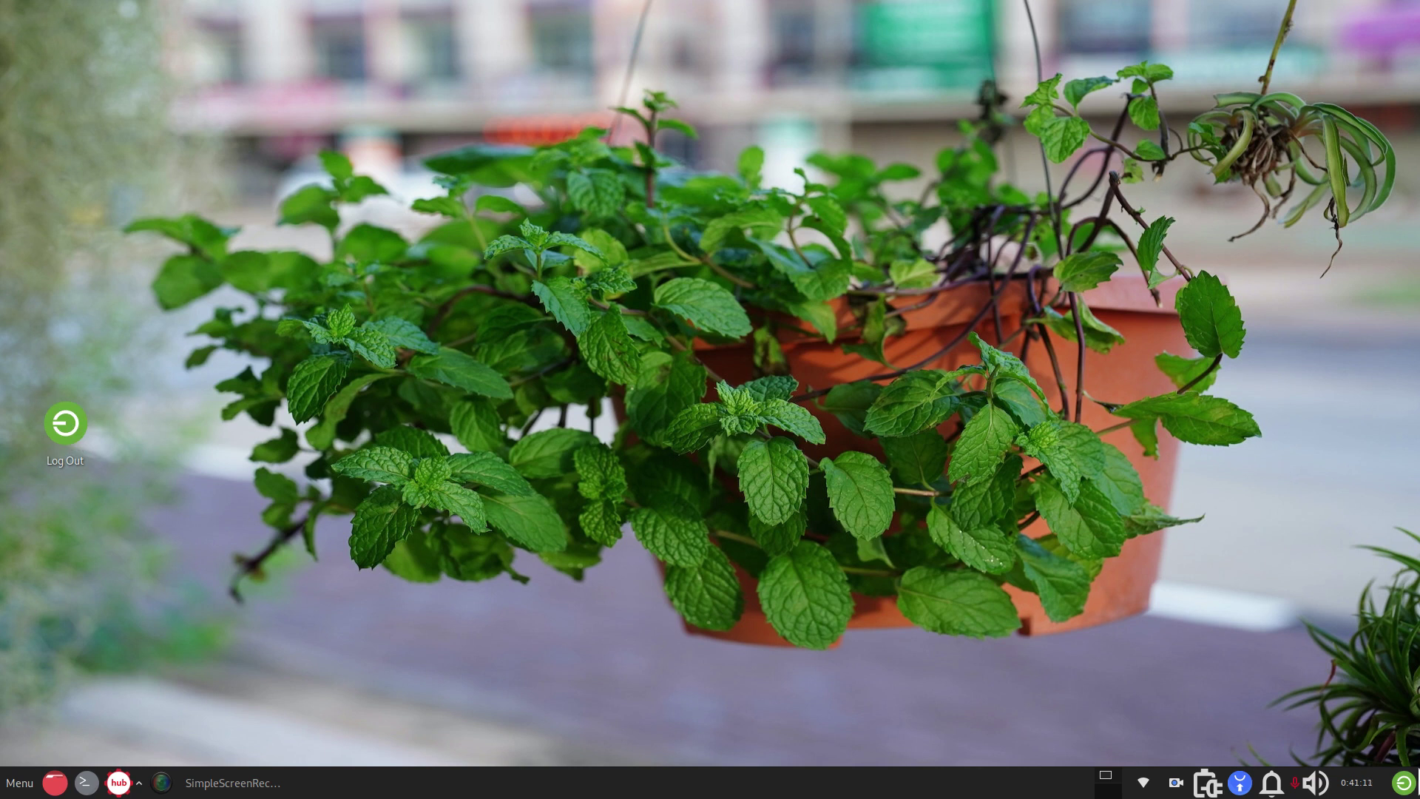
left_click(1356, 782)
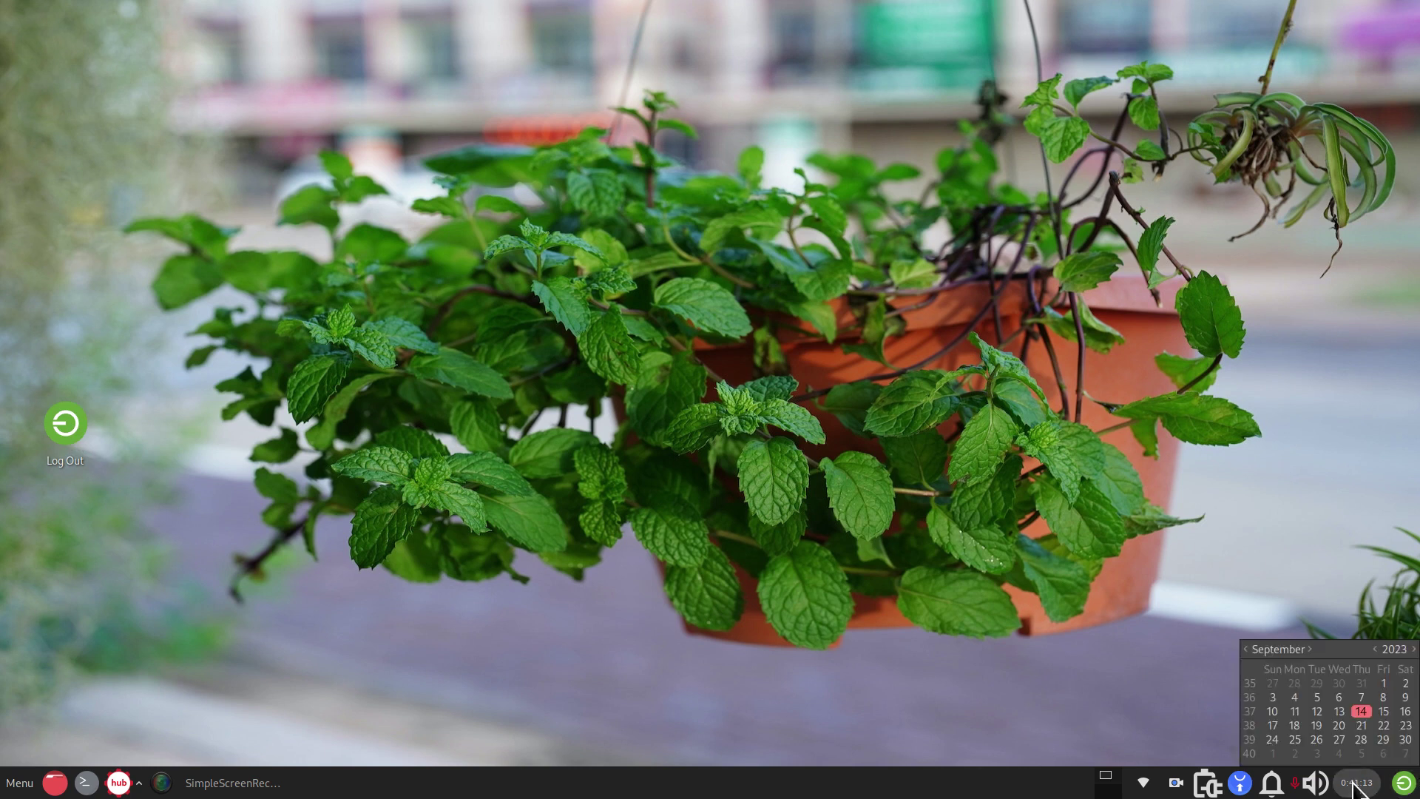
left_click(1305, 620)
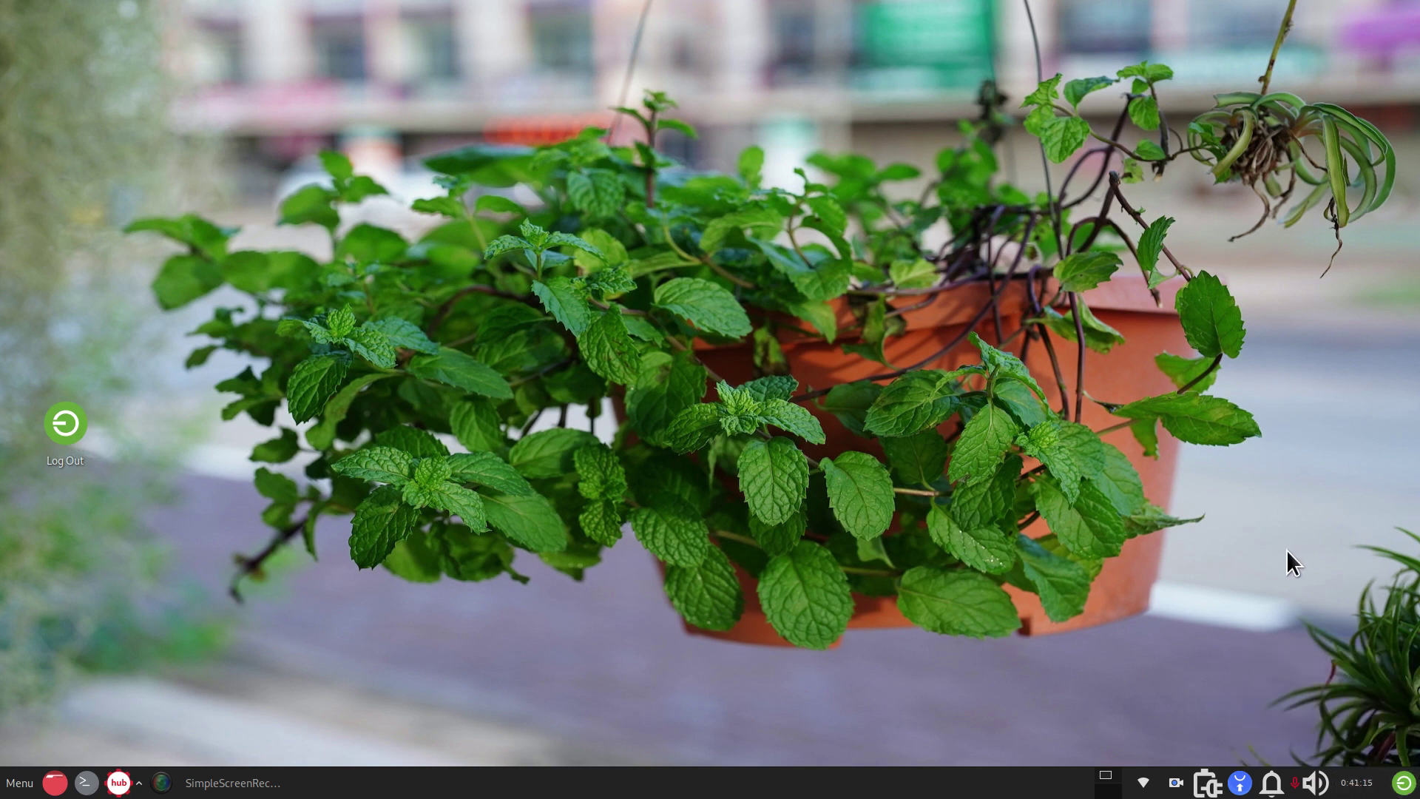
left_click(1314, 782)
Close the volume controls and briefly check the notifications list
left_click(1319, 789)
left_click(1272, 788)
left_click(1272, 789)
Launch the pending system update, enter the sudo password, and confirm the installs with y
left_click(1240, 787)
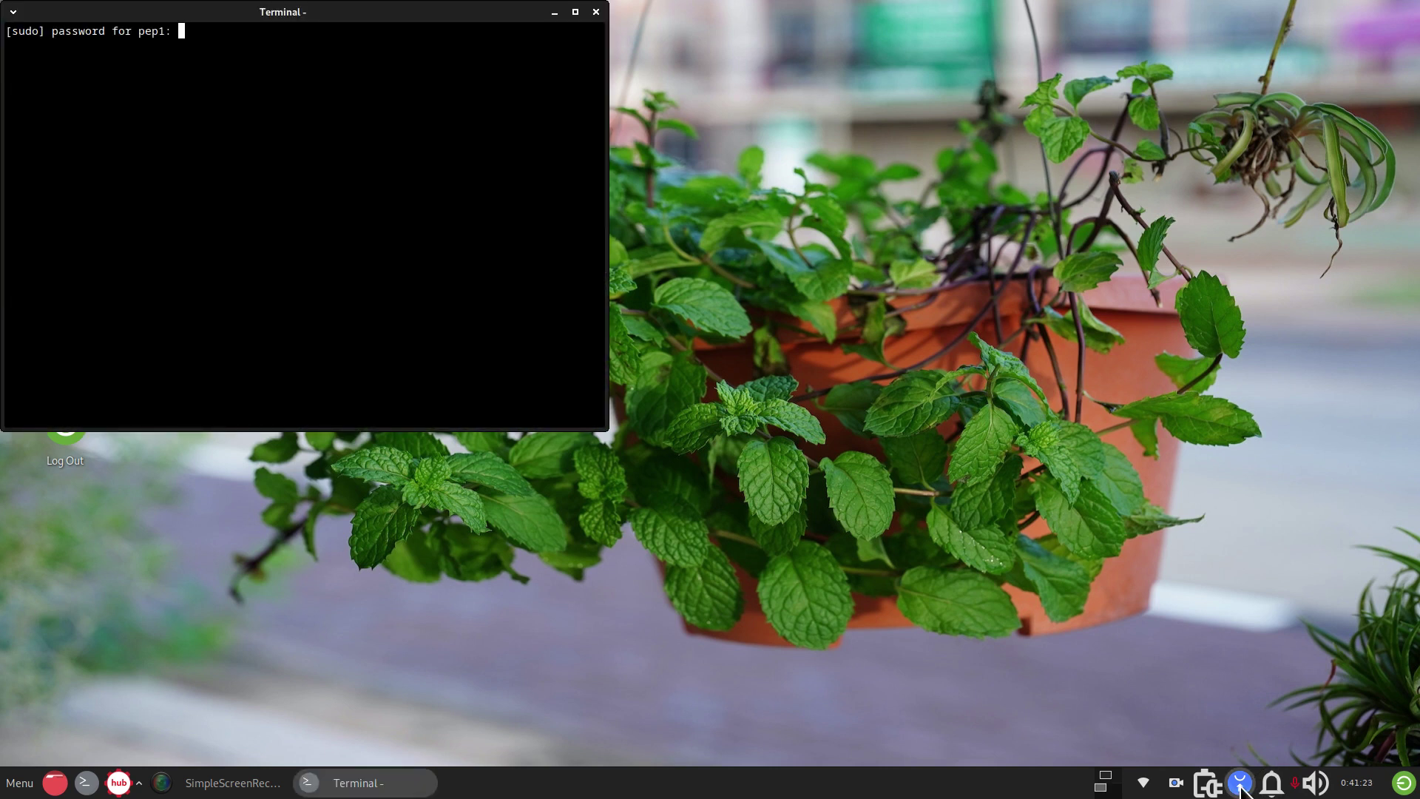
left_click_drag(383, 22, 706, 144)
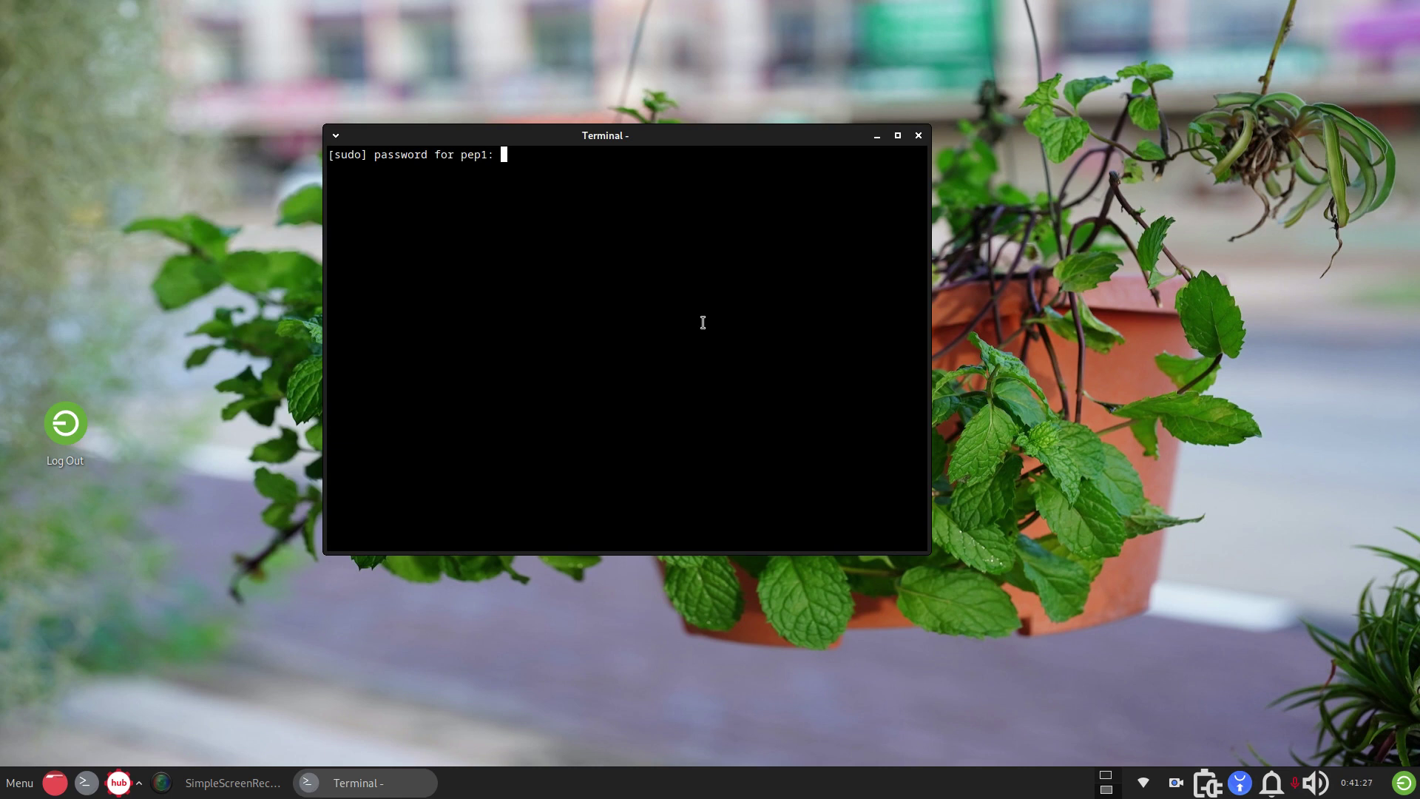
key("Return")
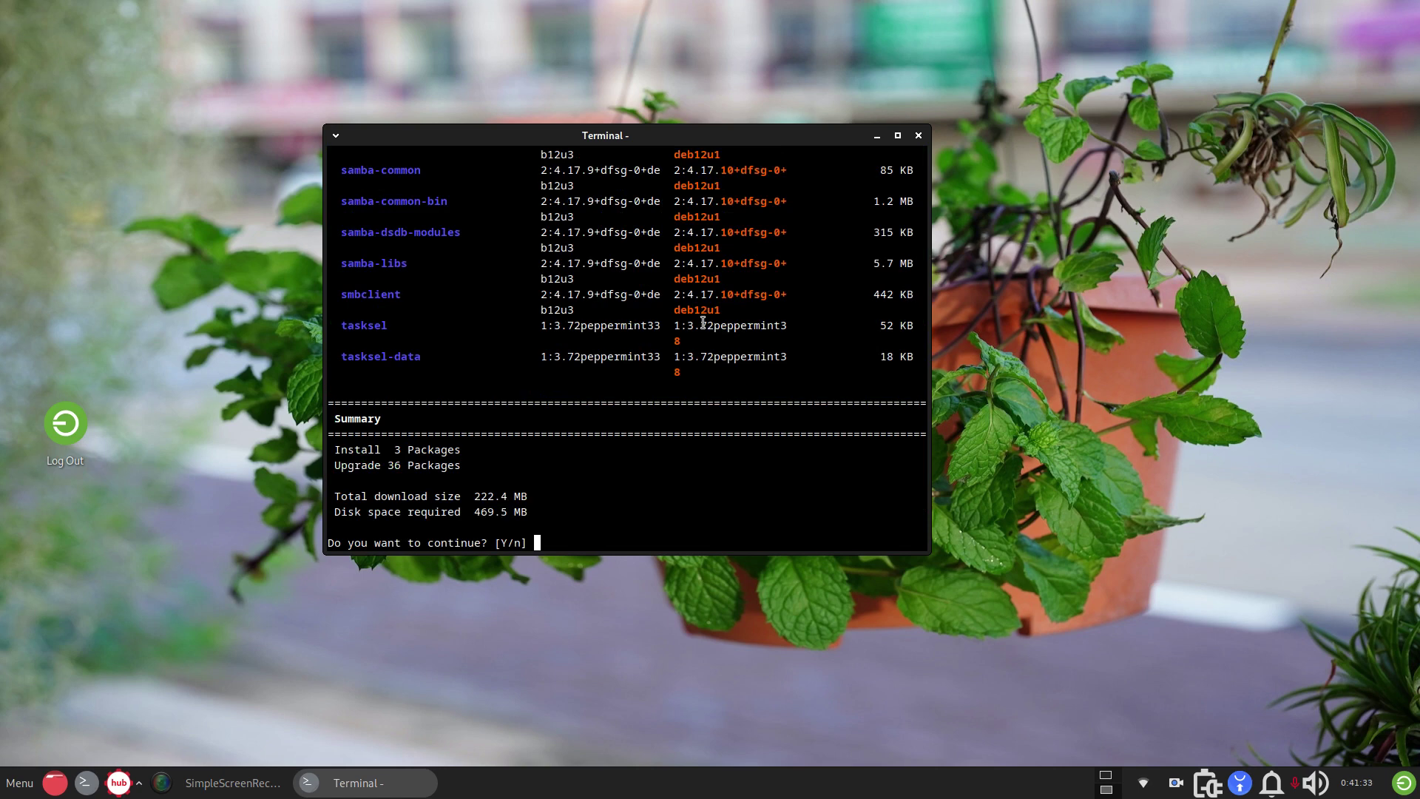
type("y")
key("Return")
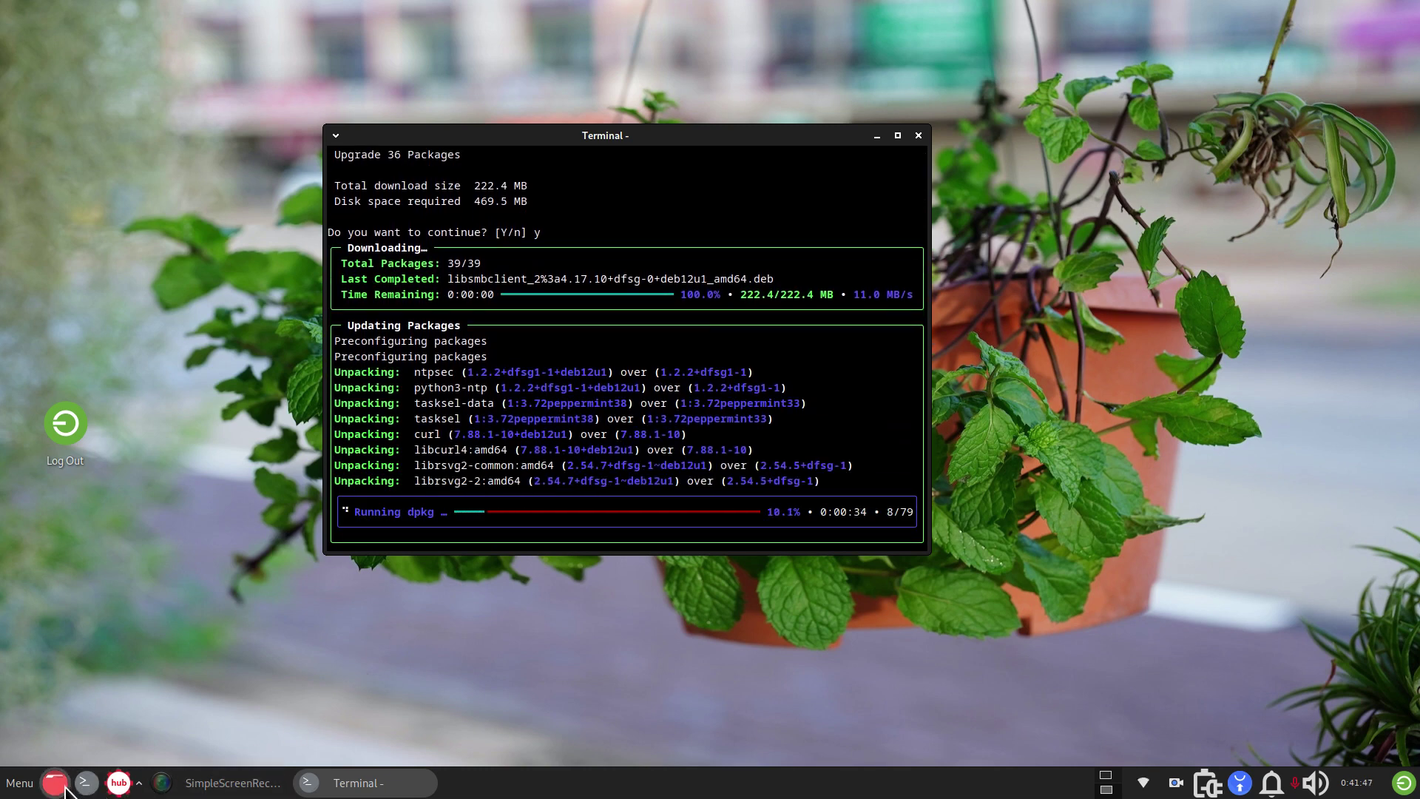
Launch Firefox ESR from the application launcher
left_click(19, 783)
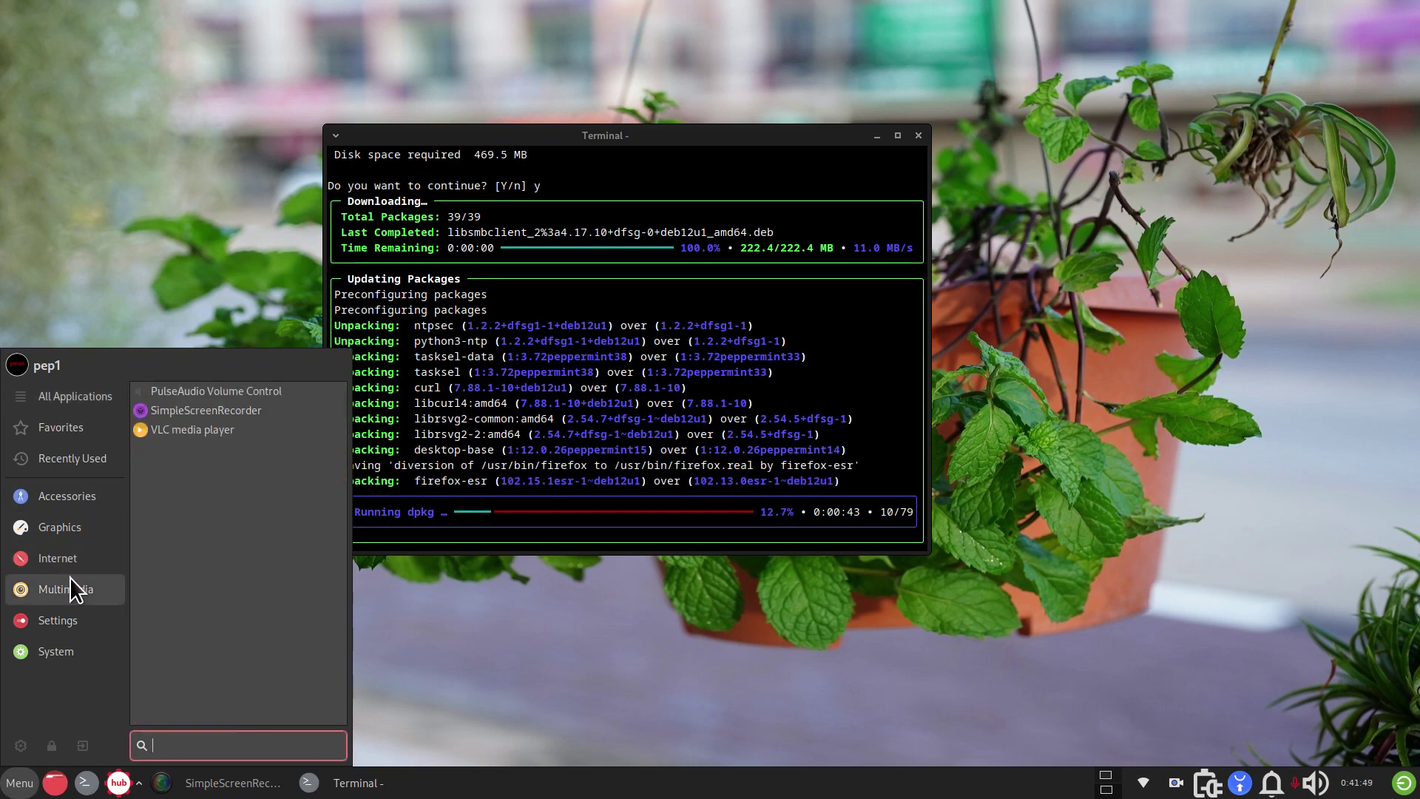
mouse_move(73, 553)
key("Escape")
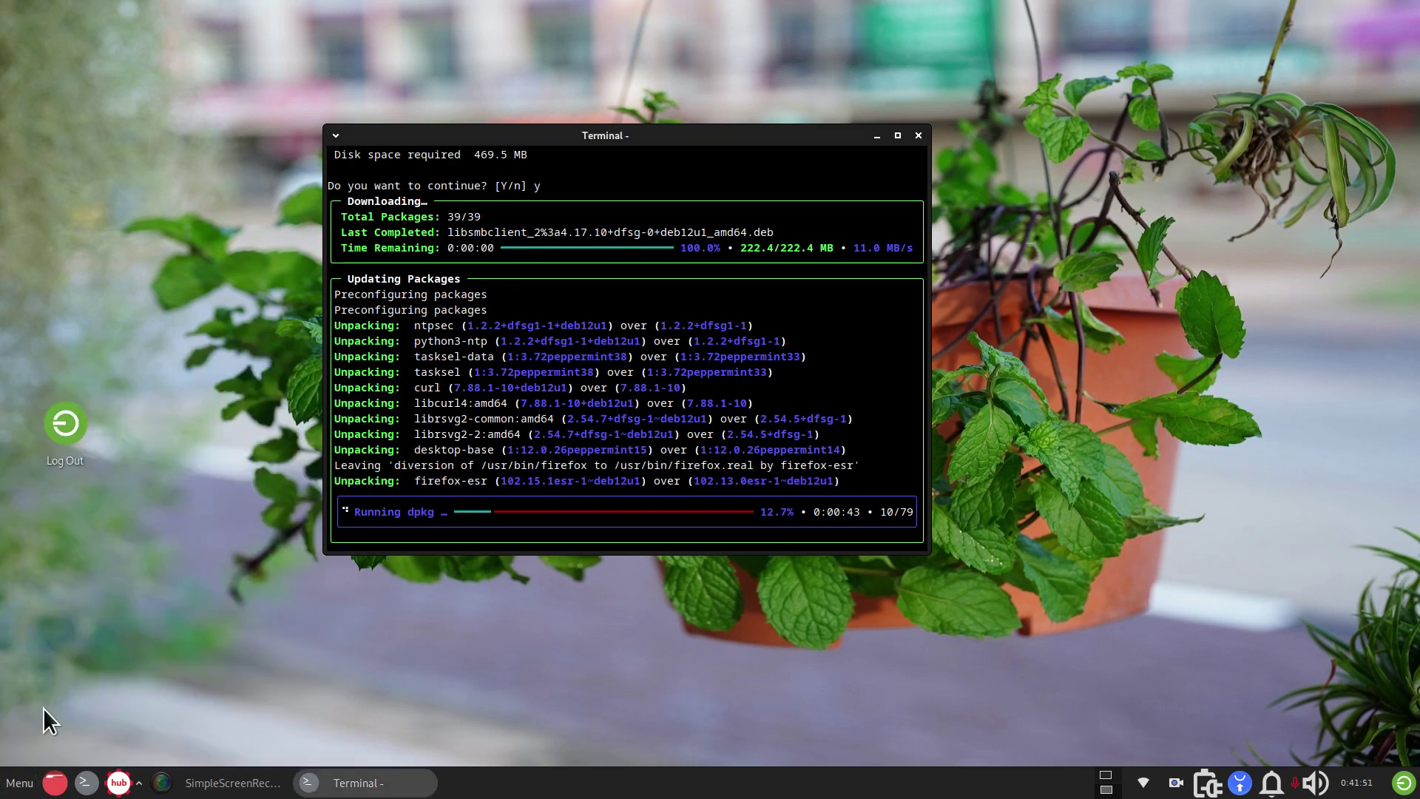
left_click(19, 782)
mouse_move(62, 556)
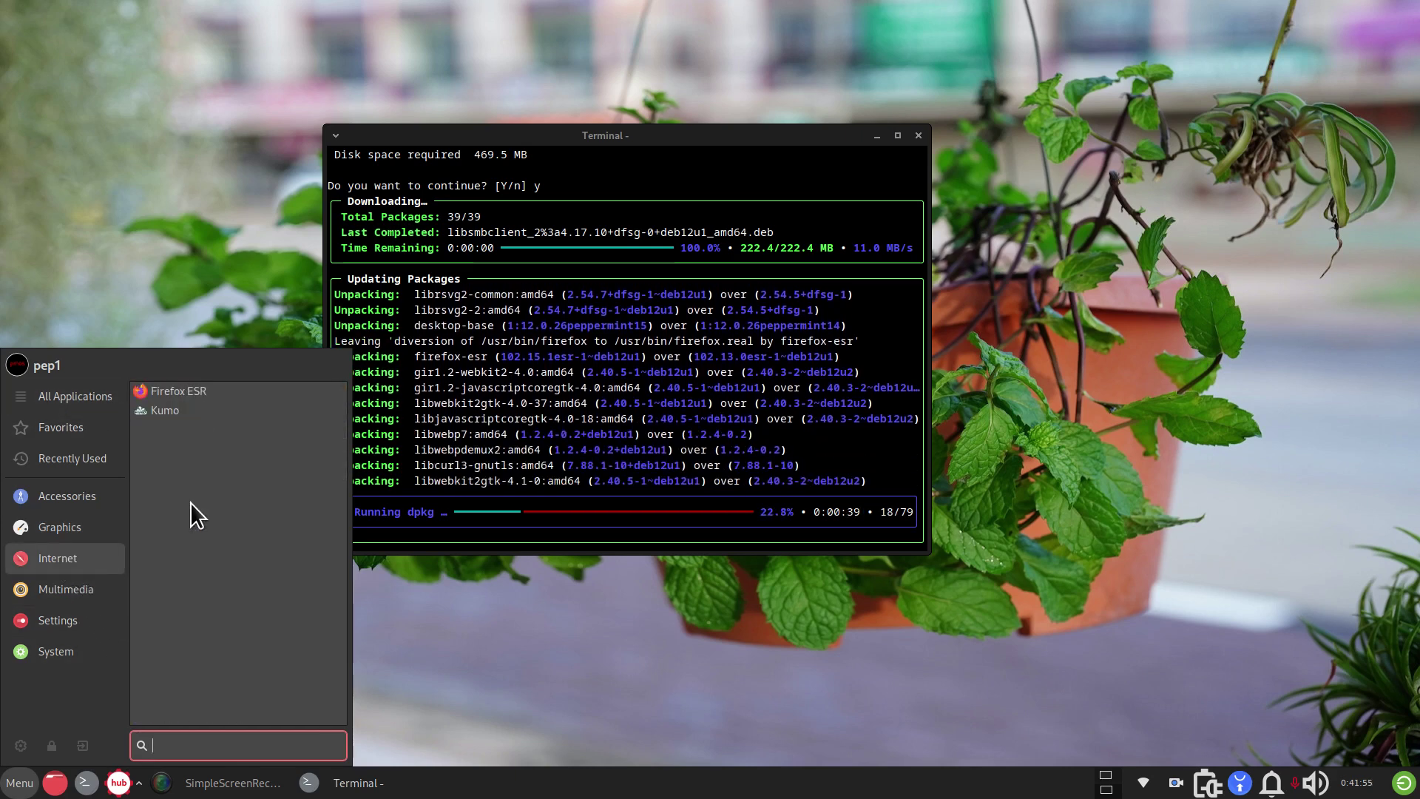
left_click(184, 391)
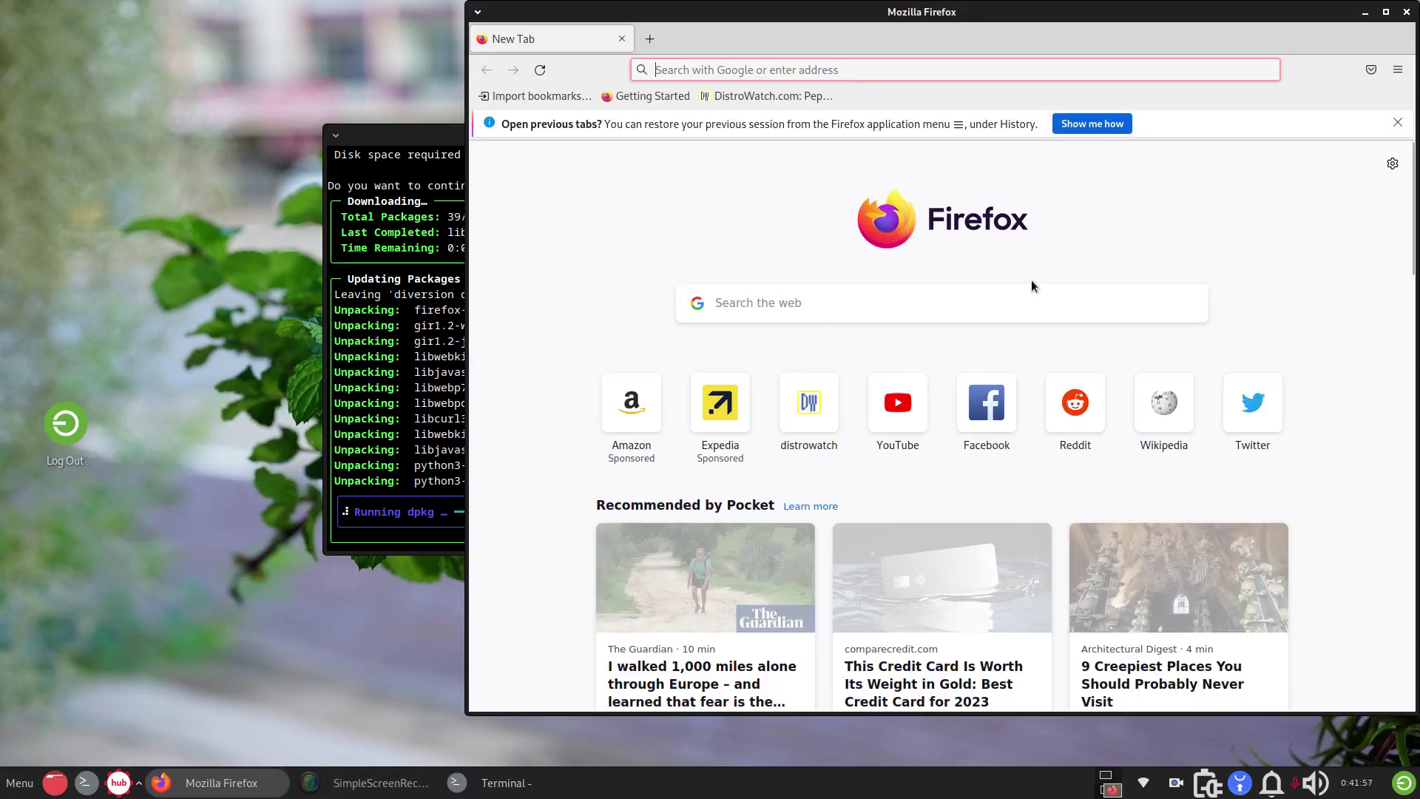
Dismiss the restore-tabs notice and open the saved DistroWatch Peppermint OS page
left_click(1397, 122)
left_click(770, 96)
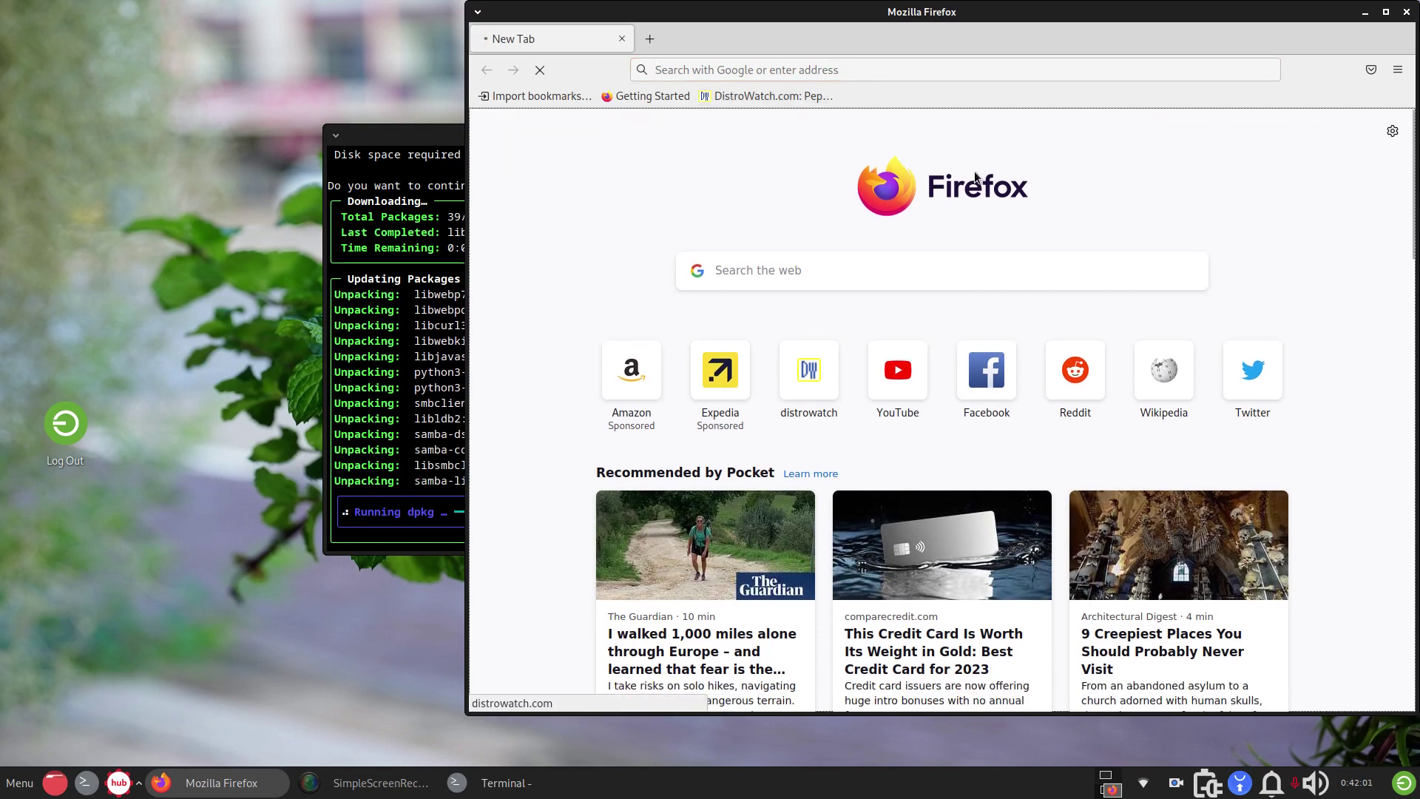
left_click_drag(1062, 12, 797, 35)
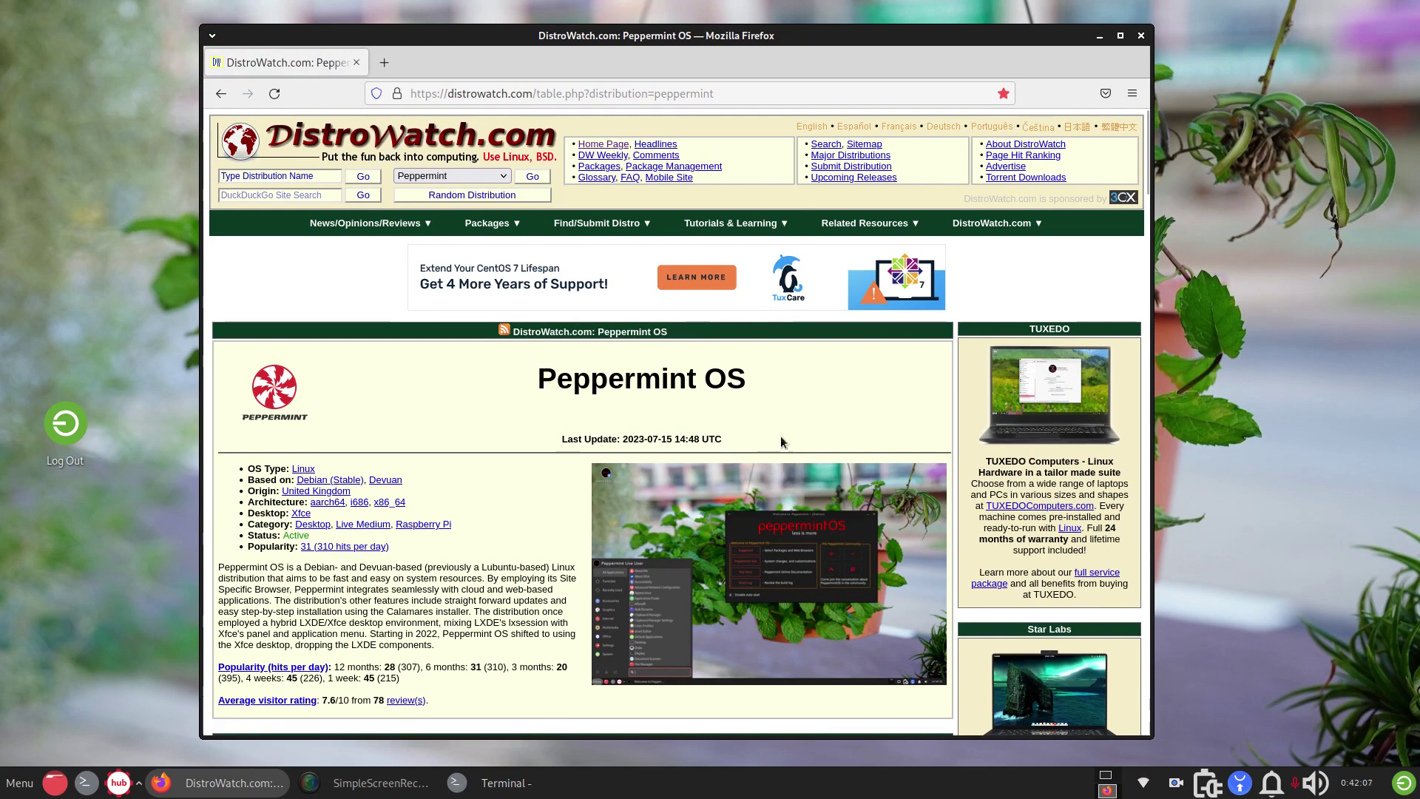
scroll(791, 438, "up", 4)
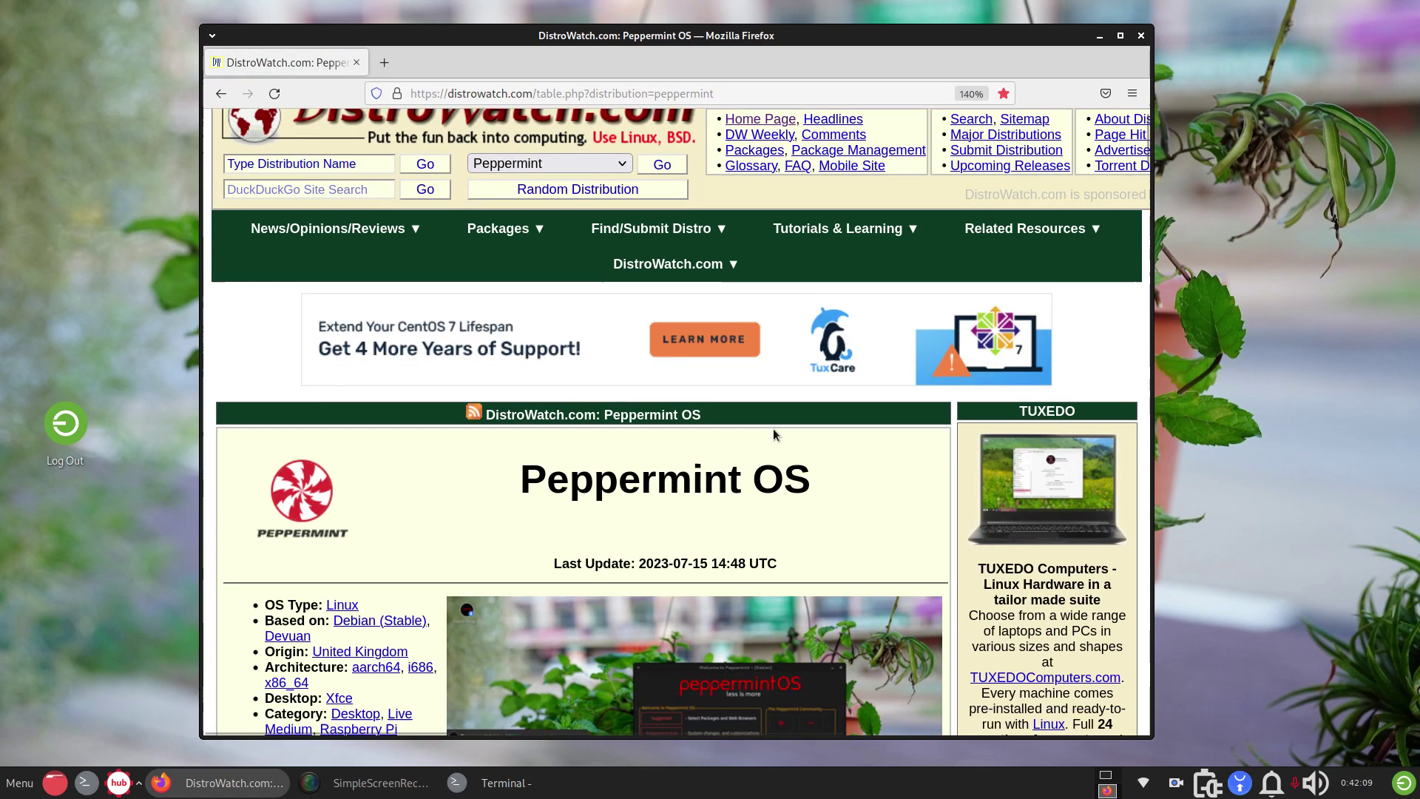
scroll(774, 434, "down", 3)
scroll(773, 434, "down", 2)
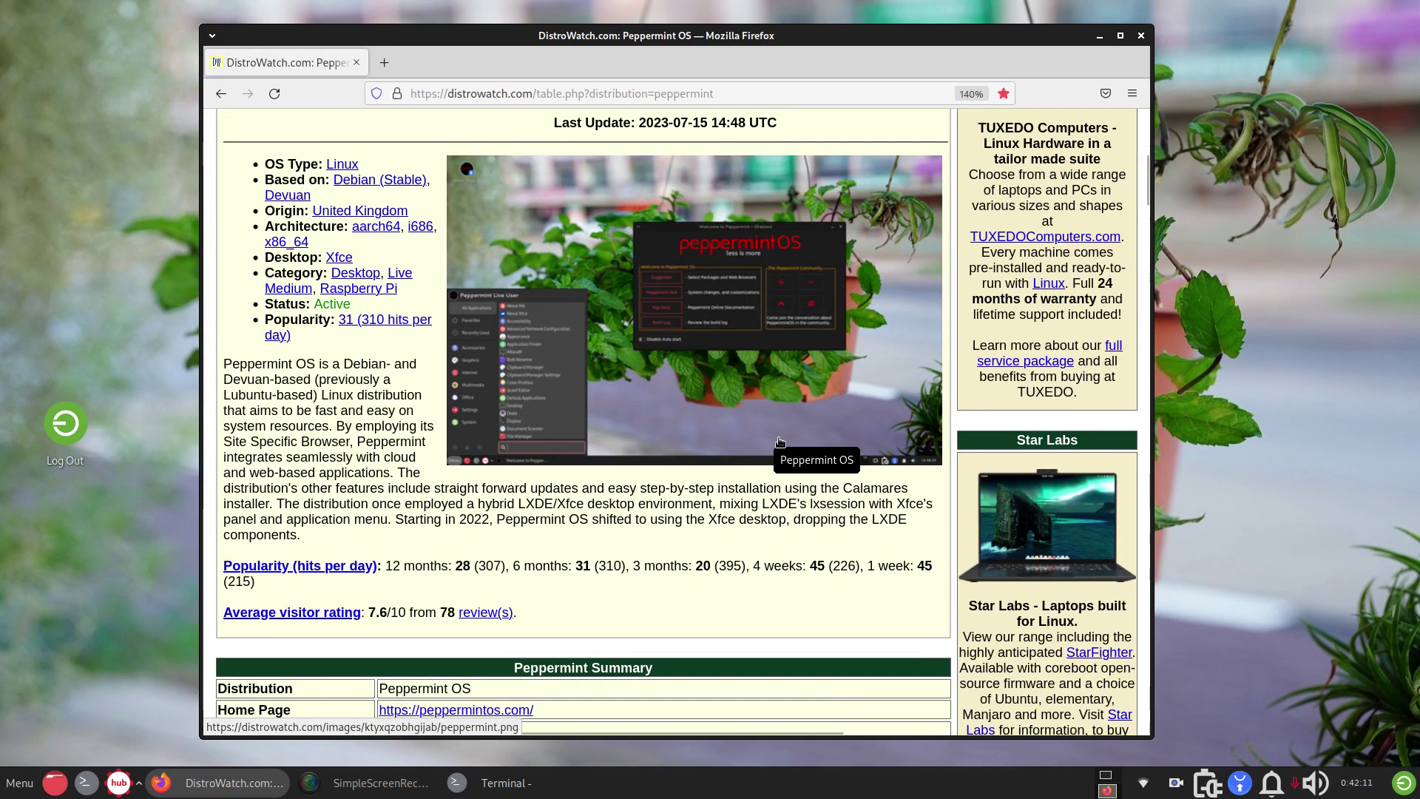
scroll(773, 434, "up", 2)
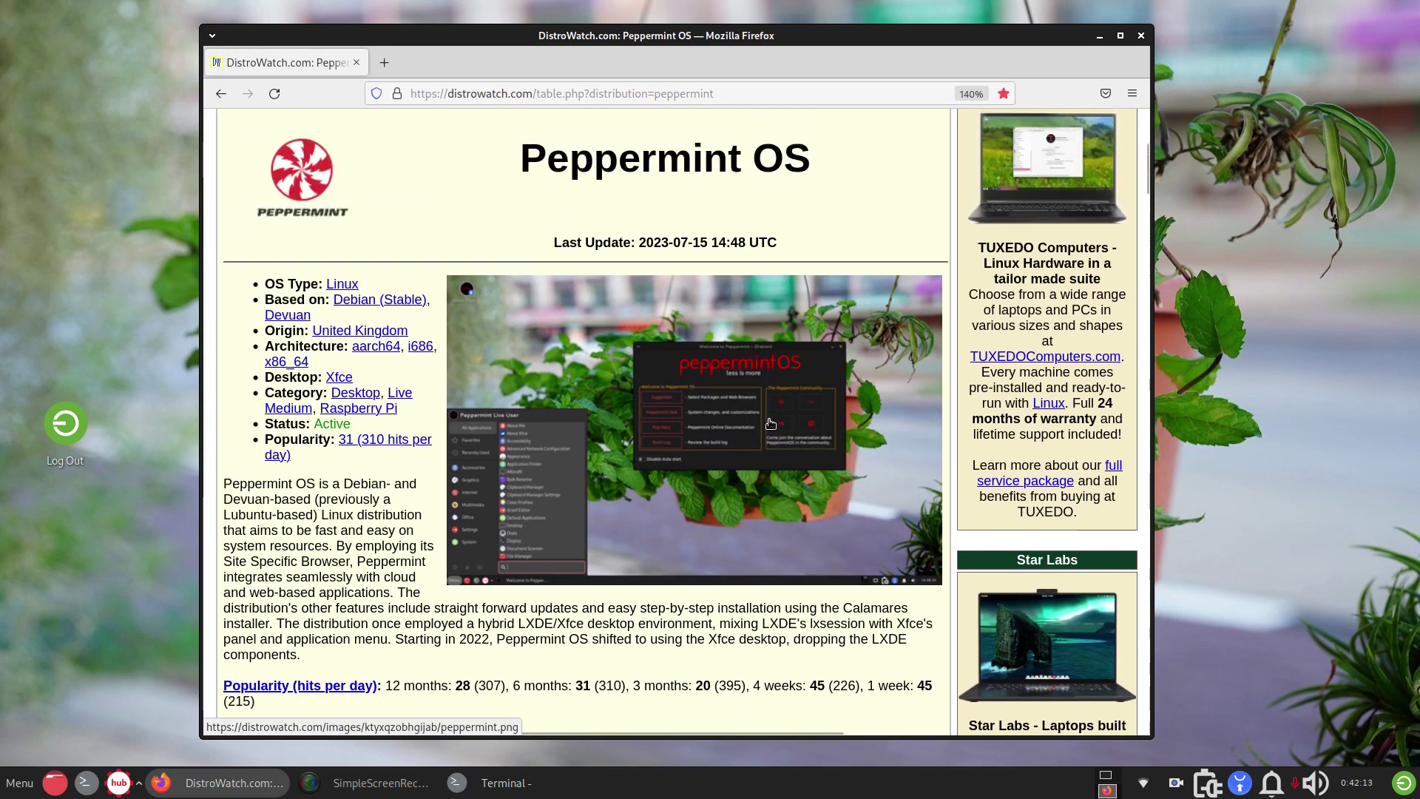
scroll(675, 454, "down", 1)
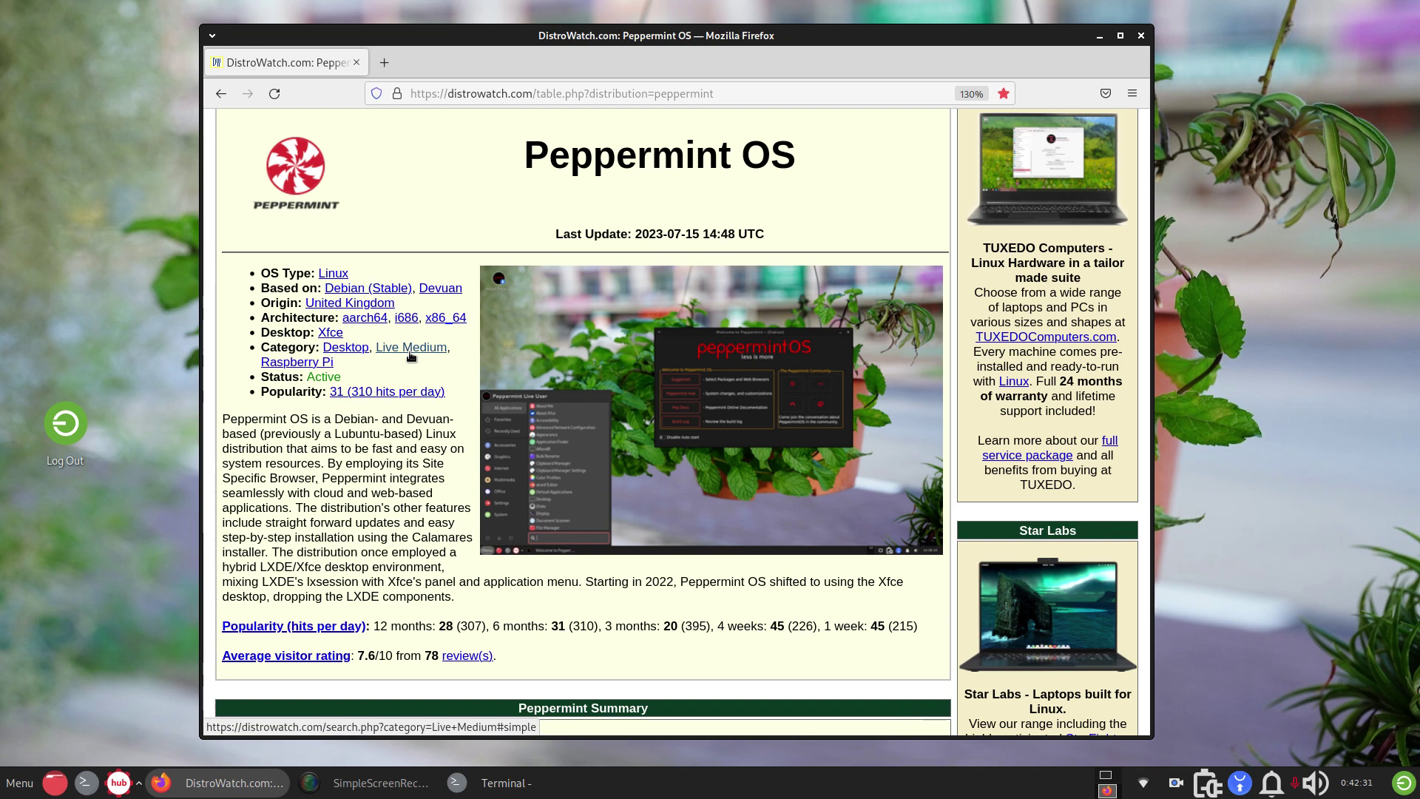
scroll(638, 428, "down", 1)
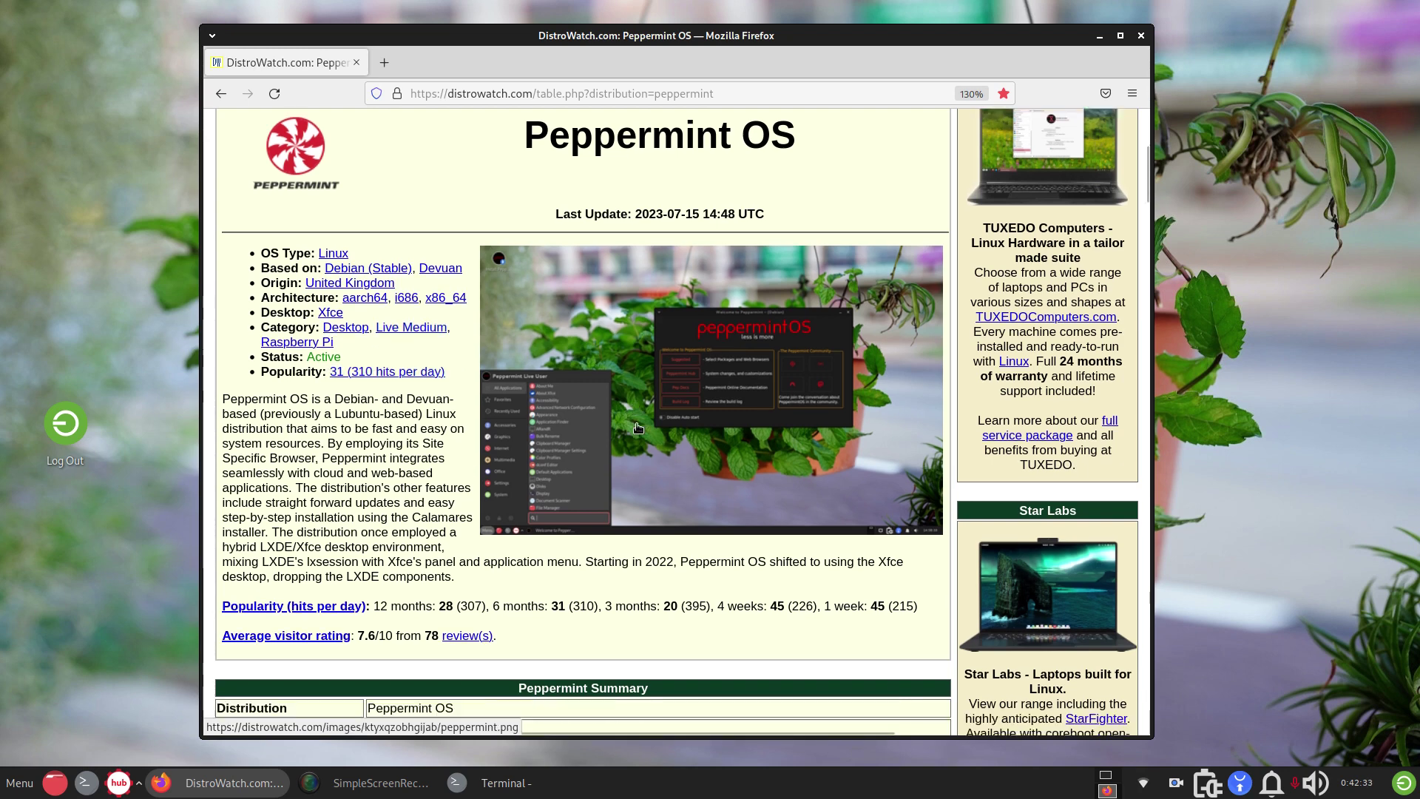
scroll(637, 428, "down", 5)
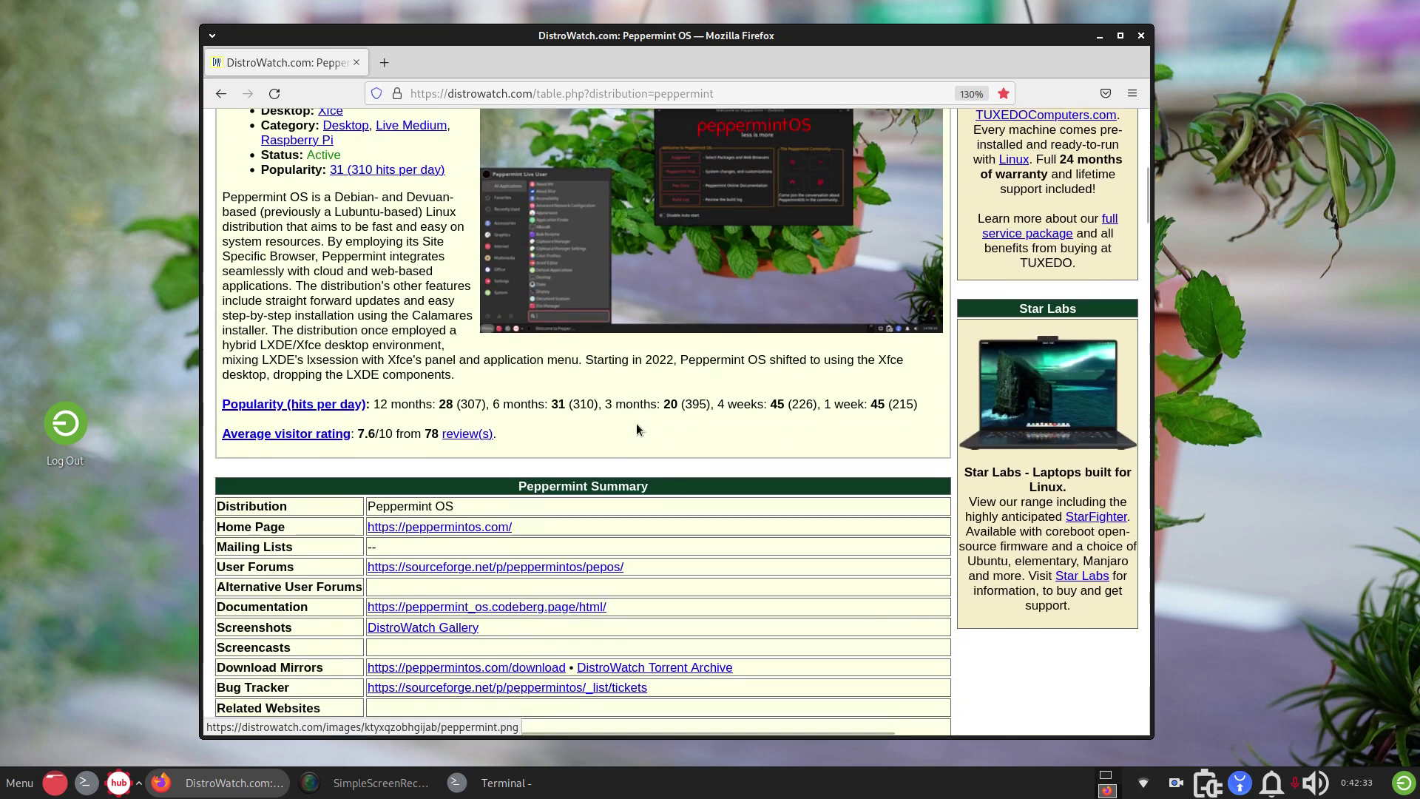
Follow the Home Page link to the Peppermint download guide, then close Firefox
left_click(428, 528)
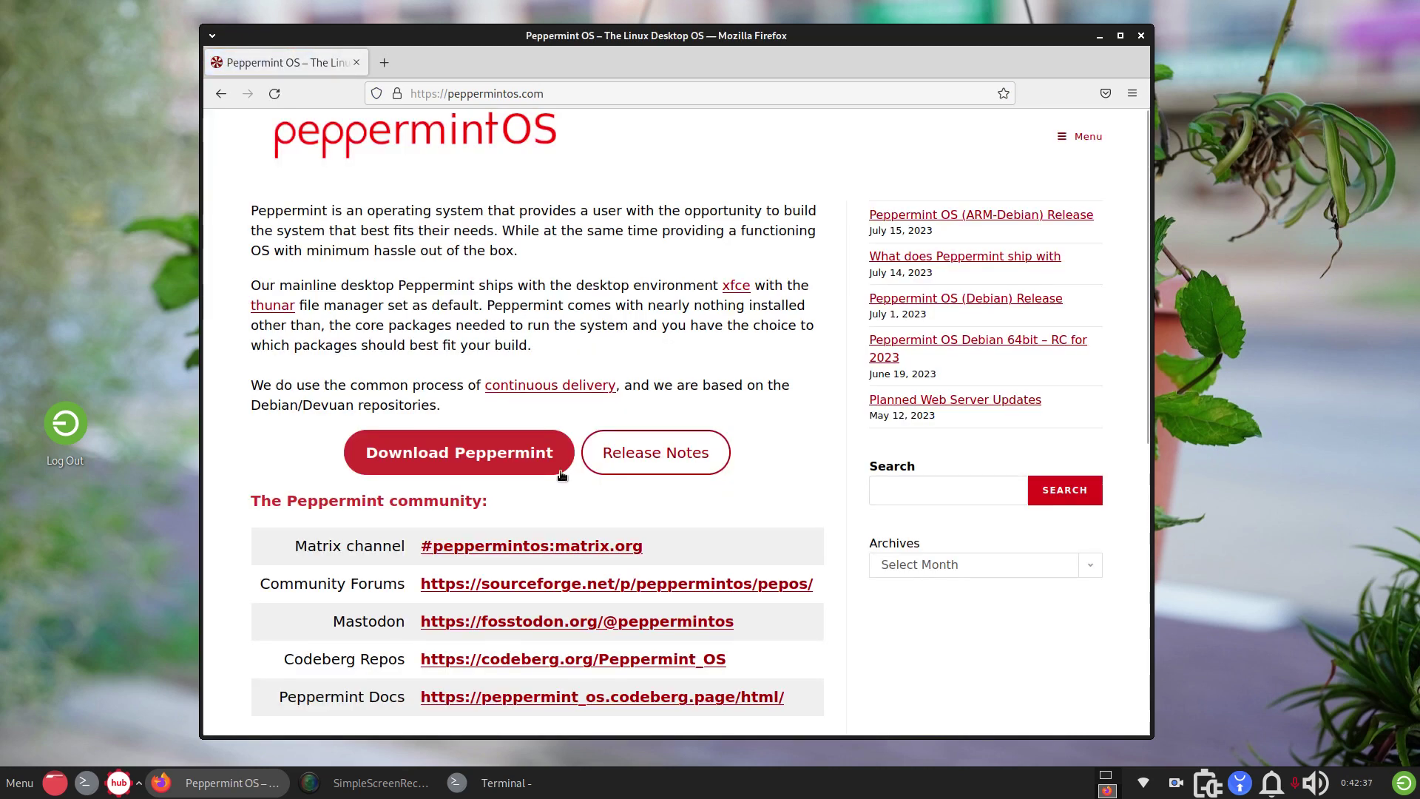
left_click(451, 469)
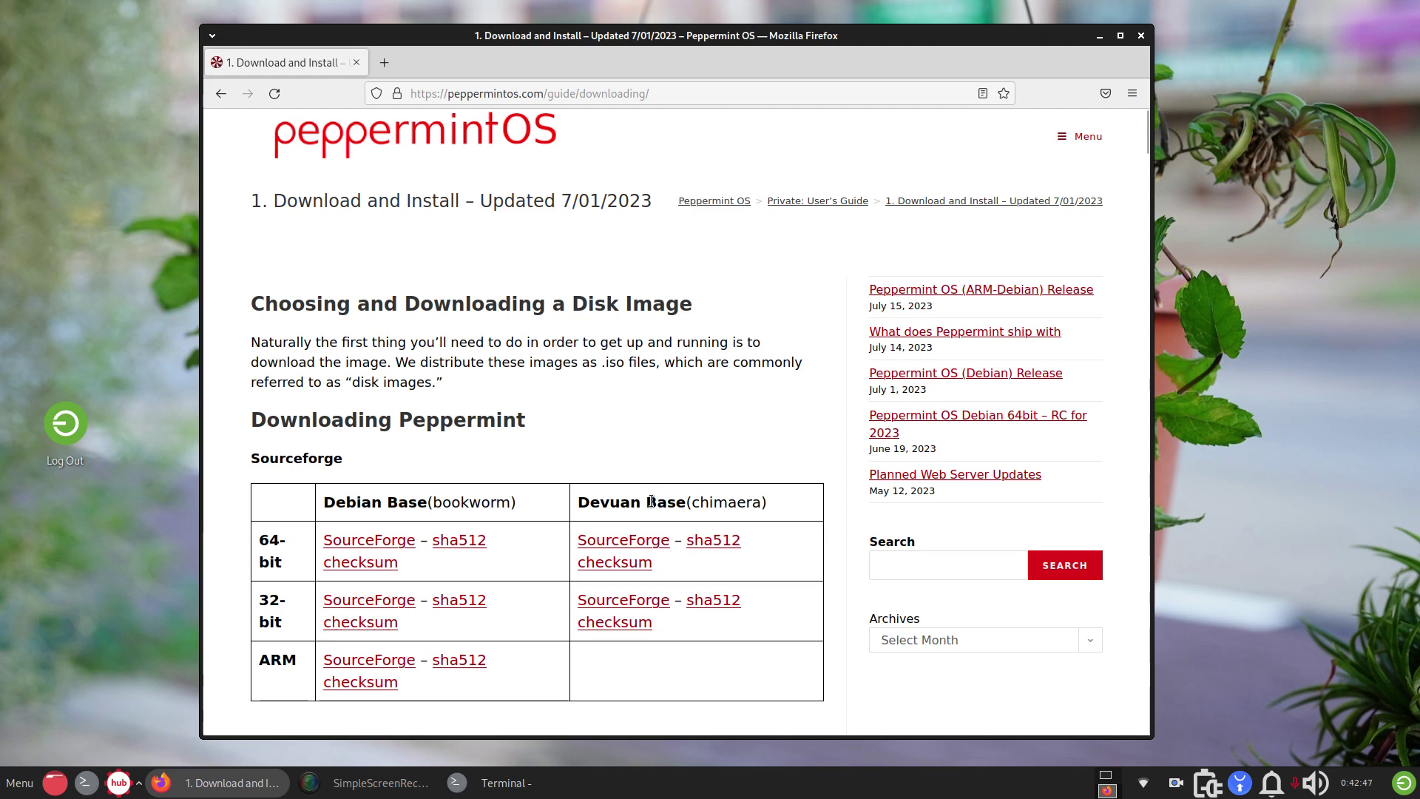
scroll(651, 498, "down", 6)
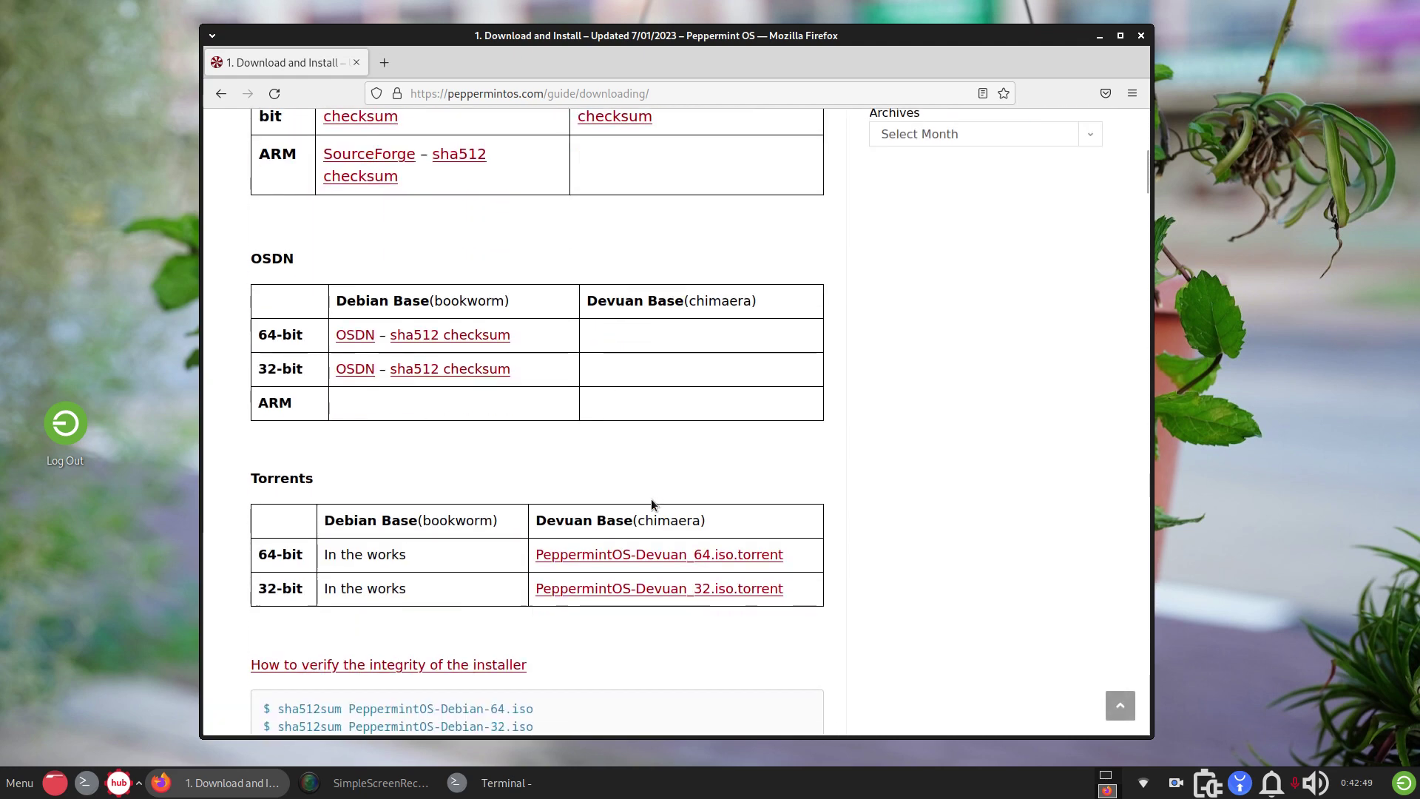
scroll(651, 498, "up", 6)
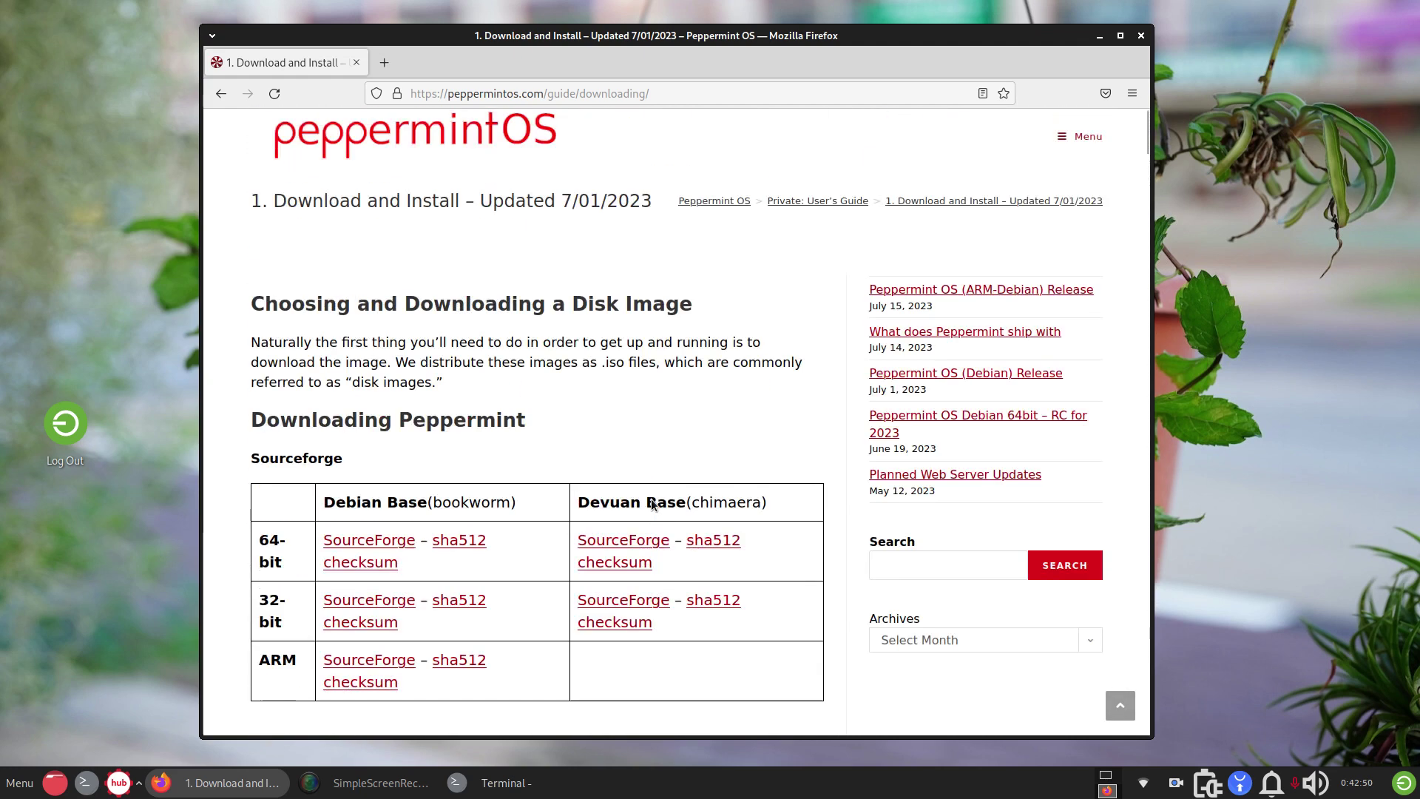
left_click(1141, 36)
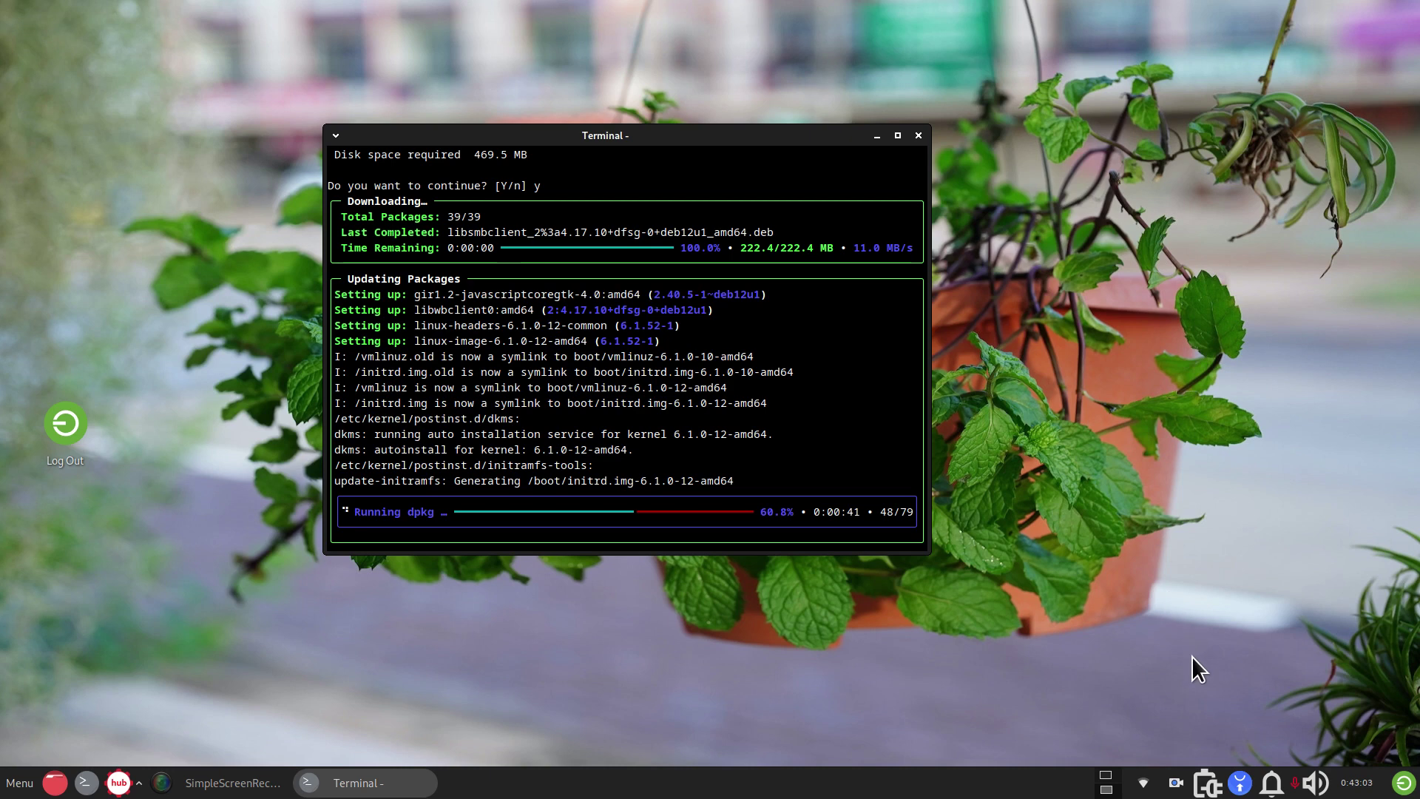
Check the wireless keyboard and mouse battery levels, then switch to the other workspace
left_click(1207, 785)
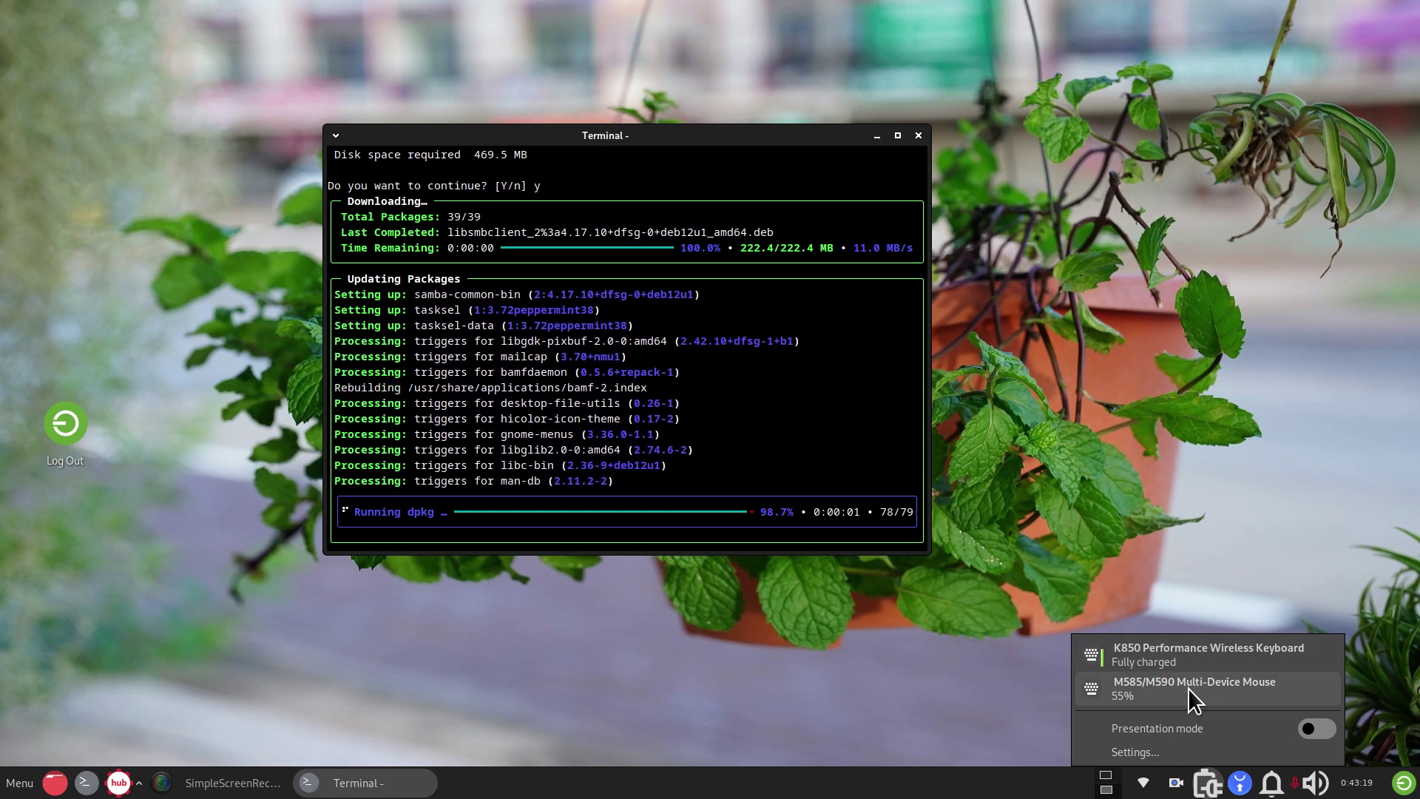
left_click(991, 688)
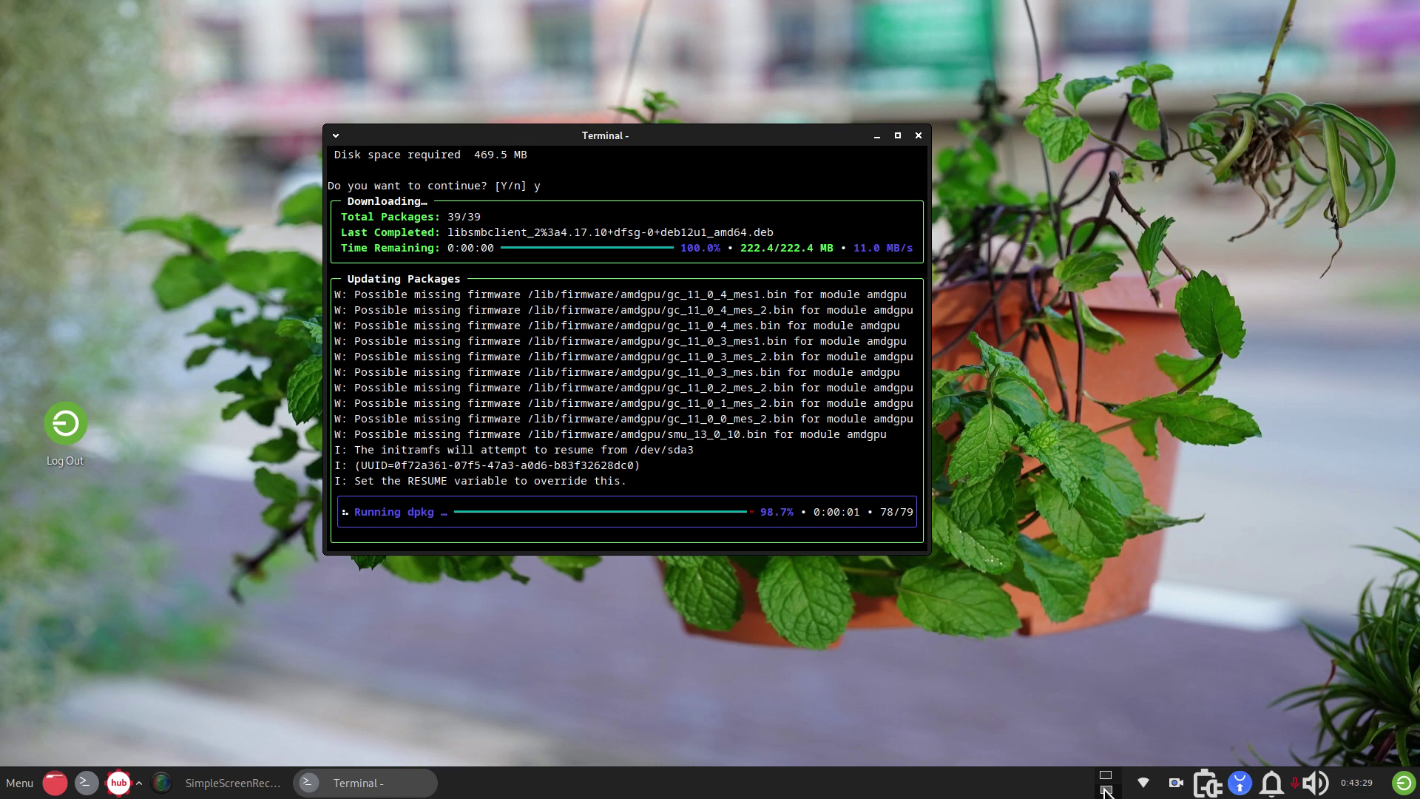
left_click(1106, 790)
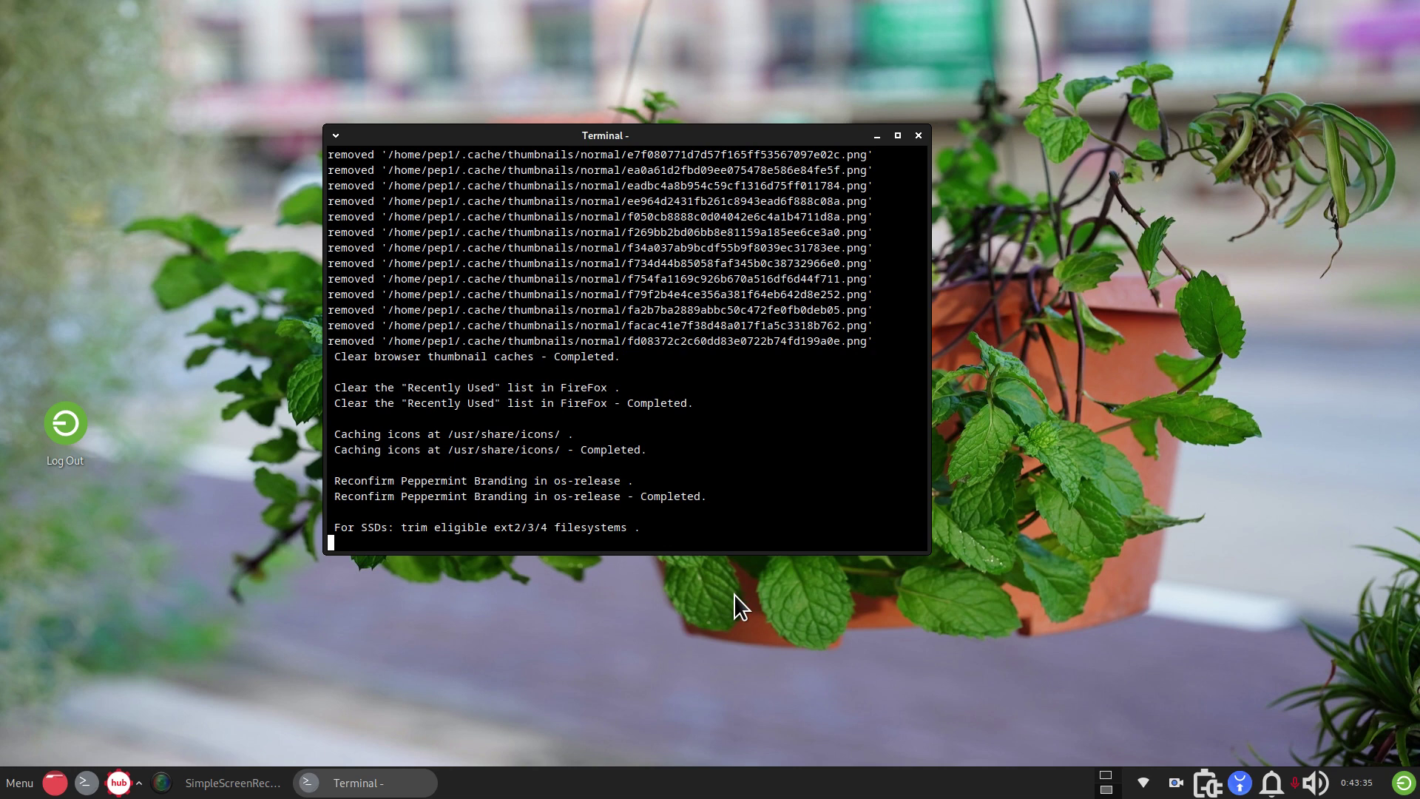
Return to the inxi terminal workspace and enlarge the text with Ctrl+Plus
left_click(1107, 775)
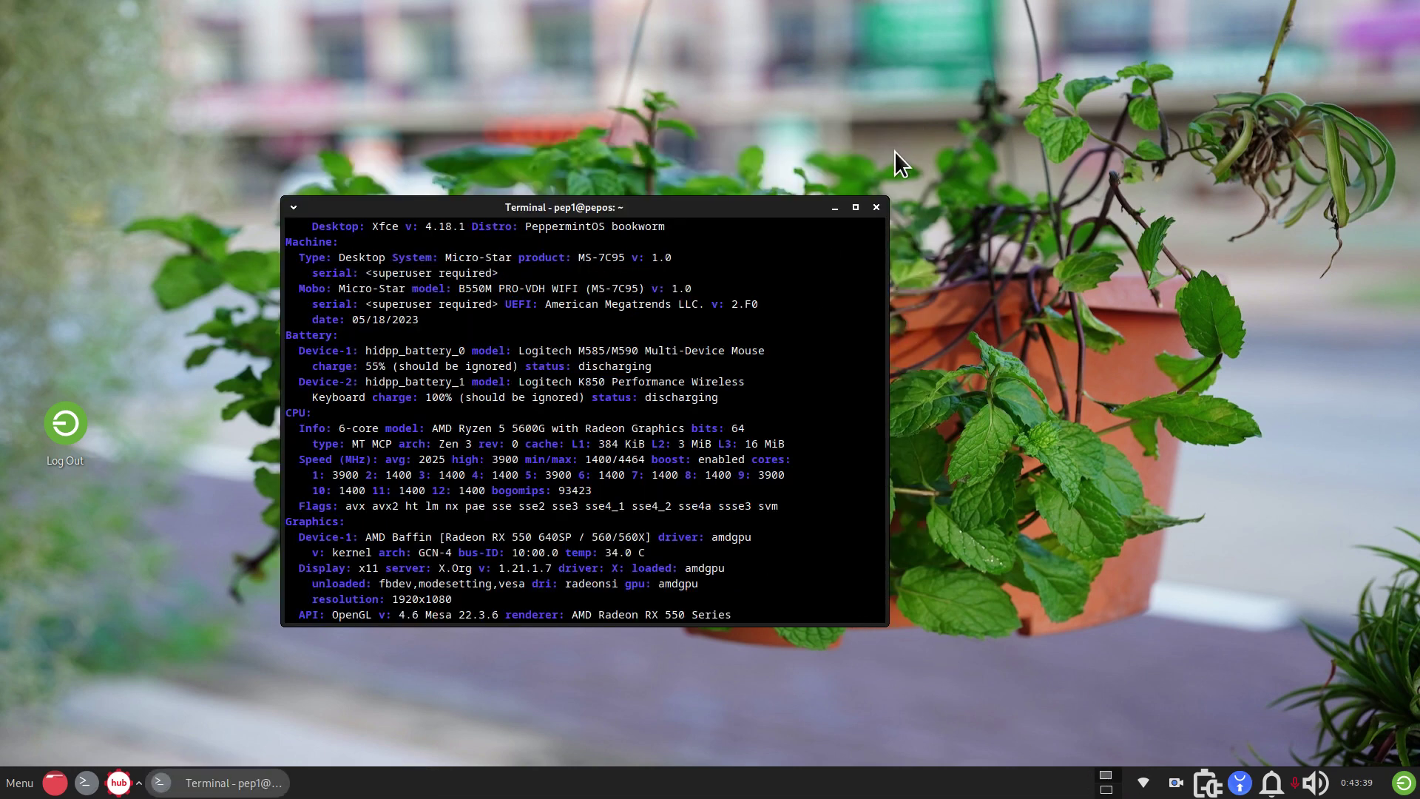
scroll(820, 419, "up", 1)
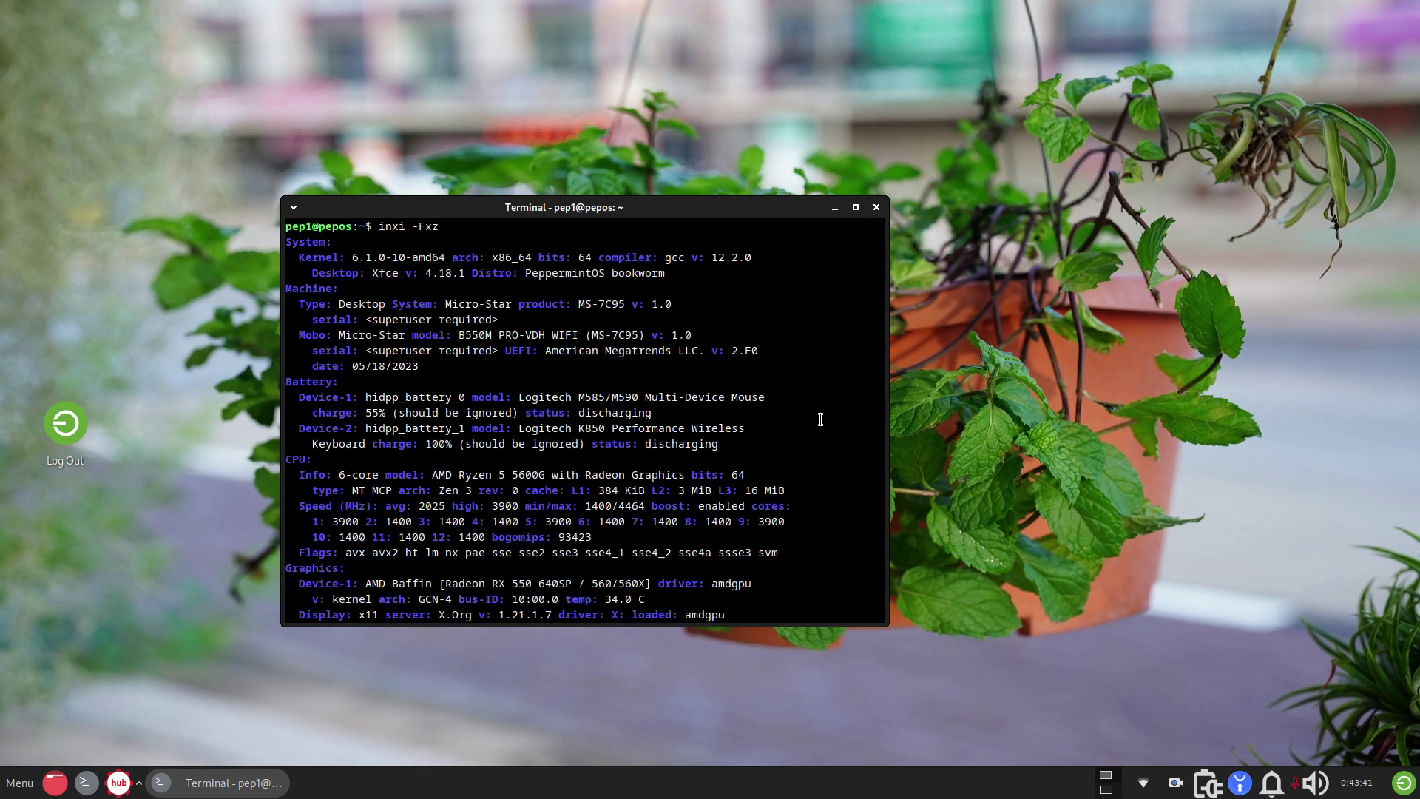
left_click_drag(378, 226, 520, 237)
left_click(693, 333)
key("ctrl+plus")
key("ctrl+plus")
key("ctrl+plus")
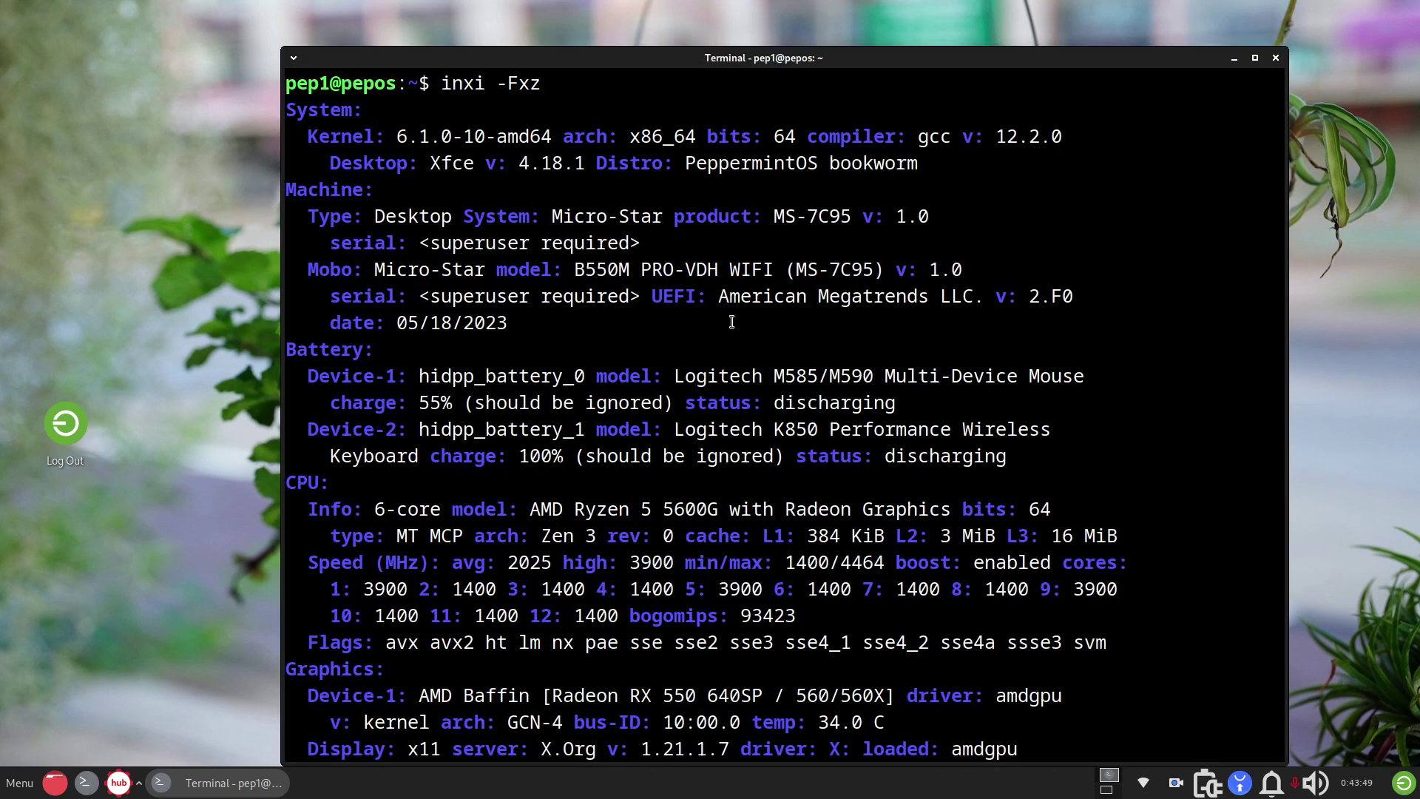
Highlight the kernel, PeppermintOS bookworm, Ryzen CPU, RX 550 and 1920x1080, then close the terminal
left_click_drag(400, 139, 485, 162)
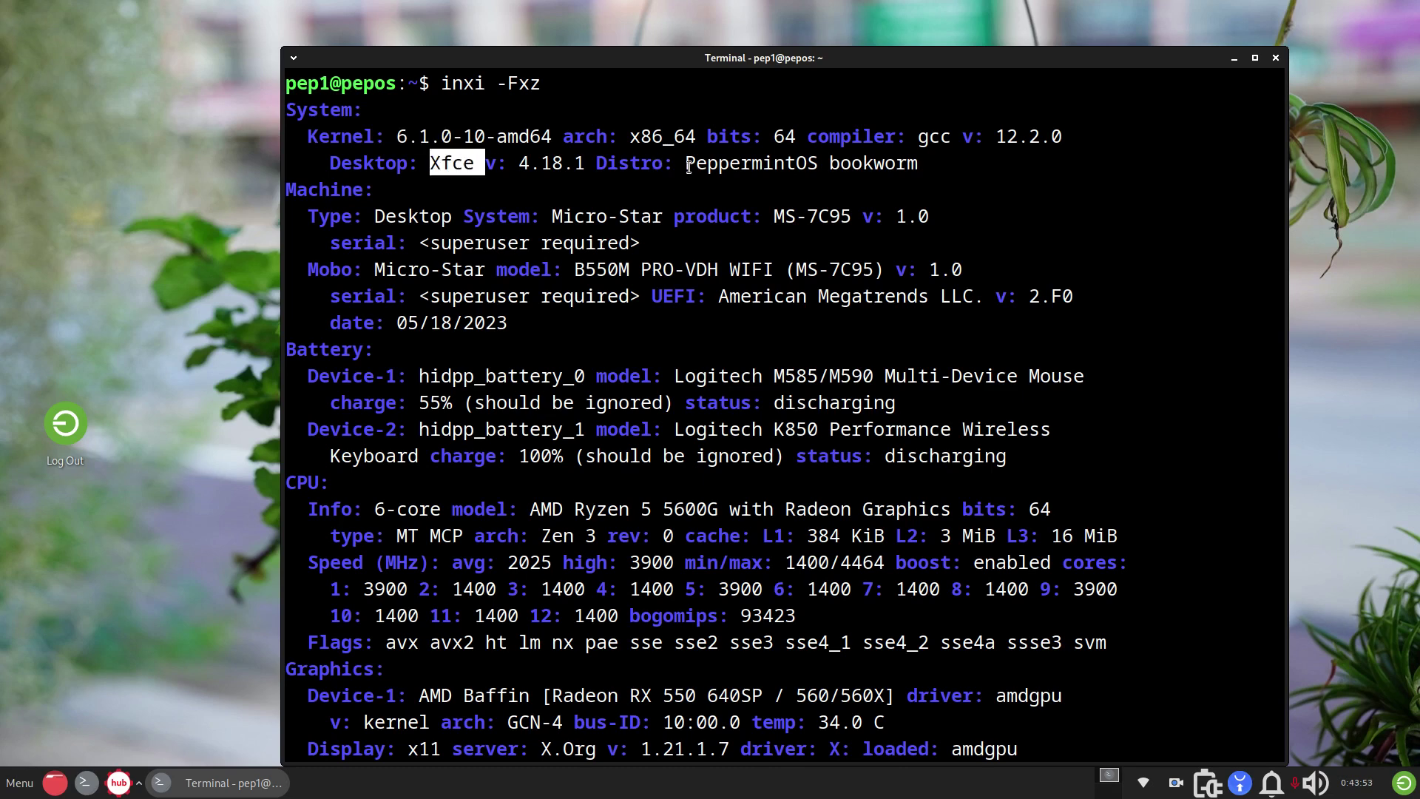
left_click_drag(683, 163, 951, 167)
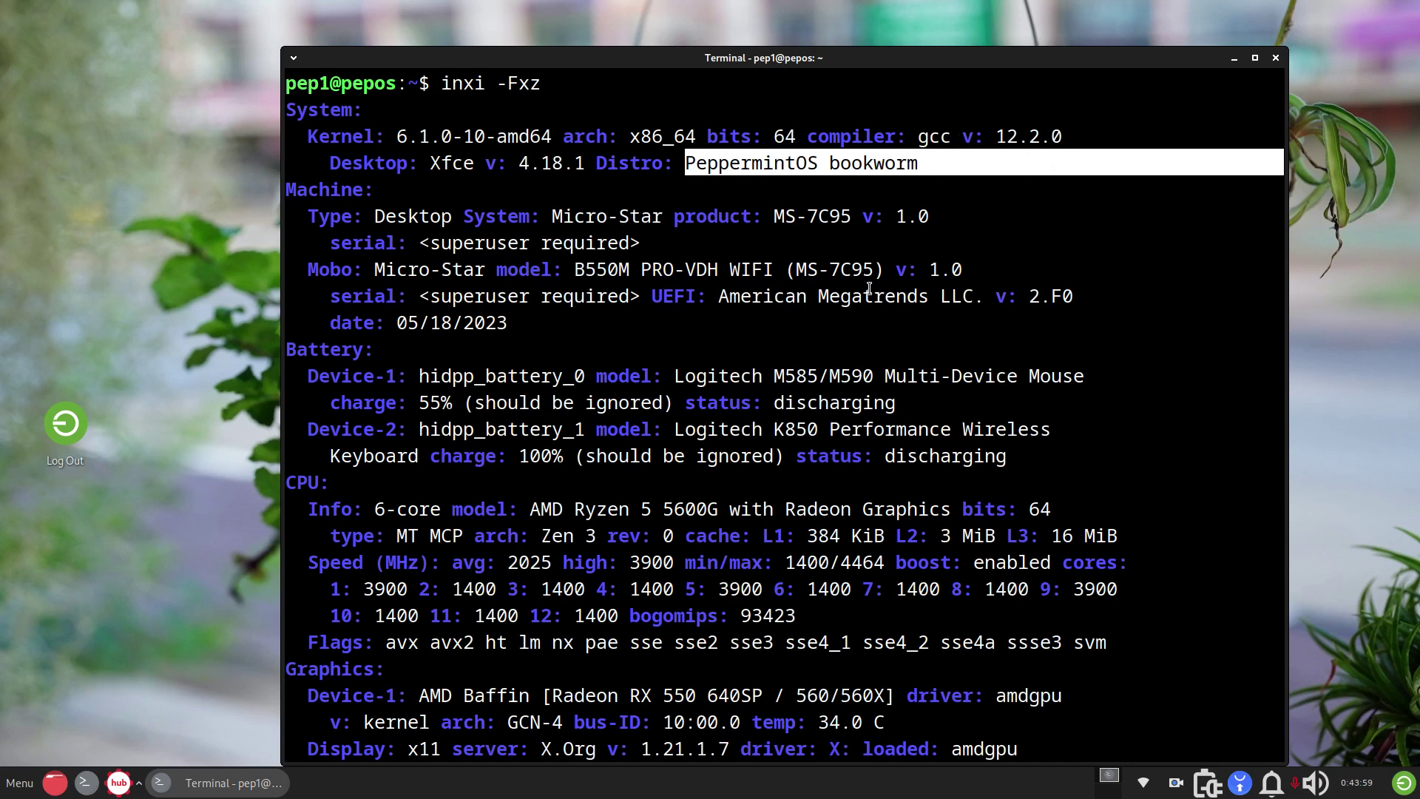
scroll(579, 509, "down", 2)
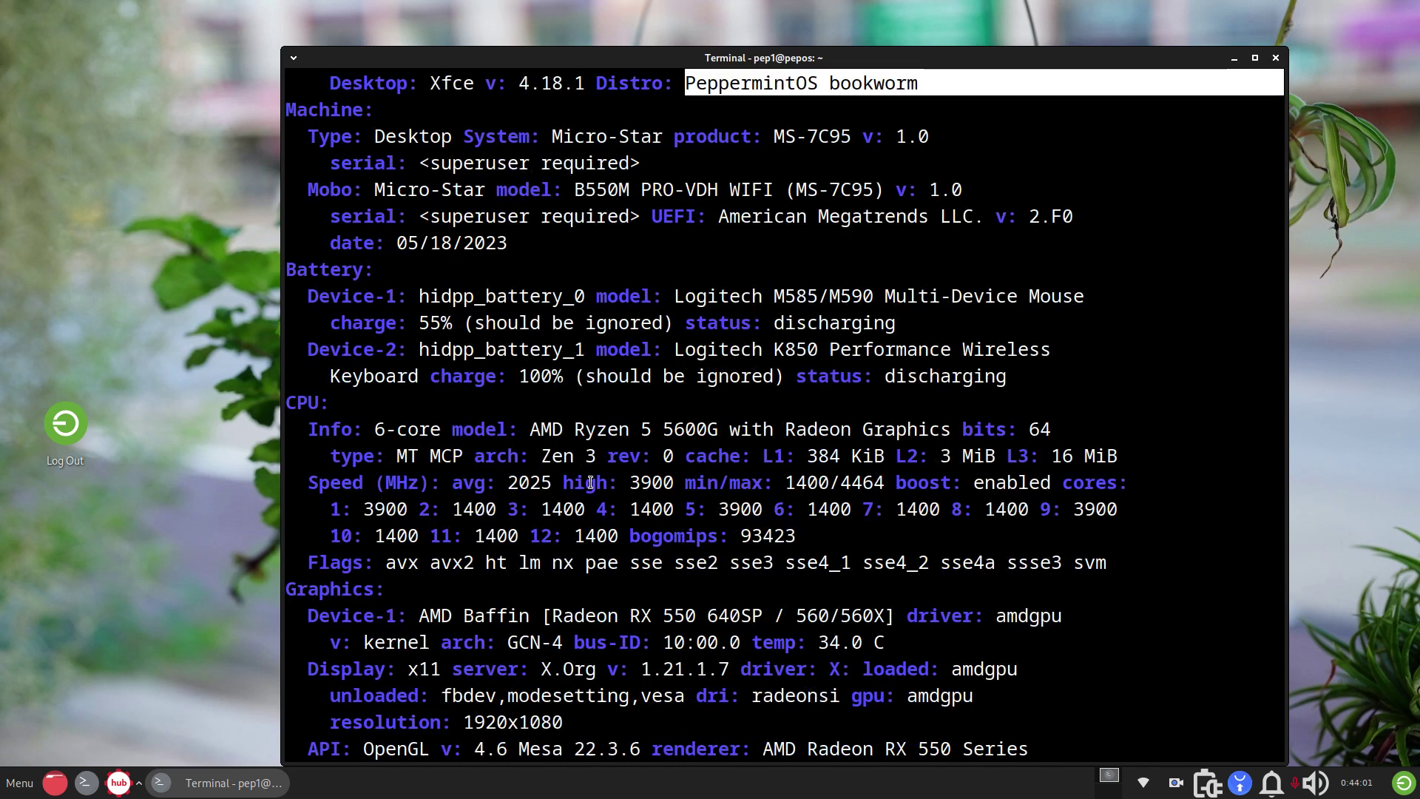
left_click_drag(531, 349, 645, 345)
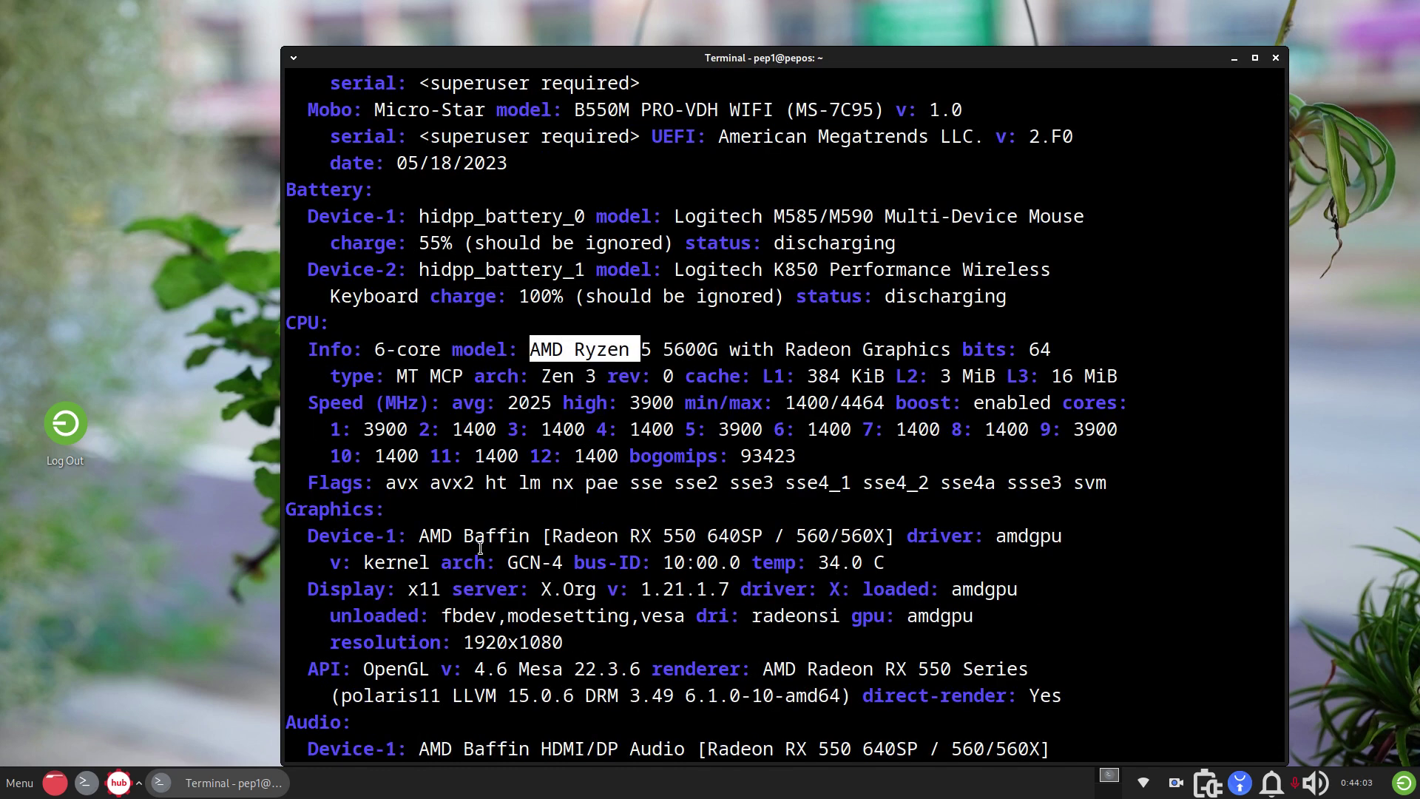
left_click_drag(412, 537, 702, 547)
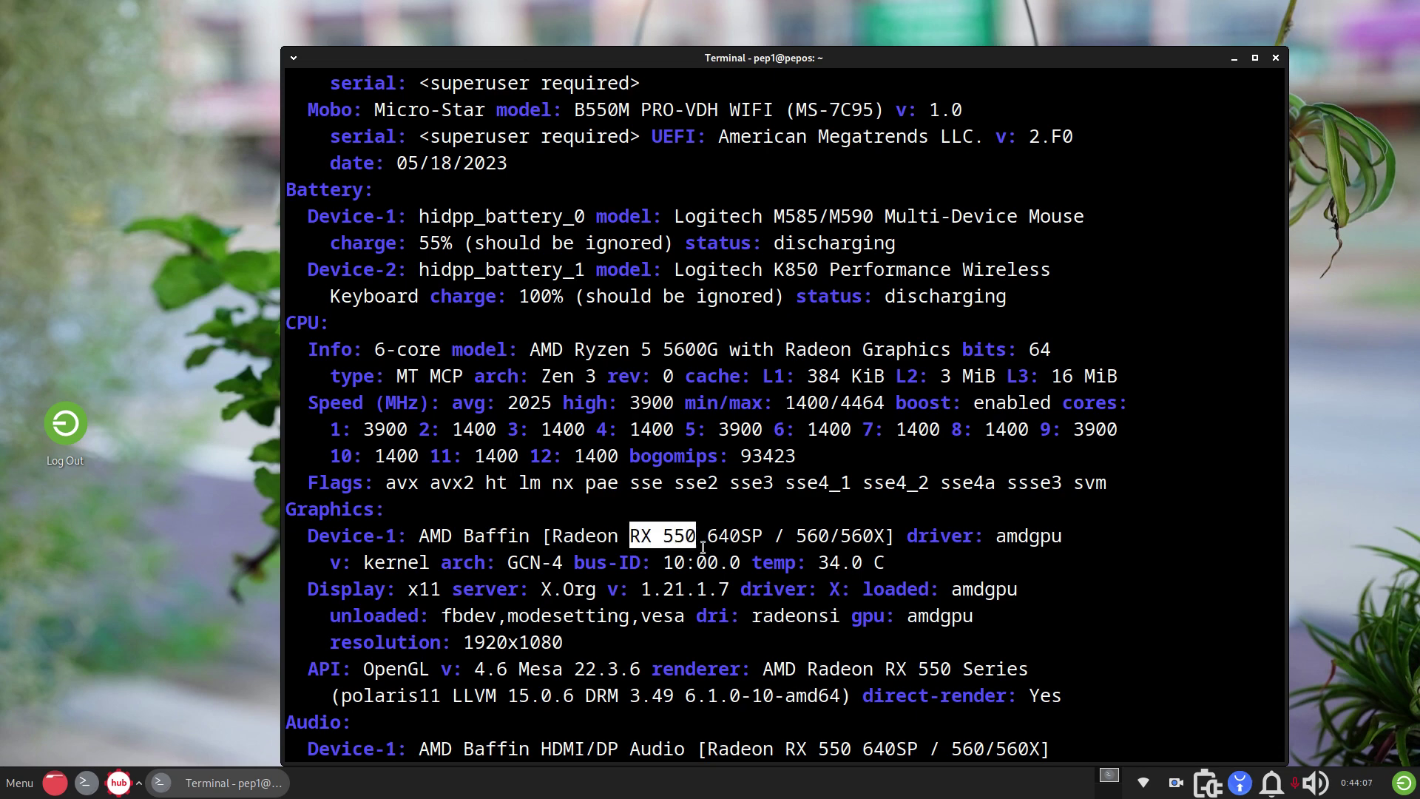
left_click_drag(462, 642, 576, 642)
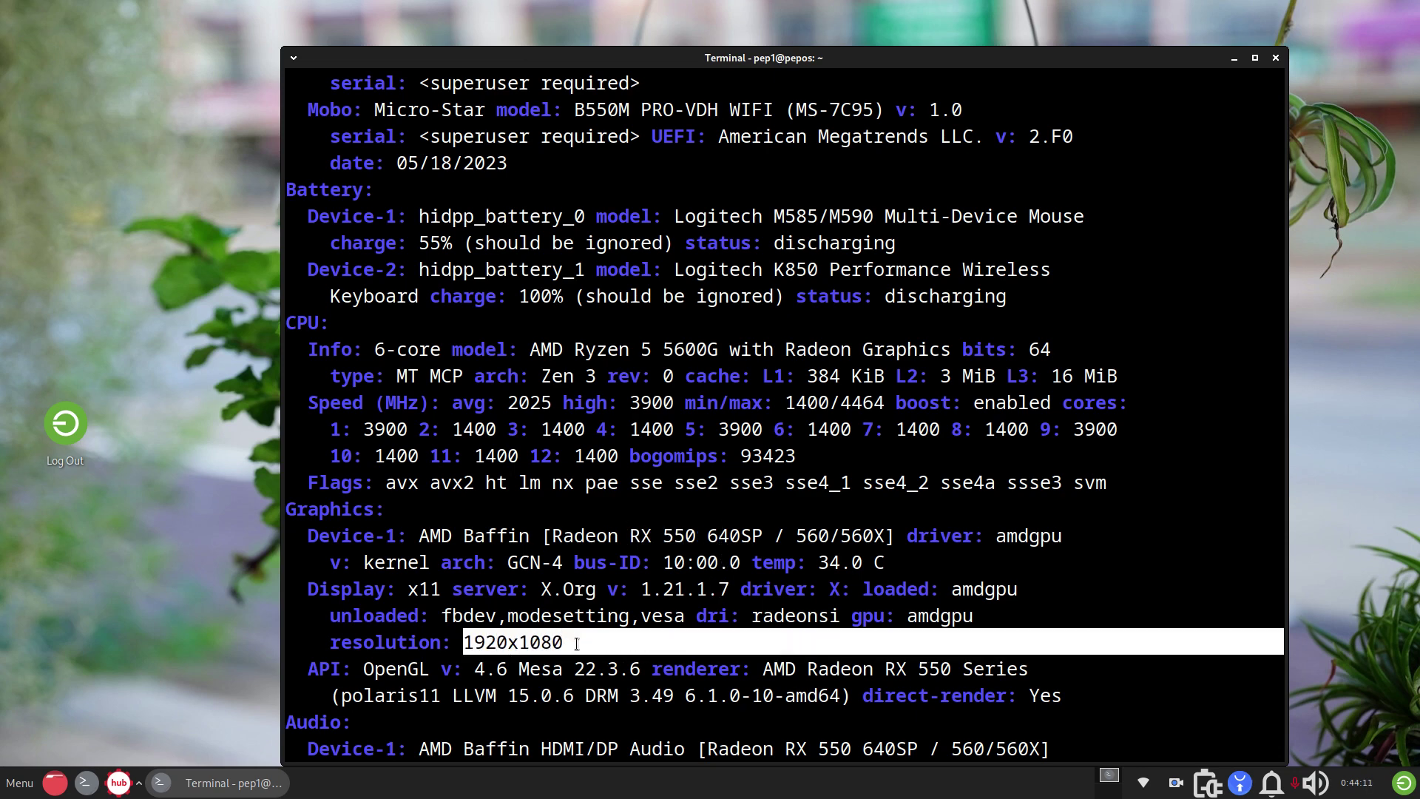
left_click(1275, 57)
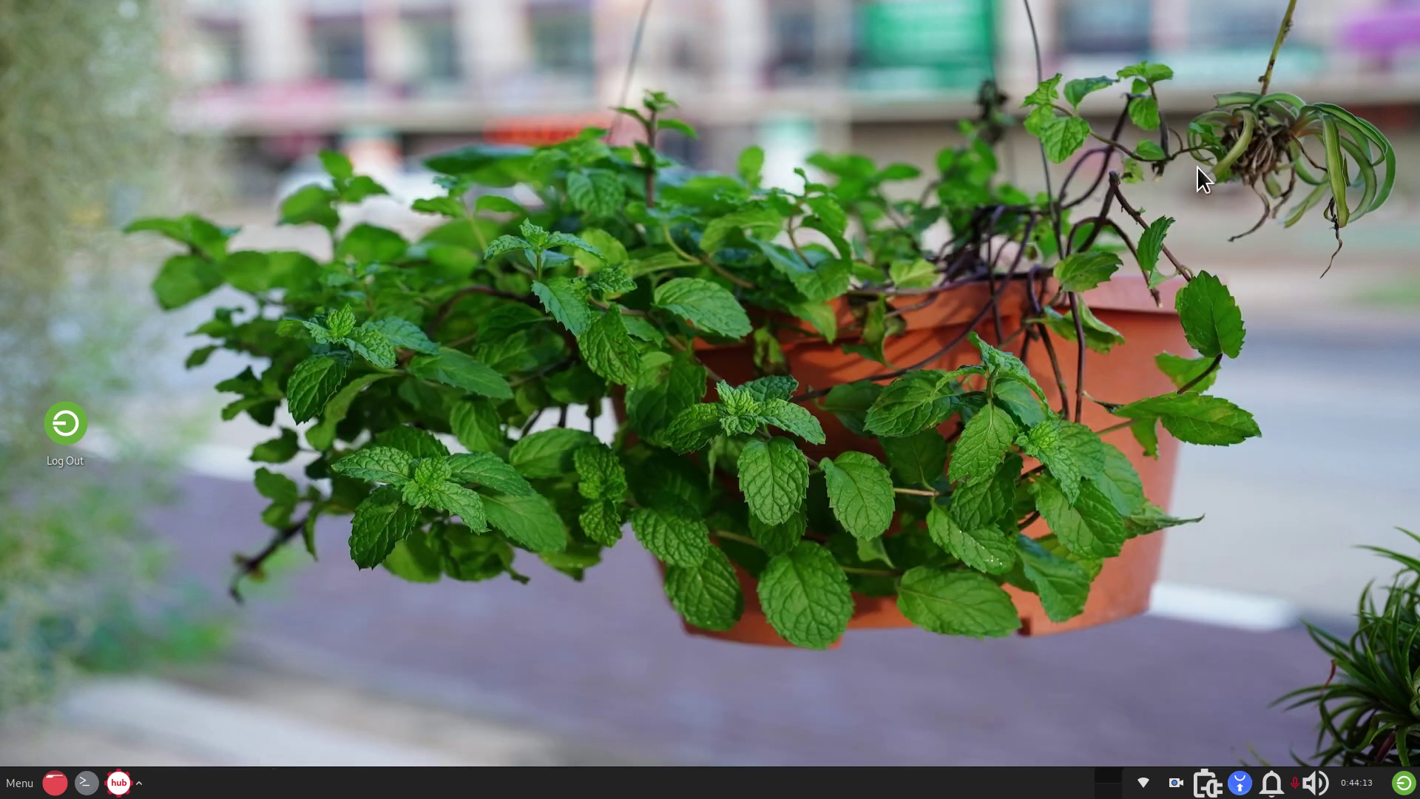
On the other workspace, submit the sudo password so the update runs and reports all packages up to date
left_click(1109, 789)
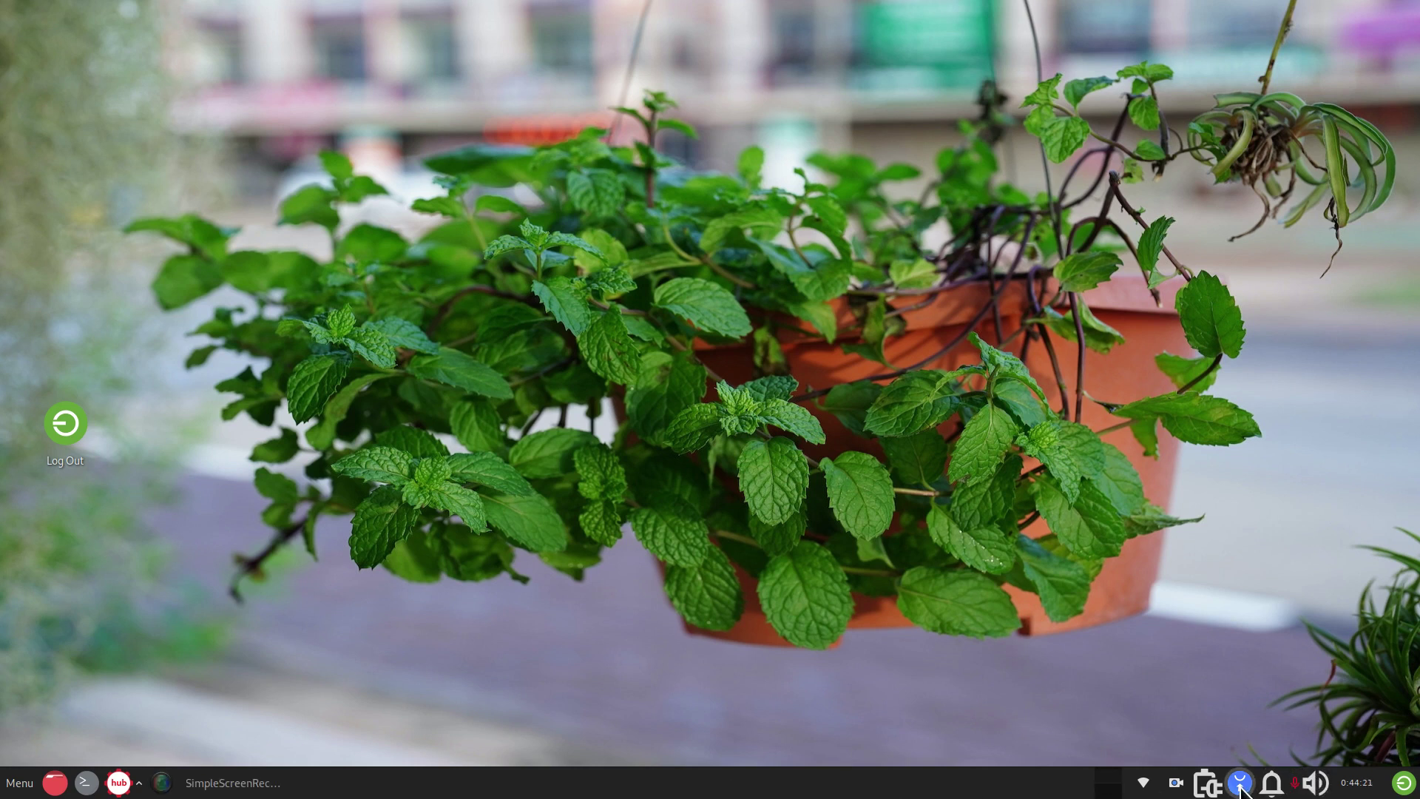
left_click_drag(307, 20, 689, 217)
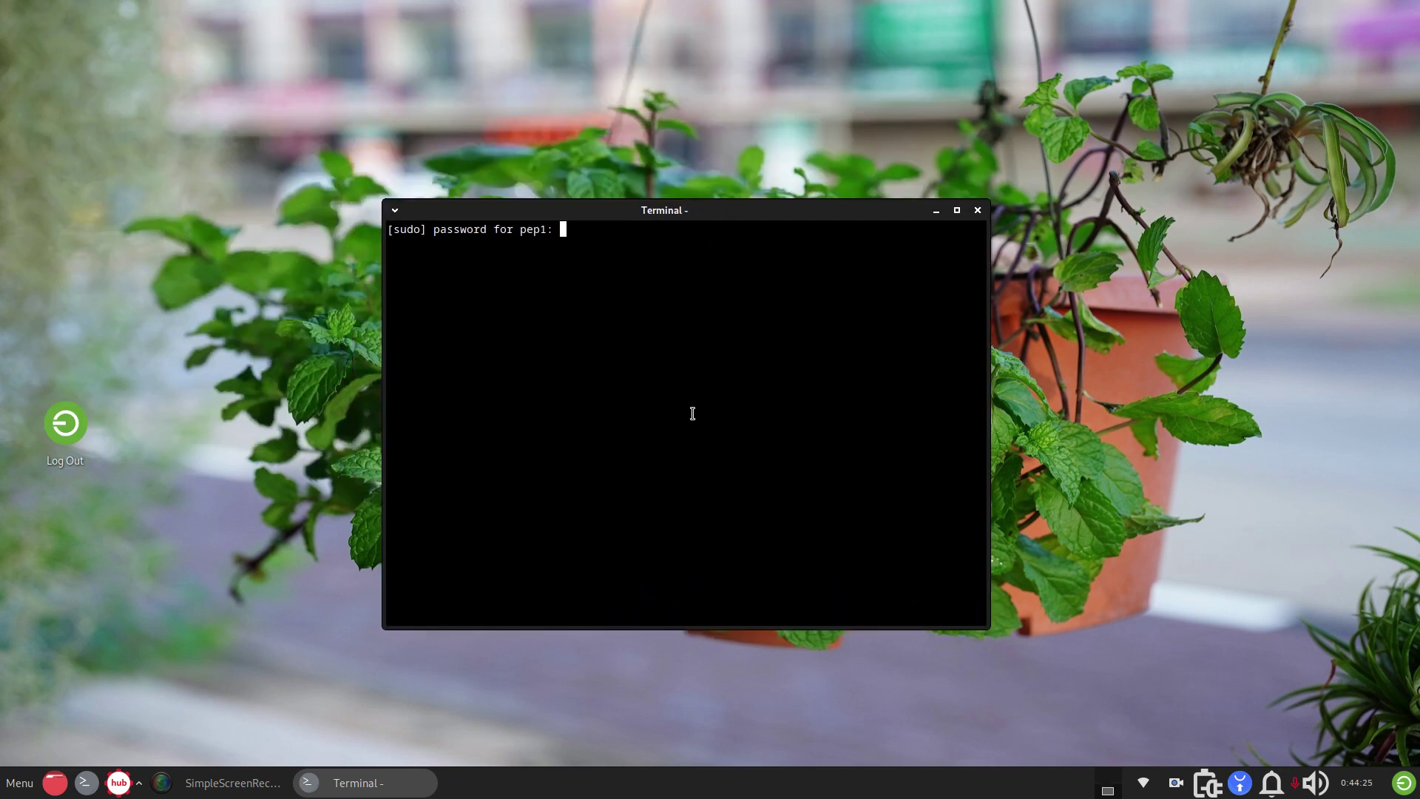
key("Return")
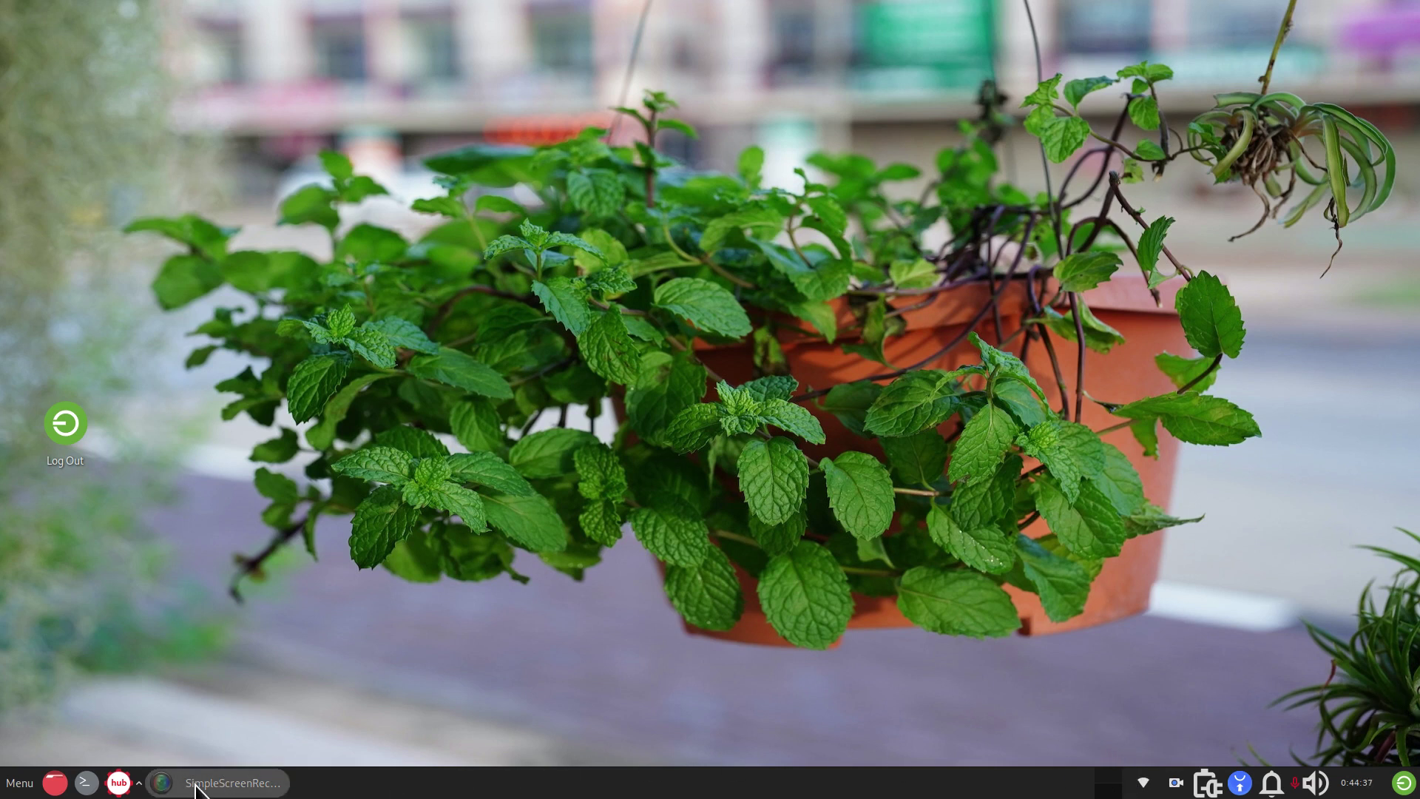
Open Peppermint Hub from the taskbar's quick-launch system tools
left_click(140, 785)
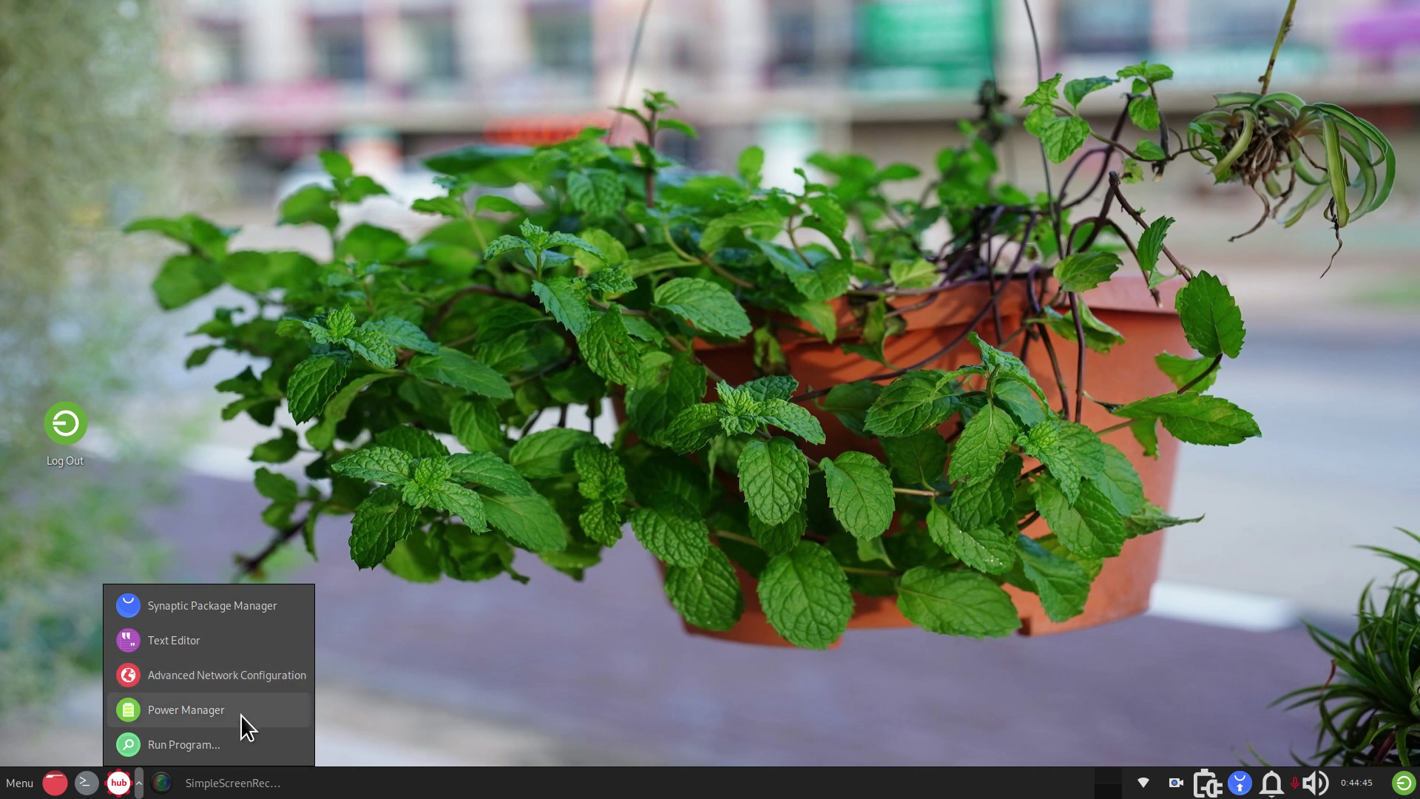
left_click(121, 786)
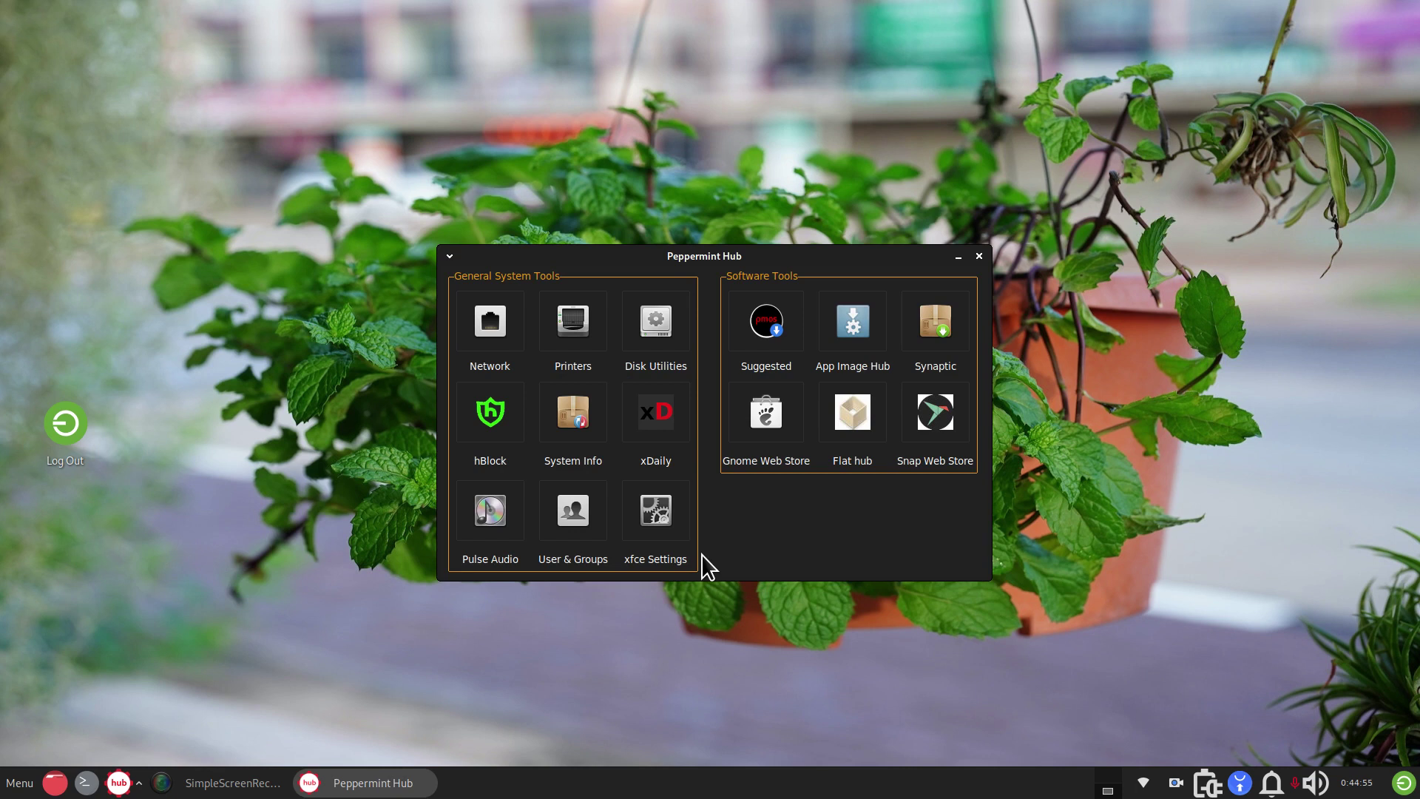
Launch Synaptic Package Manager with the administrator password and move its window down-left
left_click(936, 324)
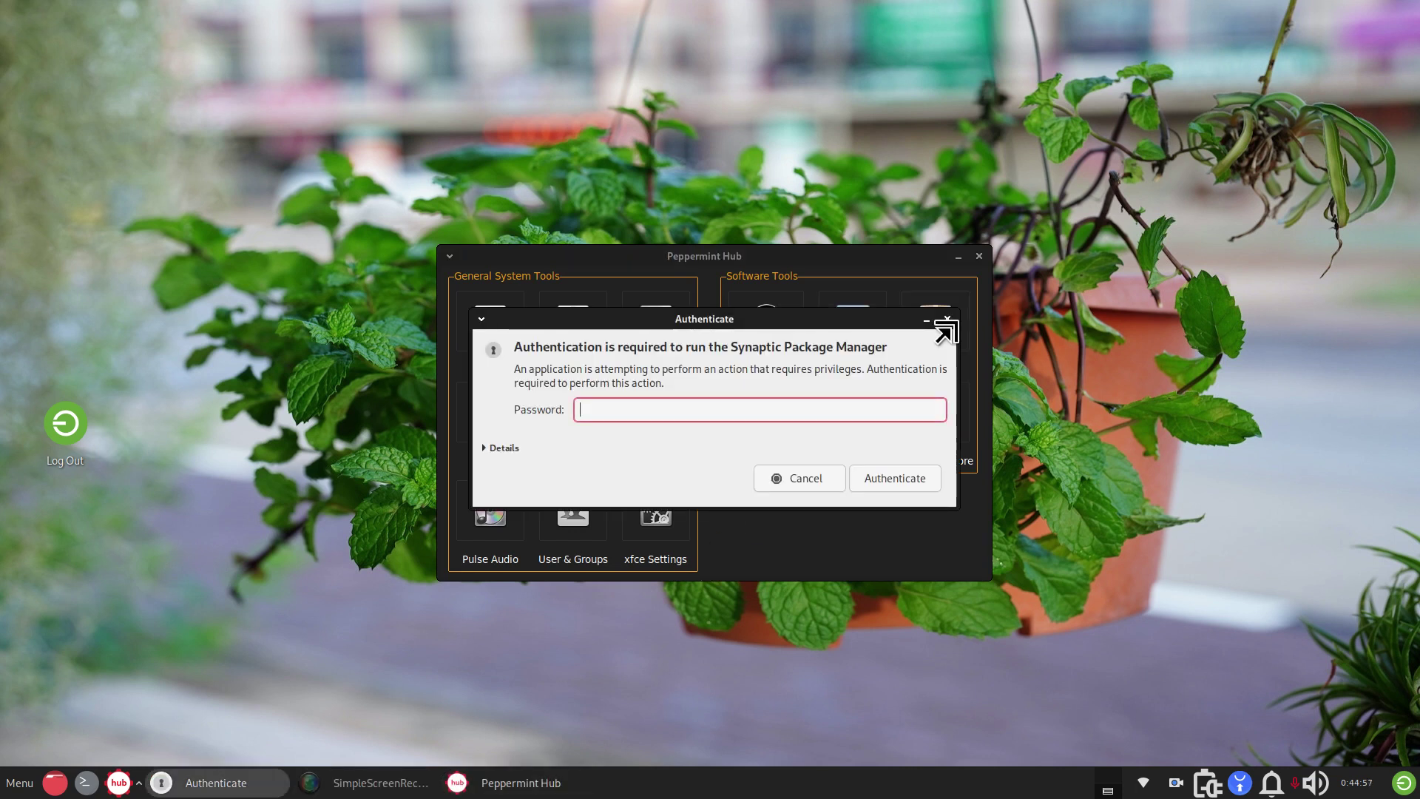
key("Return")
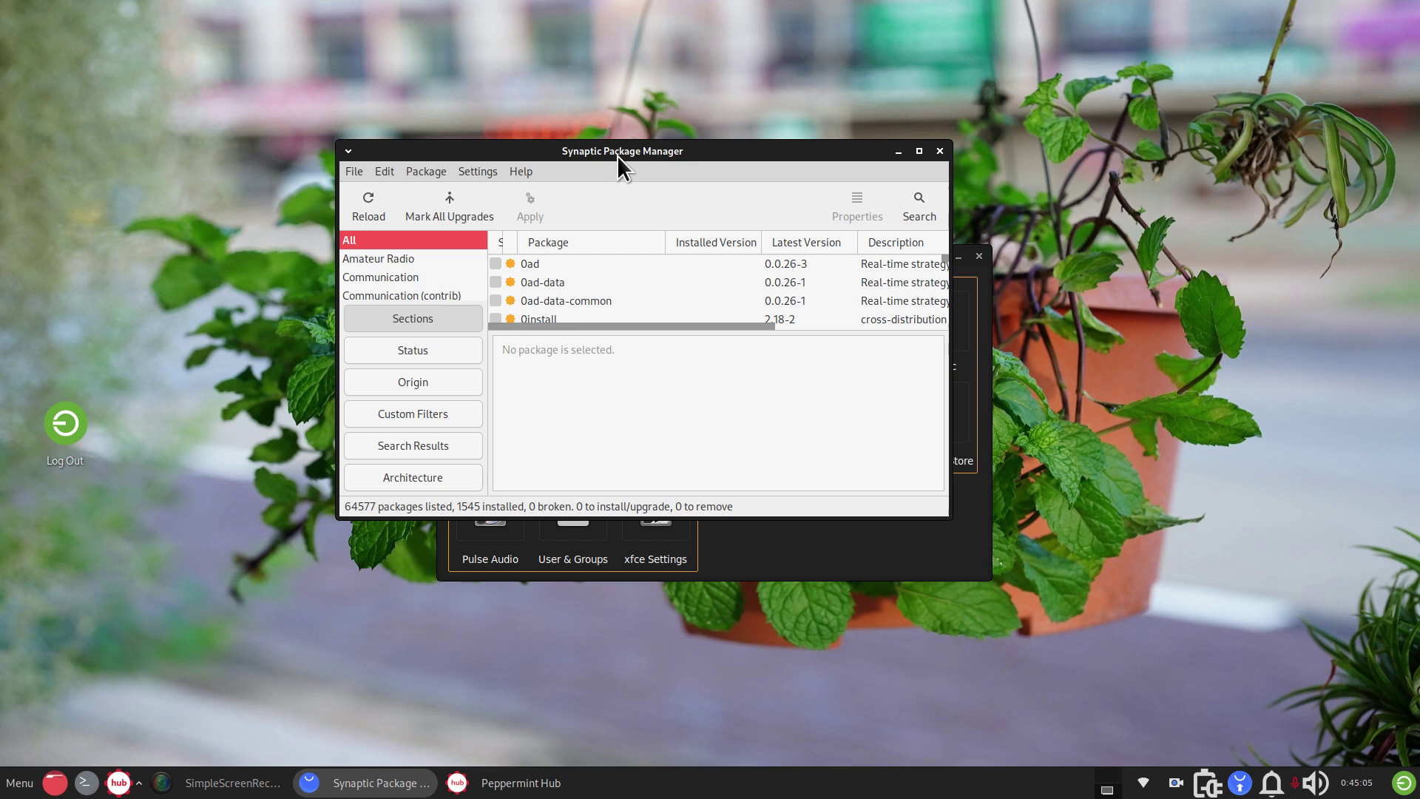
left_click_drag(617, 155, 591, 232)
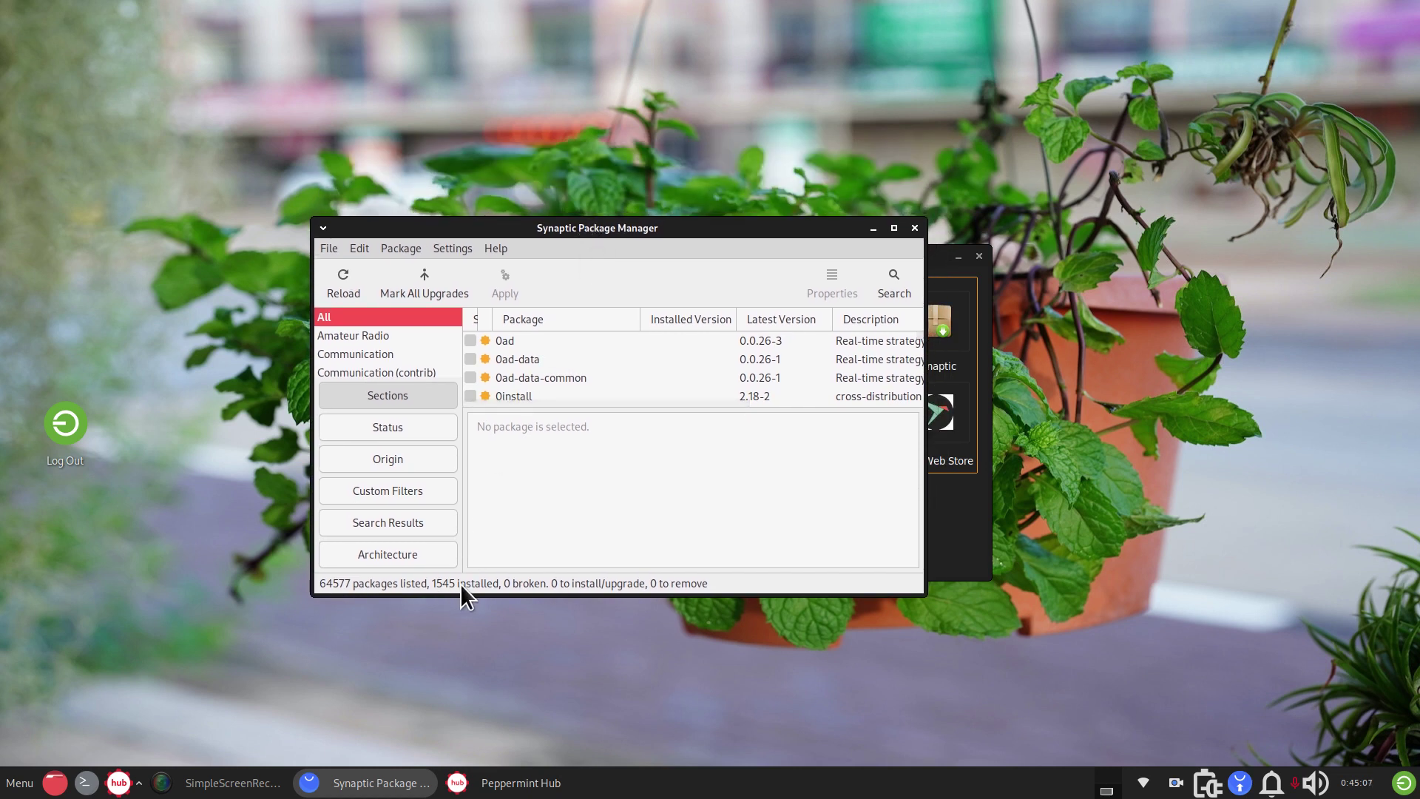
Review the Debian and Peppermint sources in Settings > Repositories, then close the dialog
left_click(448, 249)
left_click(463, 292)
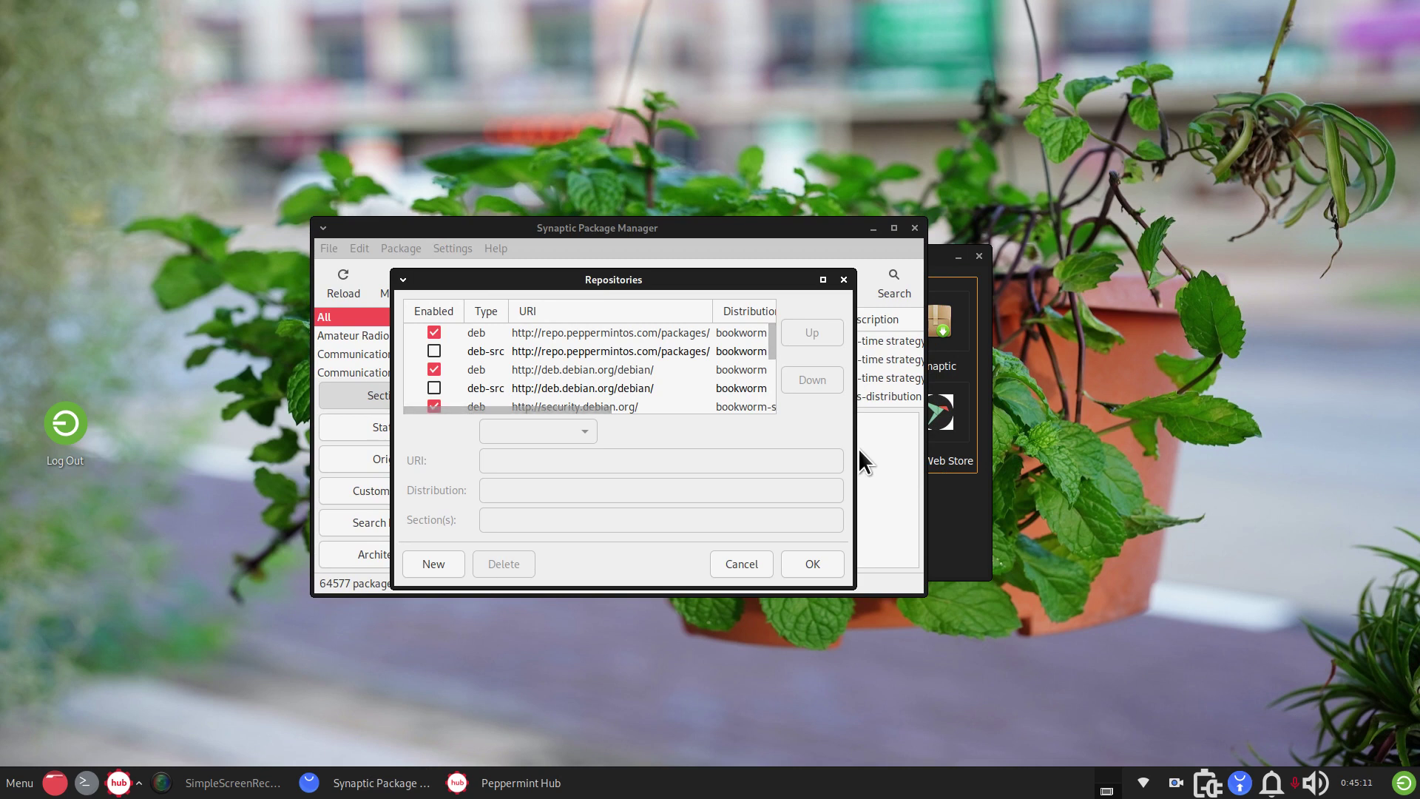
left_click_drag(855, 451, 1232, 461)
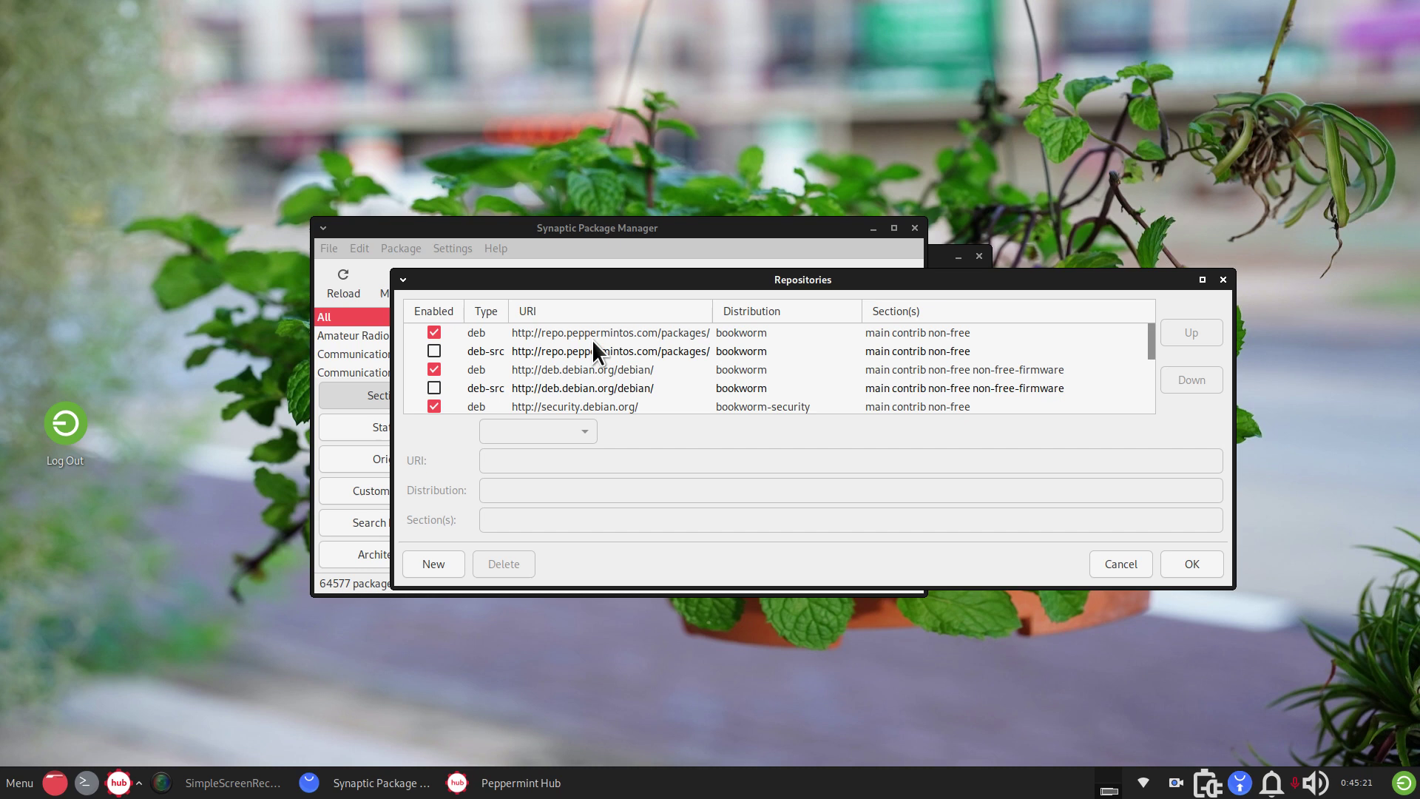
left_click(614, 387)
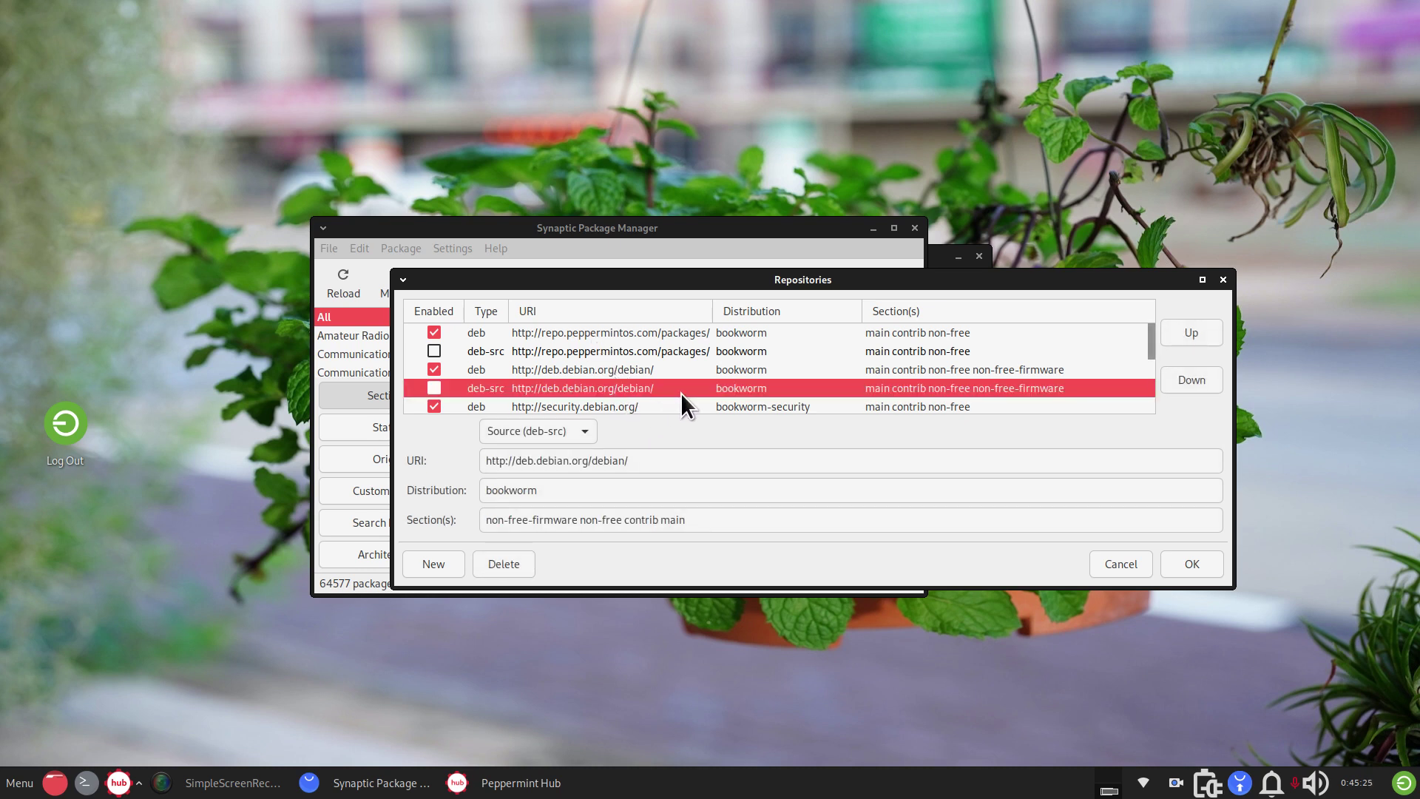
scroll(680, 393, "down", 4)
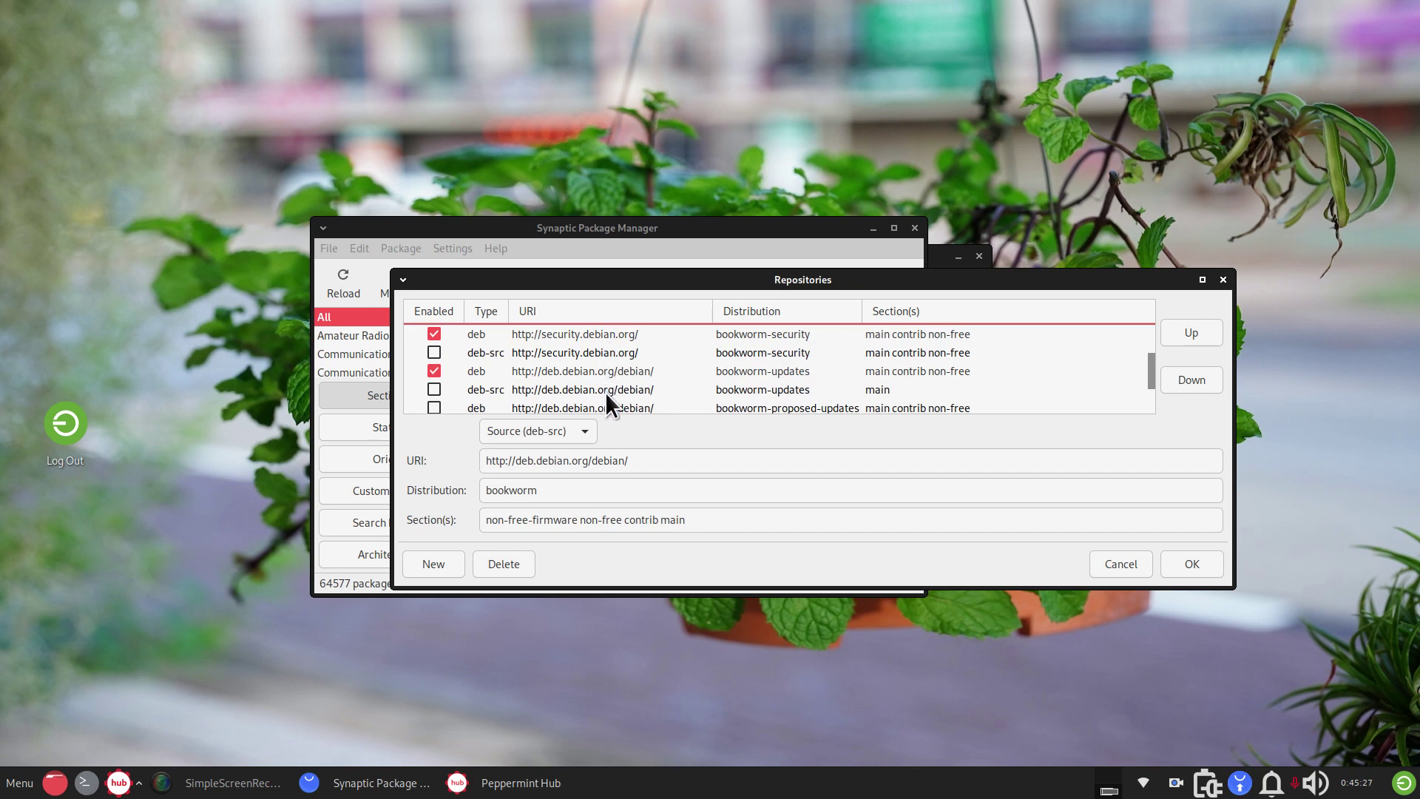
scroll(605, 392, "down", 3)
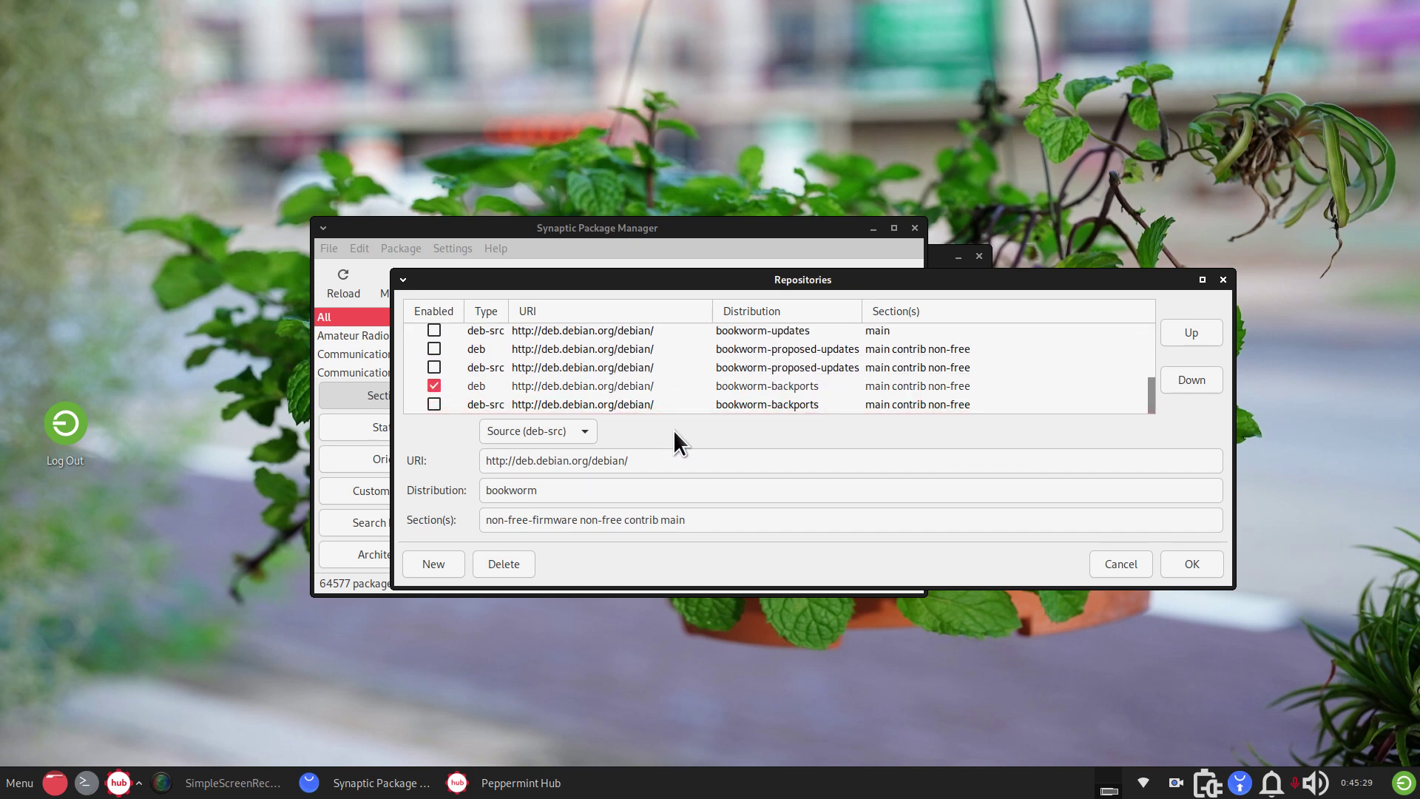
left_click(1224, 279)
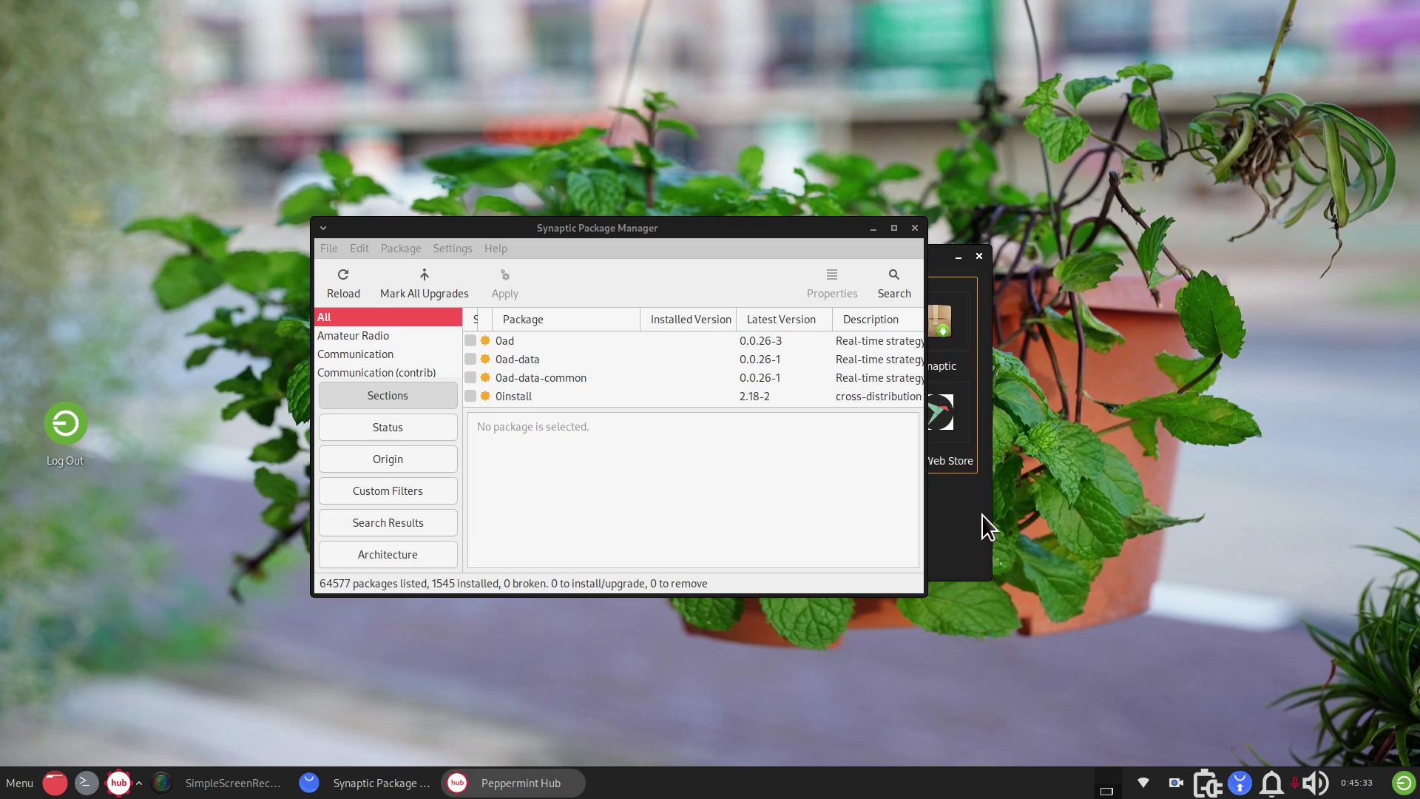
Mark 0ad for installation, dismiss the required-changes prompt, then close Synaptic without installing
left_click(830, 226)
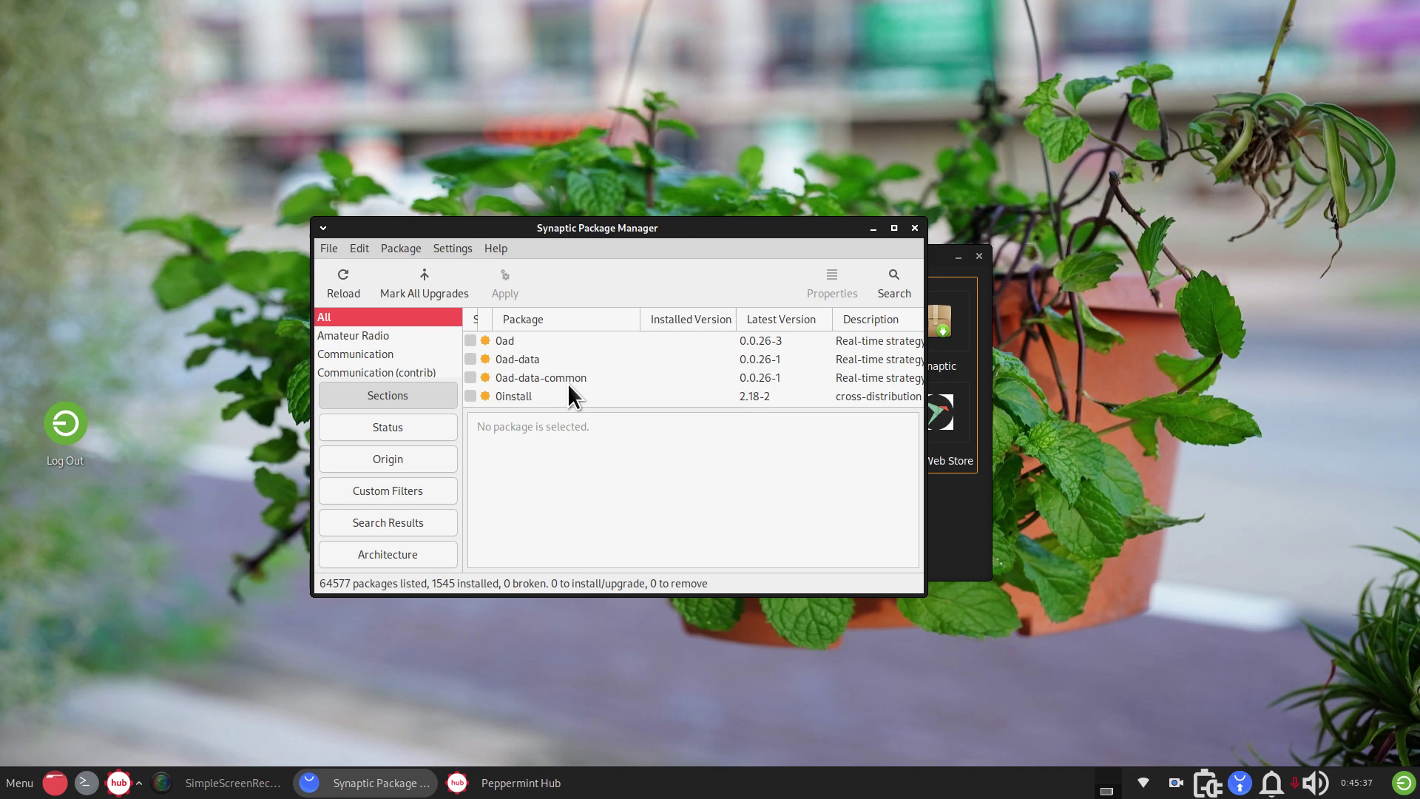
left_click(471, 342)
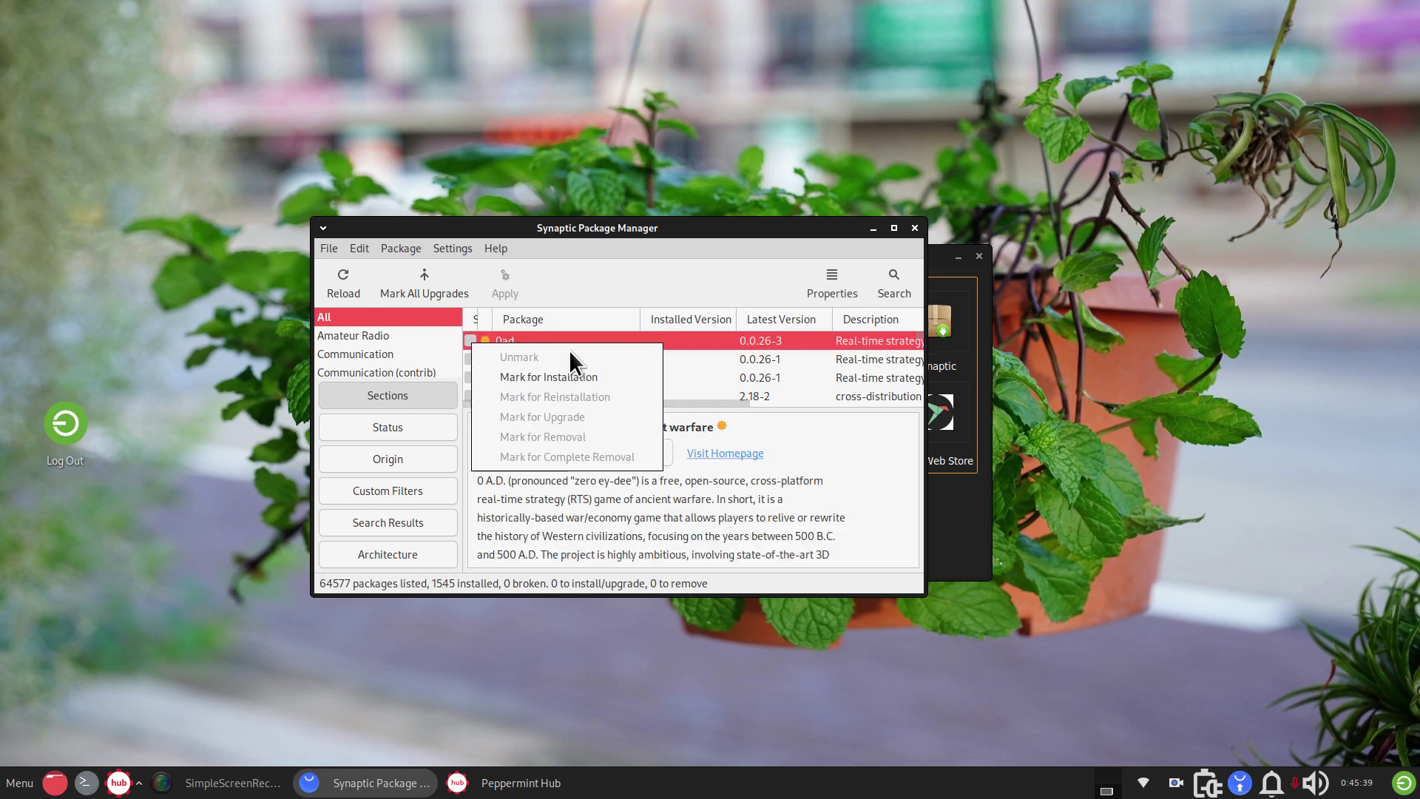
left_click(522, 376)
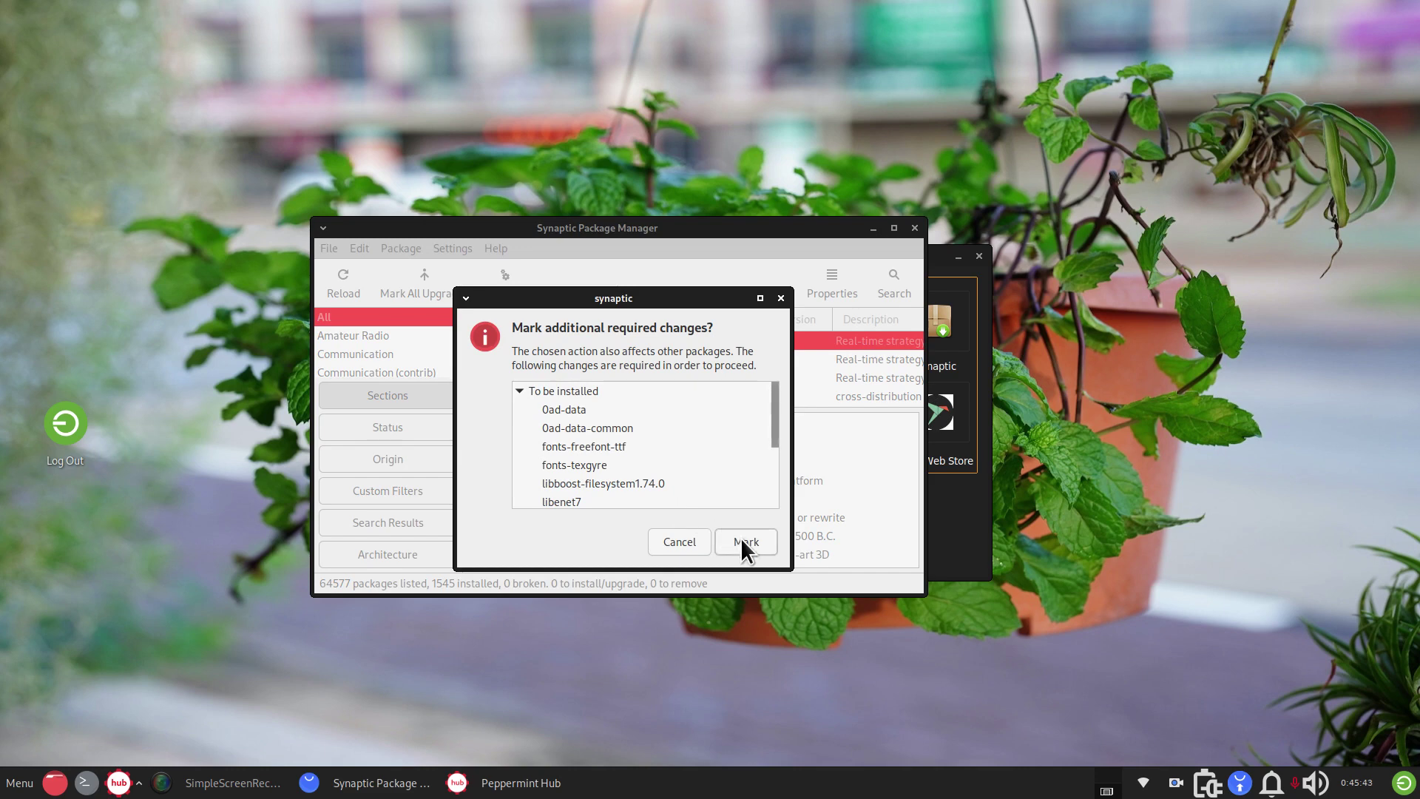
left_click(675, 540)
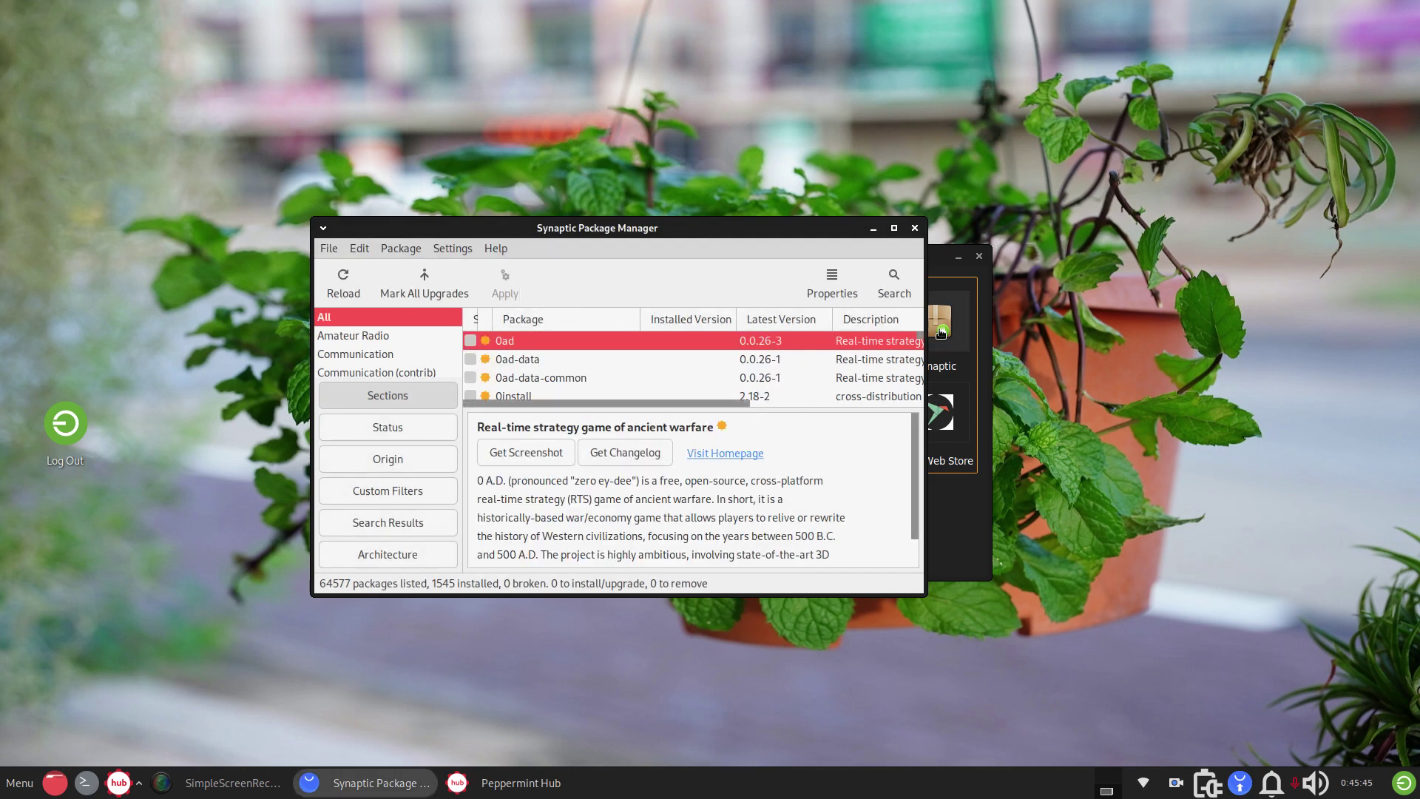
left_click(914, 228)
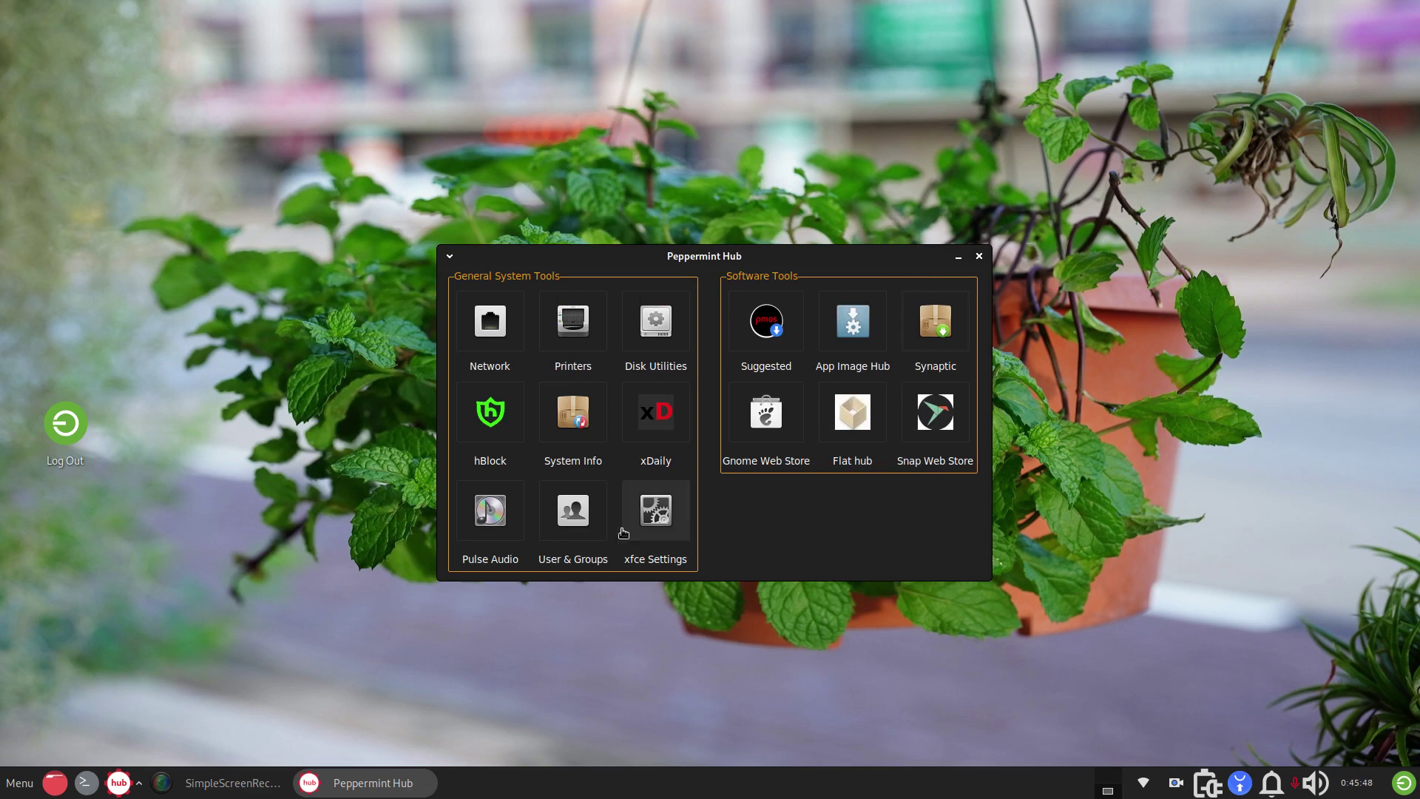
Close Peppermint Hub, run history in a new centred terminal, then close it
left_click(978, 257)
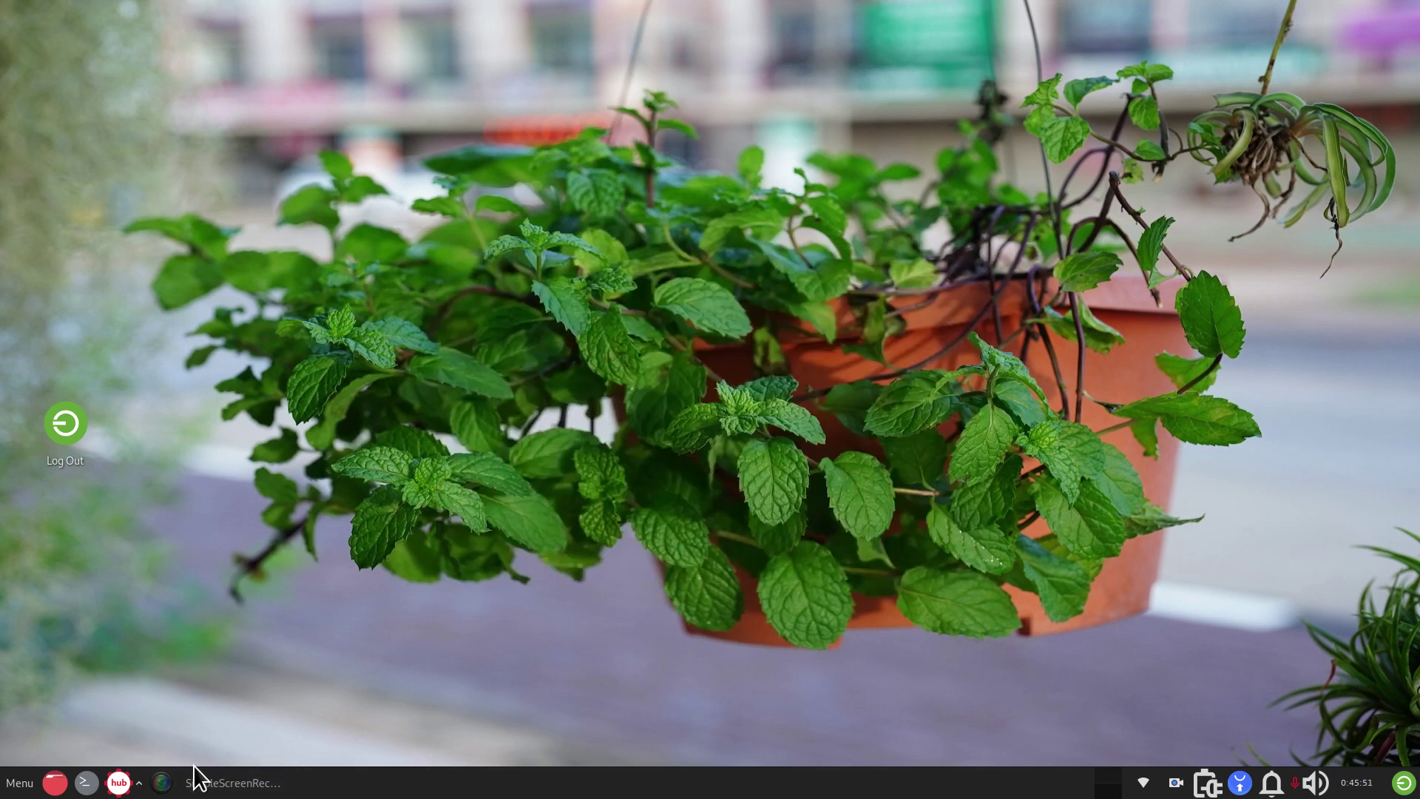
left_click(86, 782)
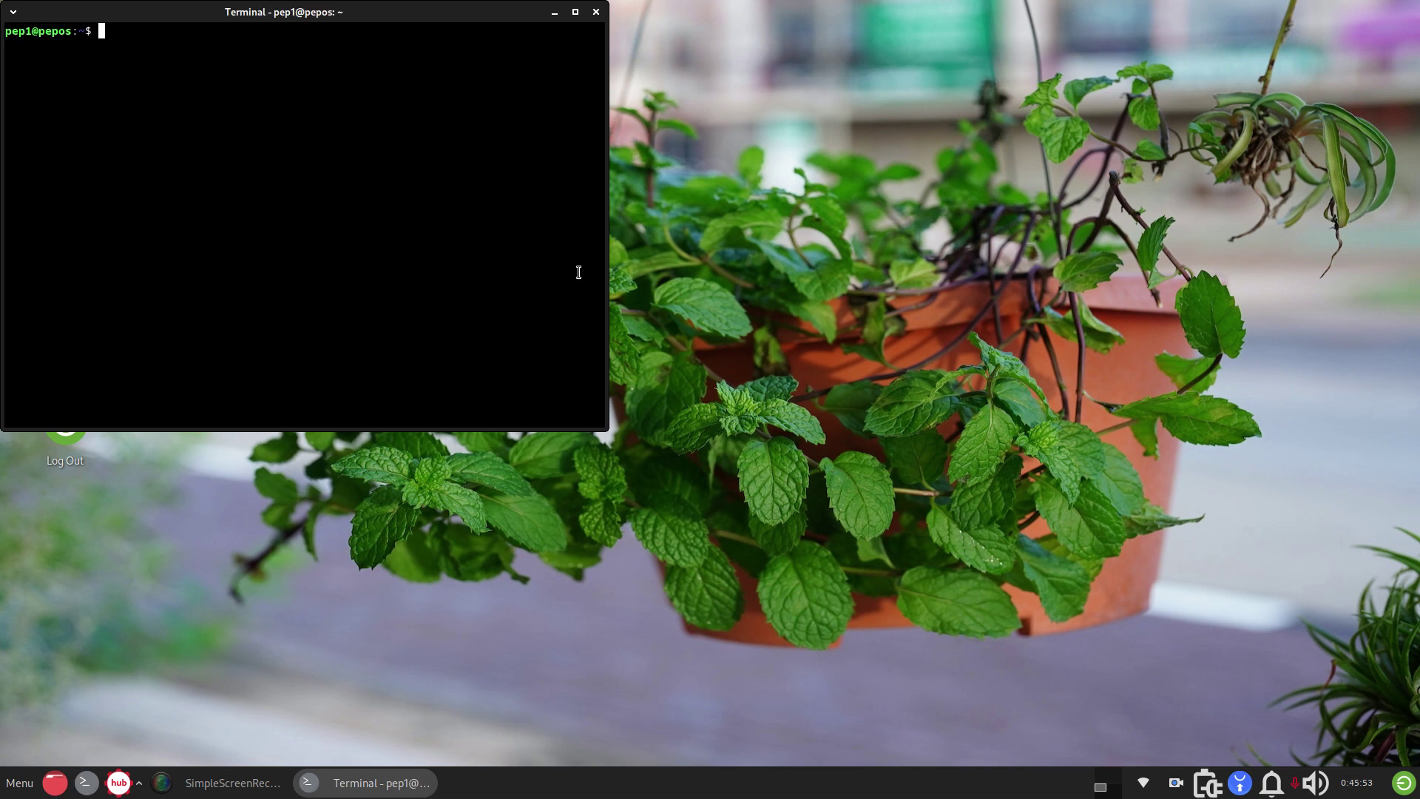
left_click_drag(232, 17, 588, 222)
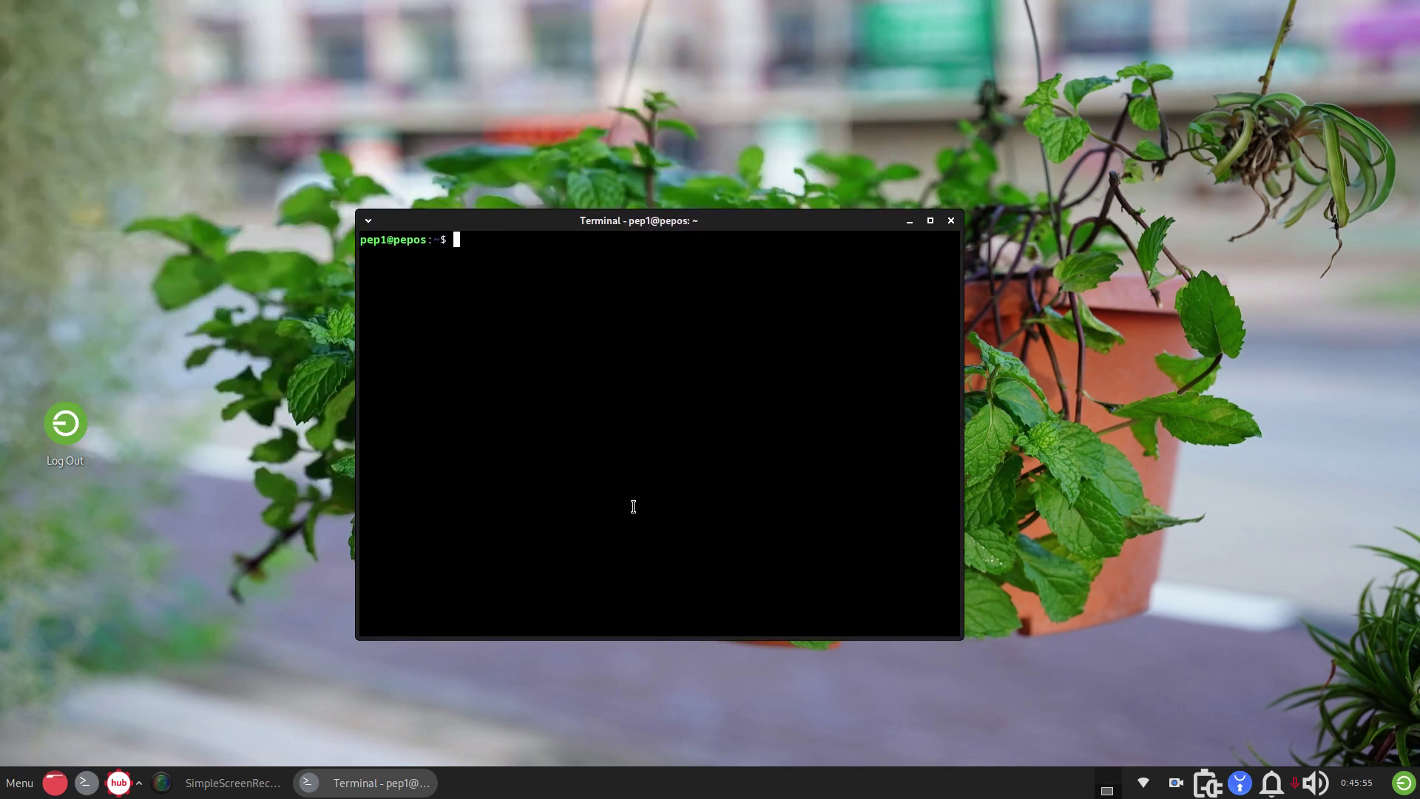
type("history")
key("Return")
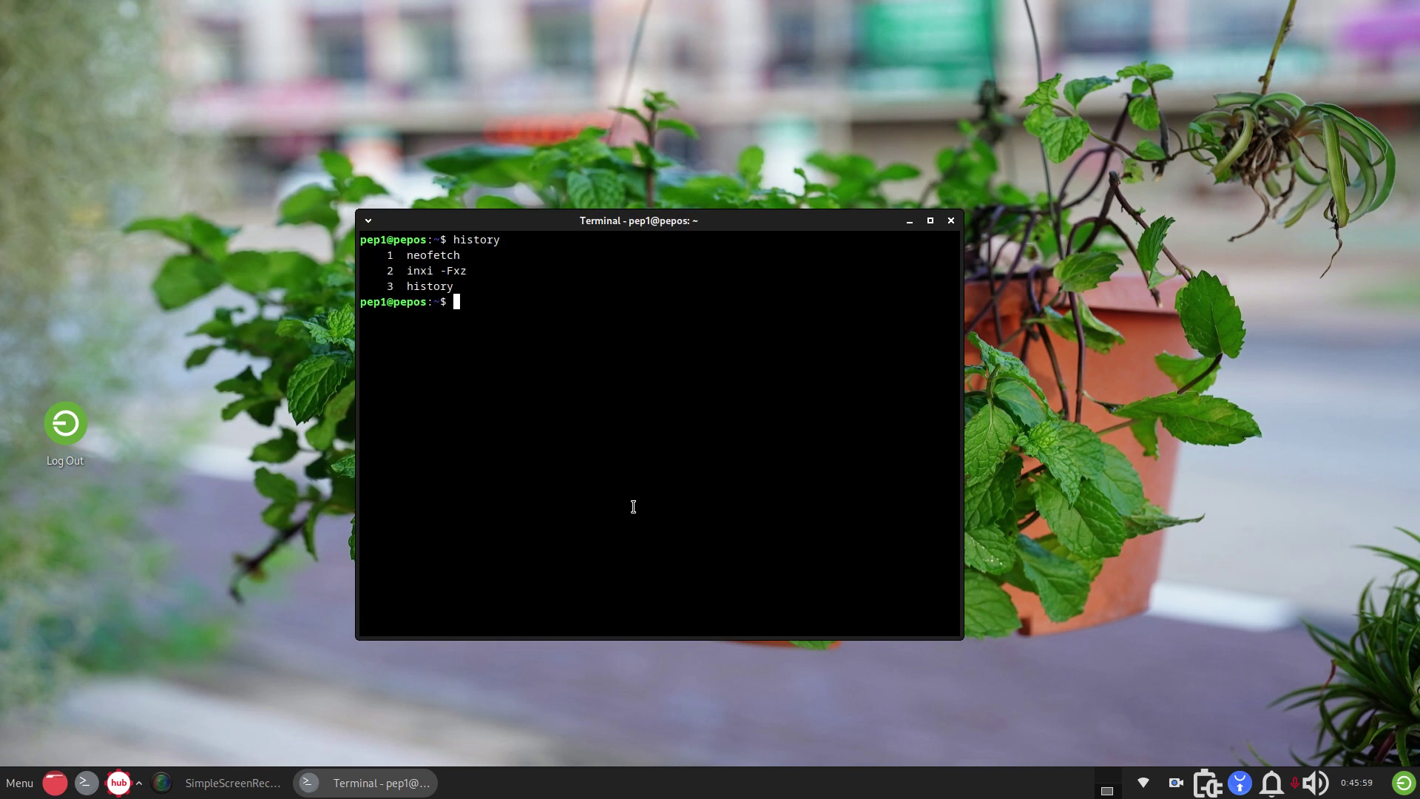
left_click(951, 220)
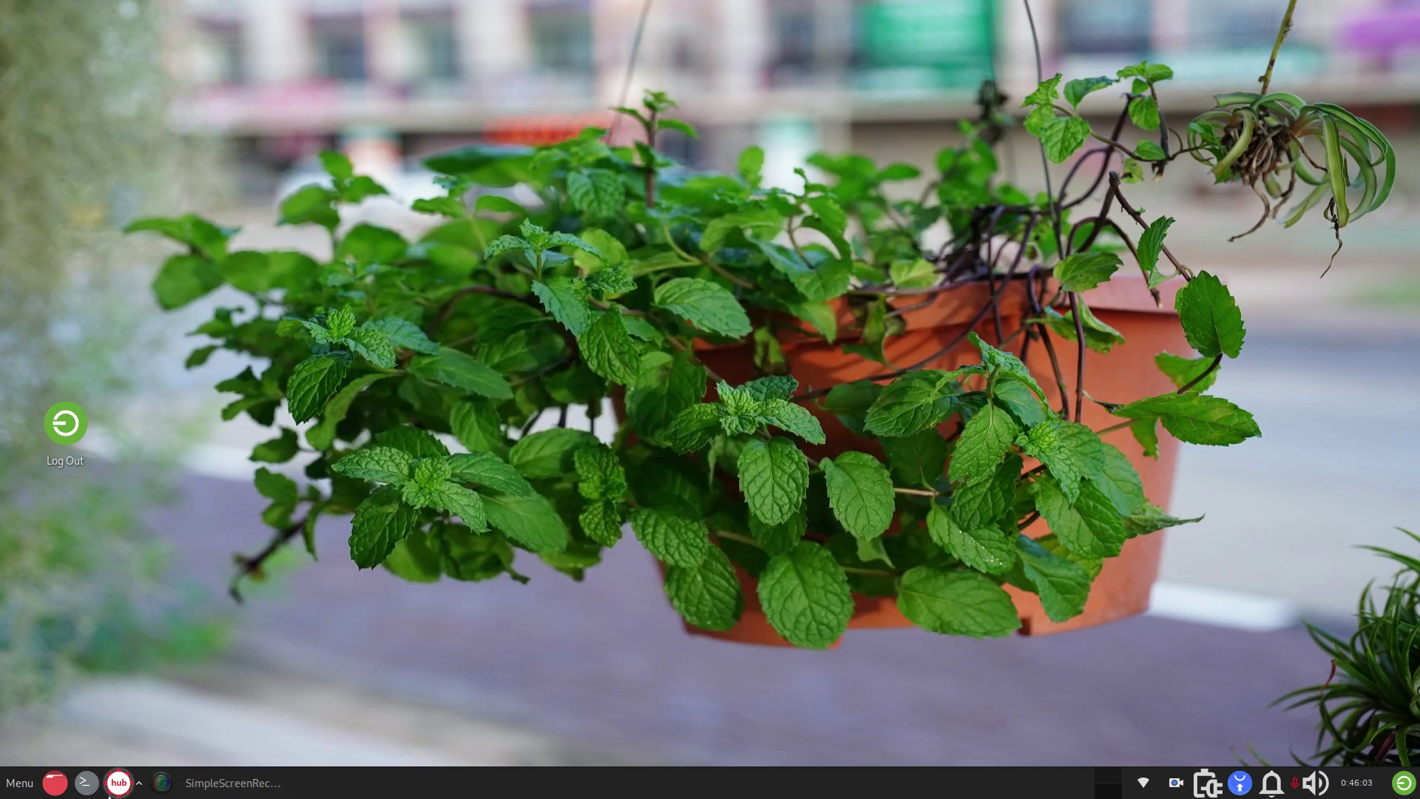
Run sudo apt install vlc in a fresh terminal, confirming vlc 3.0.18-2 is newest, then close it
left_click(75, 788)
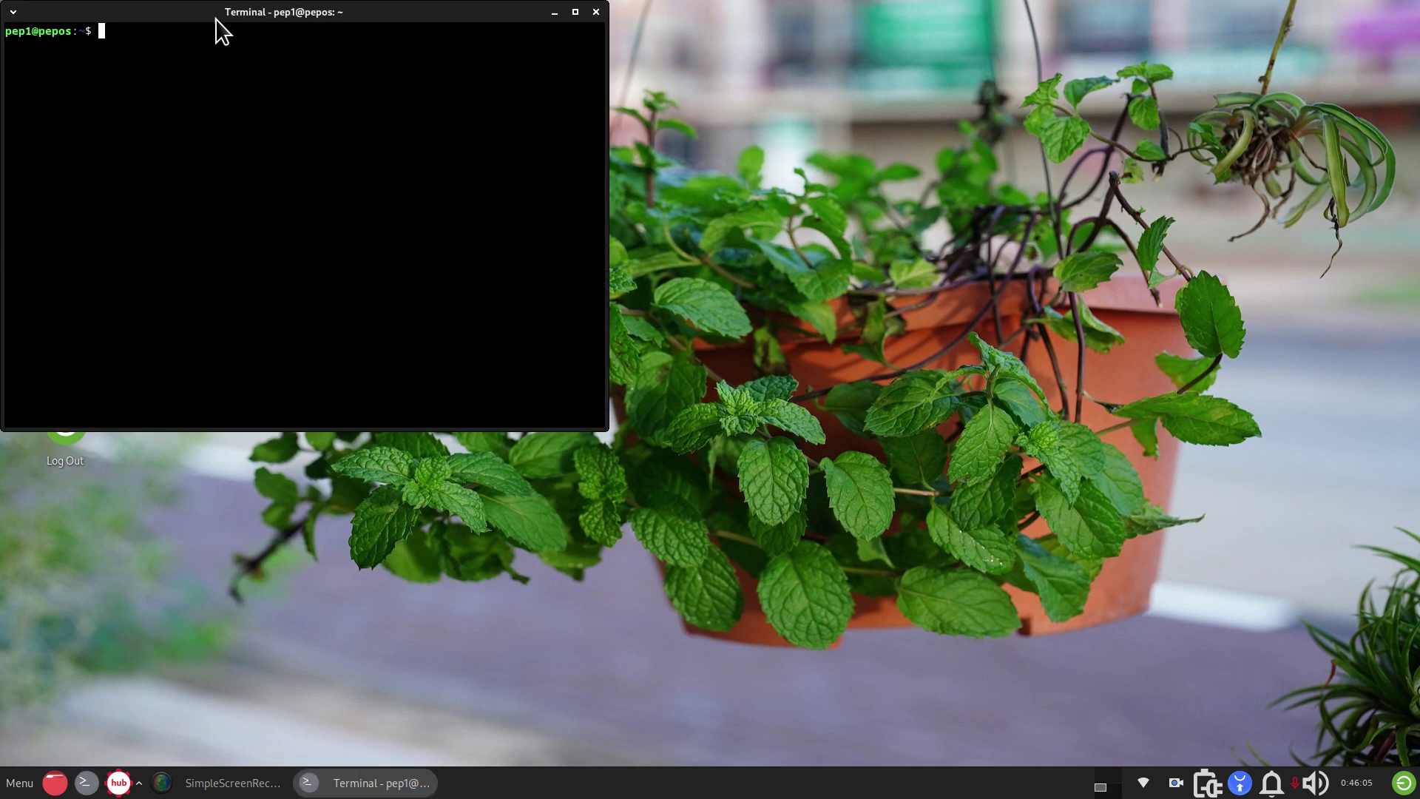
left_click_drag(216, 18, 583, 303)
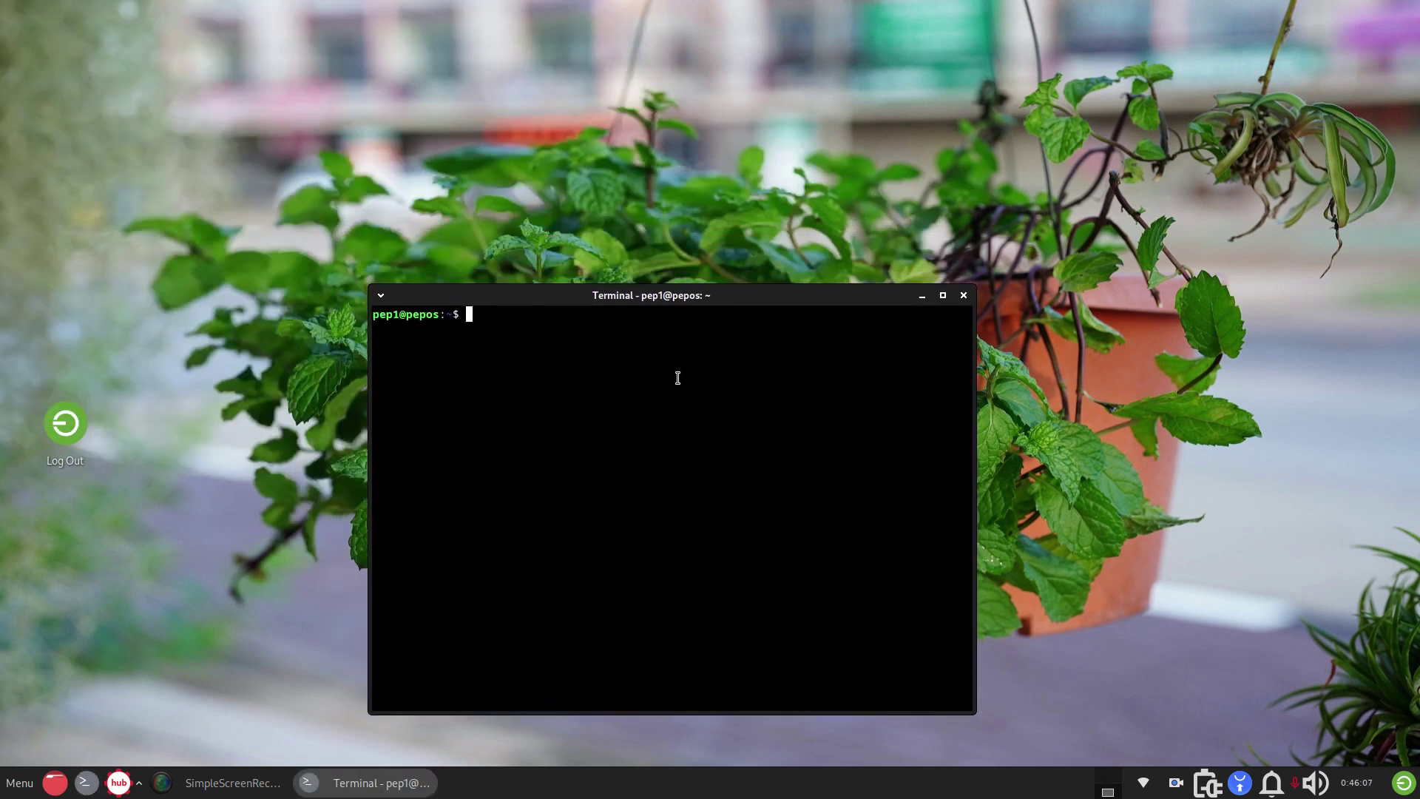
type("sudo apt install vlc")
key("Return")
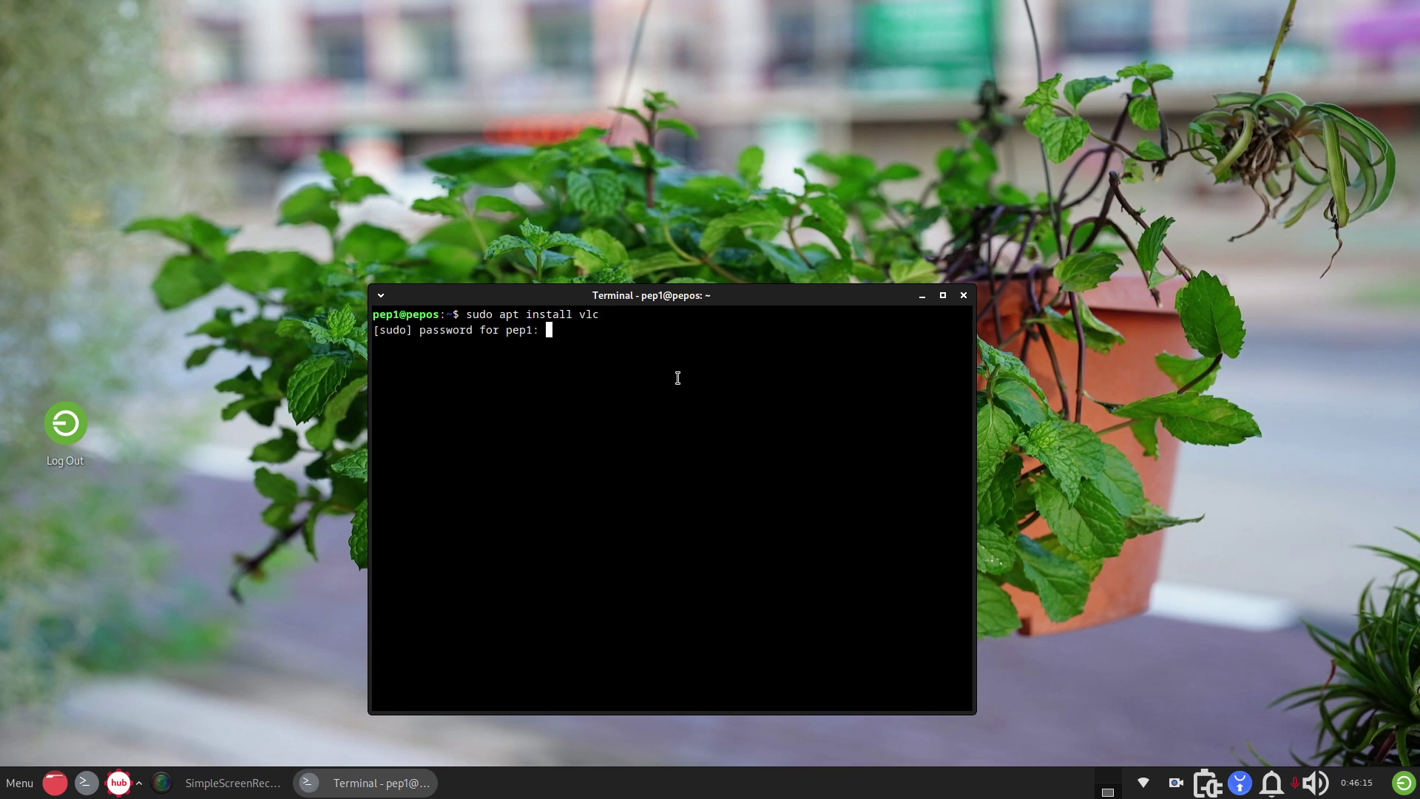
key("Return")
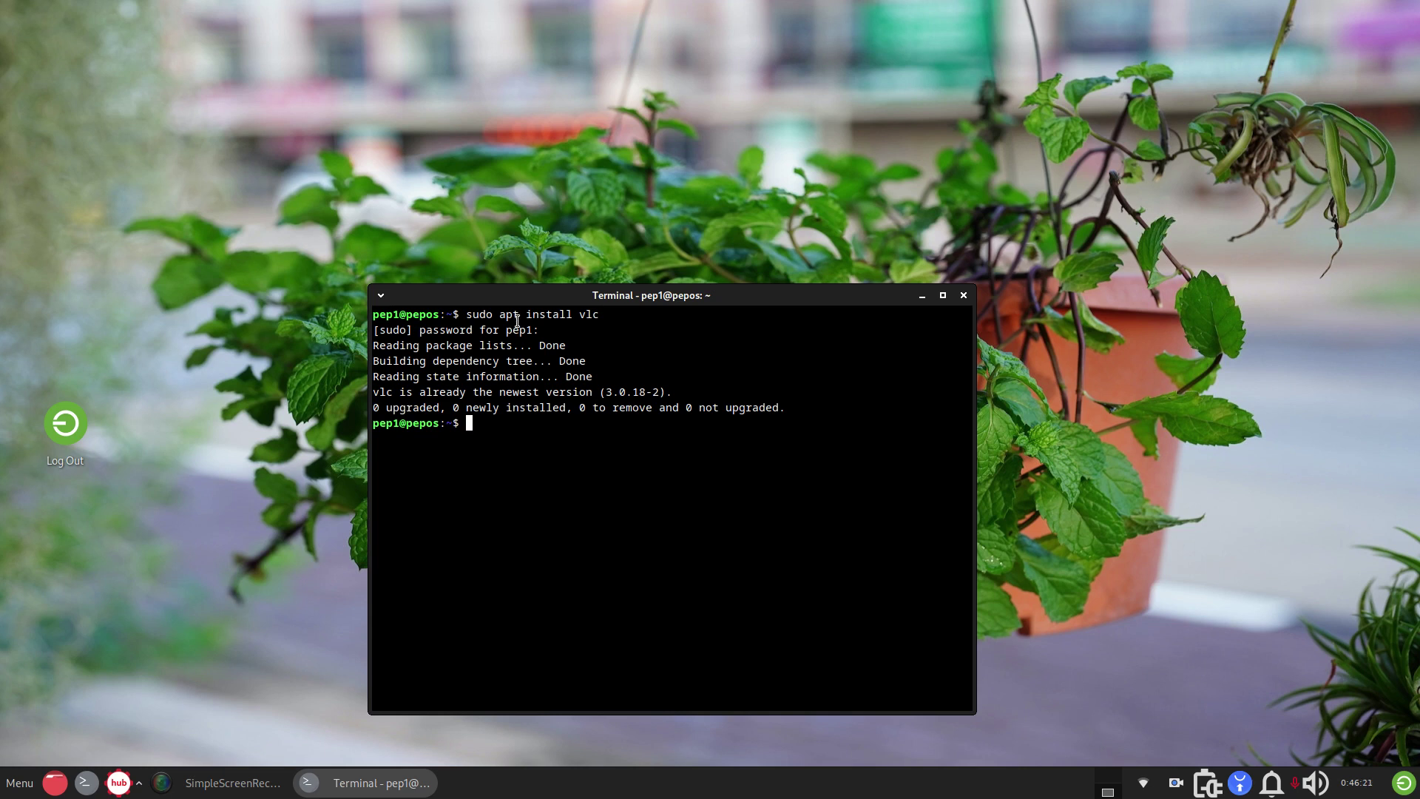
left_click_drag(374, 392, 689, 397)
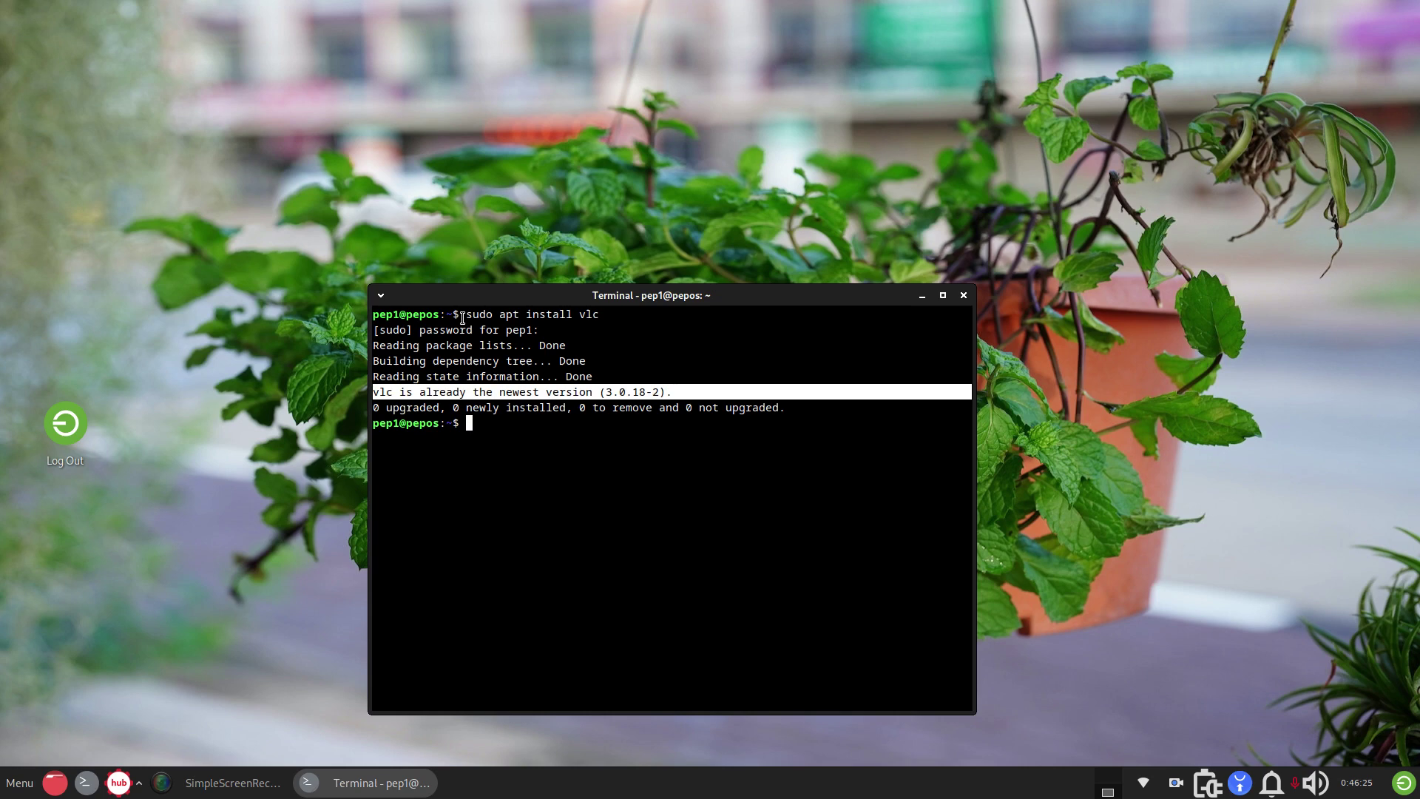
left_click_drag(463, 318, 859, 302)
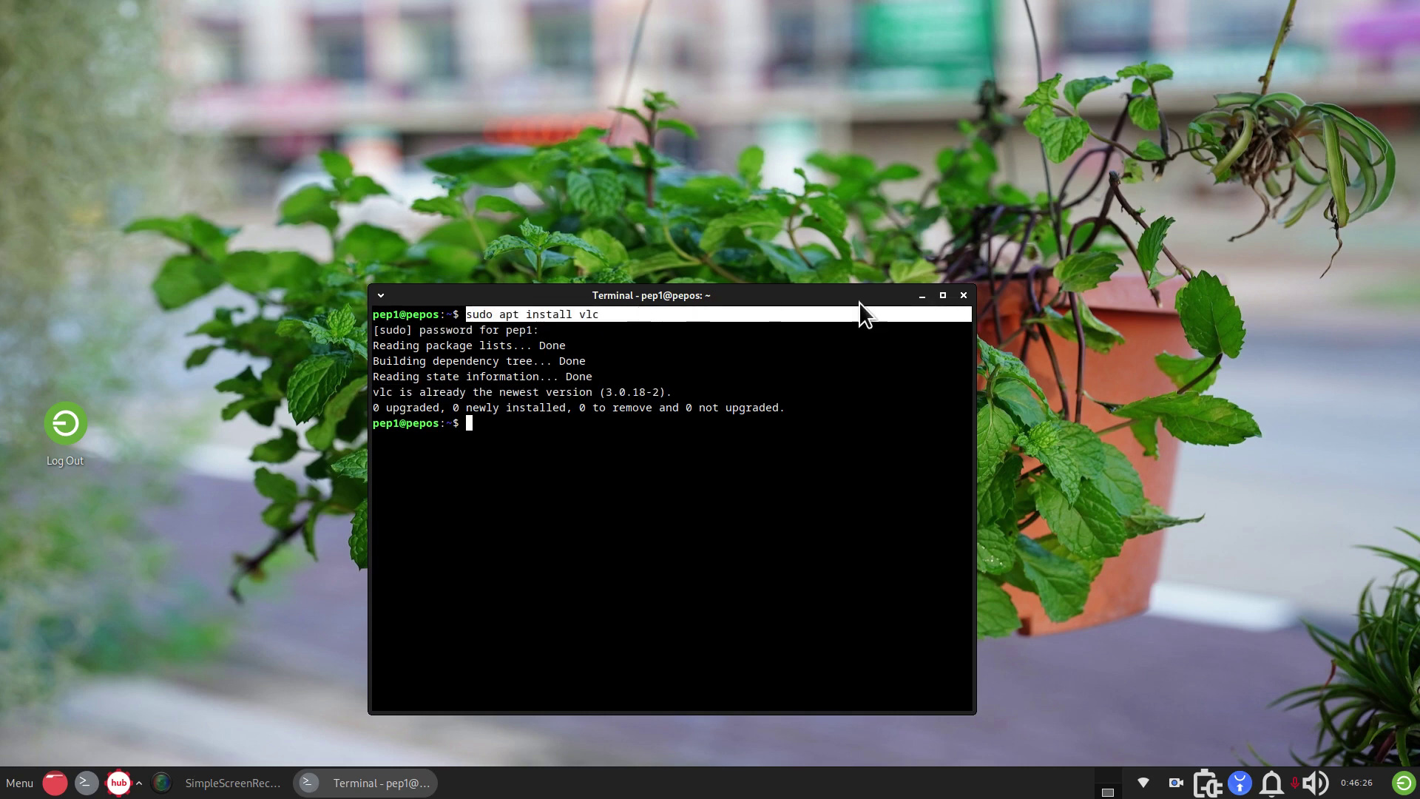
left_click(963, 294)
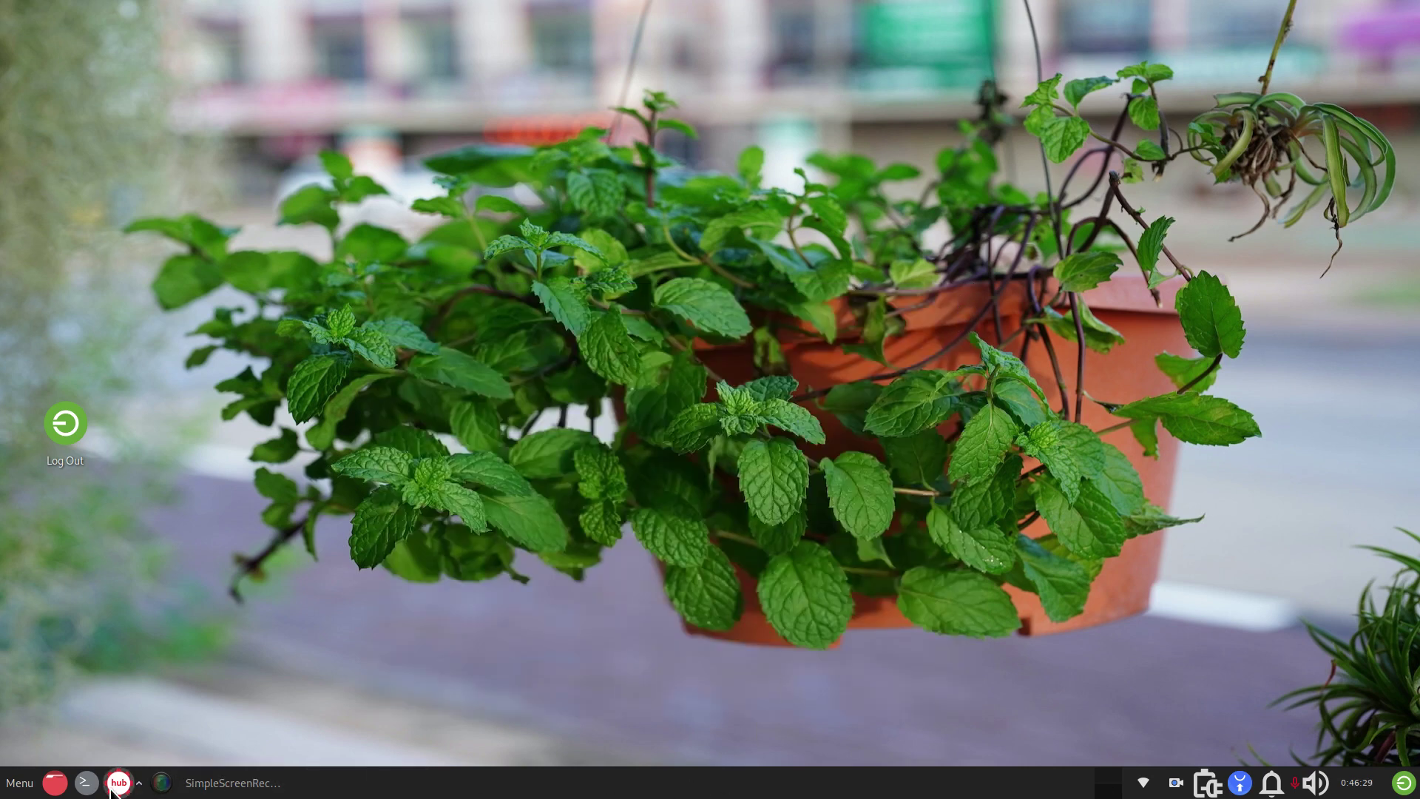
Open Thunar at the home folder and check Help > About showing version 4.18.4, then close it
left_click(56, 785)
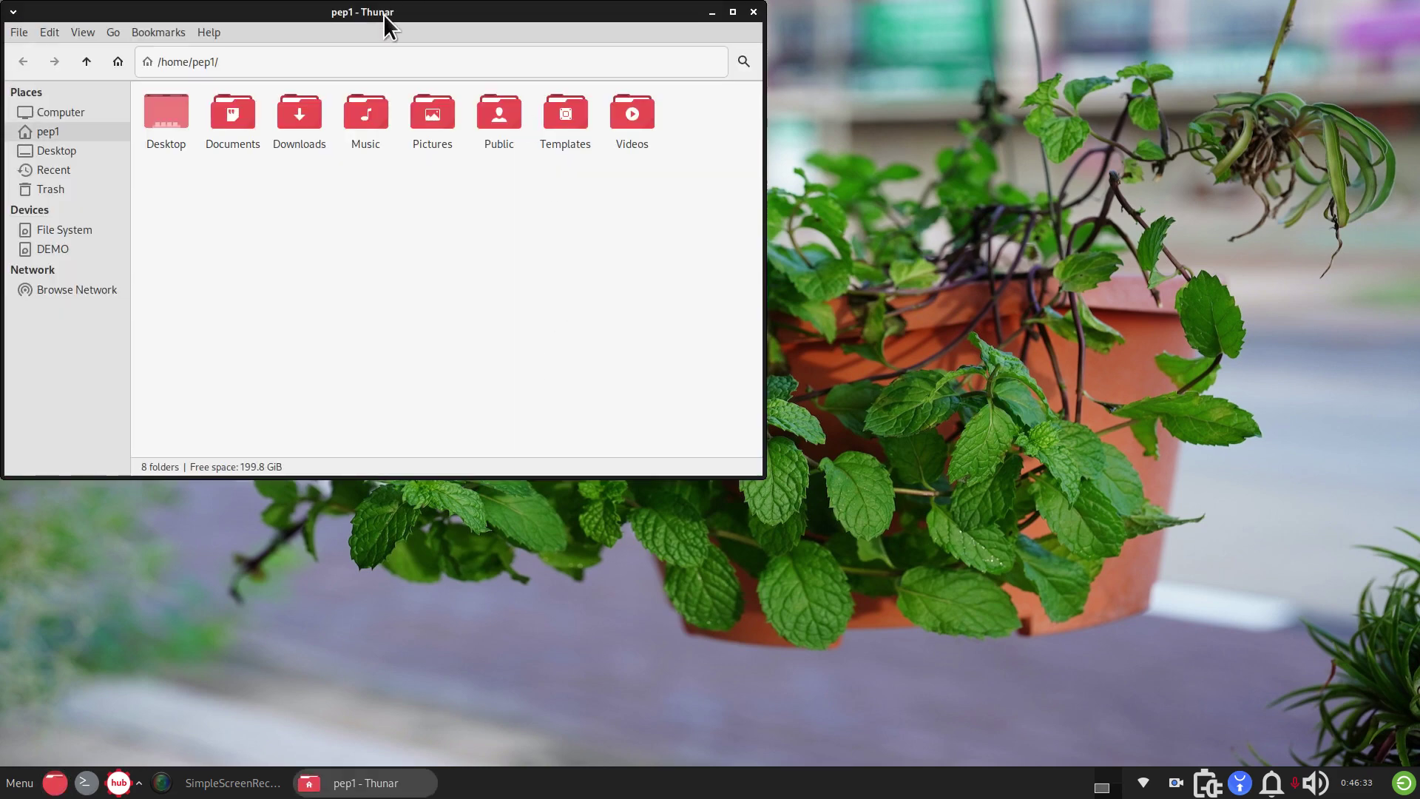
left_click_drag(383, 14, 592, 186)
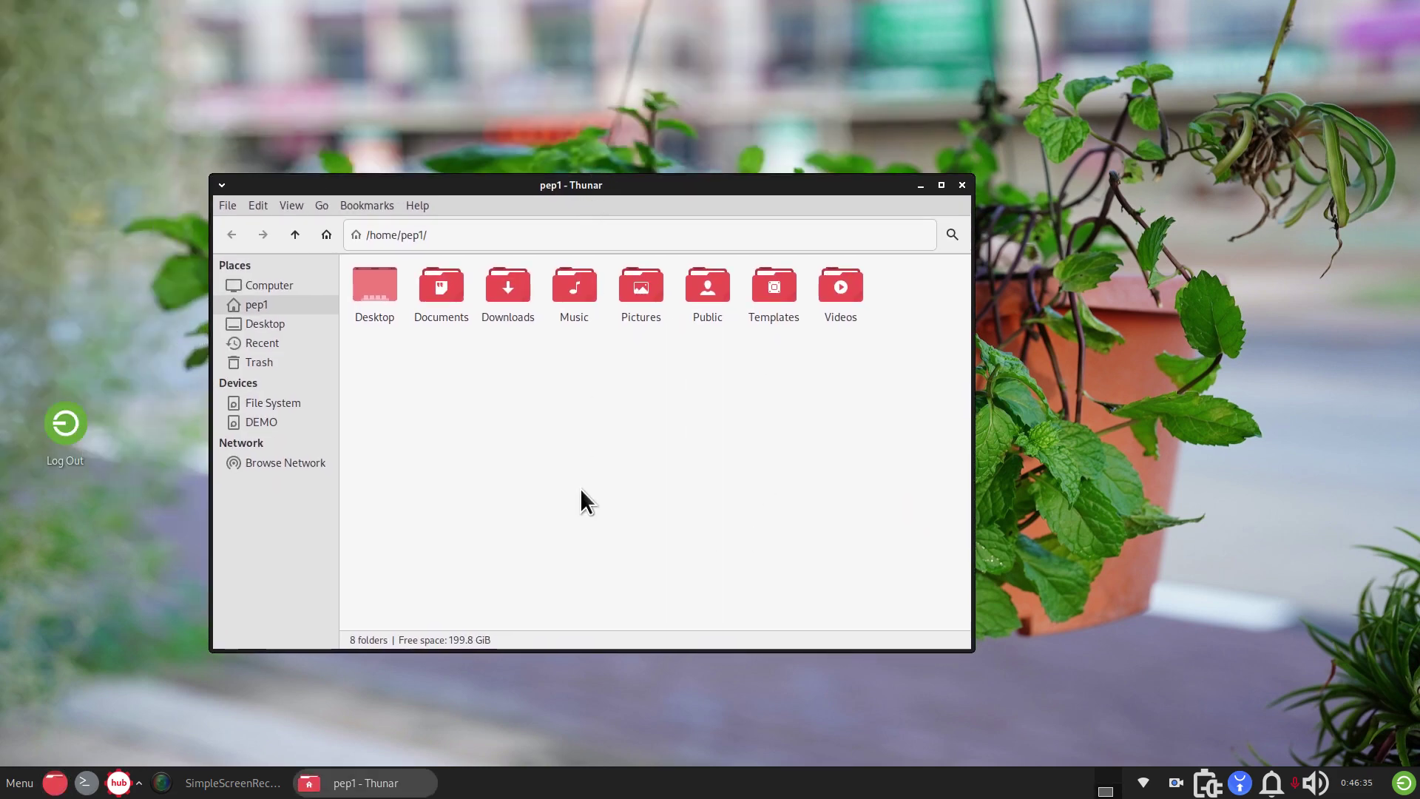
left_click(417, 207)
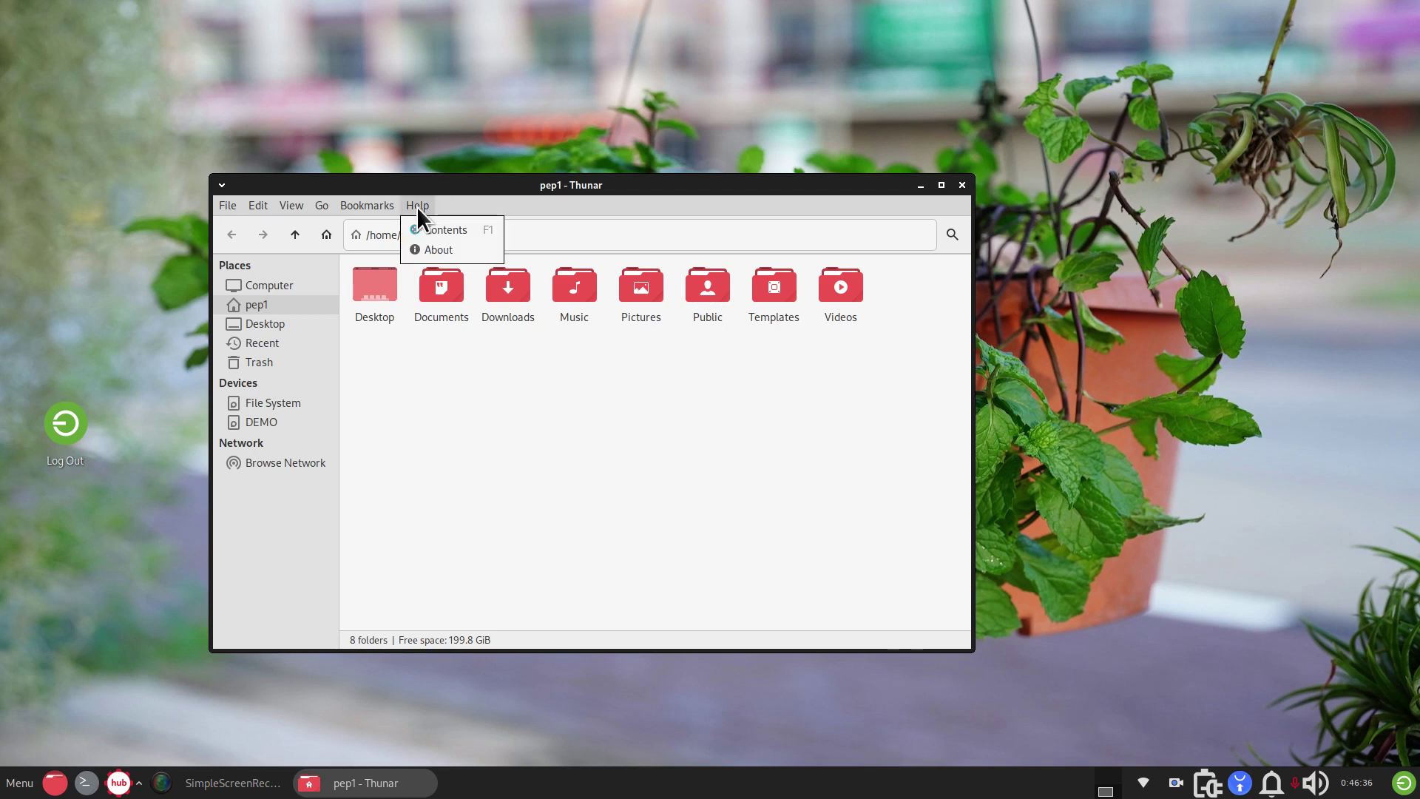
left_click(427, 251)
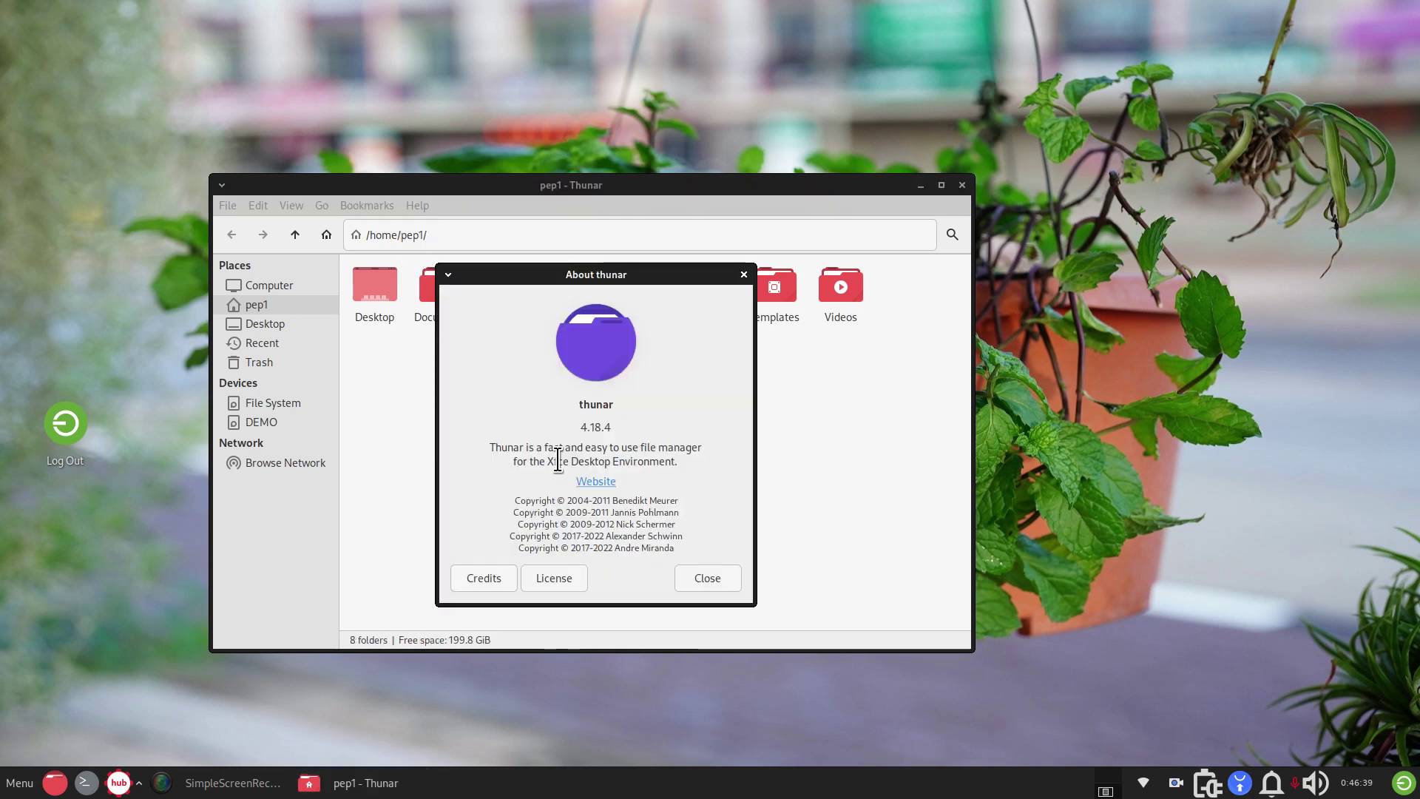
left_click_drag(541, 464, 698, 464)
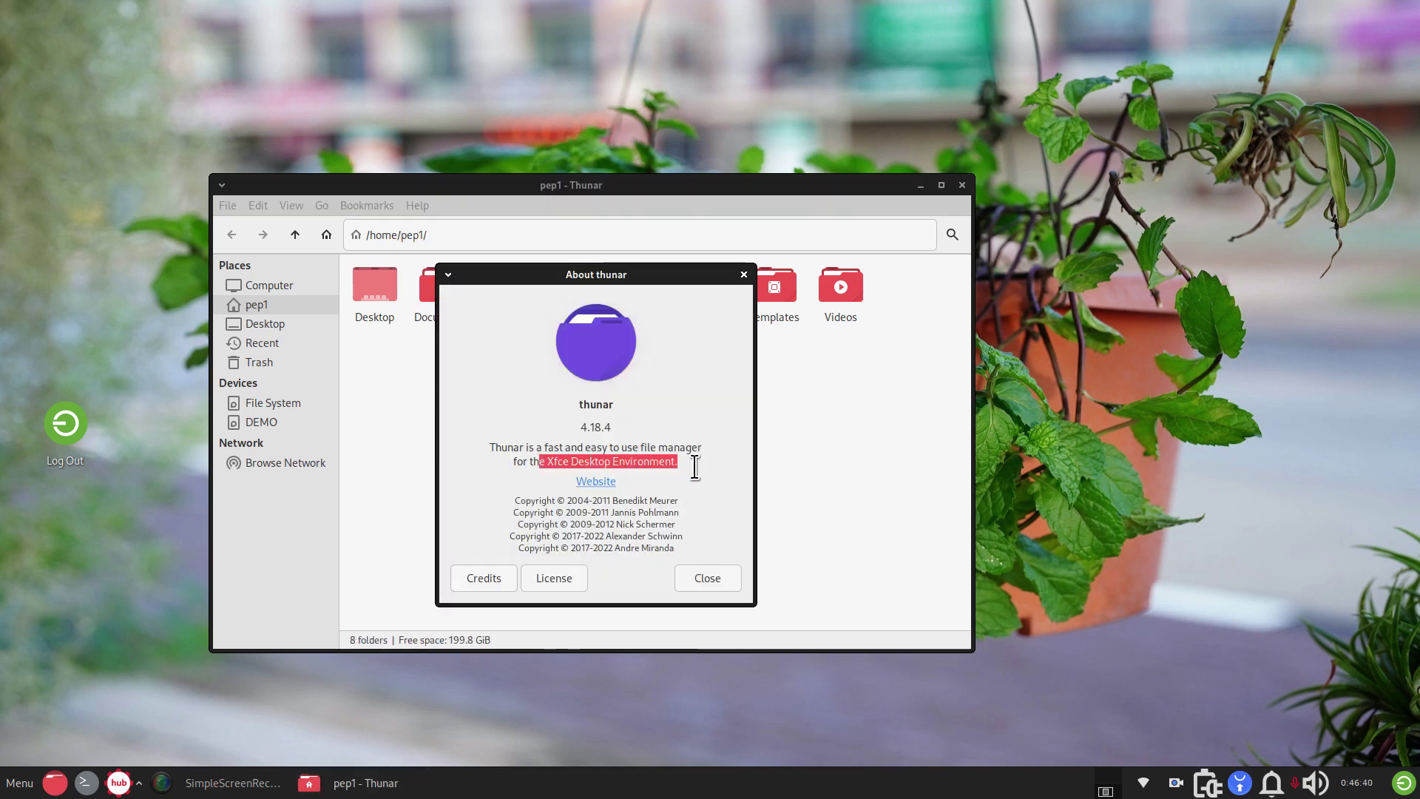
left_click(704, 577)
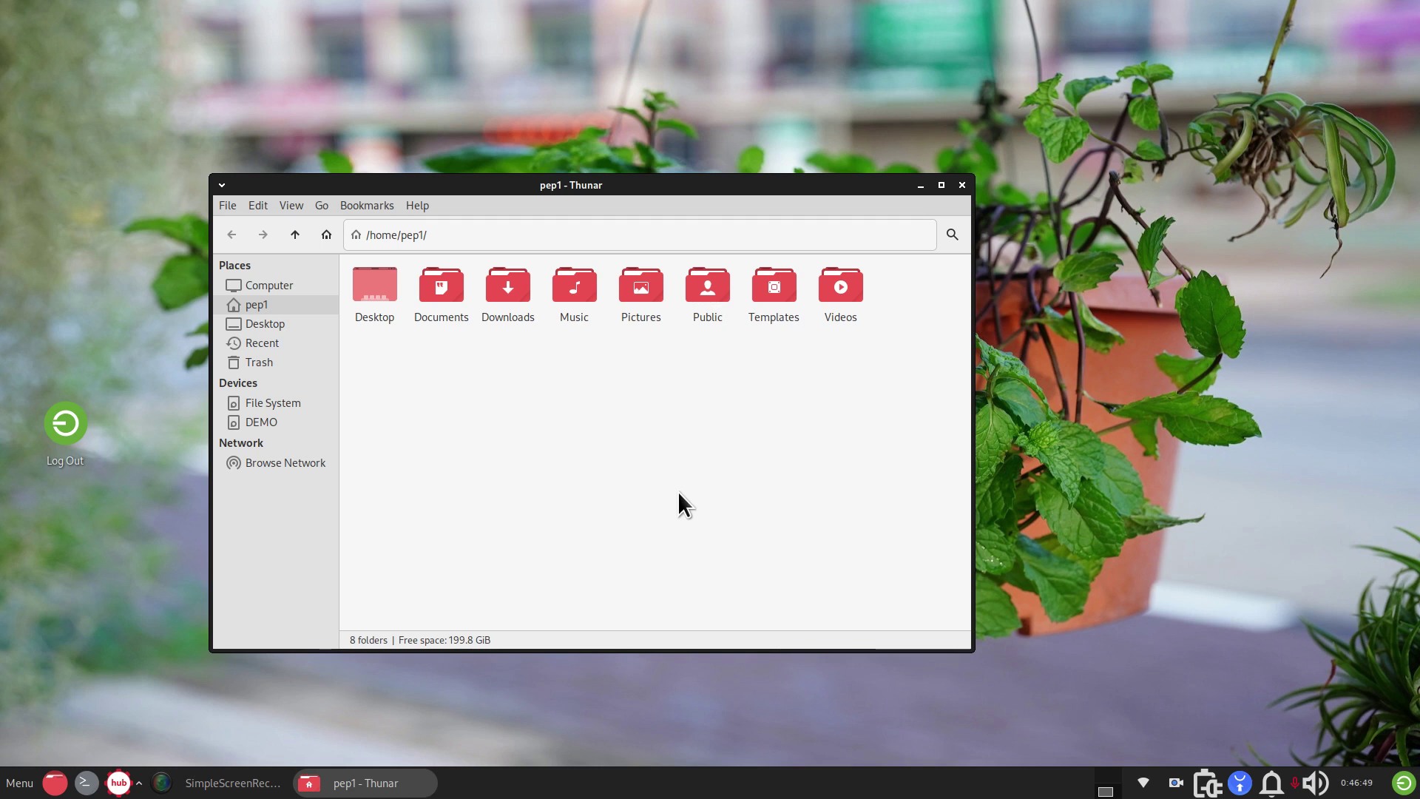
Toggle the Thunar window between maximized and restored, ending maximized
scroll(679, 489, "up", 2)
scroll(677, 491, "up", 1)
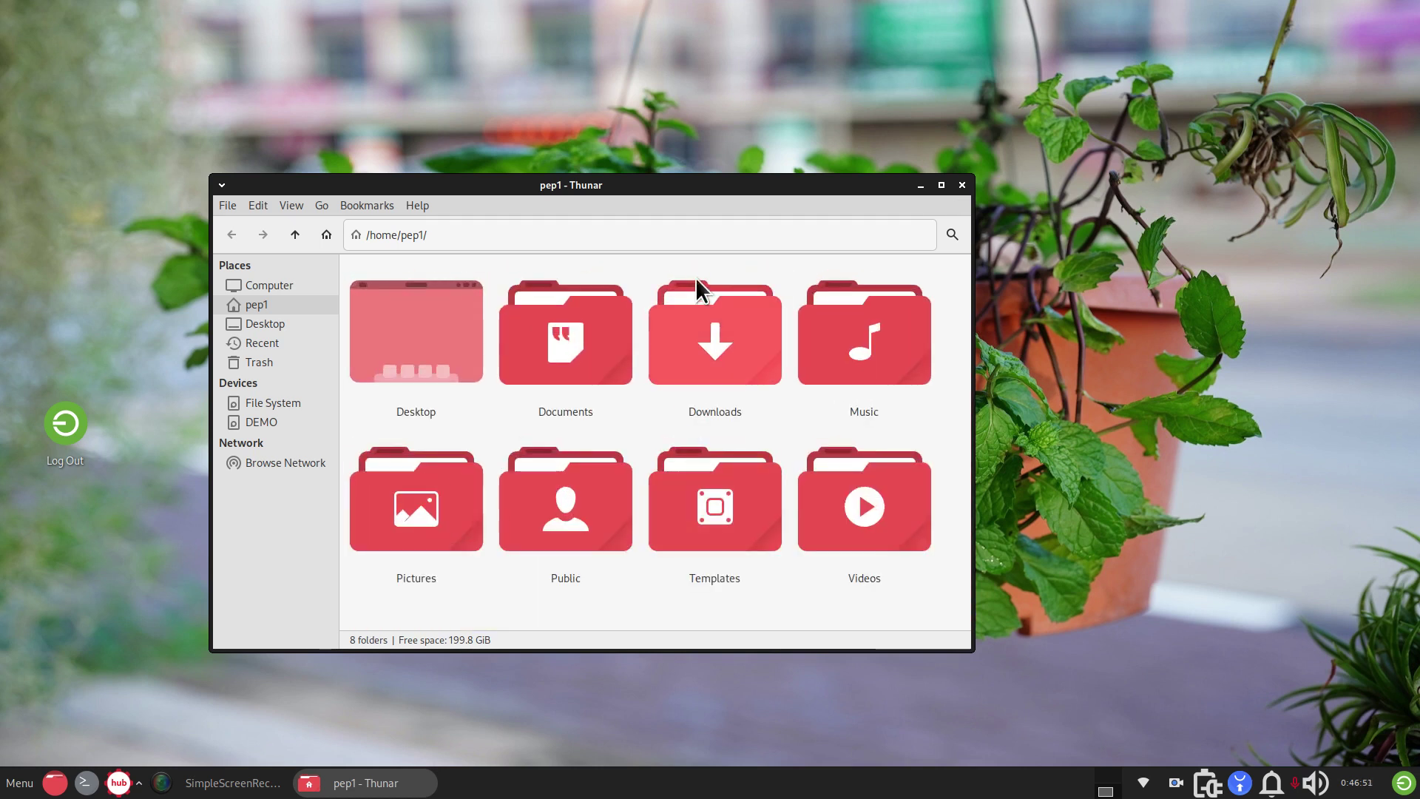
double_click(725, 184)
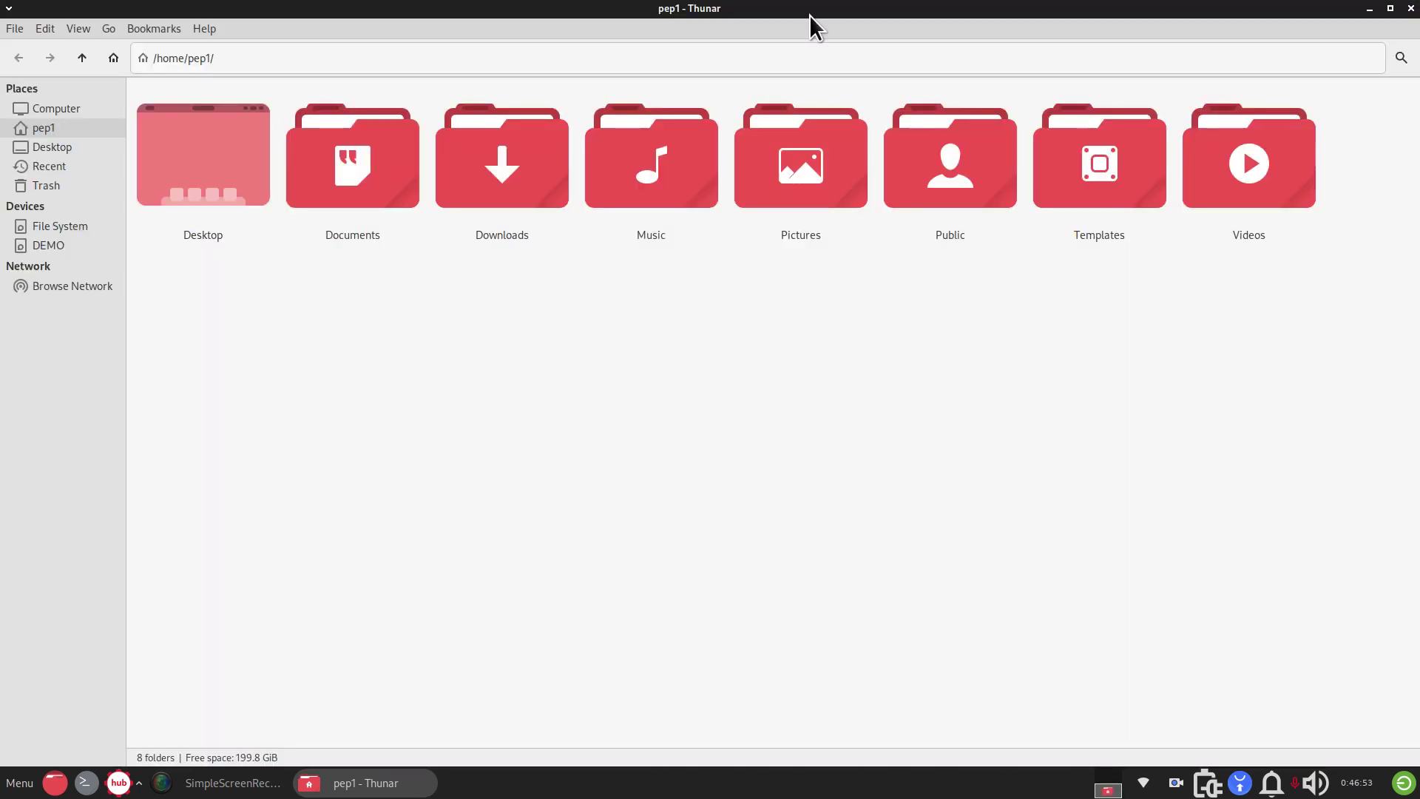
double_click(352, 8)
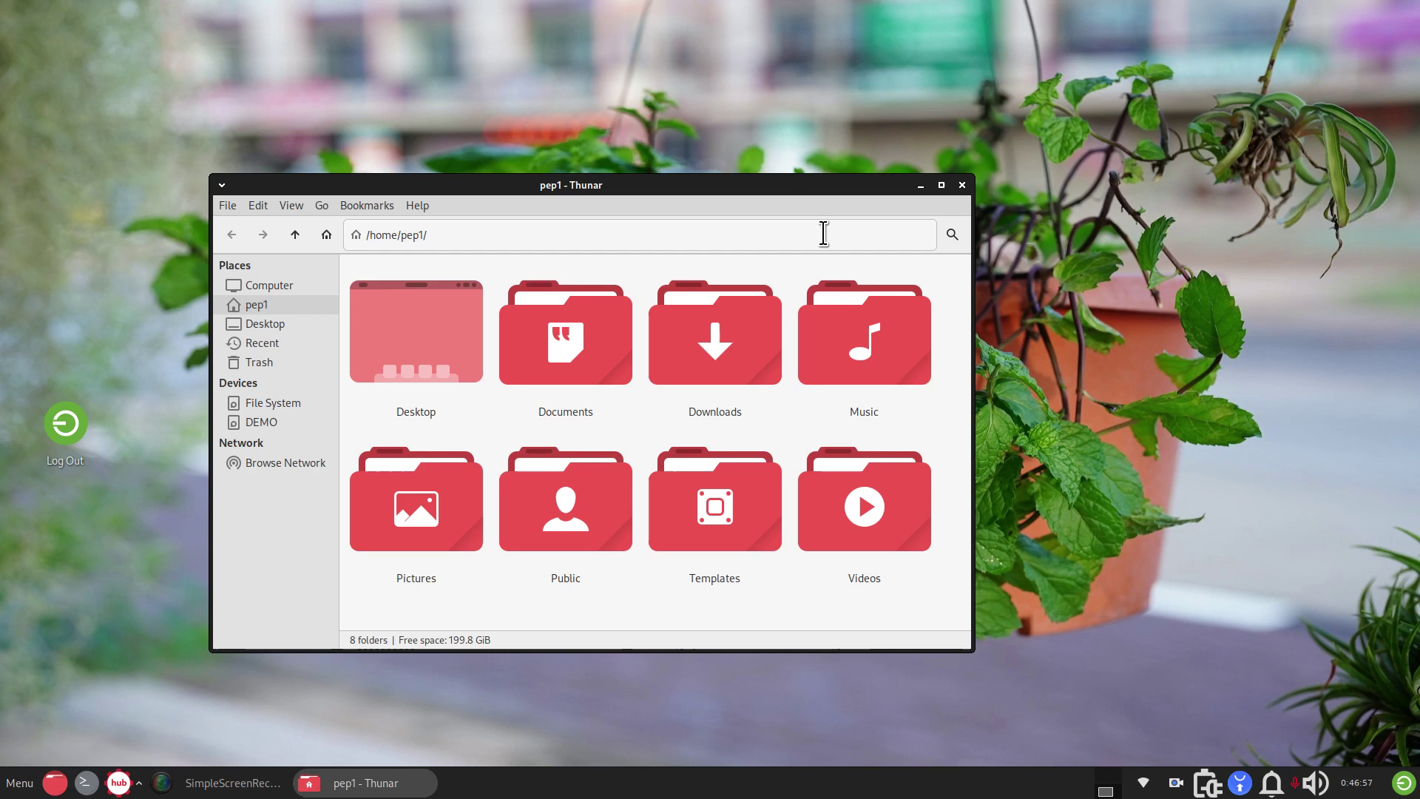
double_click(706, 184)
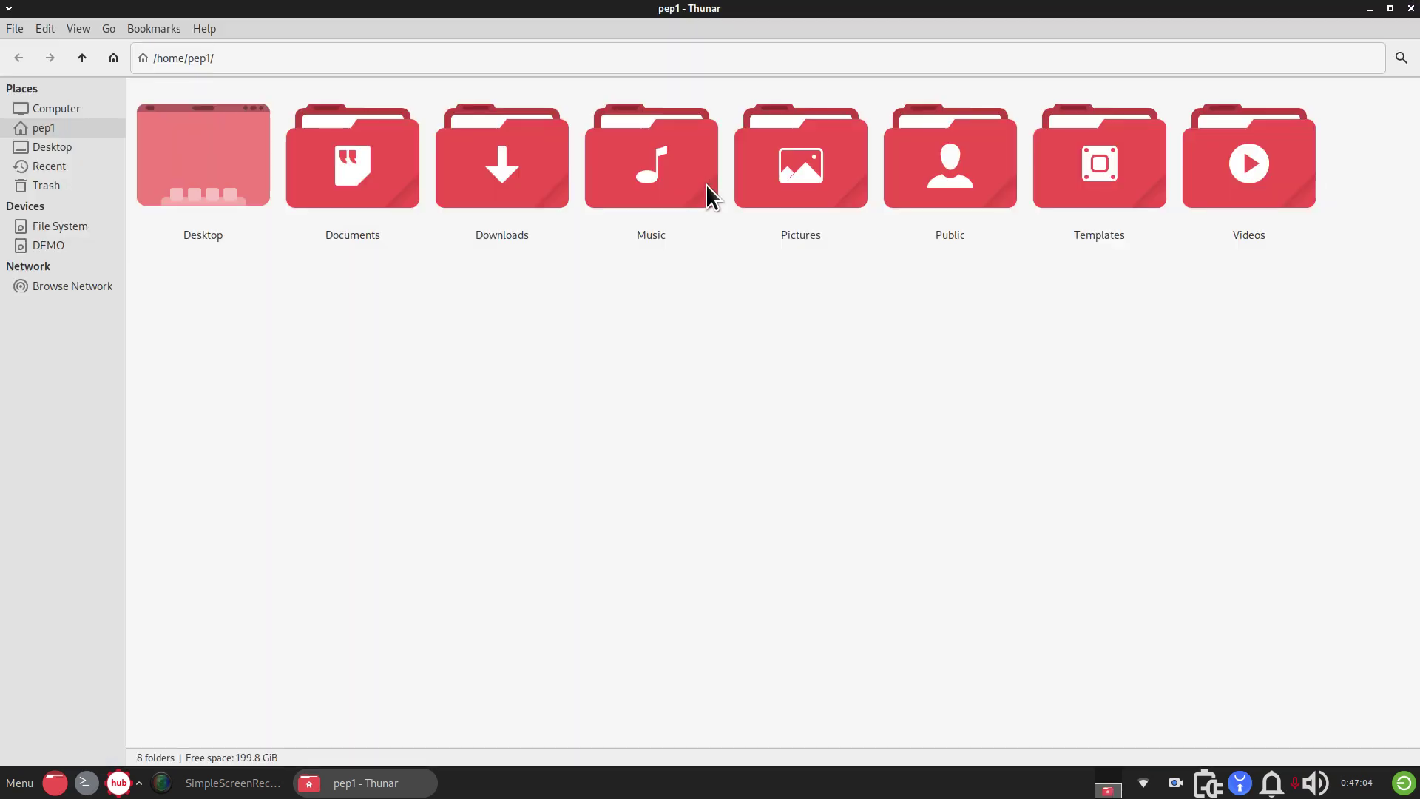
left_click(1390, 8)
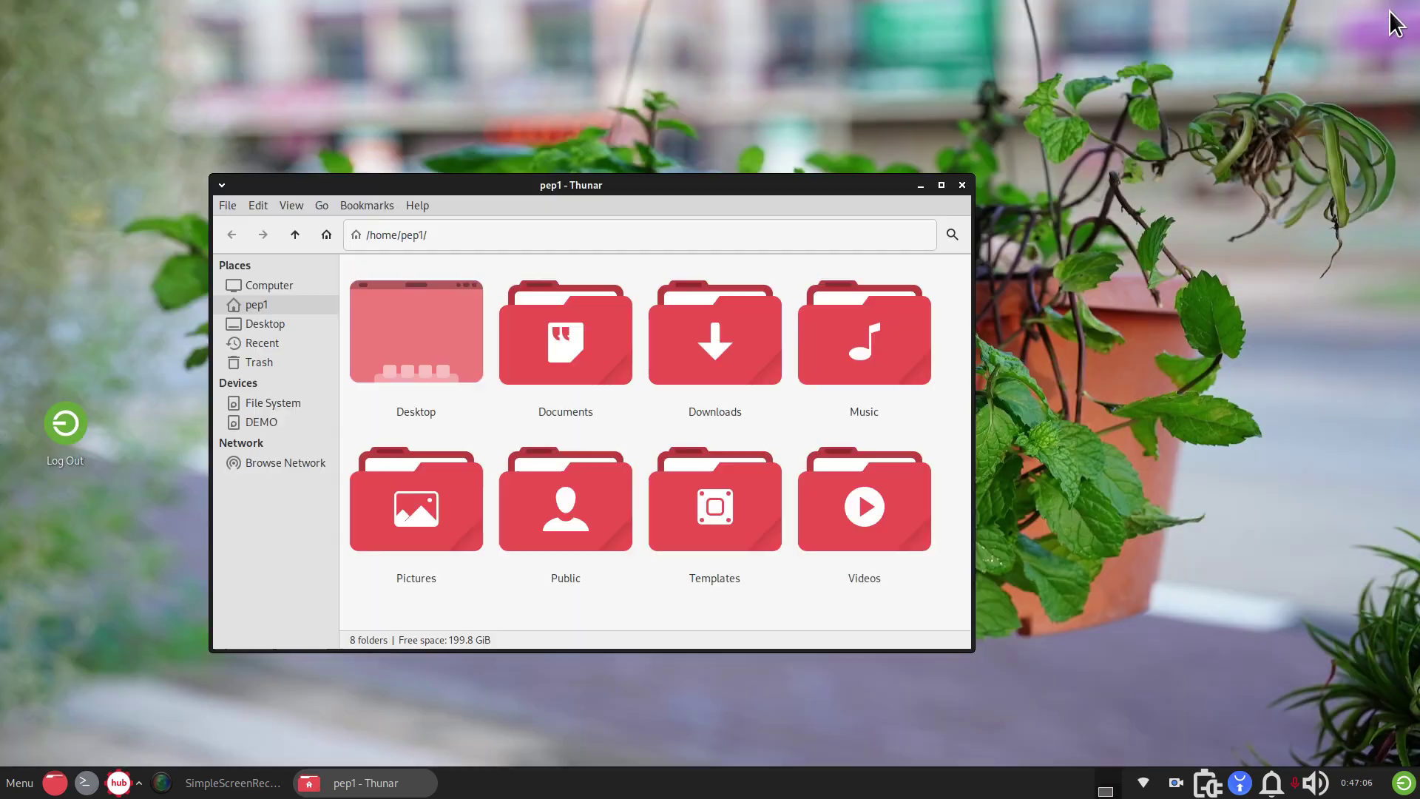
left_click(943, 186)
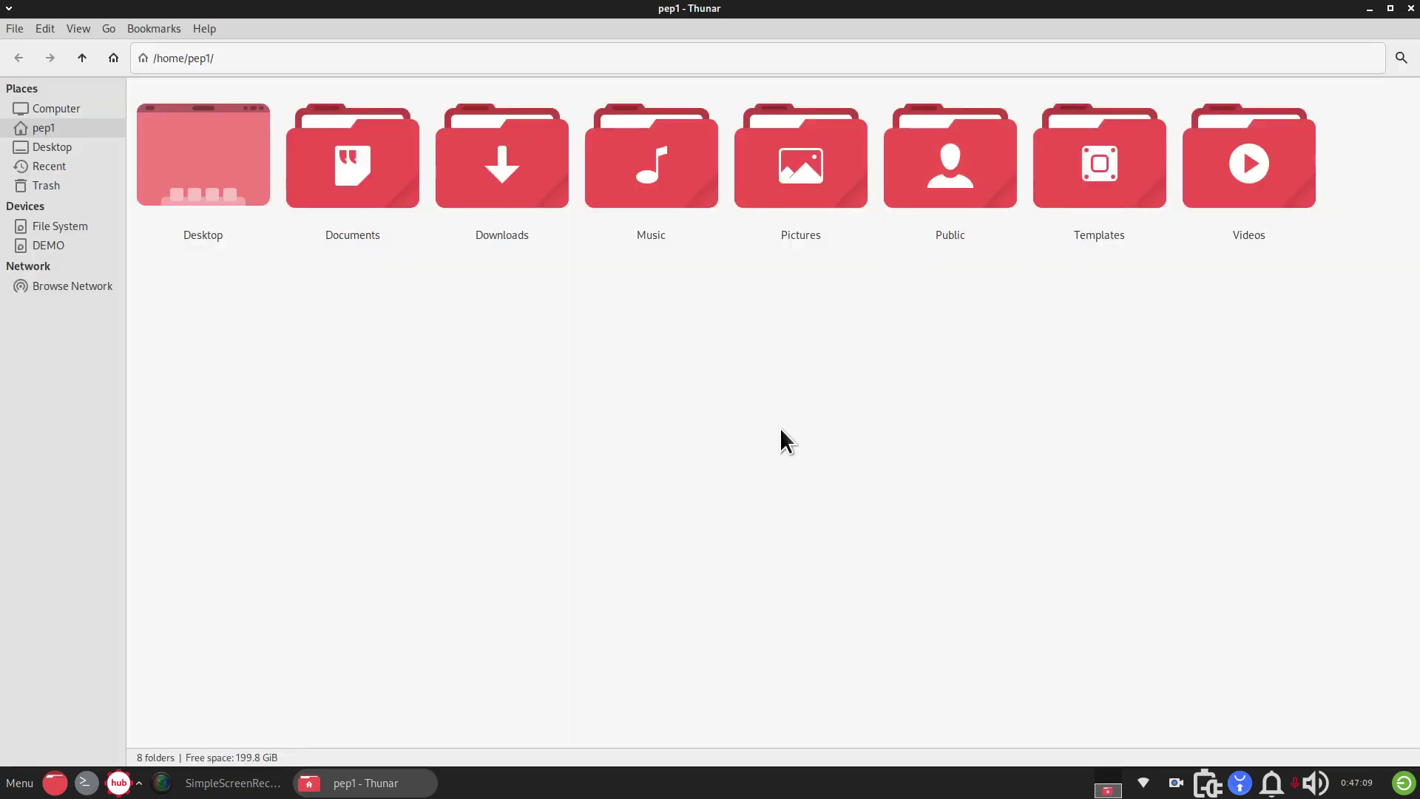
Glance at the View menu, then zoom folder icons with Ctrl+0, Ctrl+plus and Ctrl+minus
left_click(78, 27)
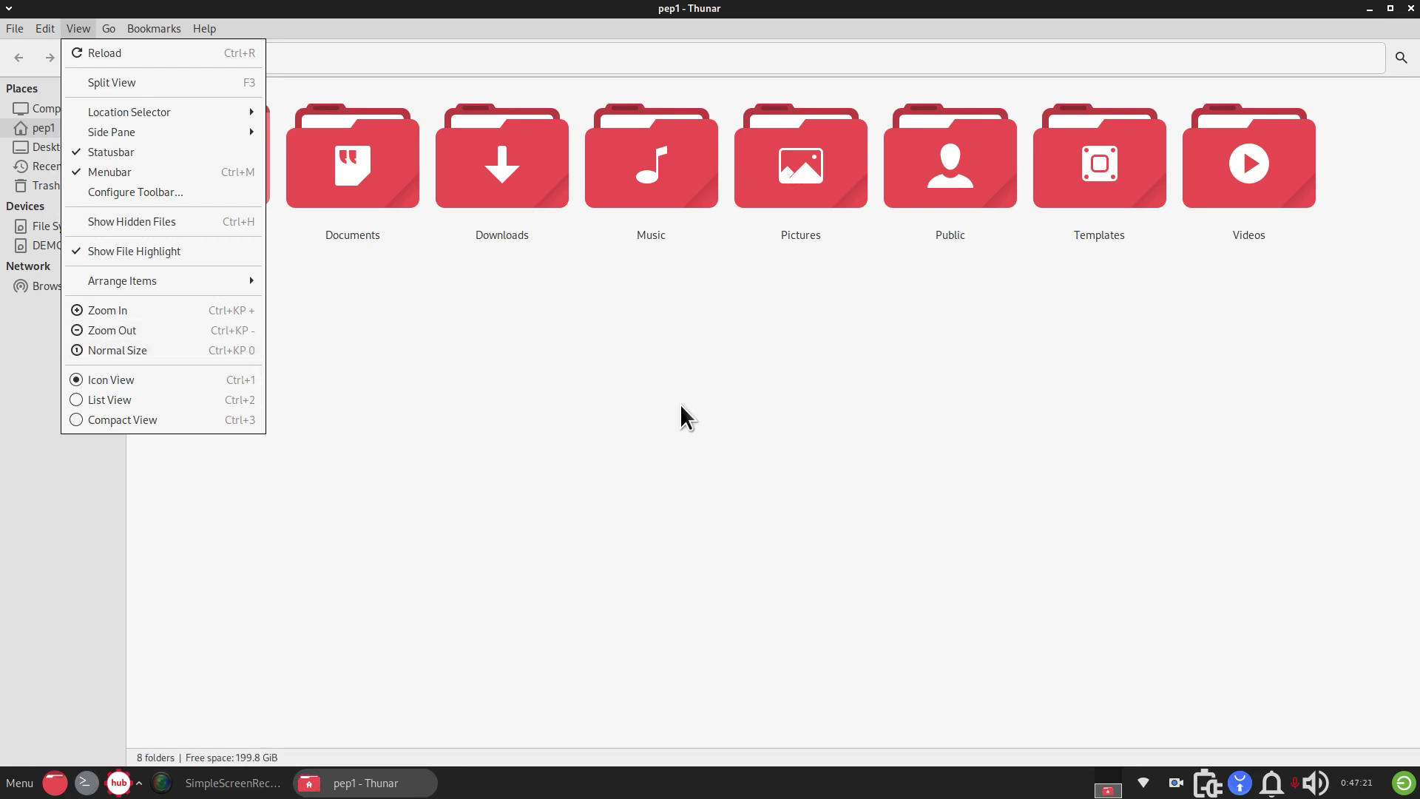
left_click(710, 429)
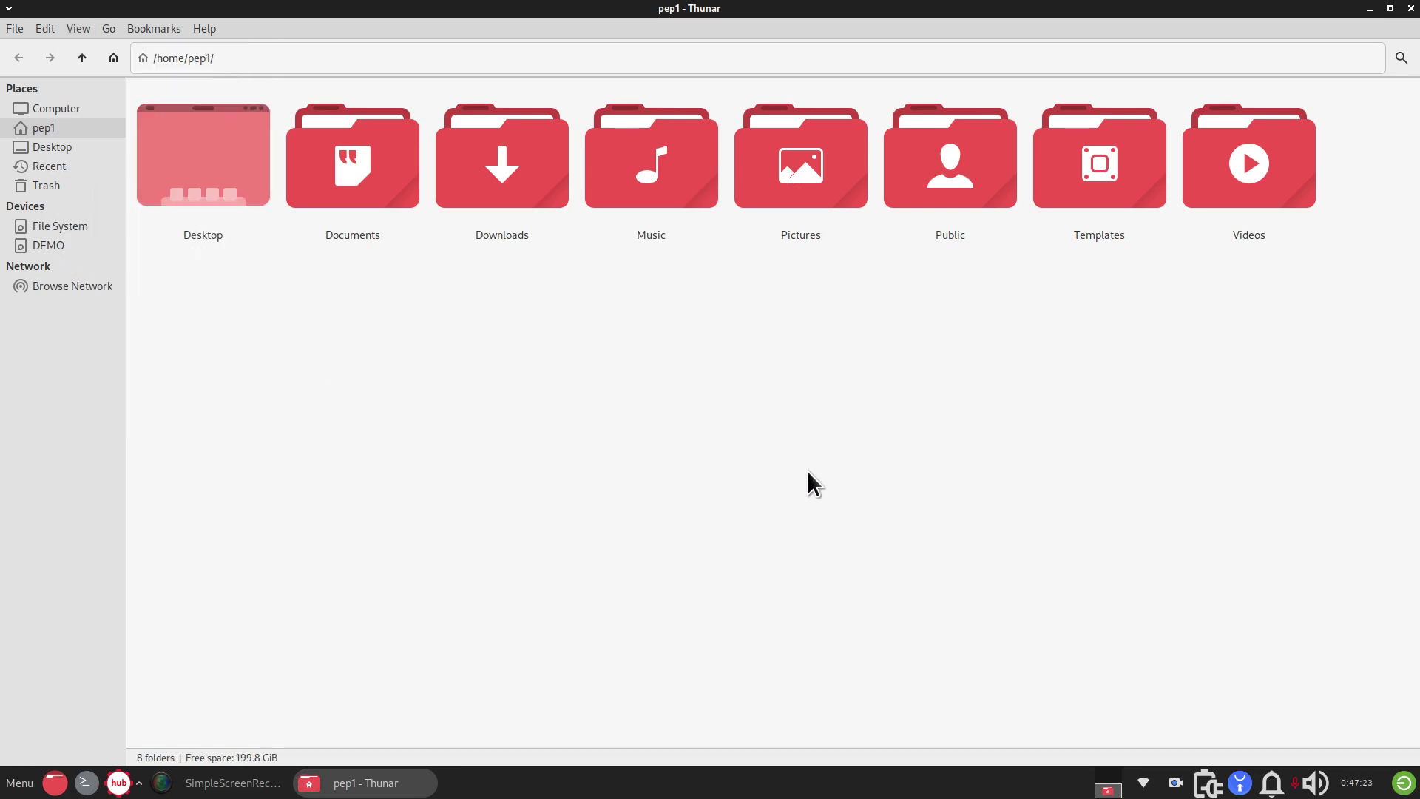
key("ctrl+0")
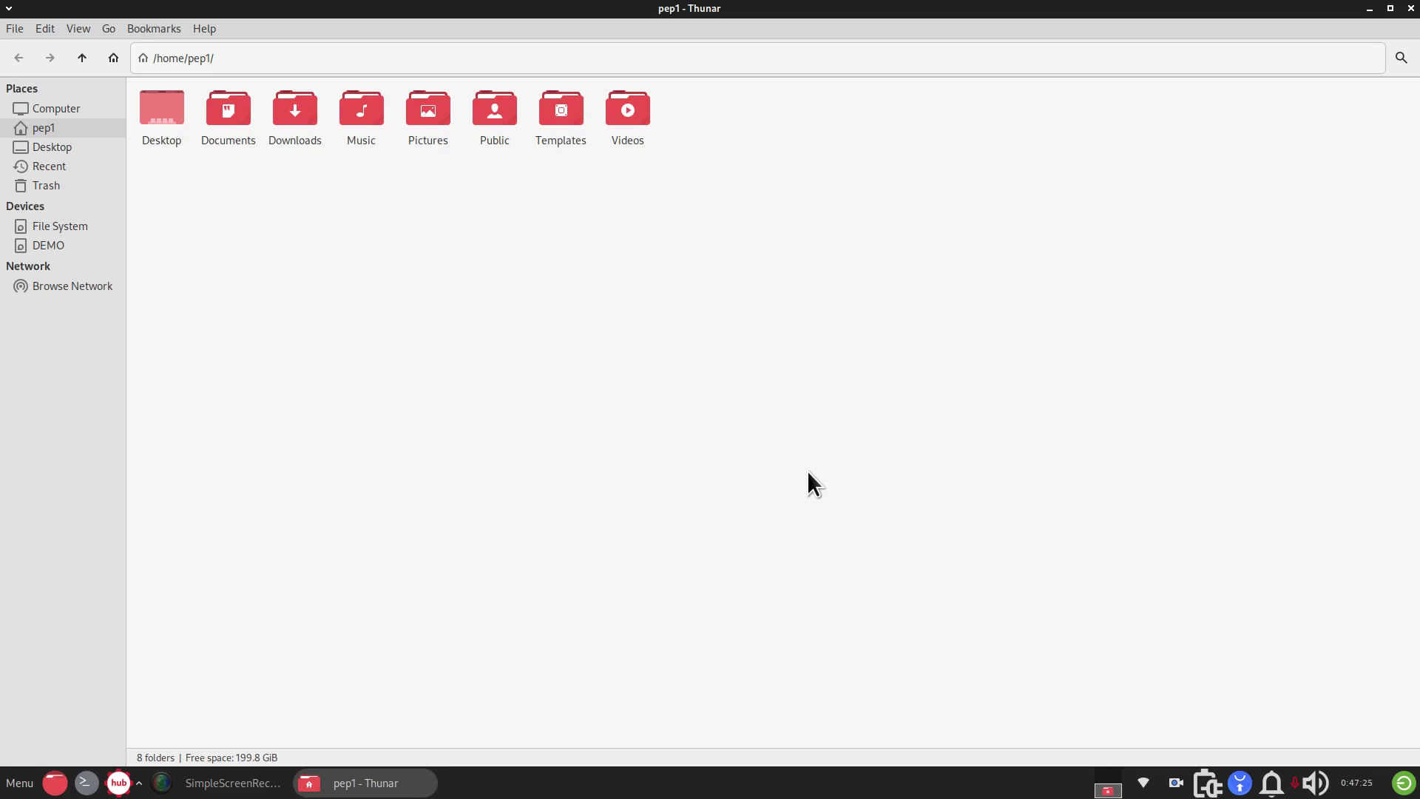
key("ctrl+plus")
key("ctrl+plus")
key("ctrl+plus")
key("ctrl+plus")
key("ctrl+plus")
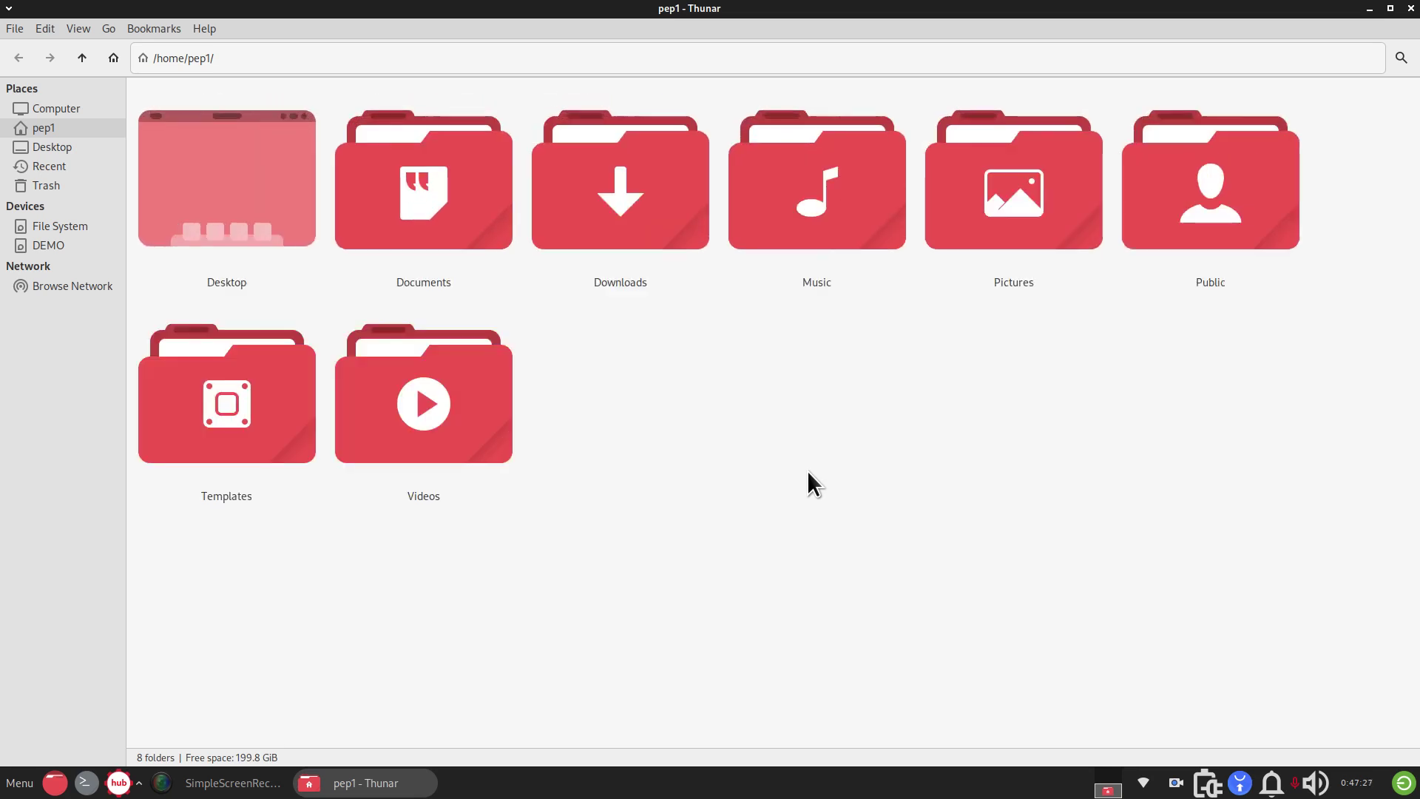
key("ctrl+minus")
key("ctrl+minus")
key("ctrl+minus")
key("ctrl+minus")
key("ctrl+minus")
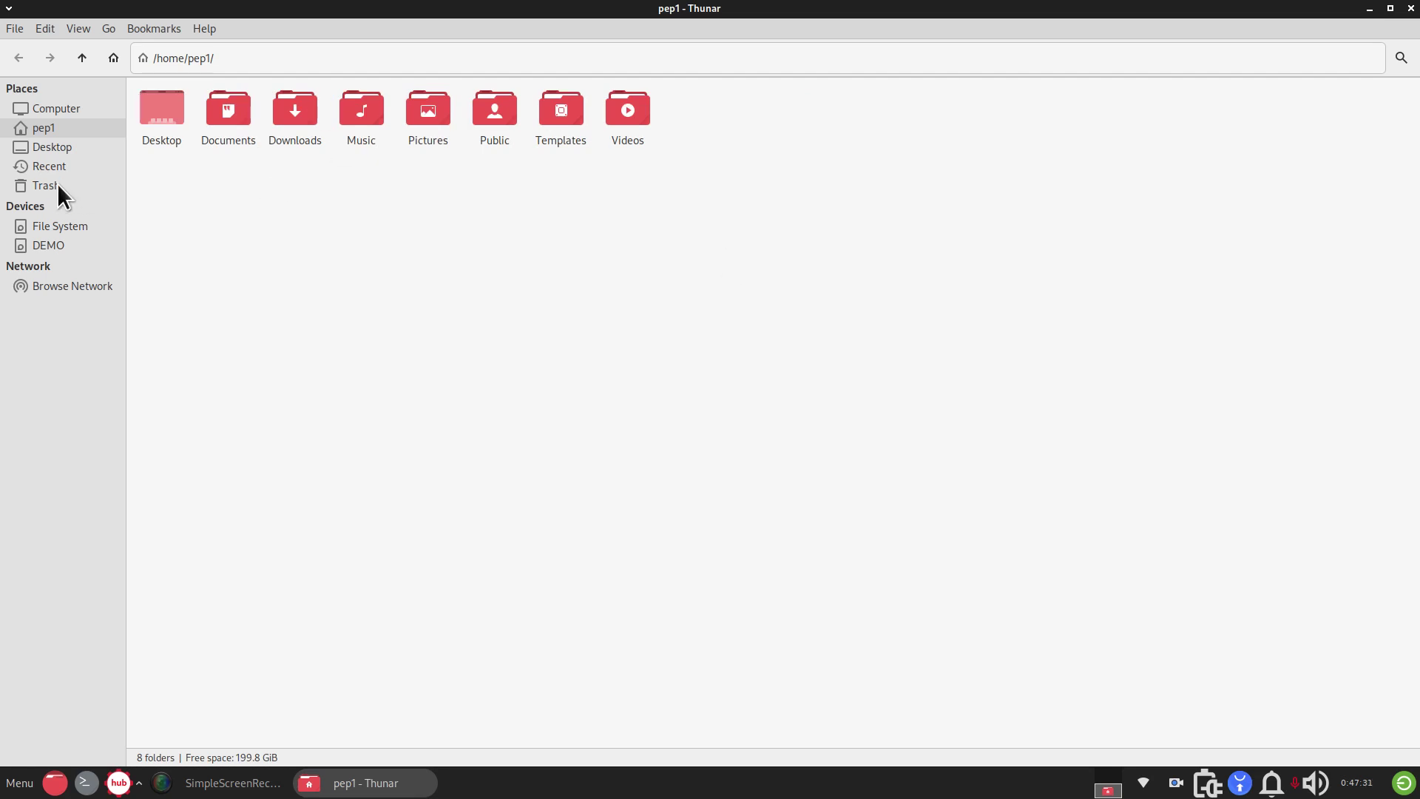
double_click(409, 104)
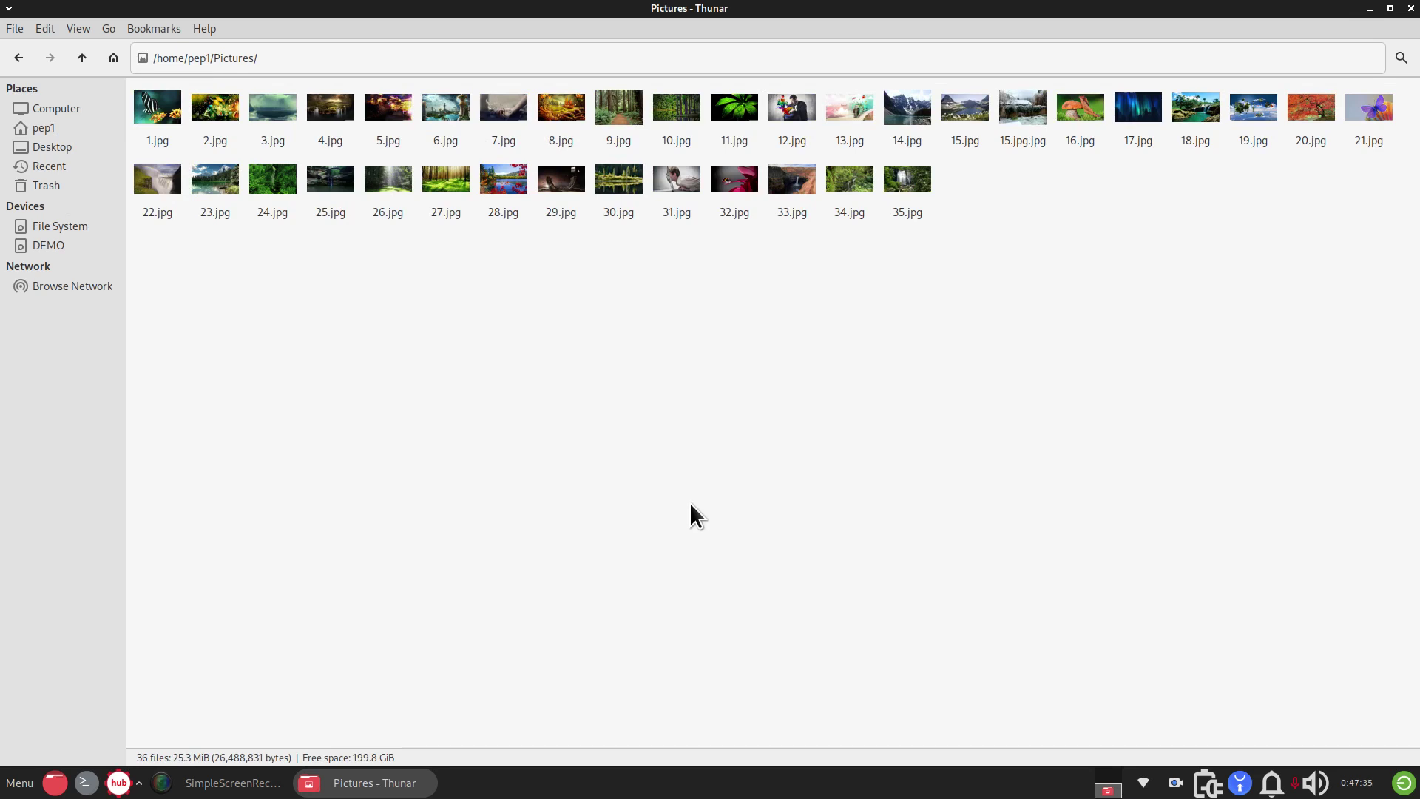
key("ctrl+plus")
key("ctrl+plus")
key("ctrl+plus")
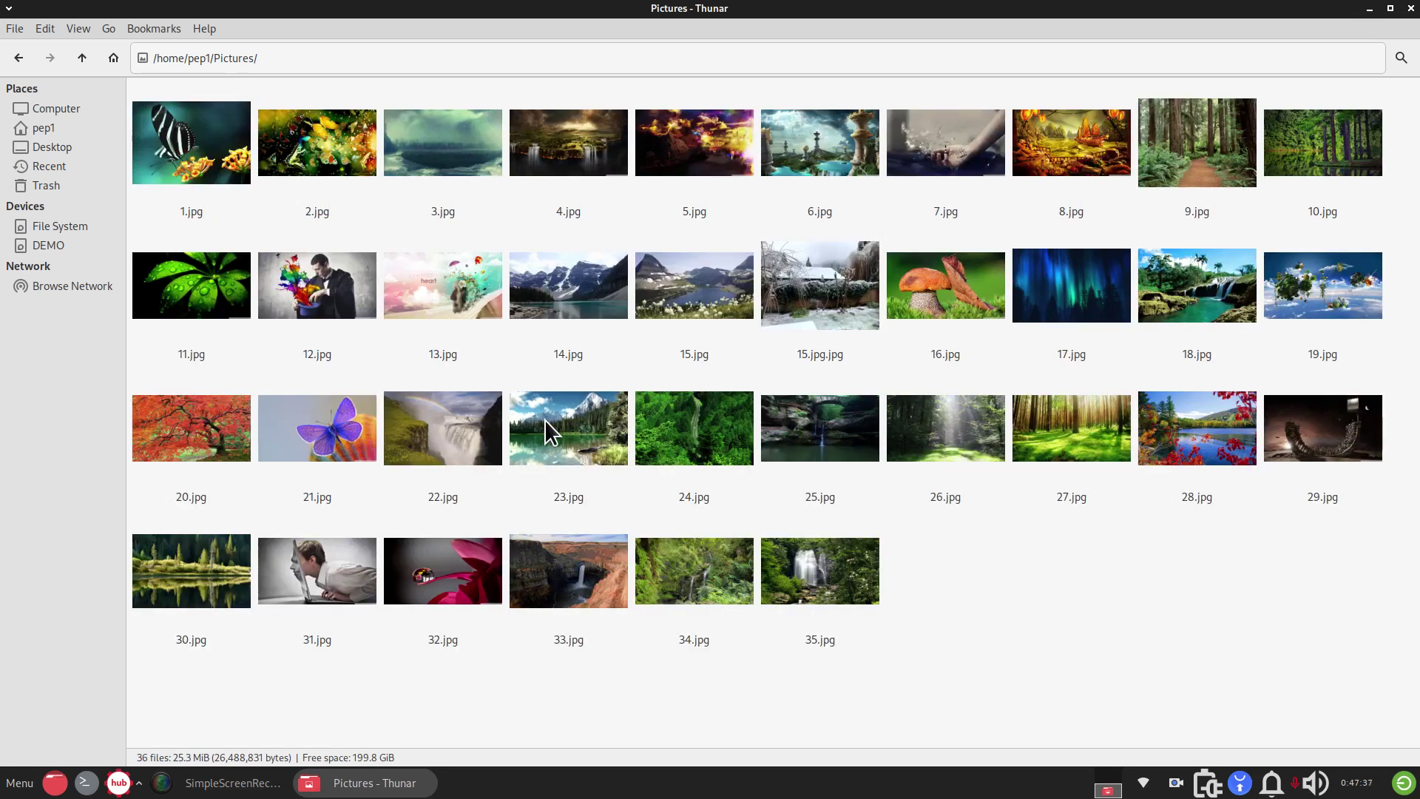
left_click(330, 278)
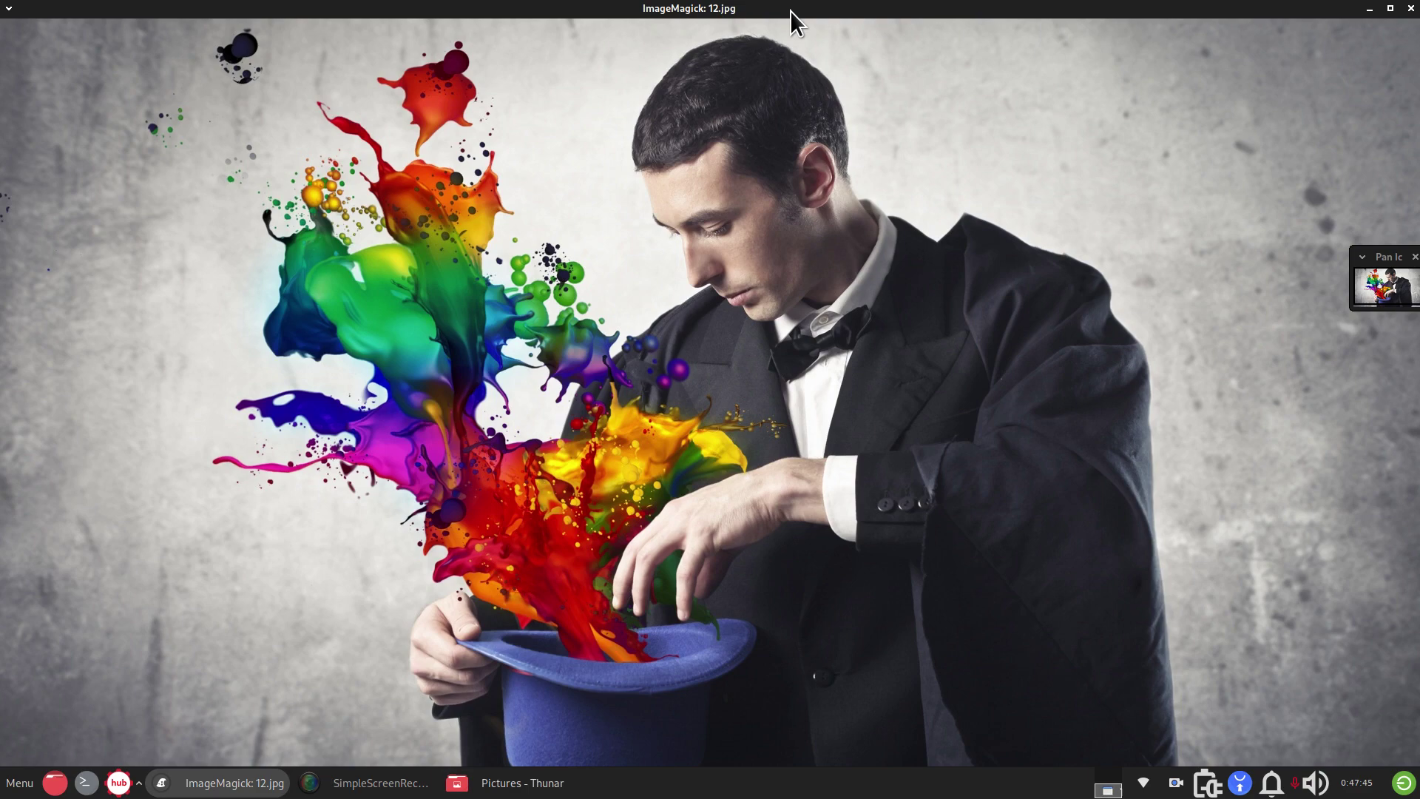
left_click(1410, 9)
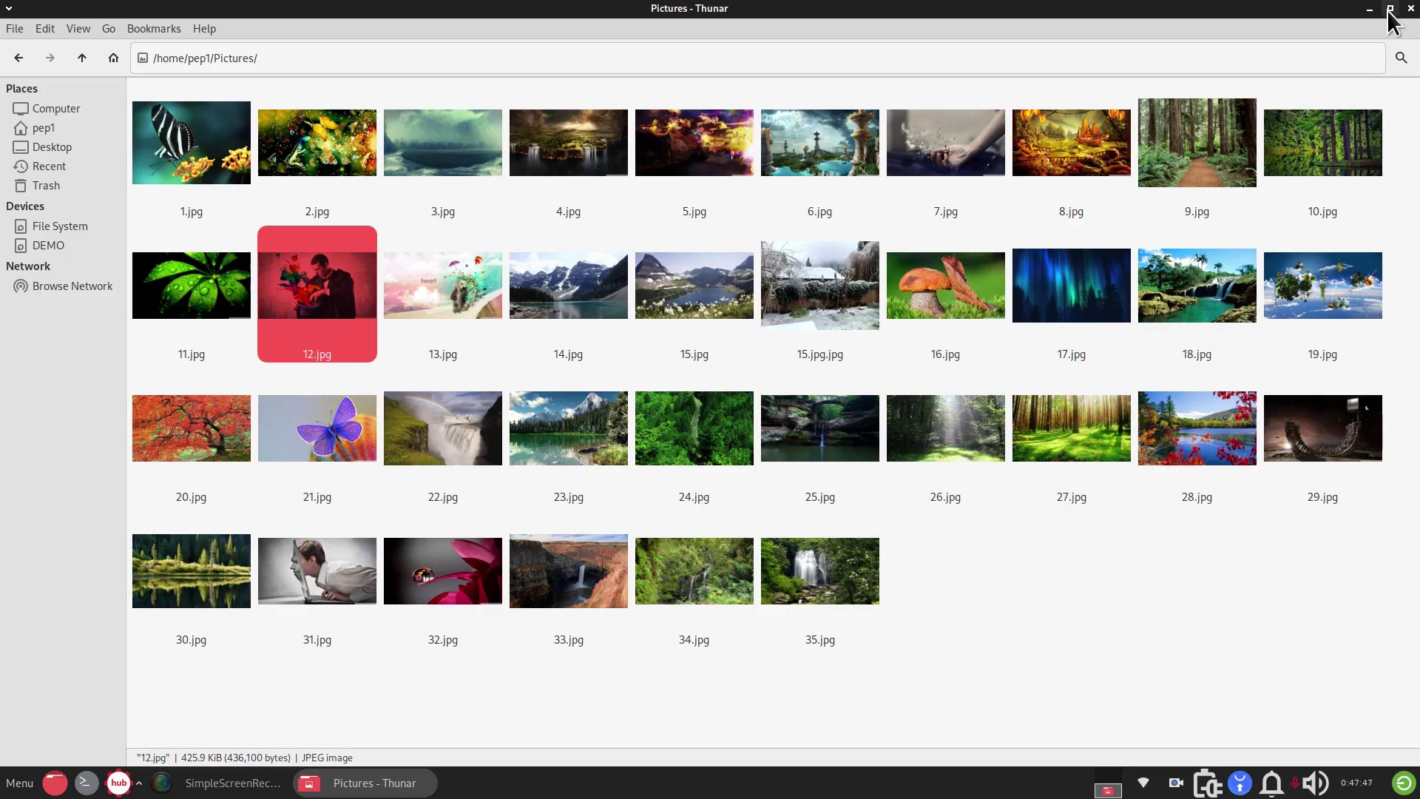
right_click(327, 268)
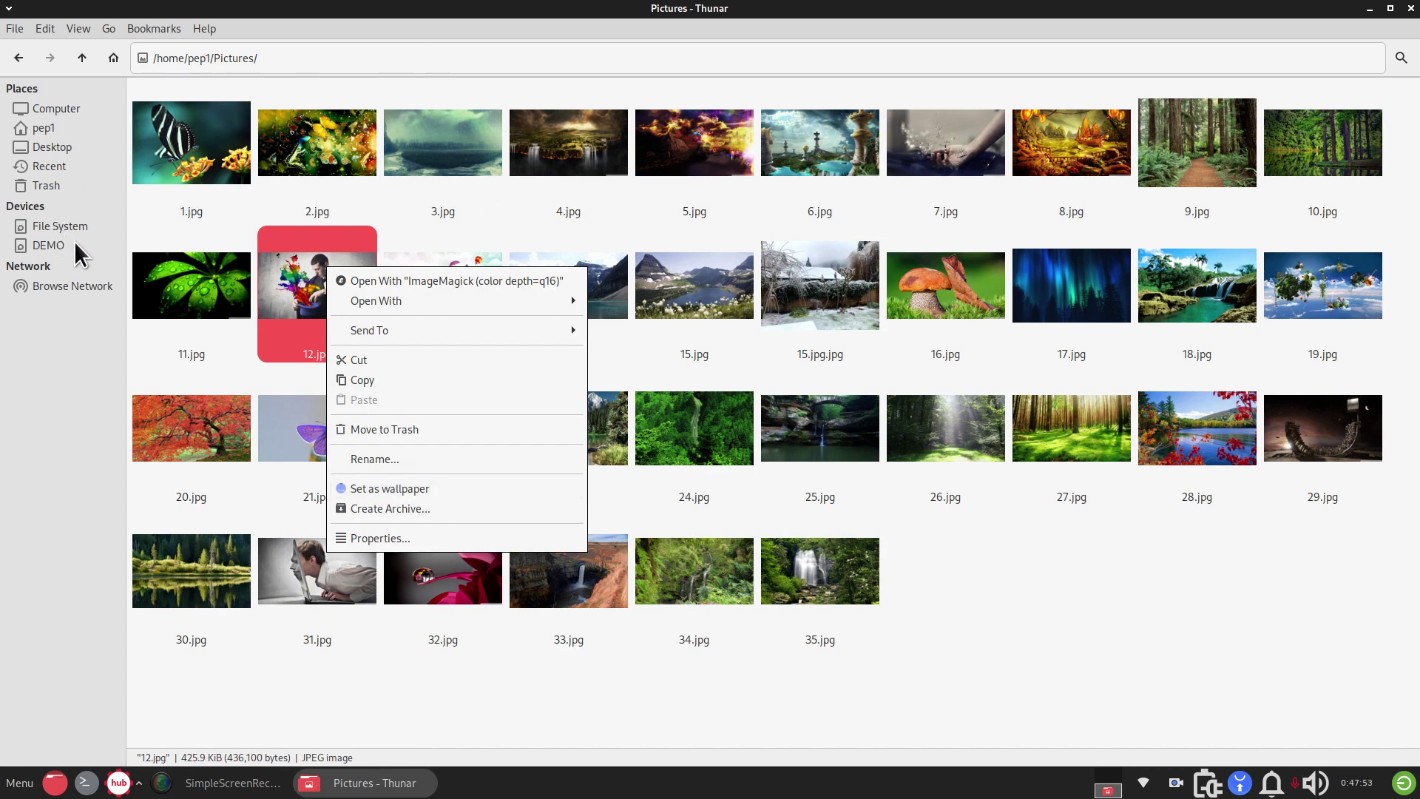
left_click(43, 127)
left_click(47, 125)
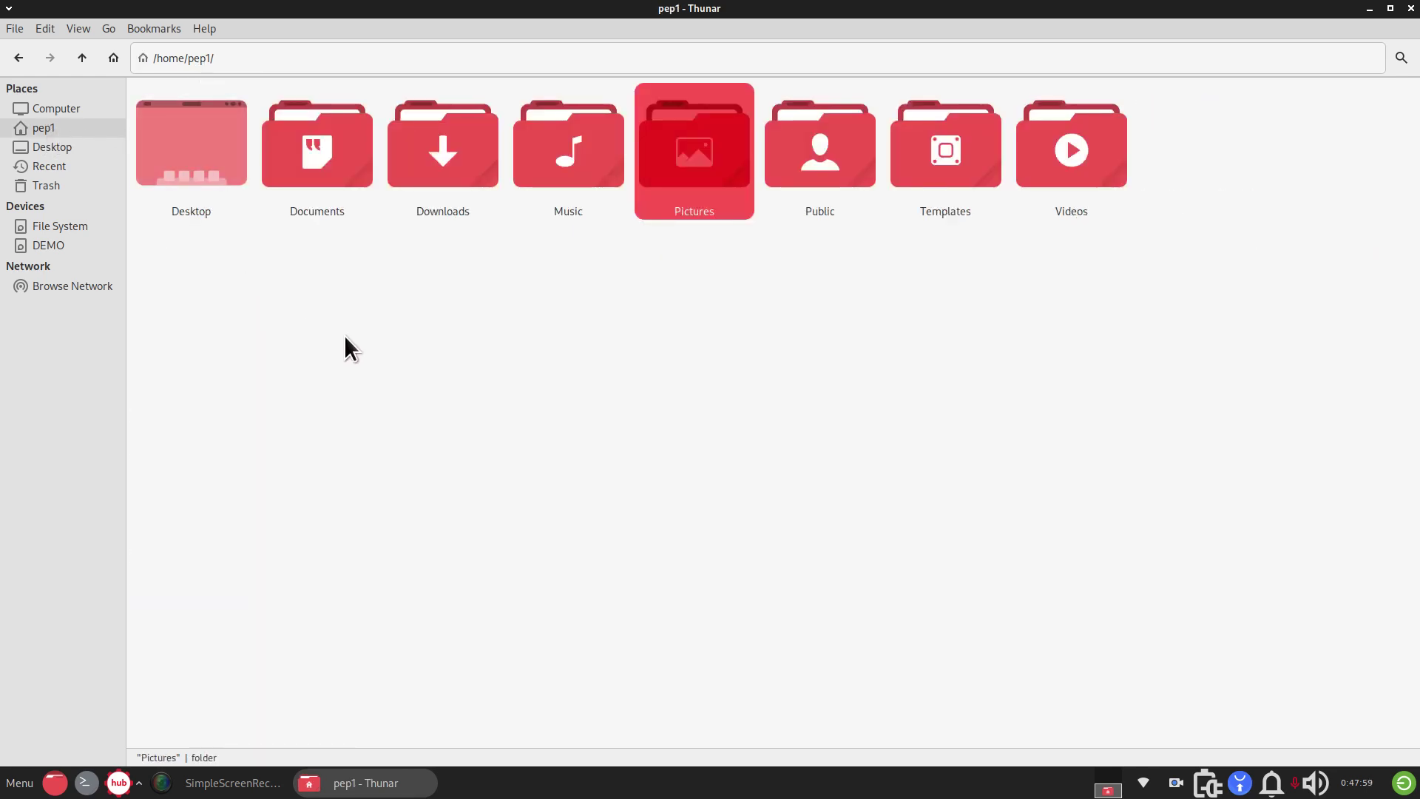
key("ctrl+minus")
key("ctrl+minus")
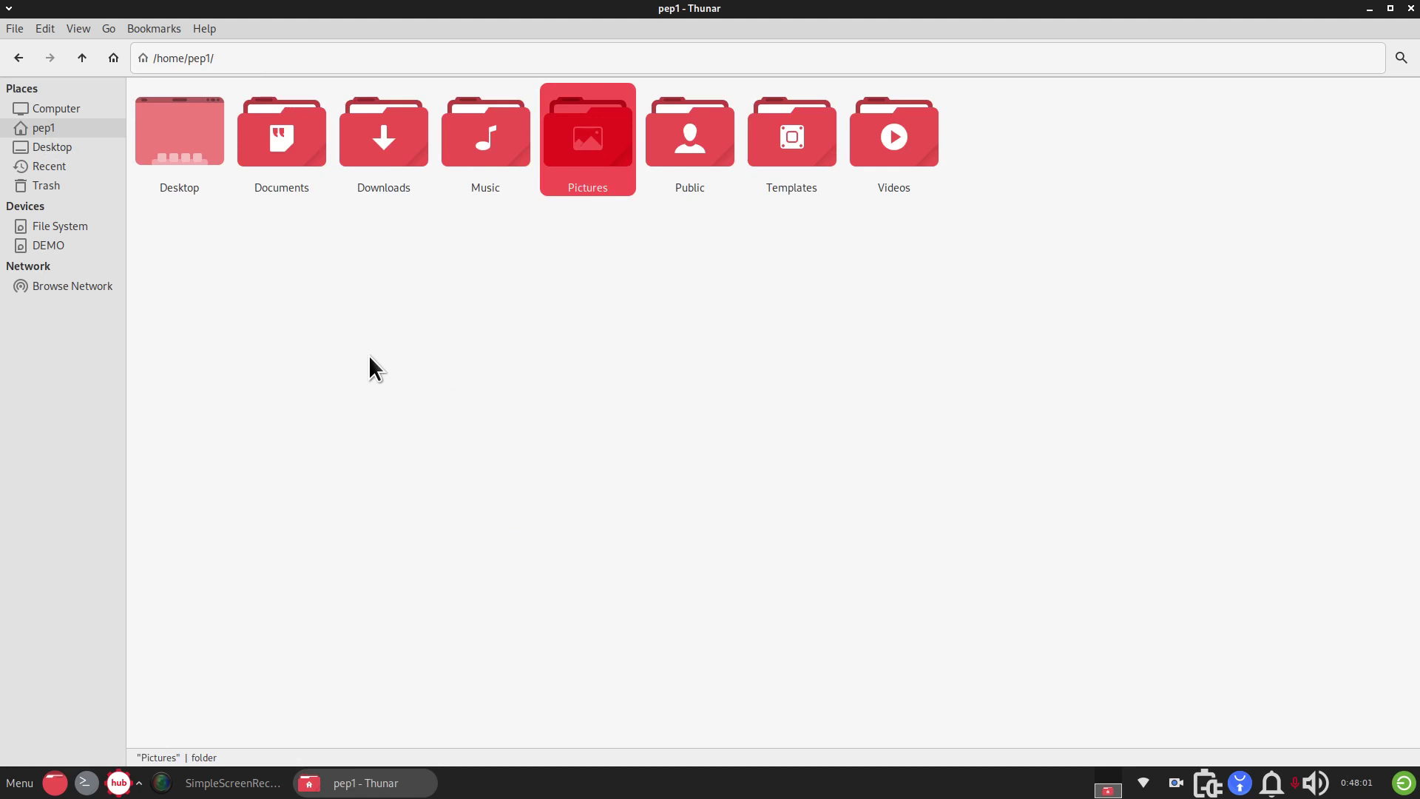
key("ctrl+minus")
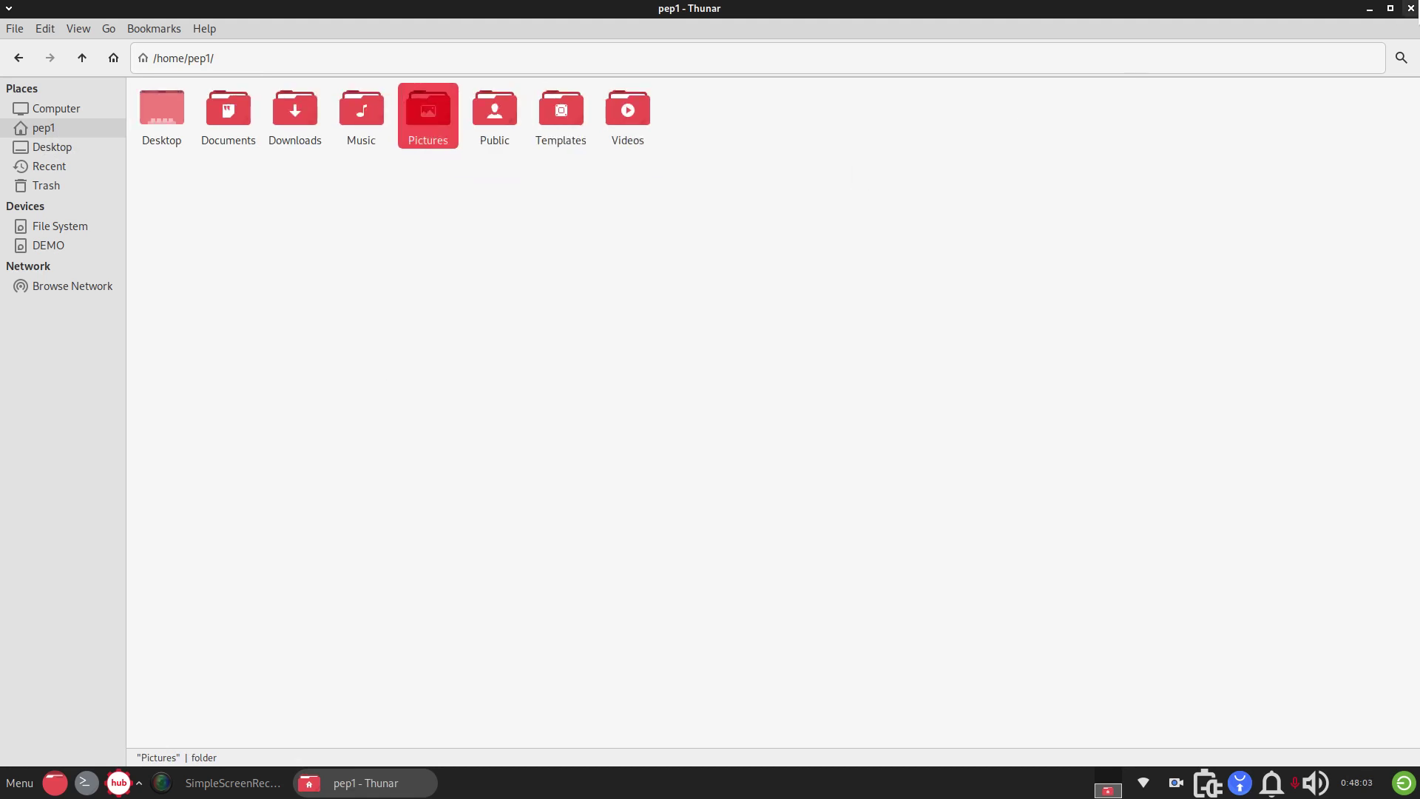
Close Thunar, browse Favorites and Accessories in the Whisker Menu, and drag the menu larger
left_click(1411, 8)
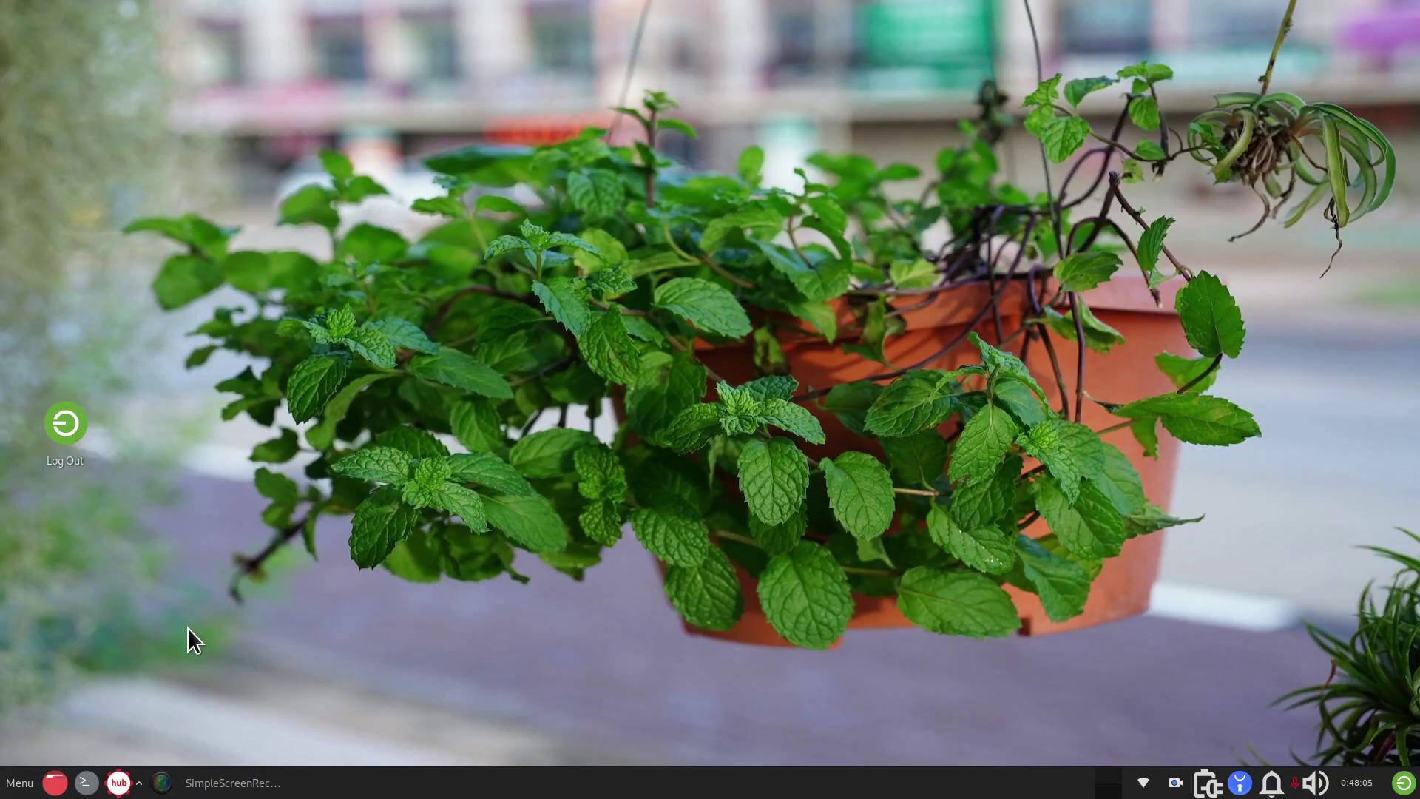
left_click(22, 782)
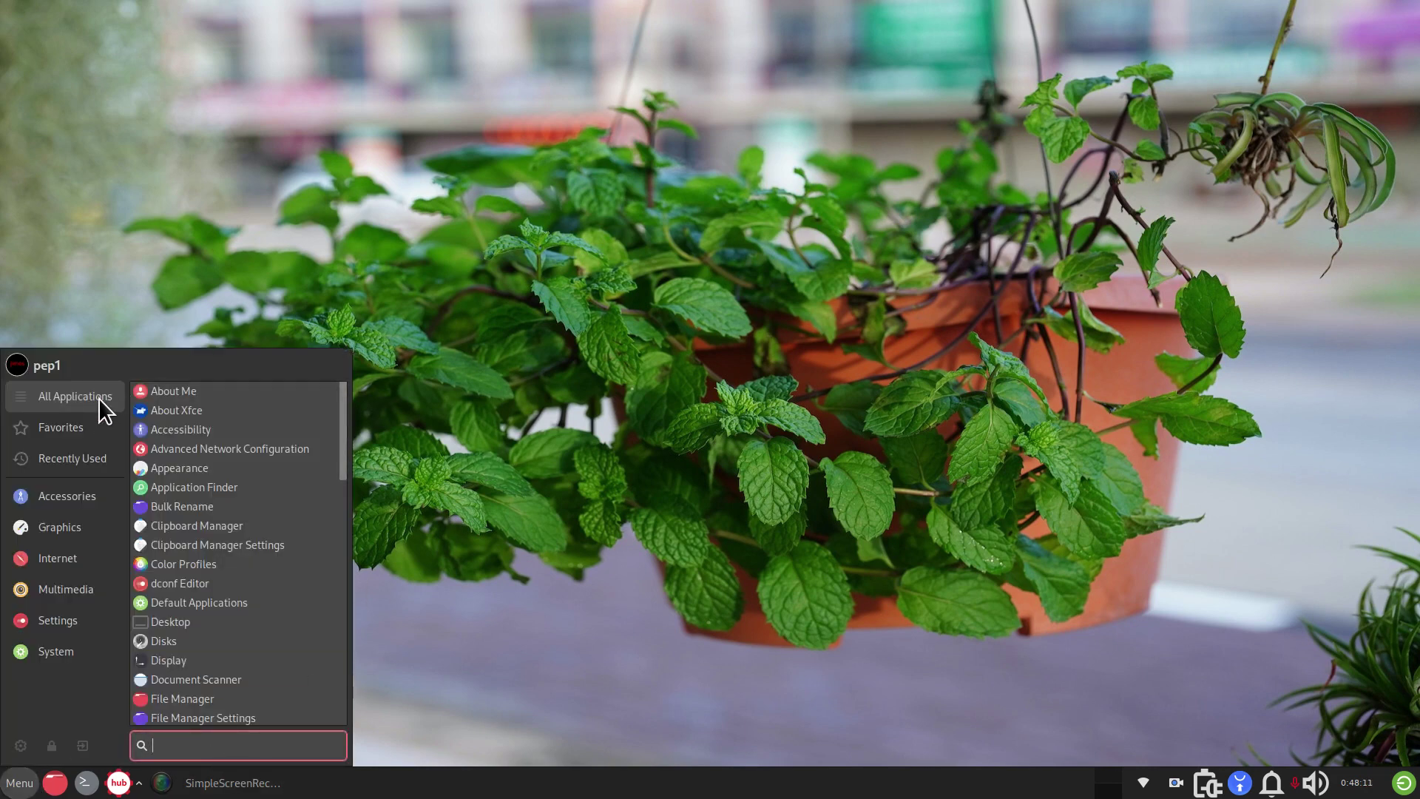
left_click(86, 427)
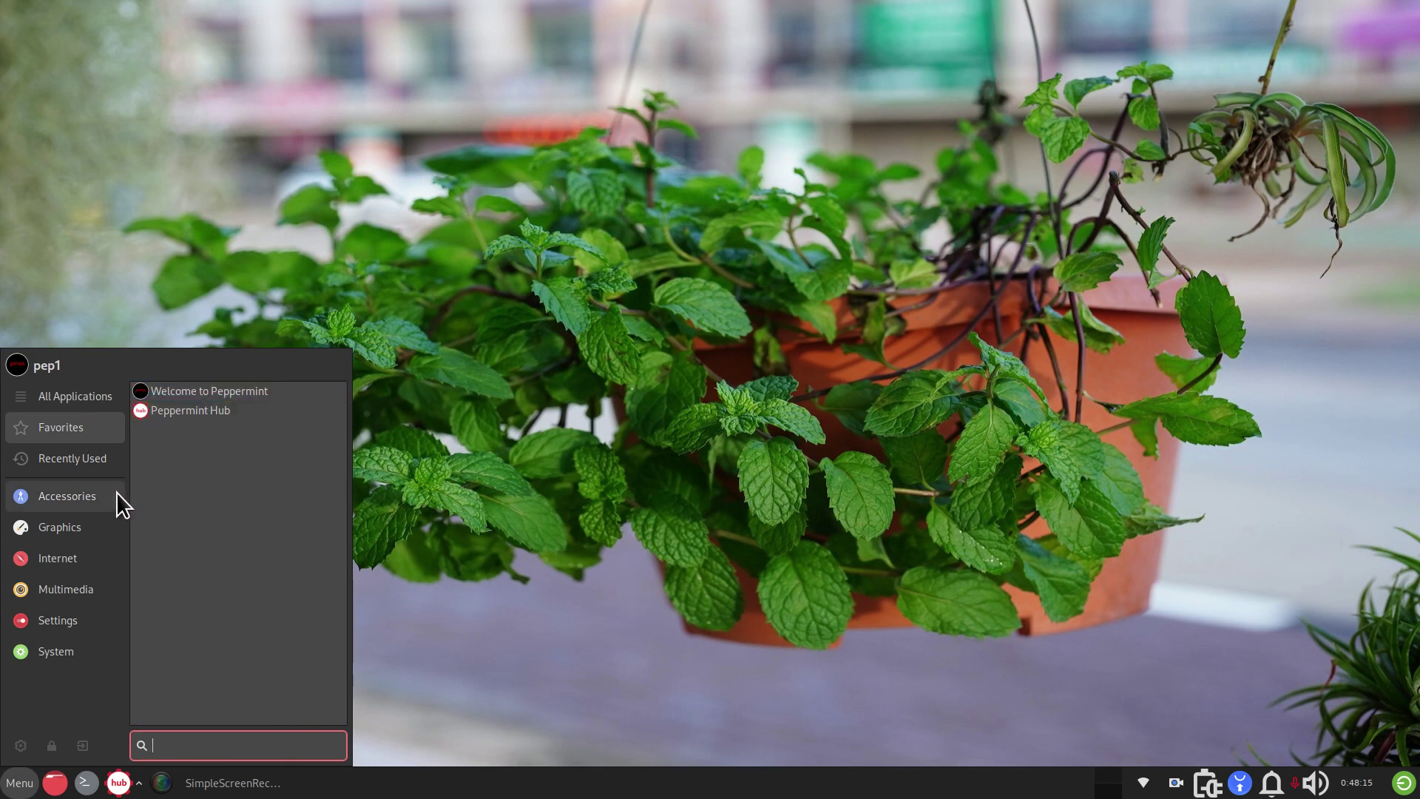
left_click(91, 495)
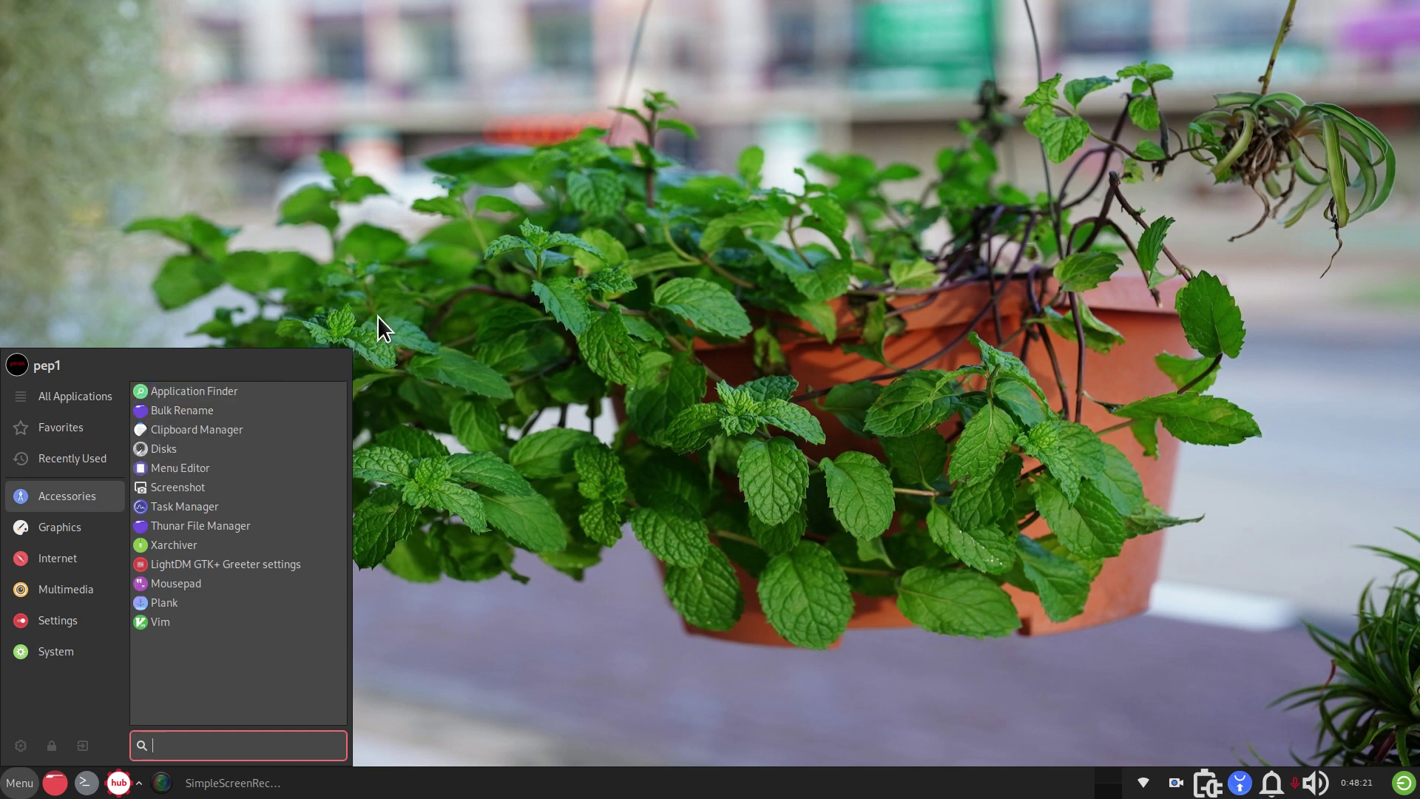
left_click_drag(352, 352, 497, 80)
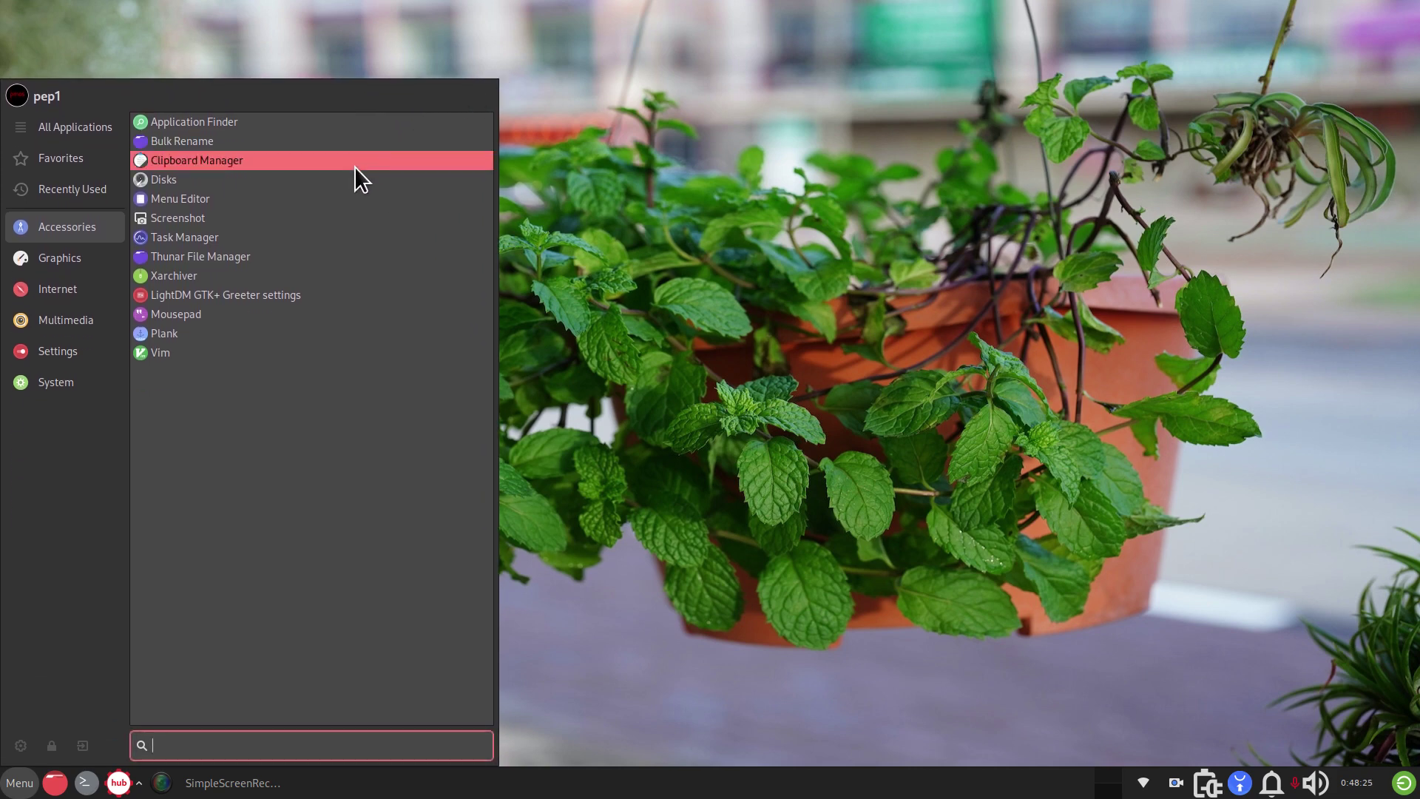
Set application and category icon sizes to Normal in menu Properties, then reopen the menu
right_click(20, 782)
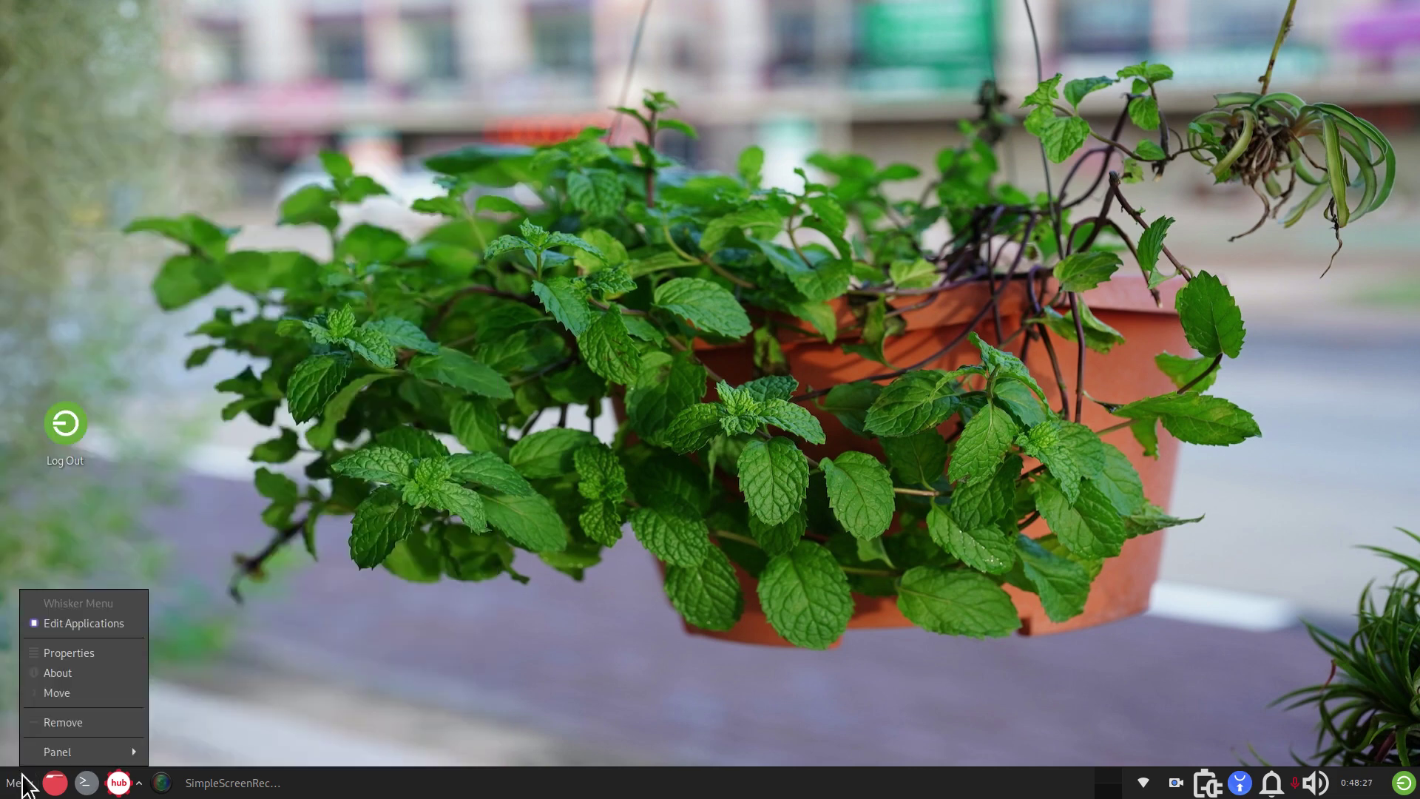
left_click(95, 652)
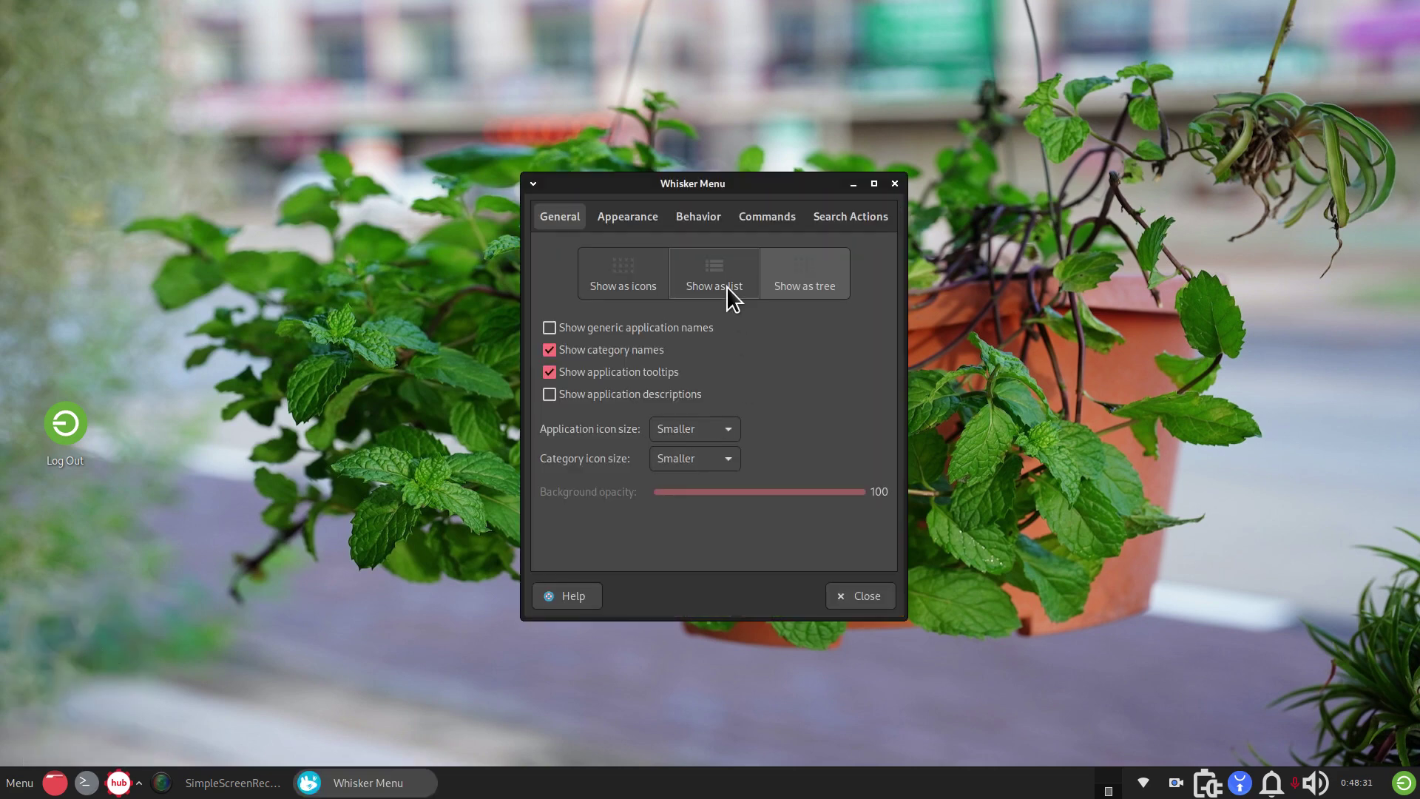
left_click(721, 427)
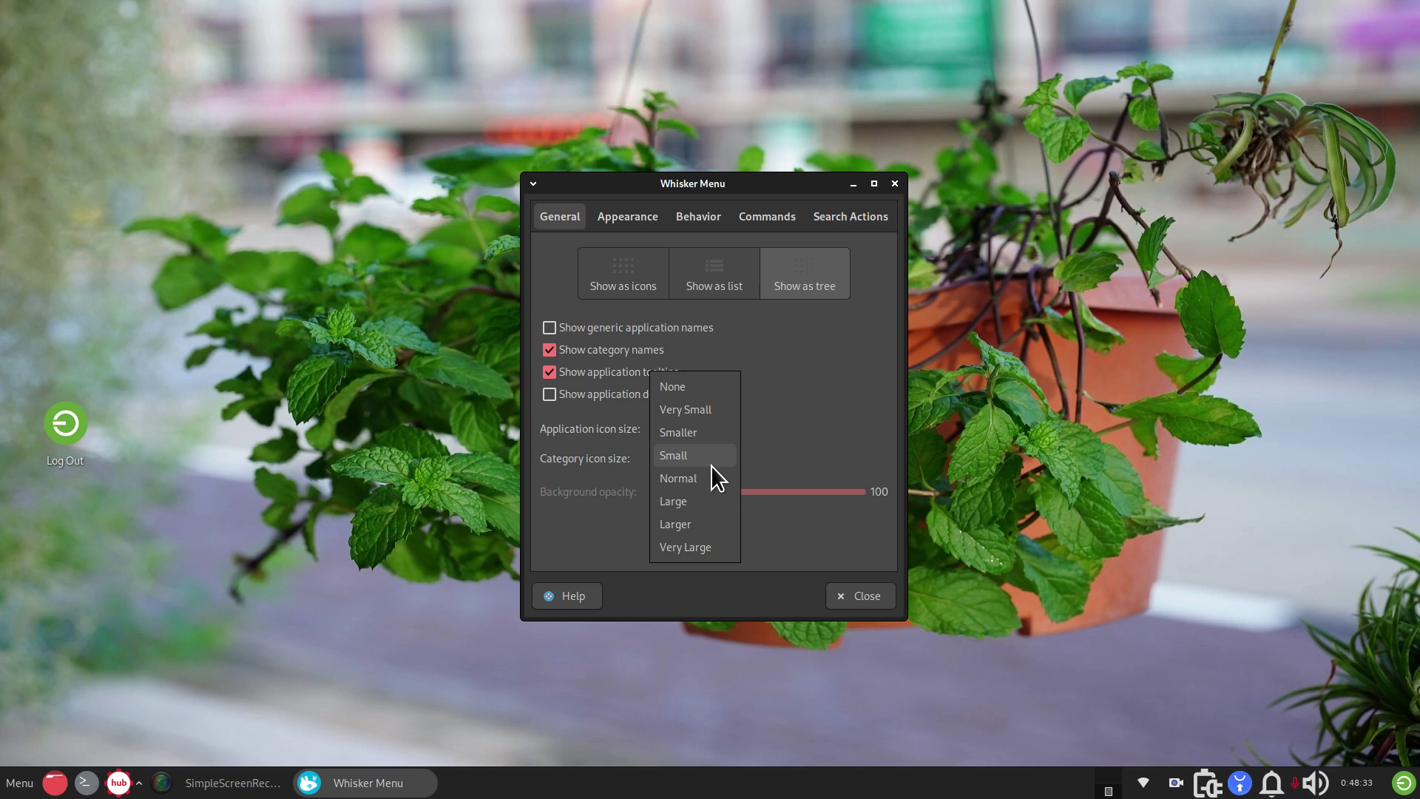
left_click(709, 476)
left_click(717, 458)
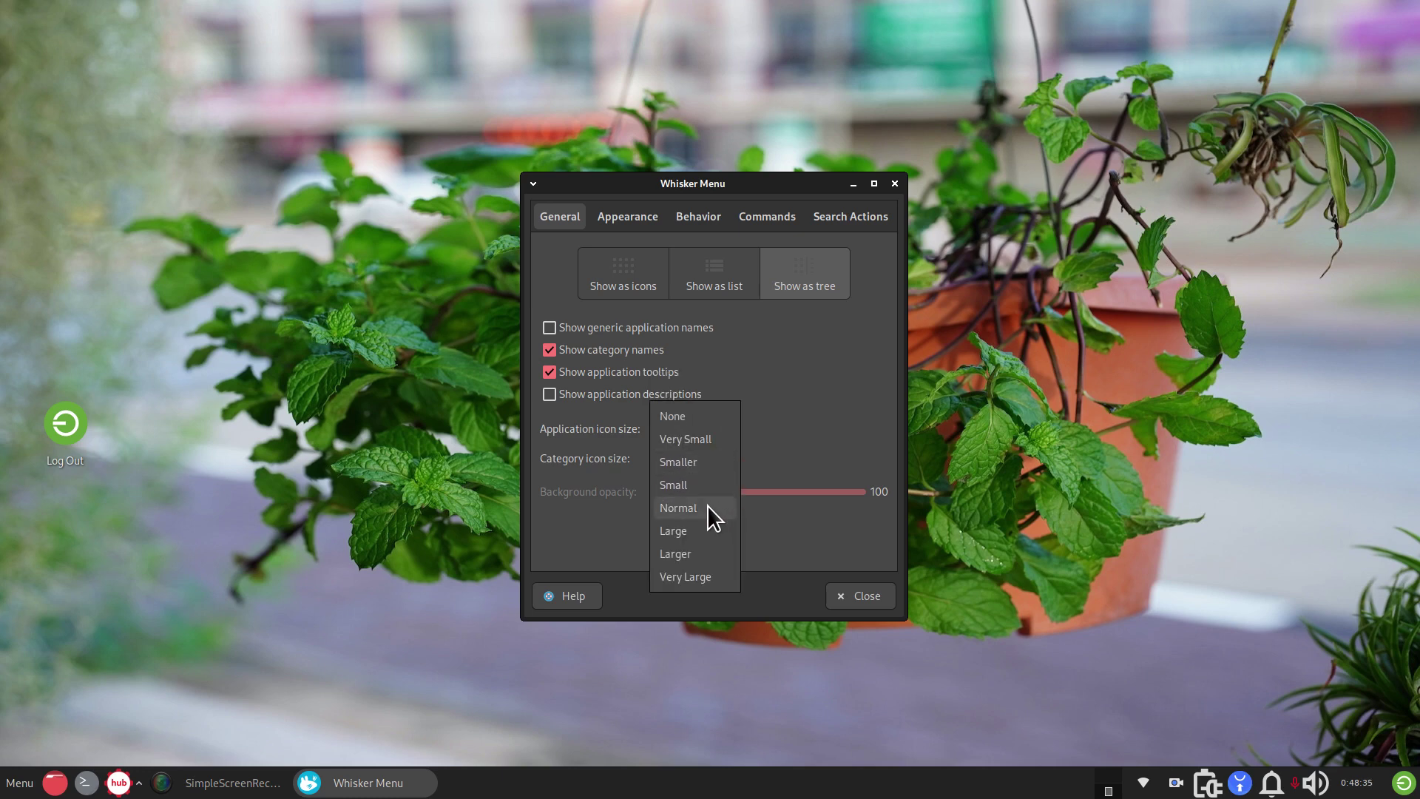
left_click(708, 505)
left_click(875, 605)
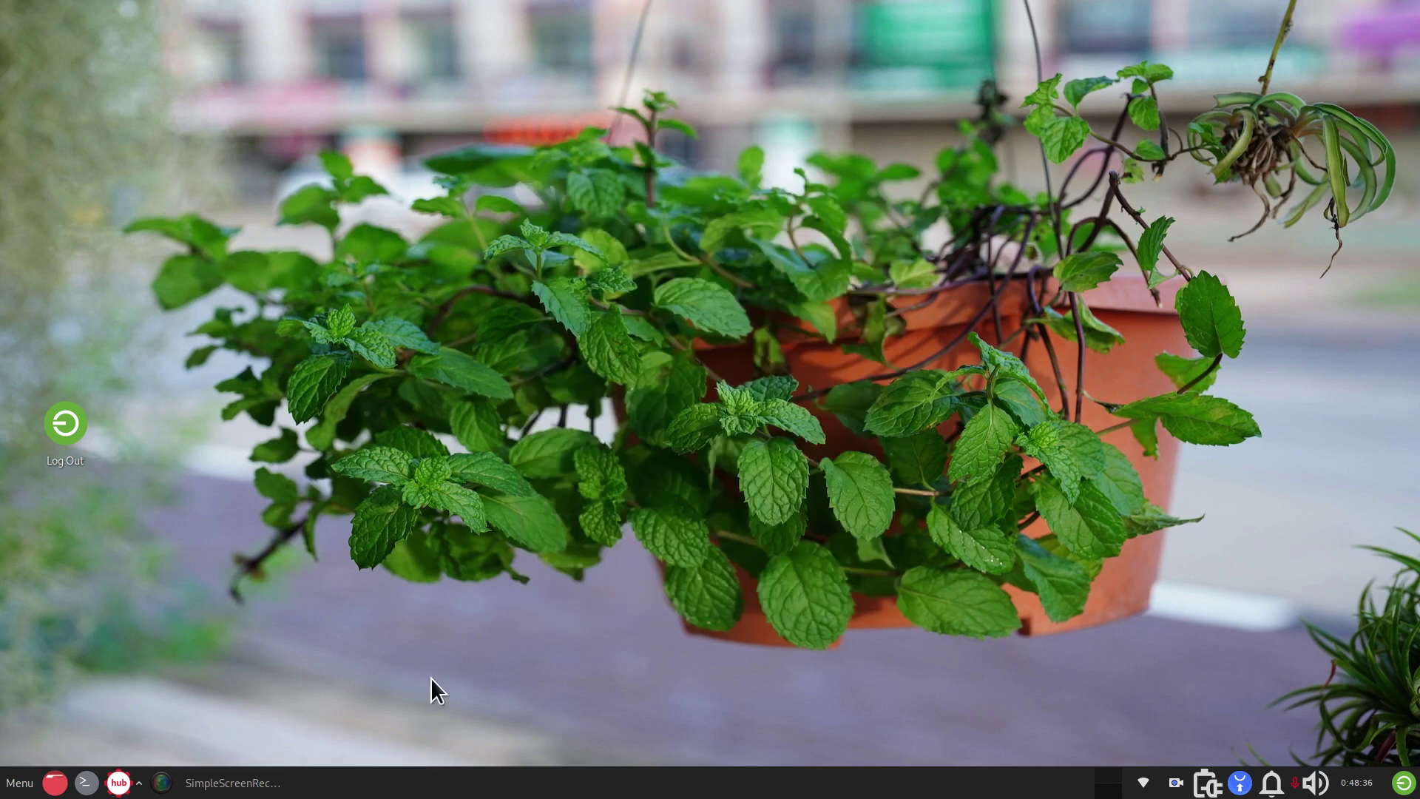
left_click(3, 788)
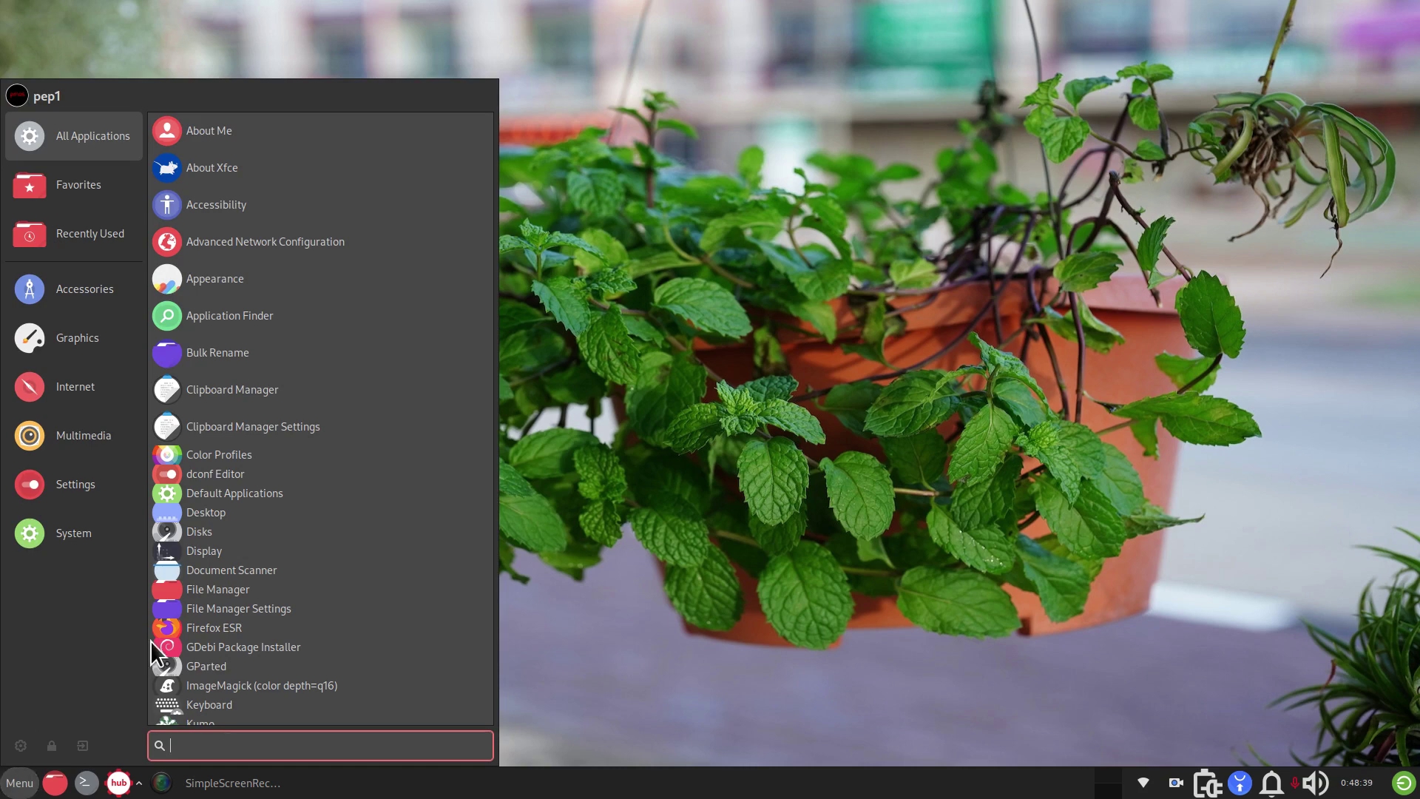
Run Screenshot from Accessories with Active window capture, close it, and reopen All Applications
left_click(97, 267)
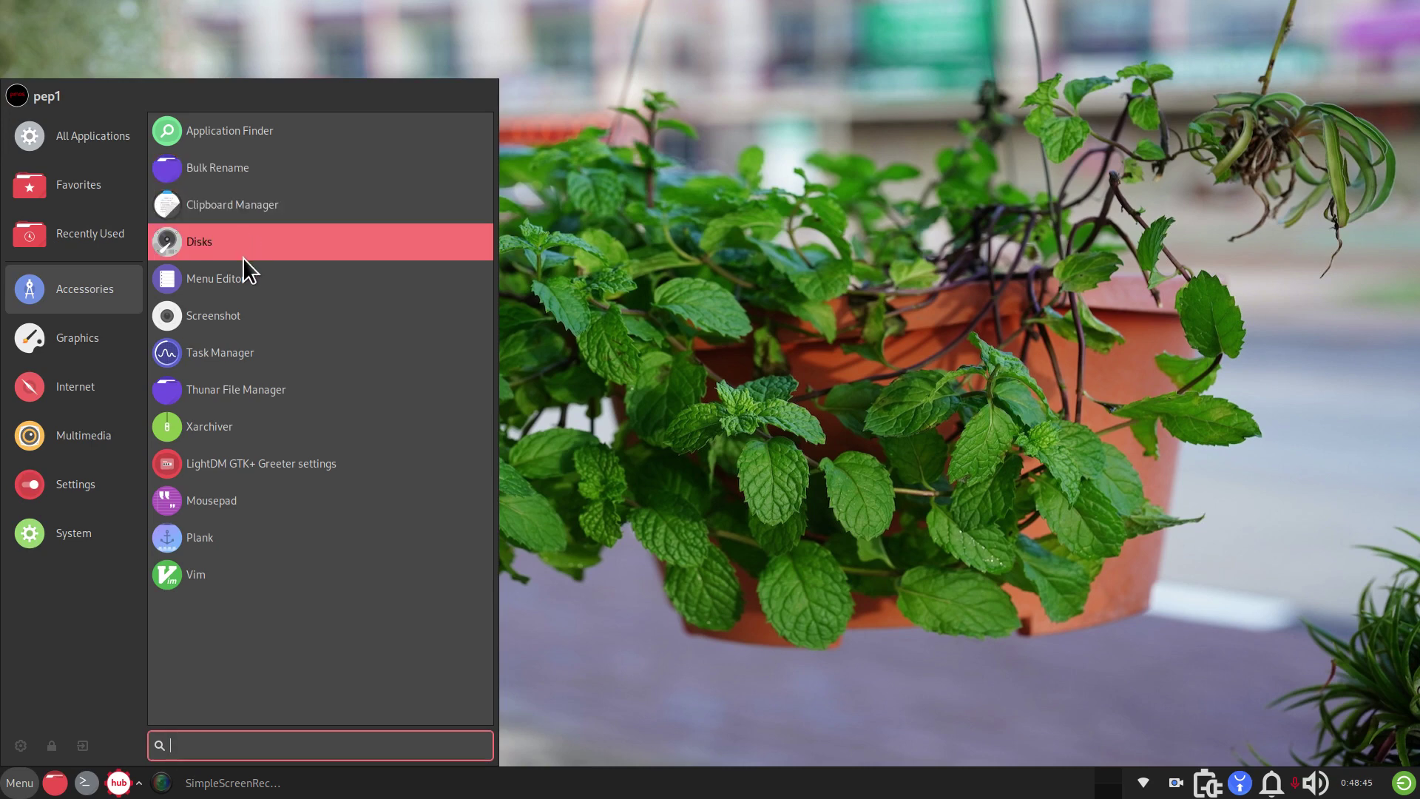
left_click(242, 320)
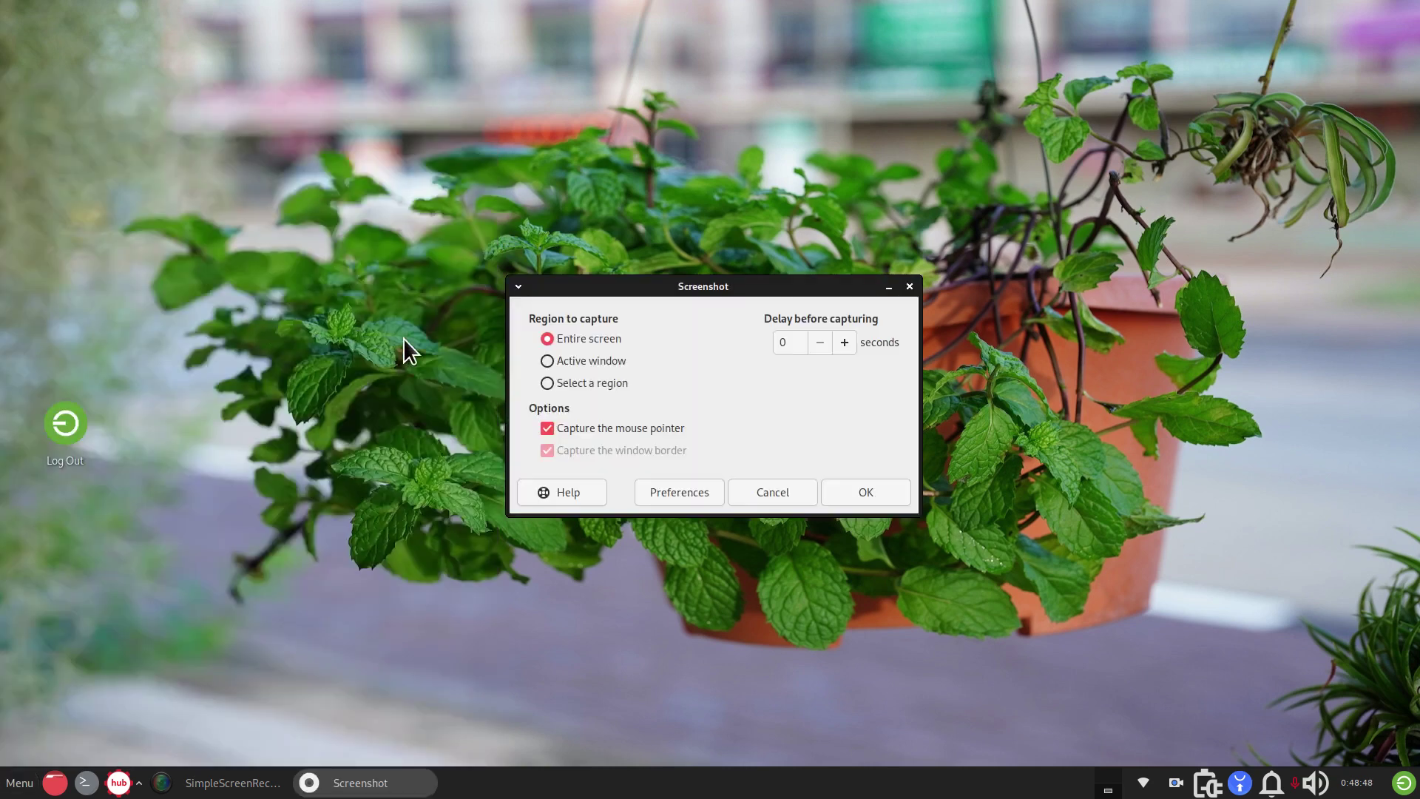
left_click(596, 364)
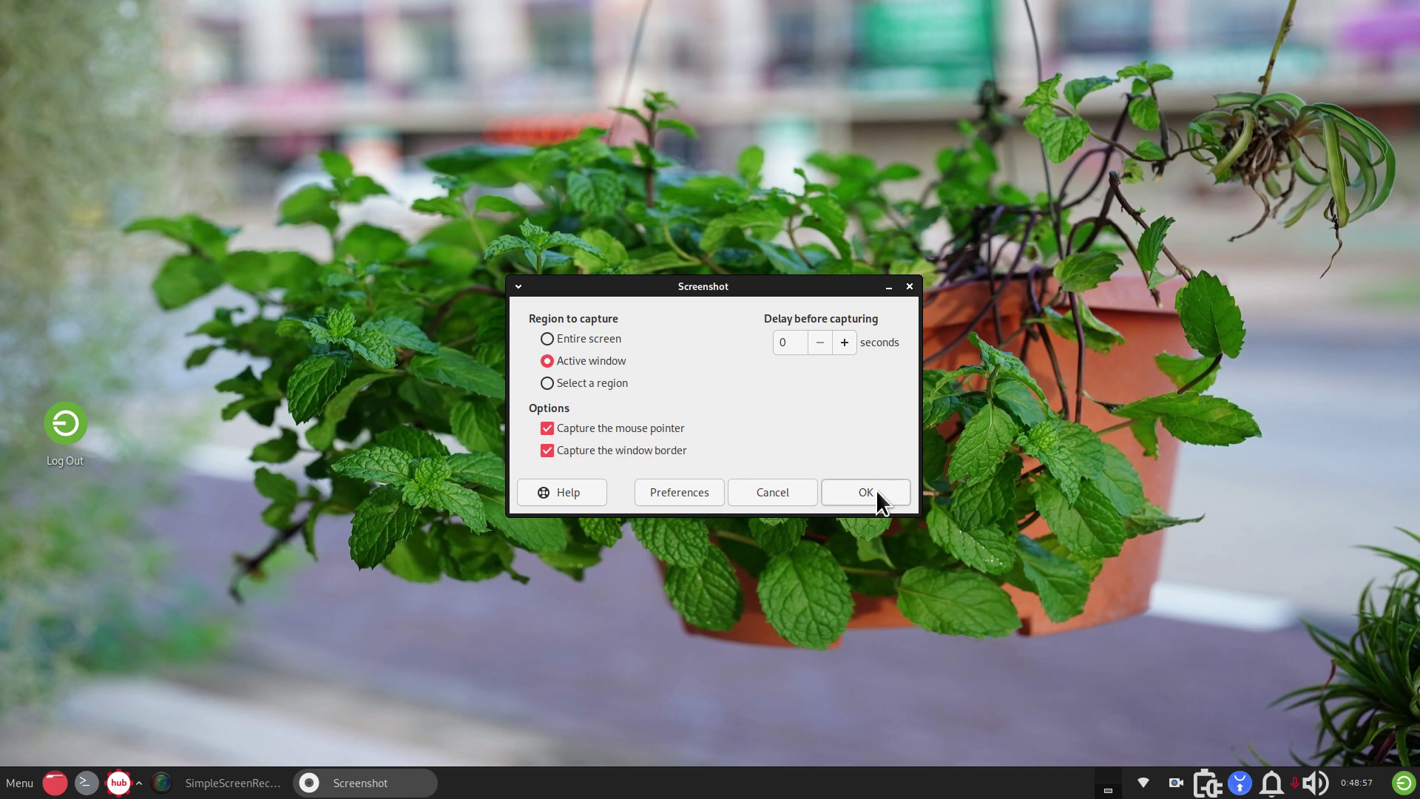
left_click(909, 286)
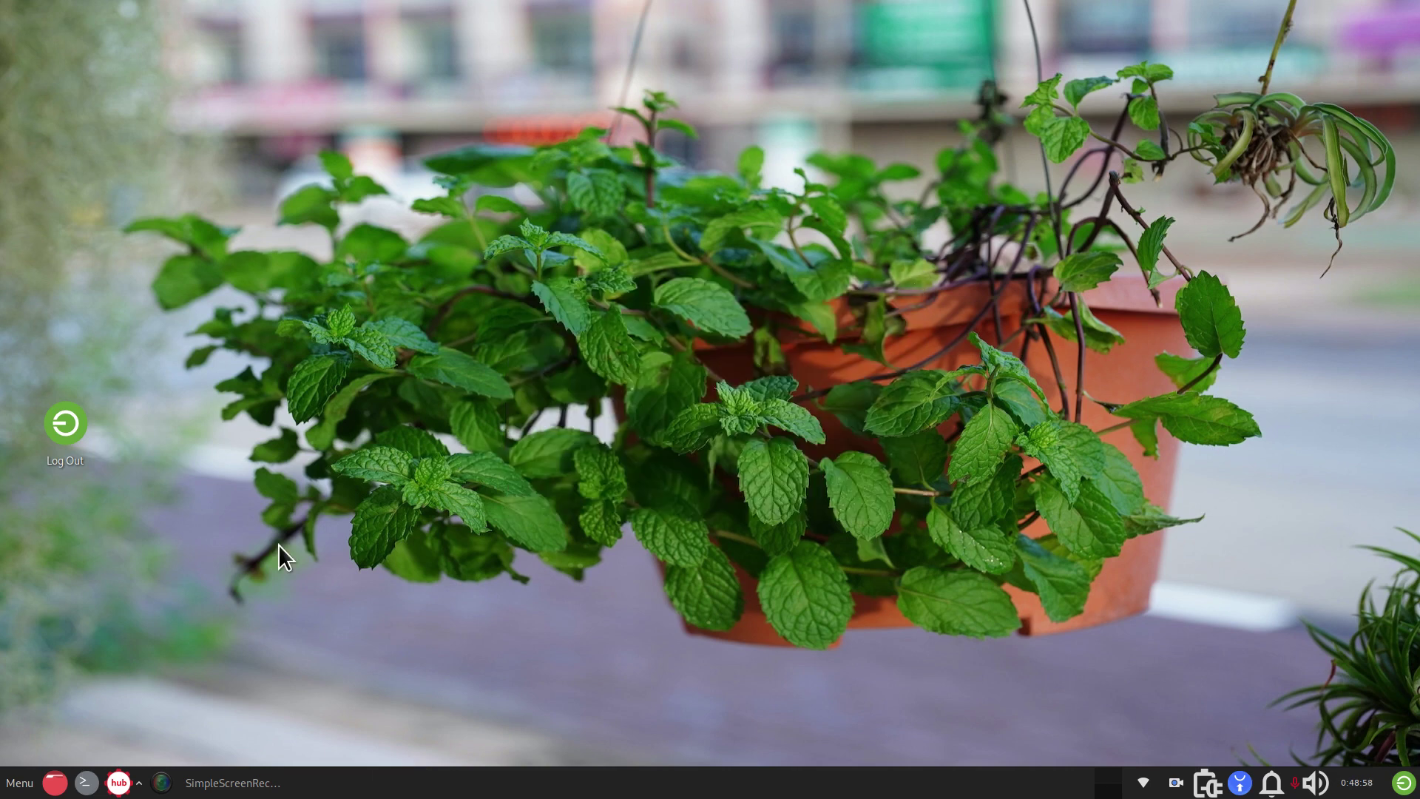
left_click(16, 783)
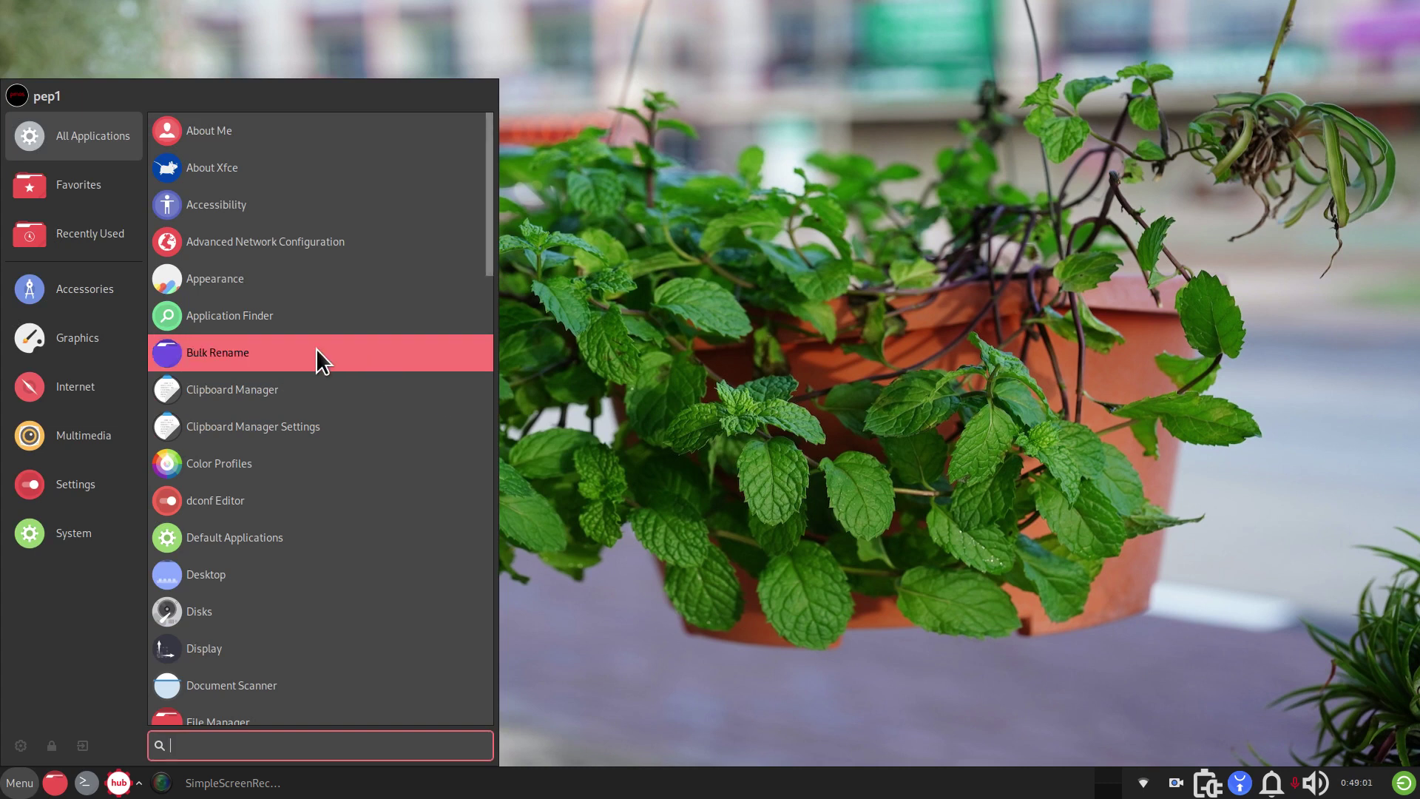
Browse the Accessories, Graphics, Internet and Multimedia categories, ending on the Settings category
left_click(86, 300)
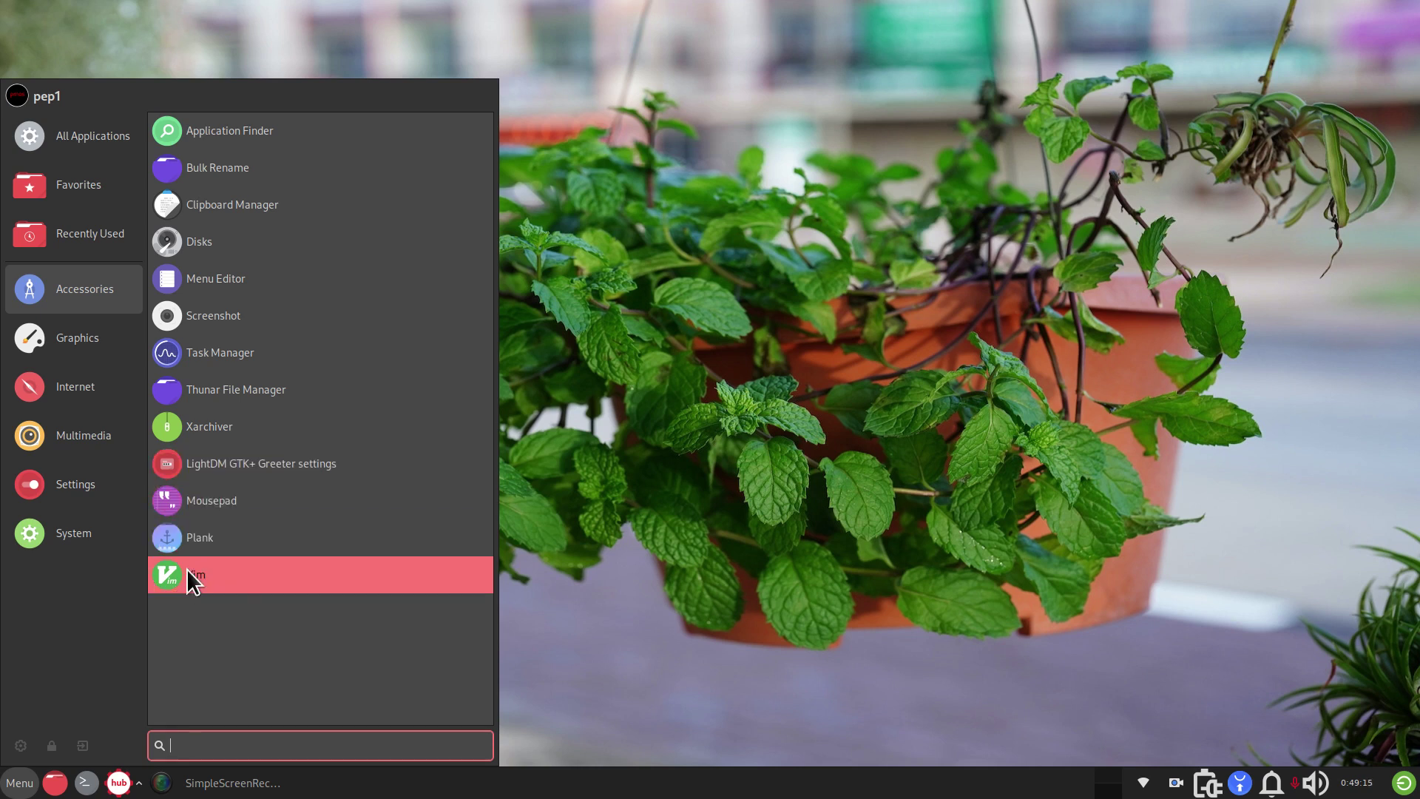
left_click(99, 354)
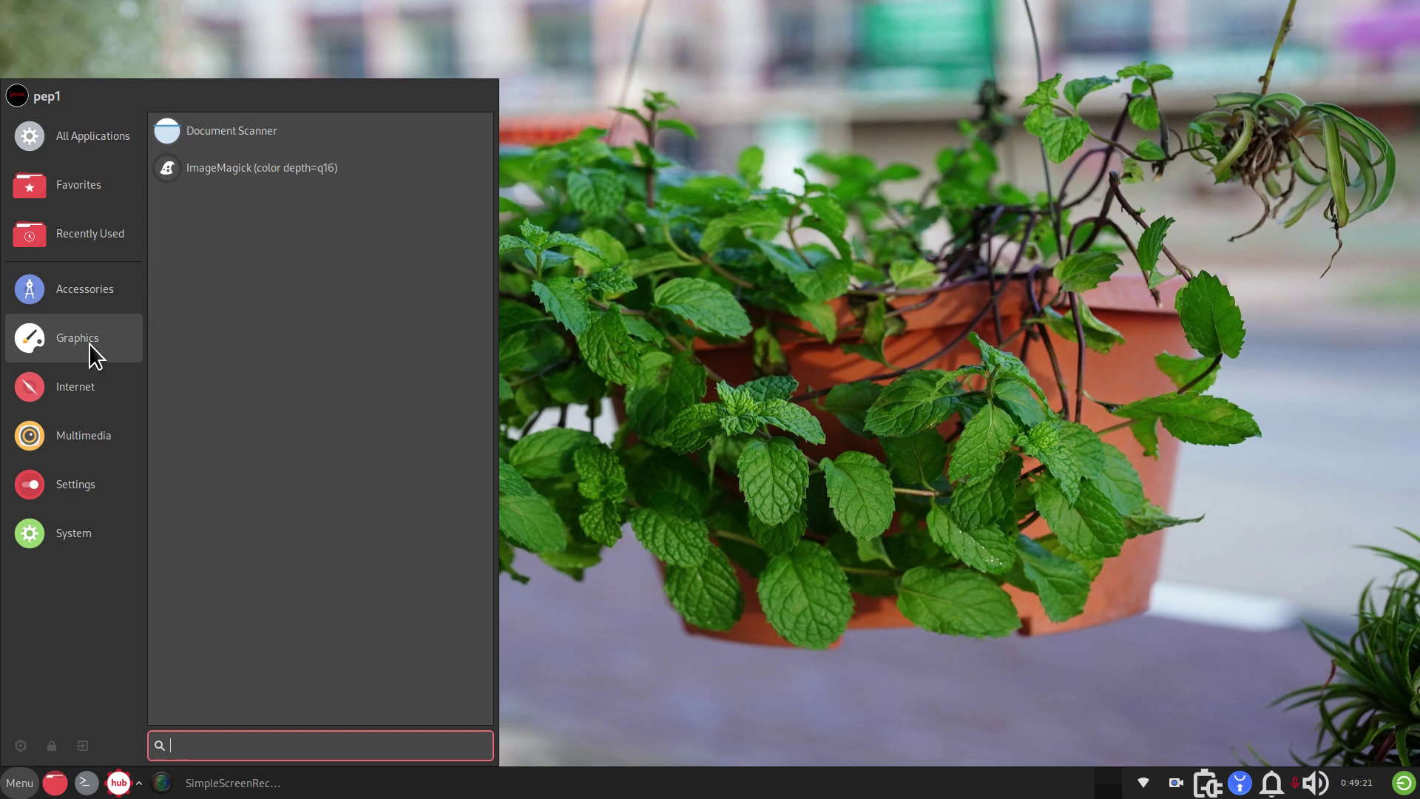
mouse_move(91, 399)
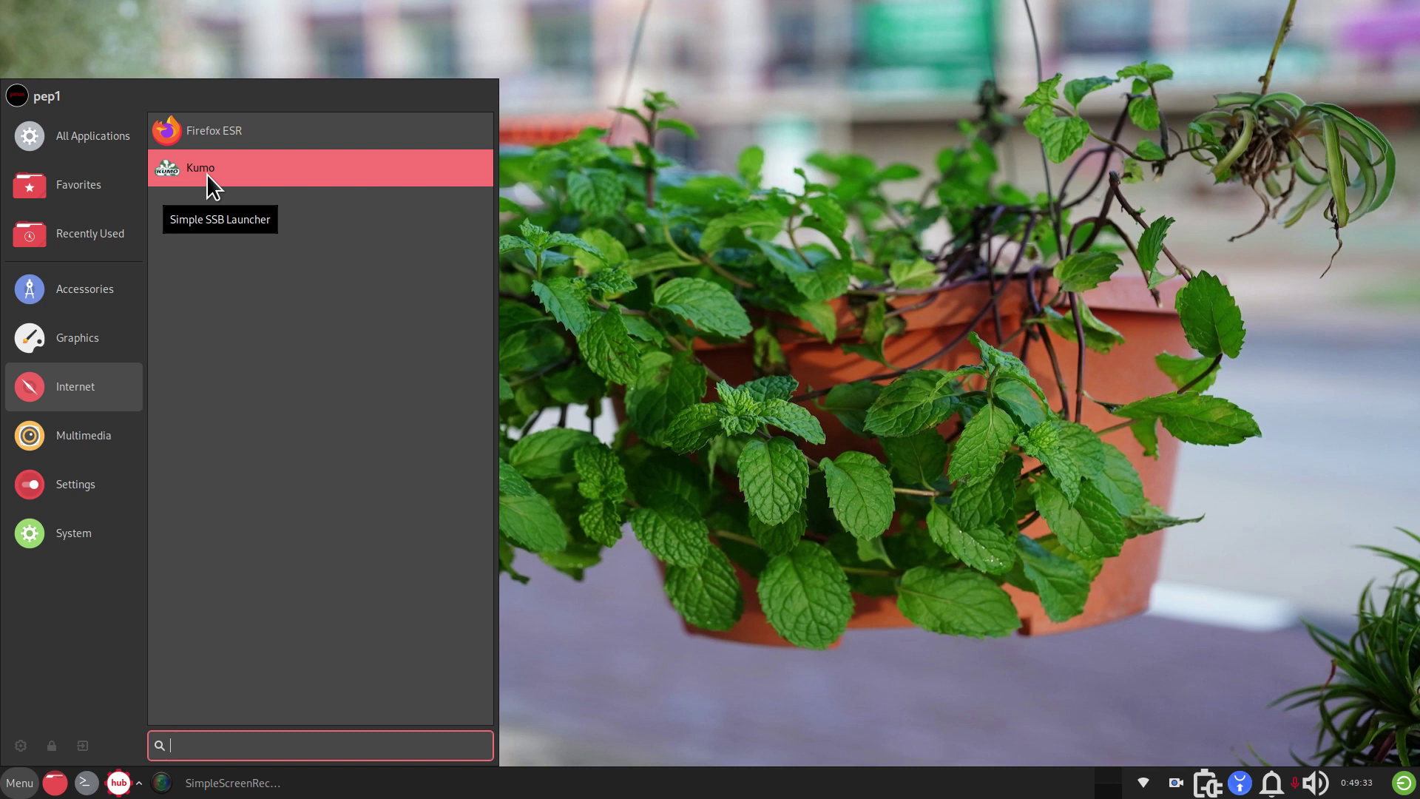
left_click(104, 444)
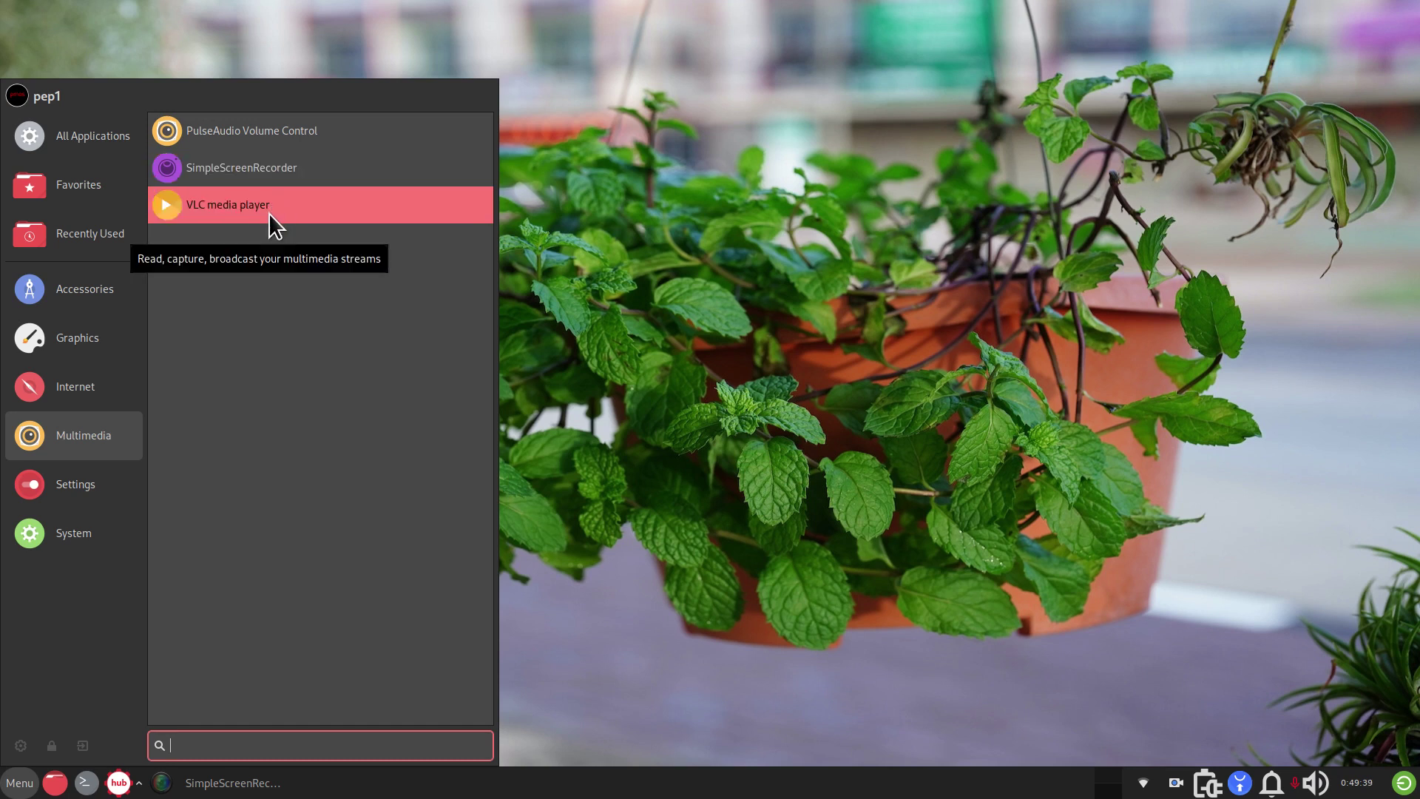
left_click(96, 501)
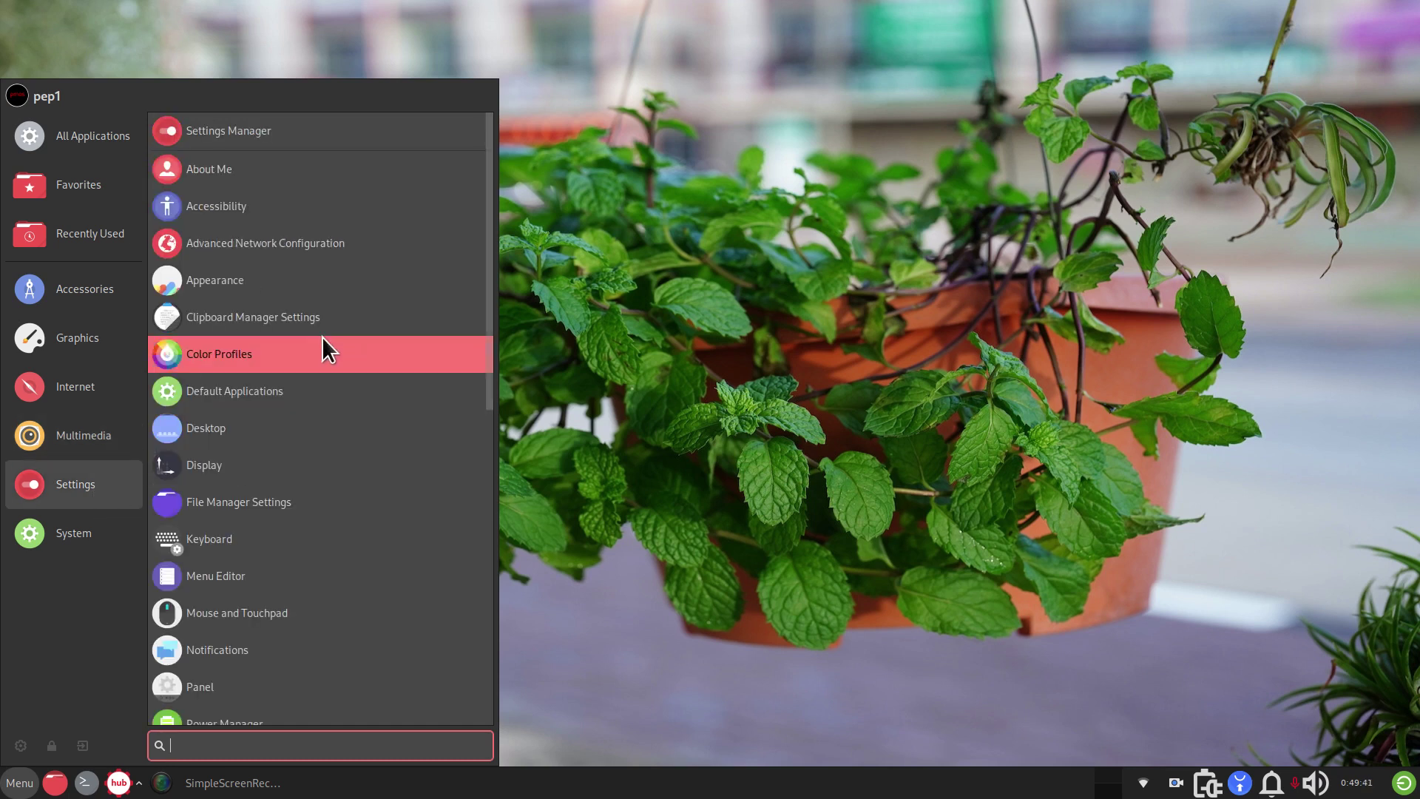
left_click(269, 132)
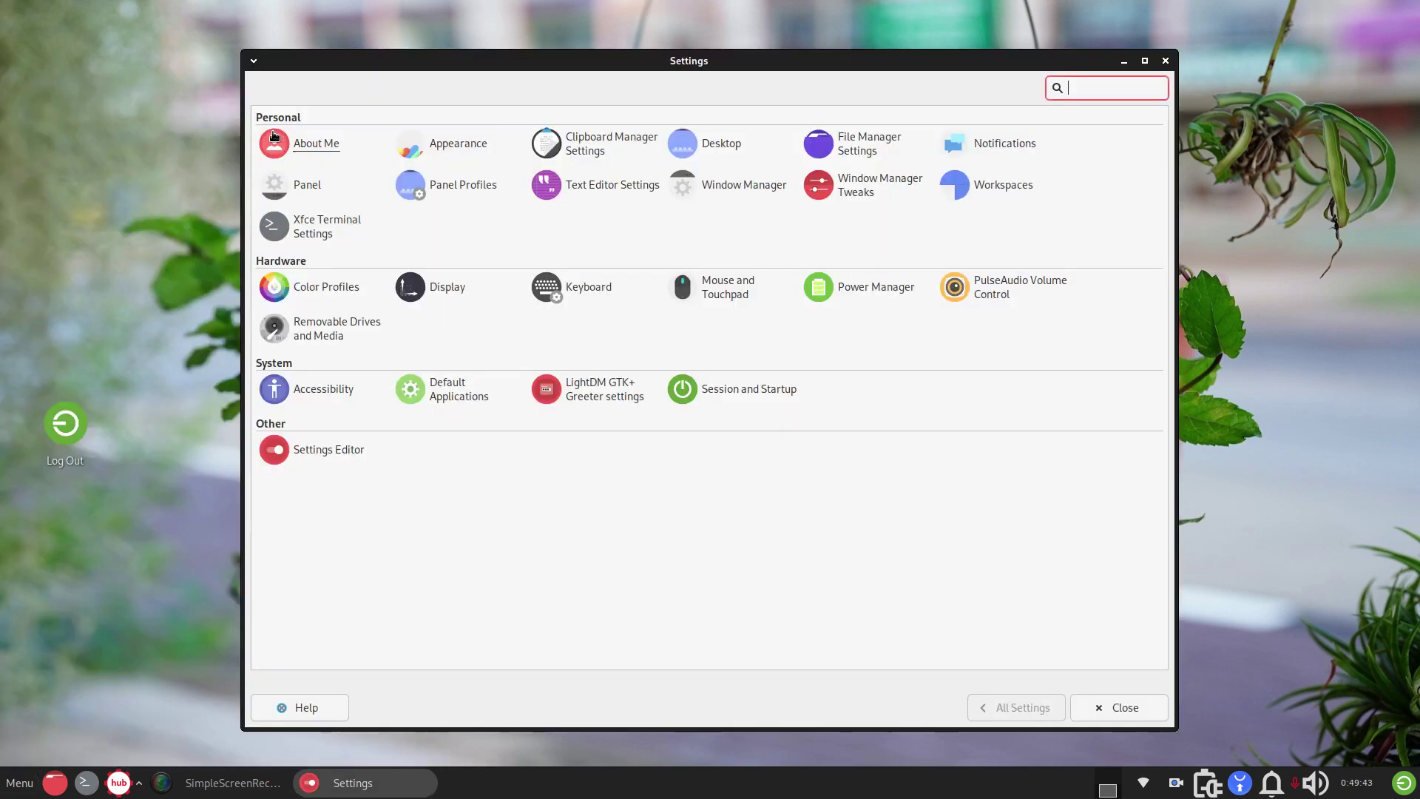
left_click(432, 146)
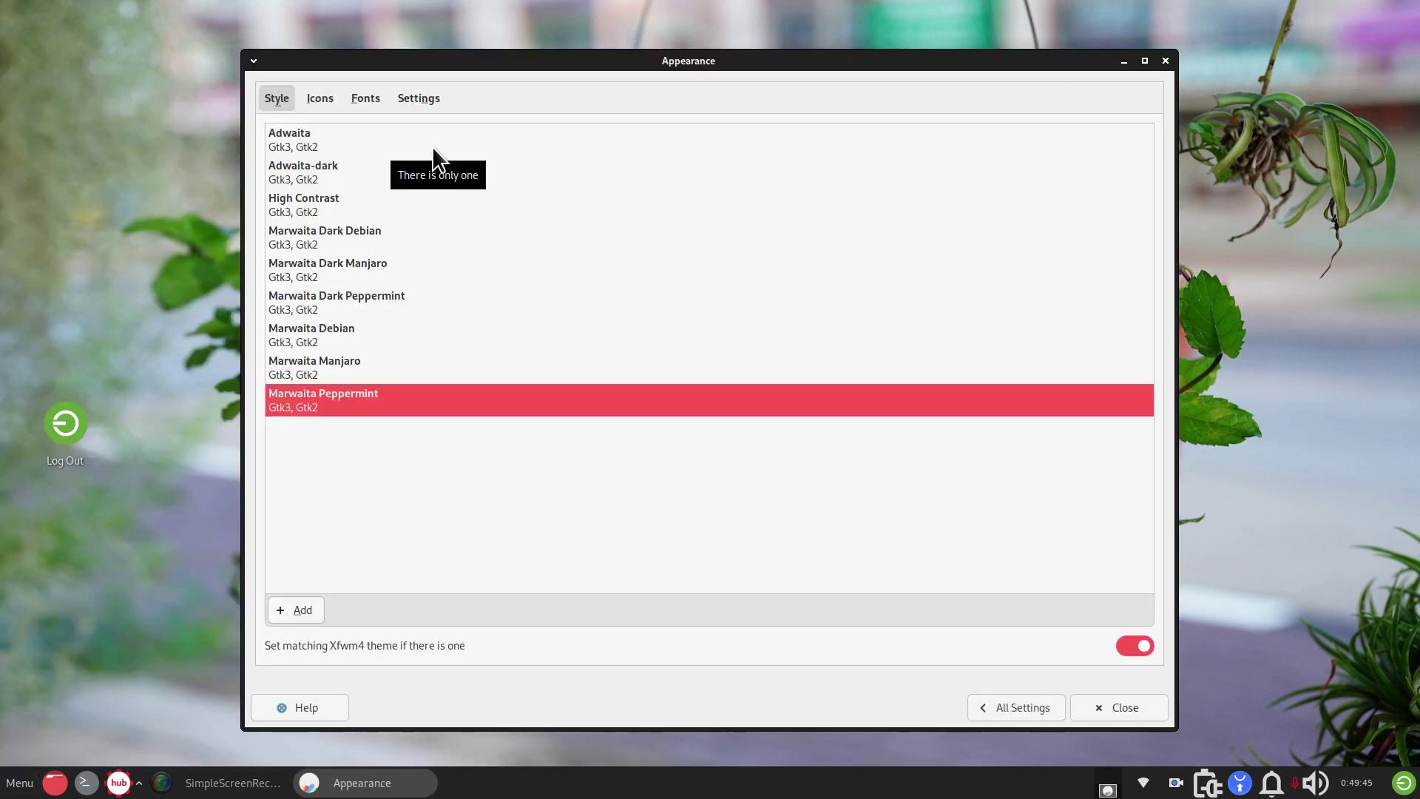
left_click(316, 98)
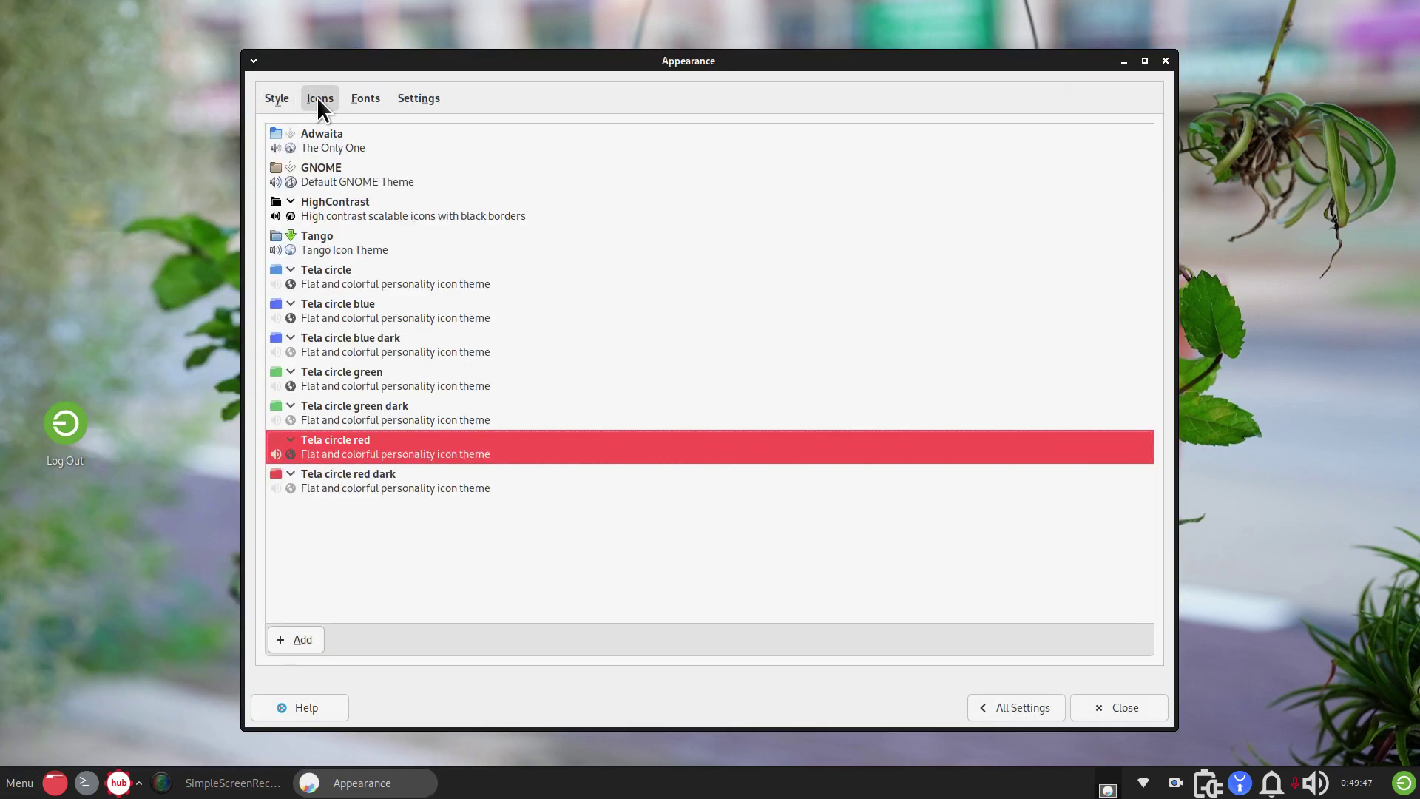
left_click(355, 95)
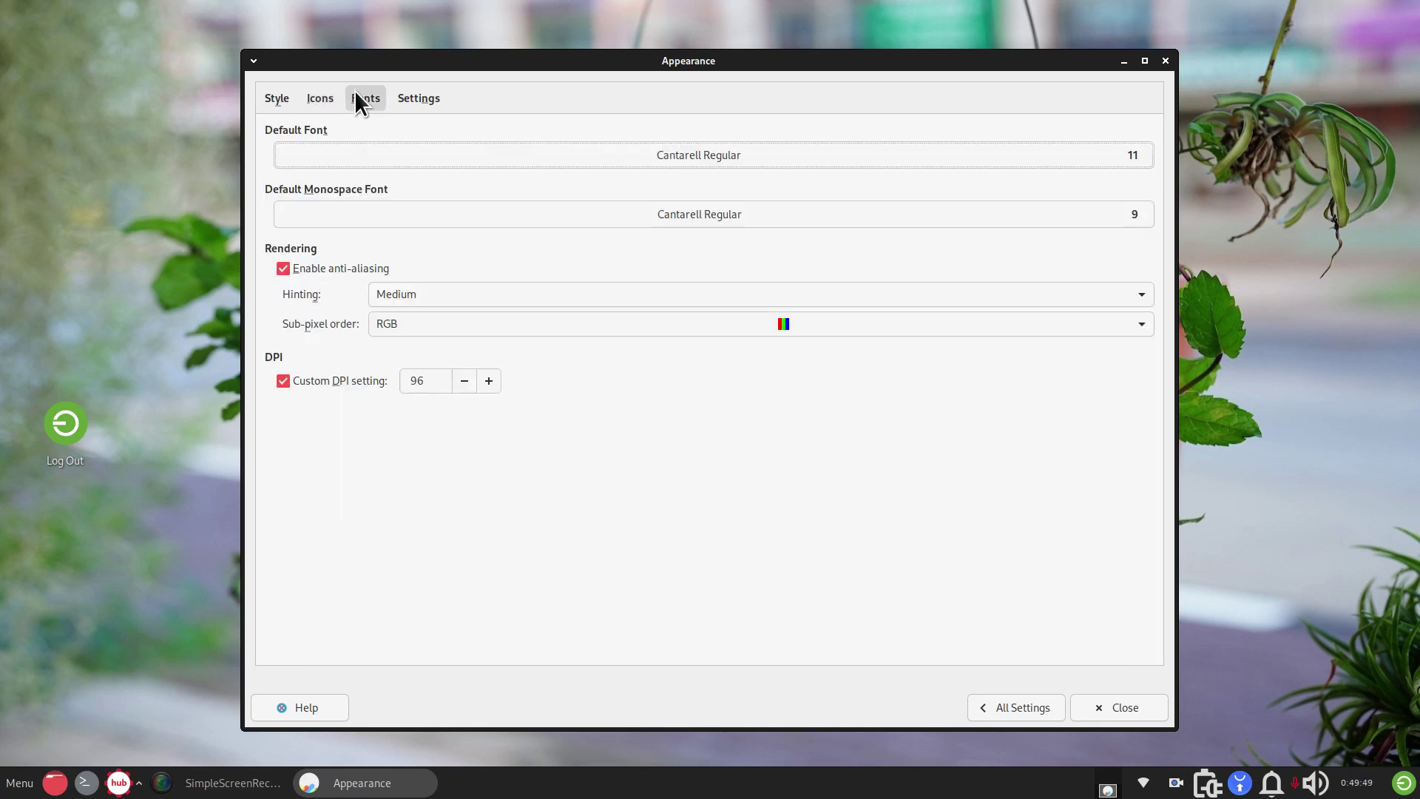
left_click(1083, 163)
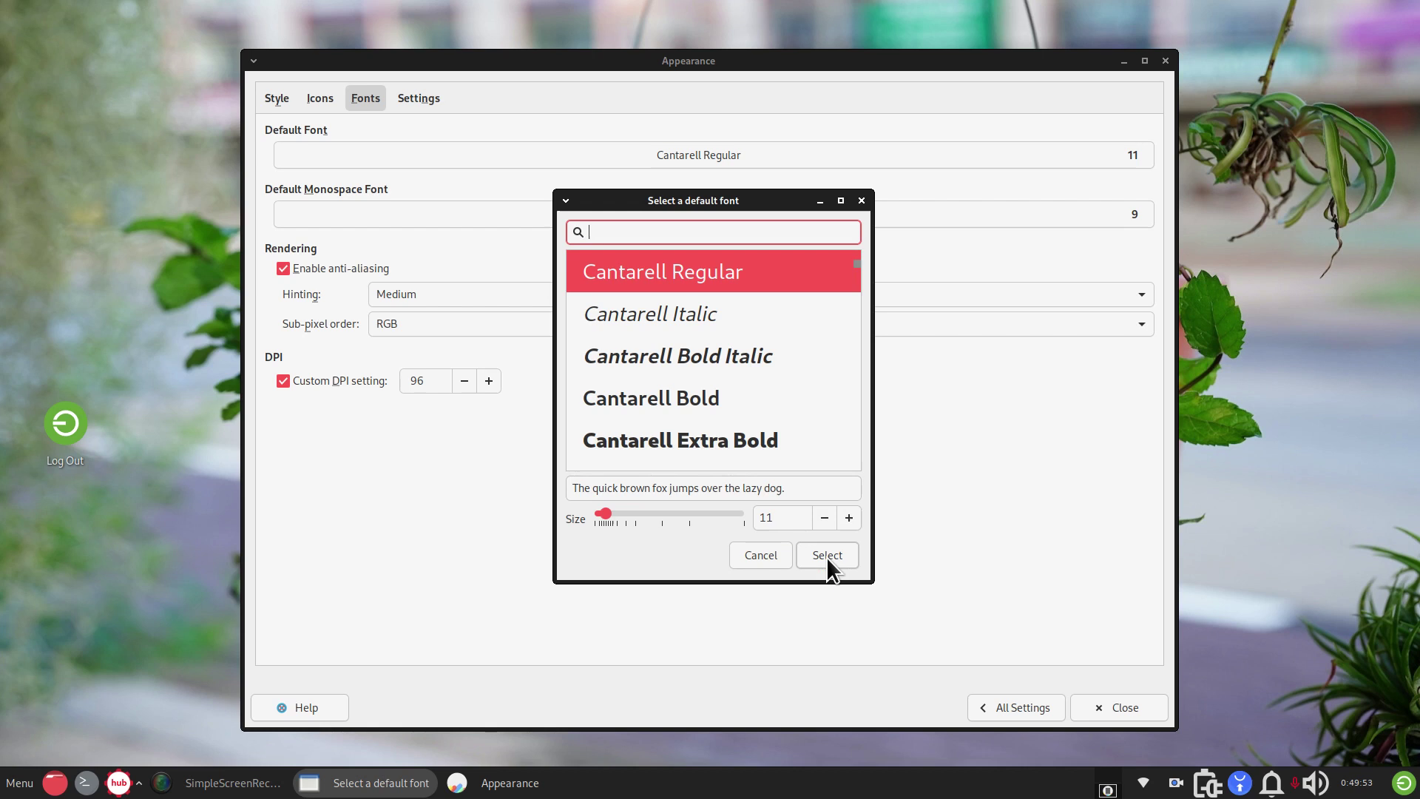
left_click(758, 555)
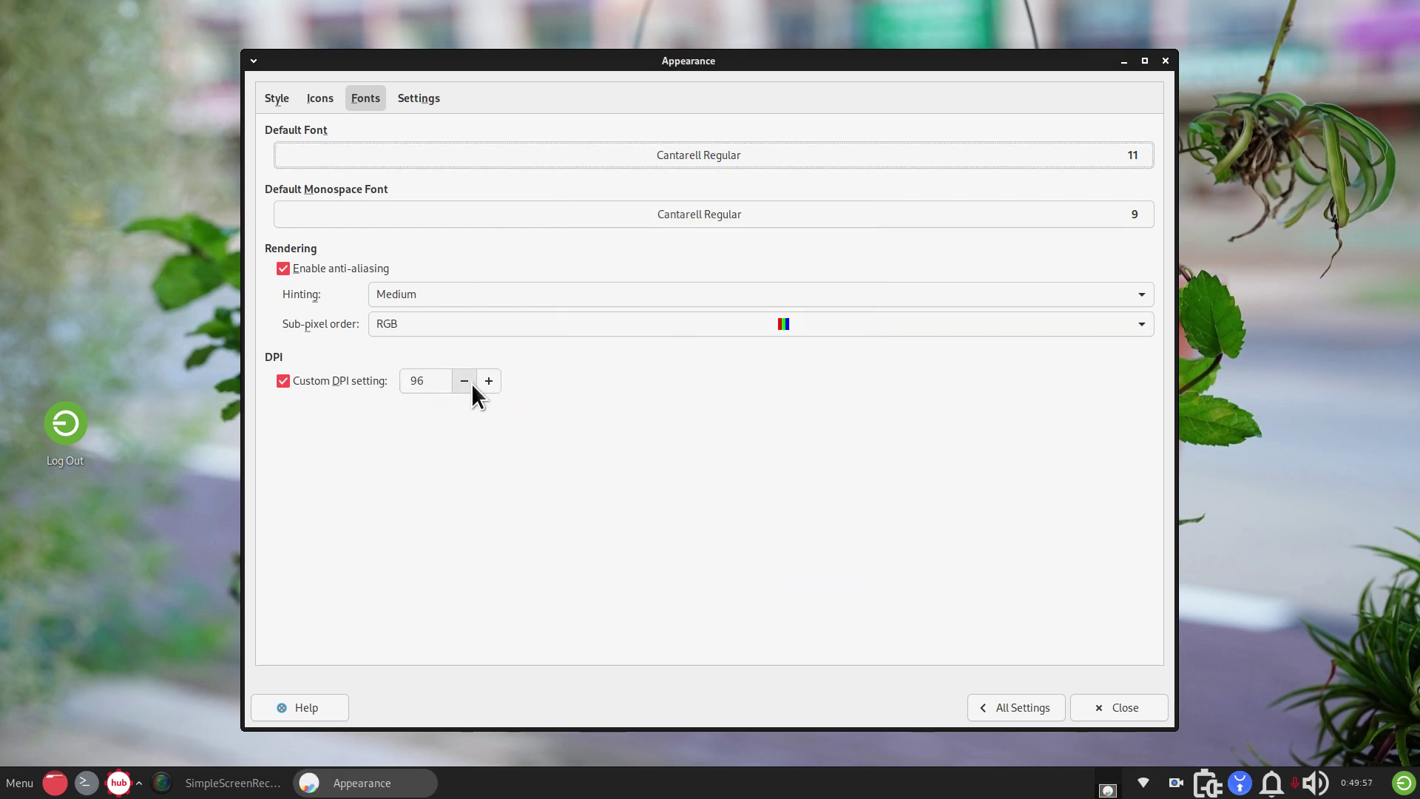
left_click(428, 97)
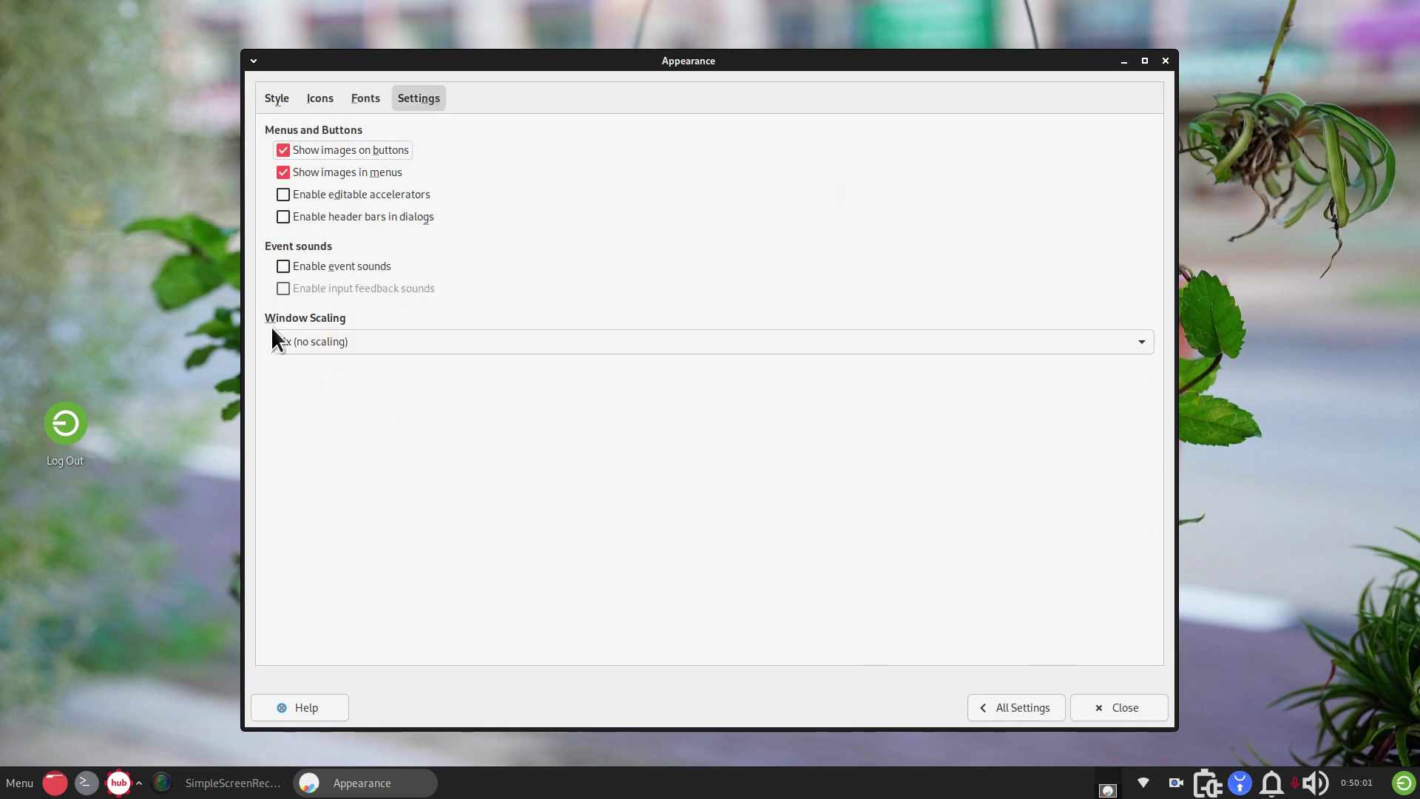
left_click(999, 707)
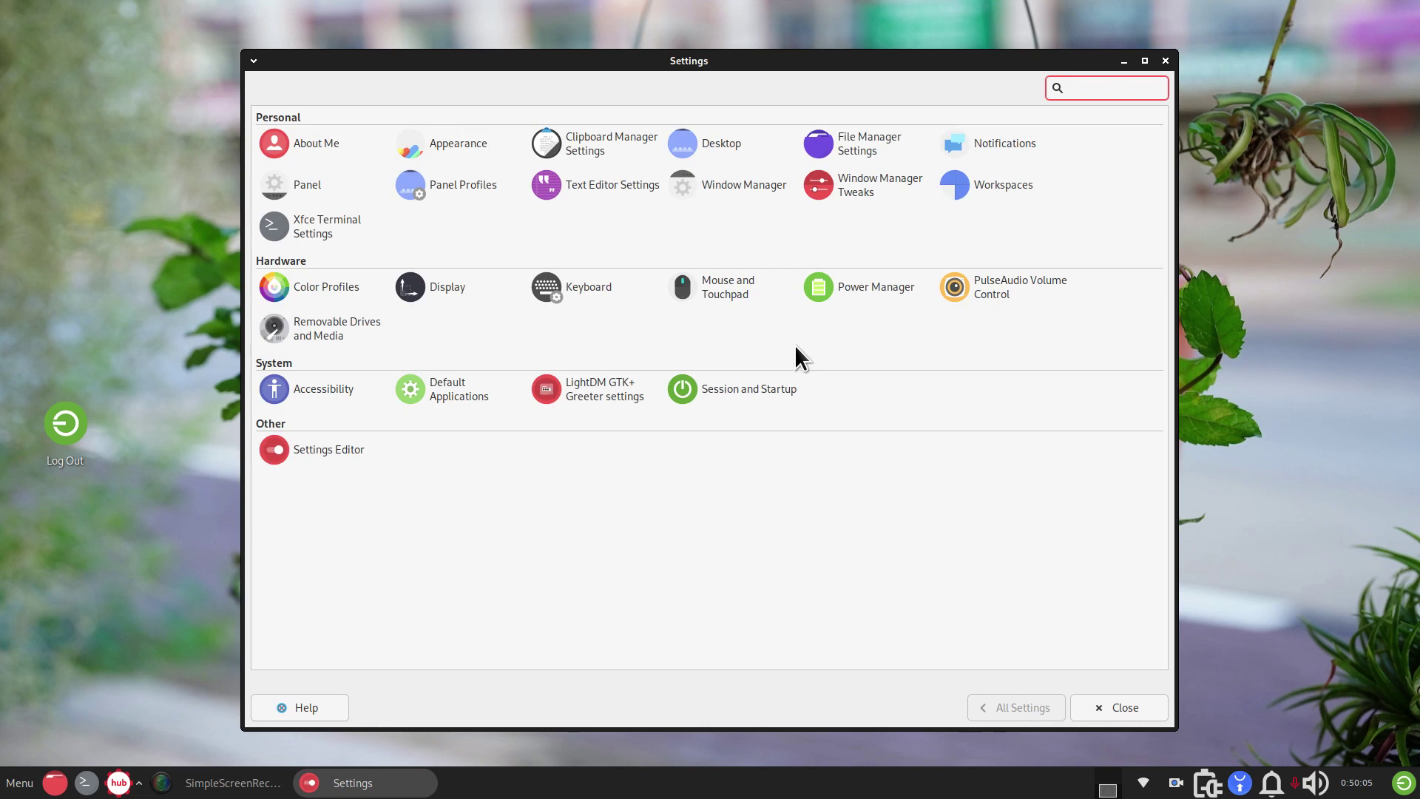
left_click(318, 143)
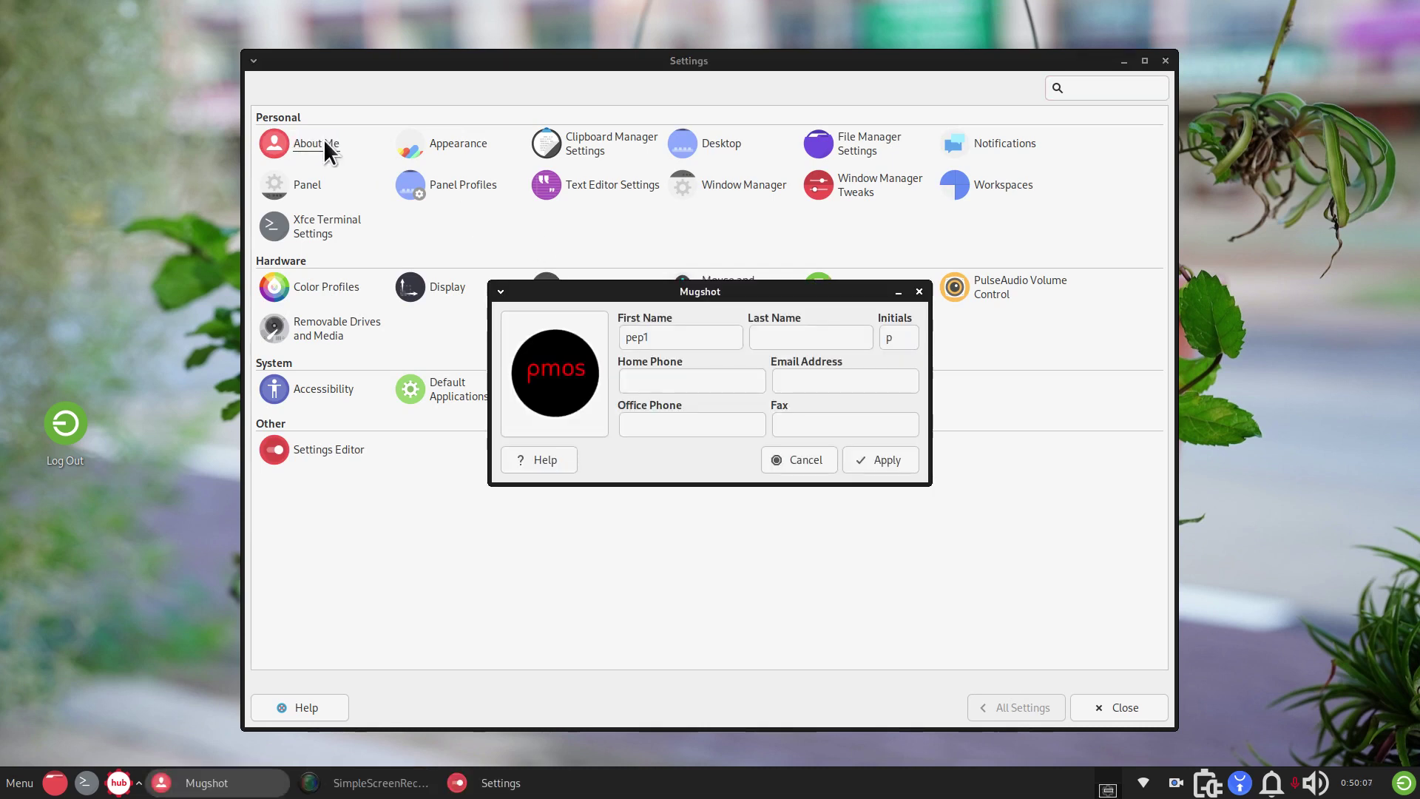
left_click(571, 388)
left_click(566, 449)
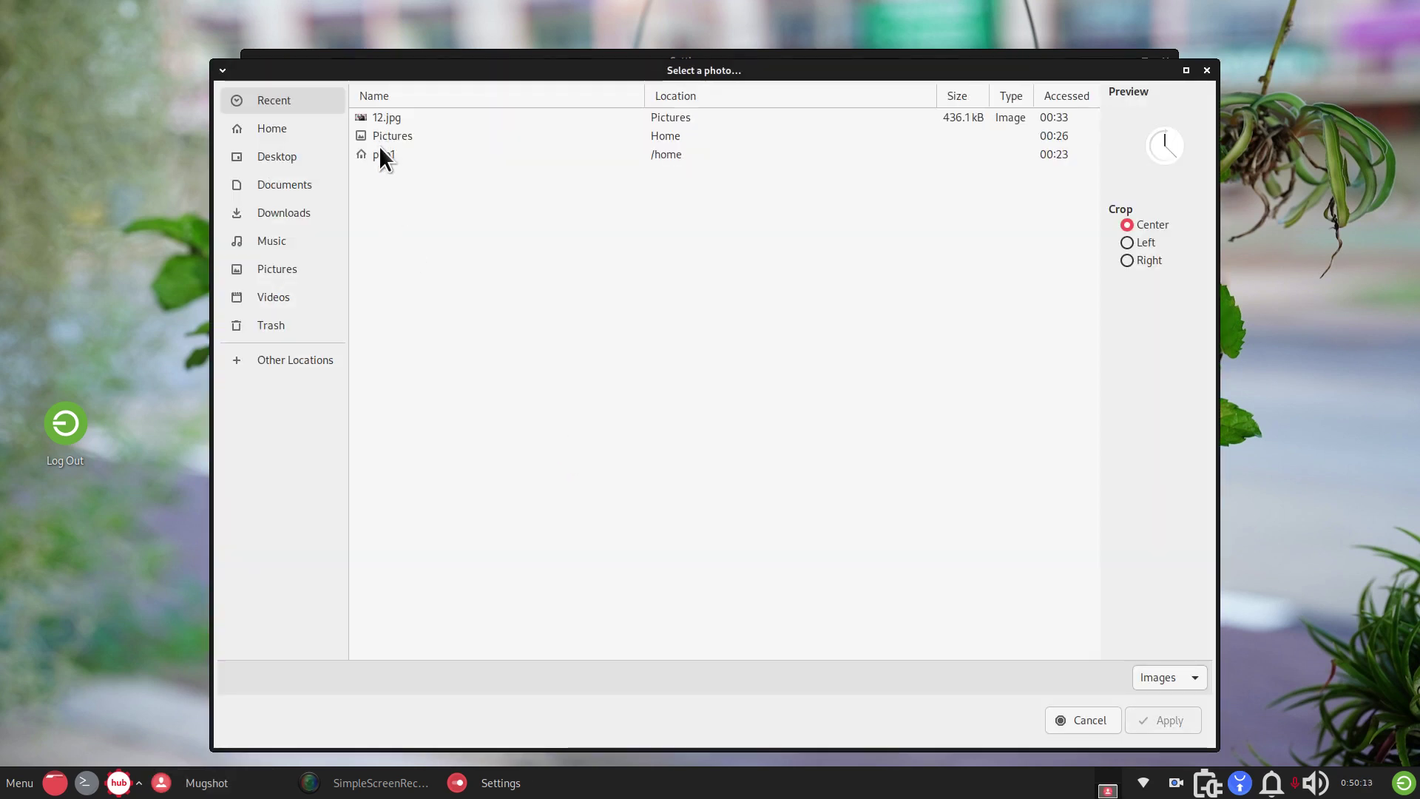
left_click(1074, 717)
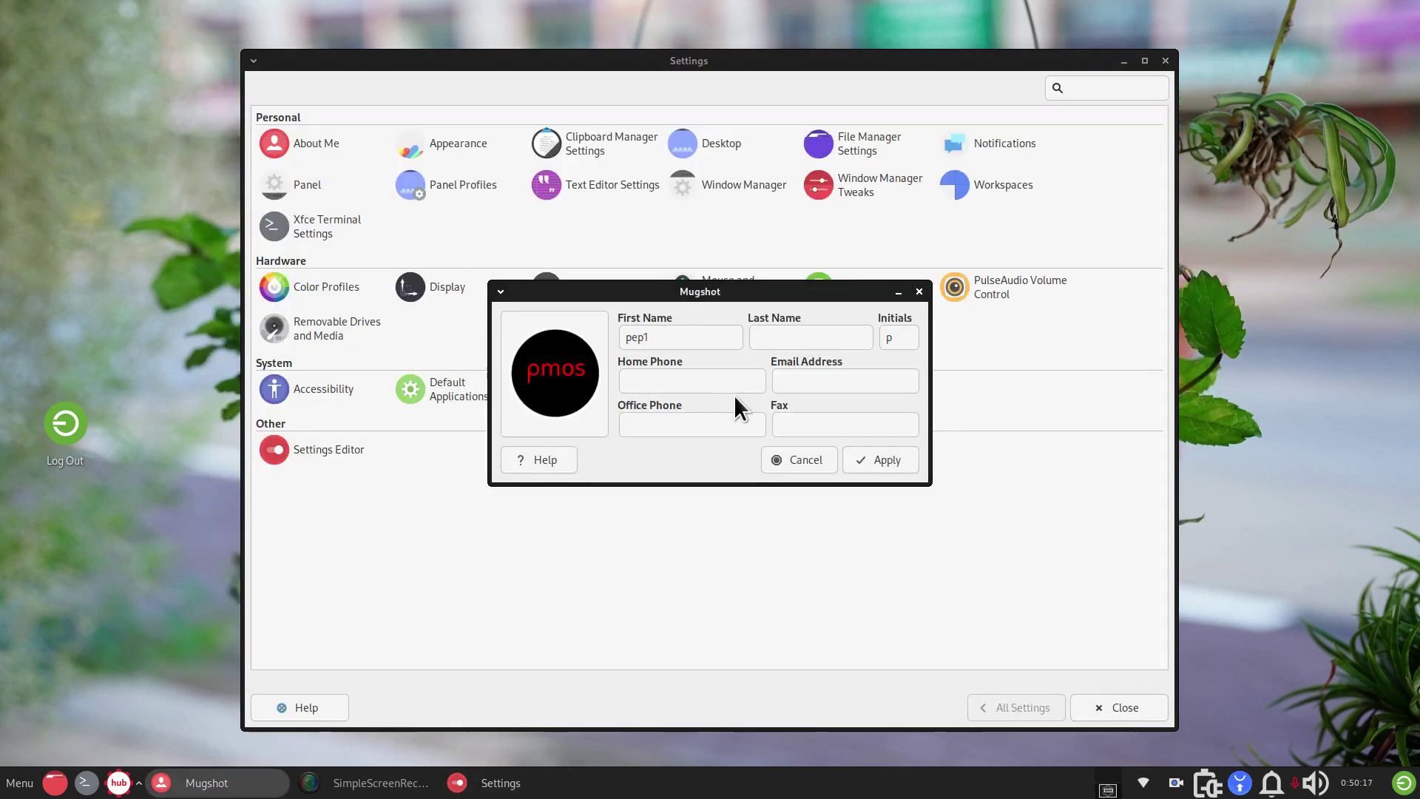
left_click(799, 460)
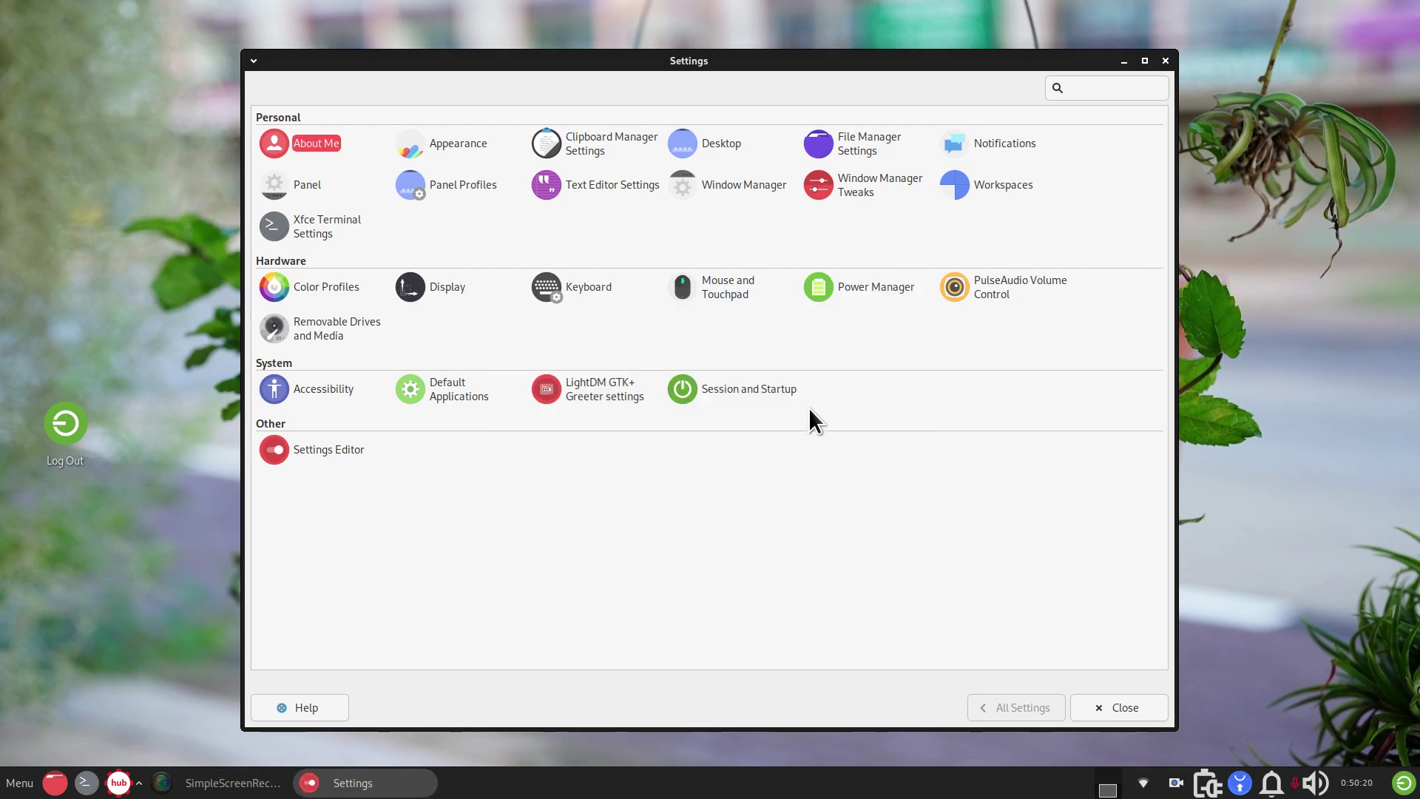
left_click(613, 142)
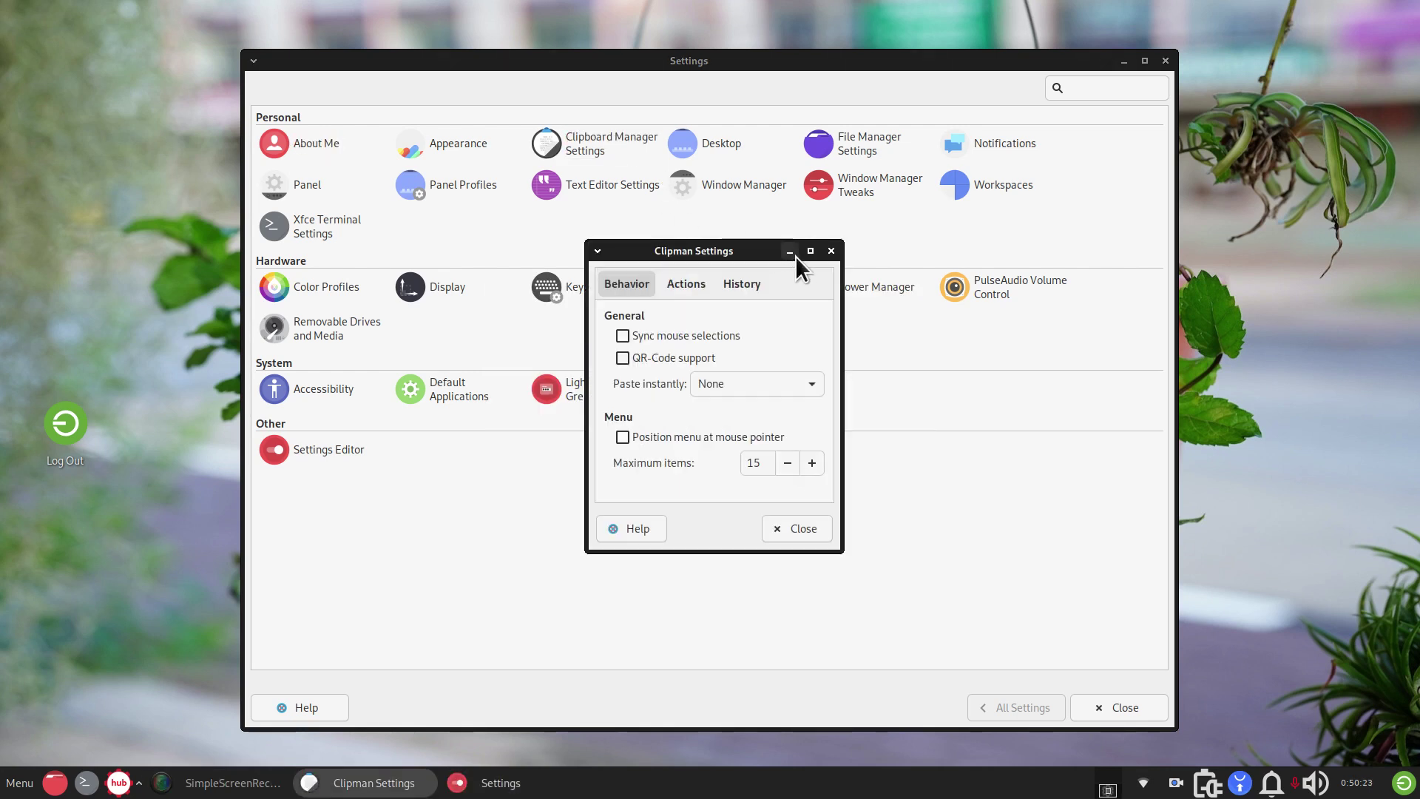
left_click(831, 252)
left_click(729, 149)
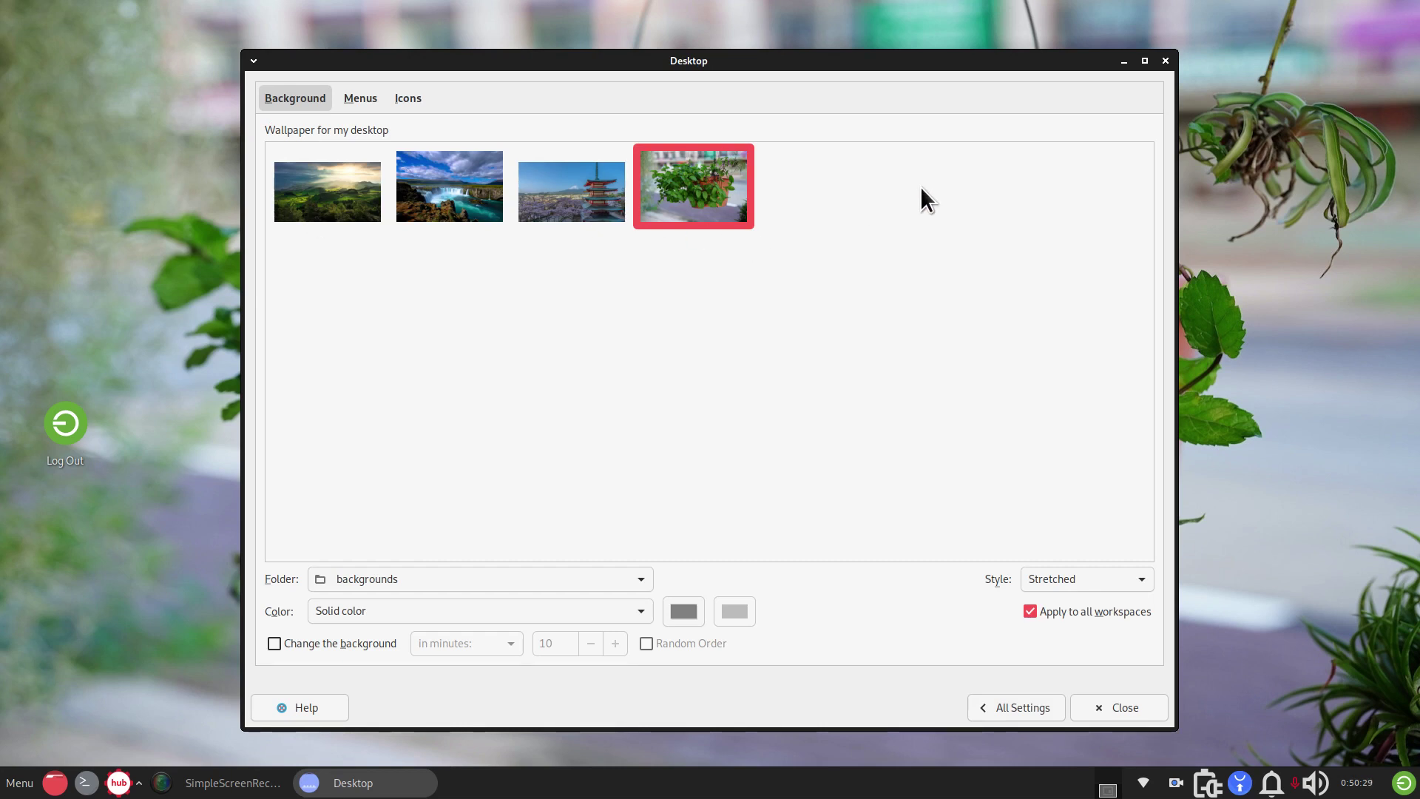
left_click(998, 706)
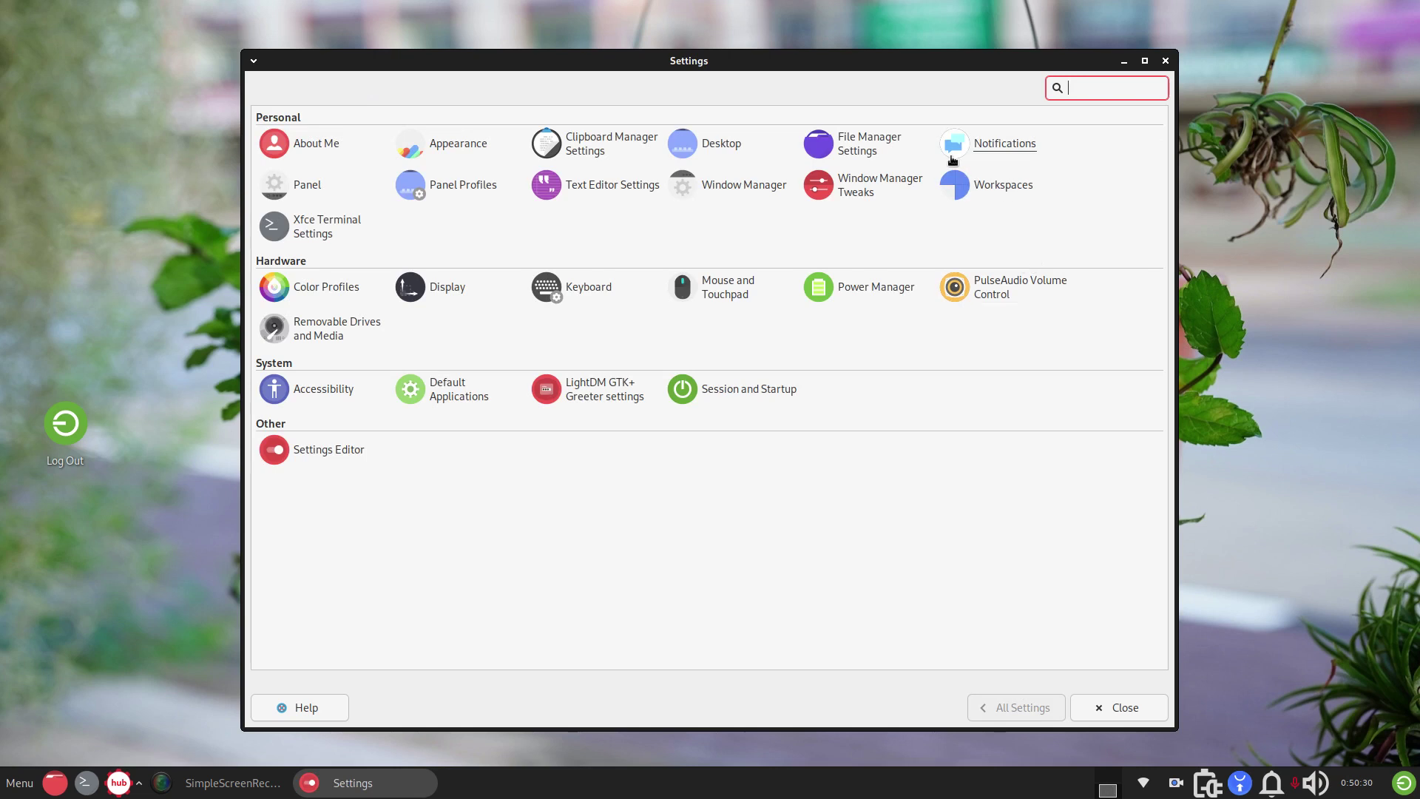
left_click(875, 148)
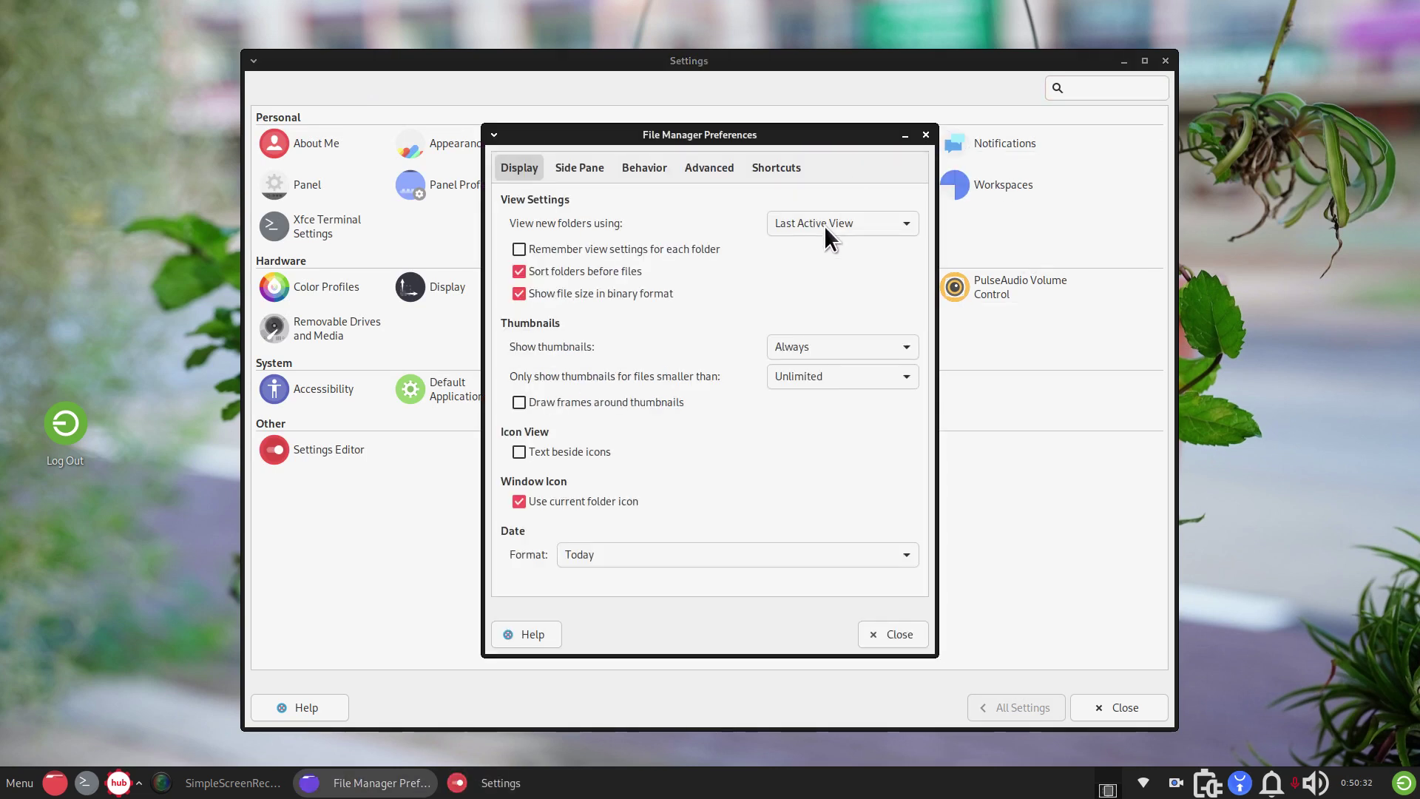
left_click(642, 174)
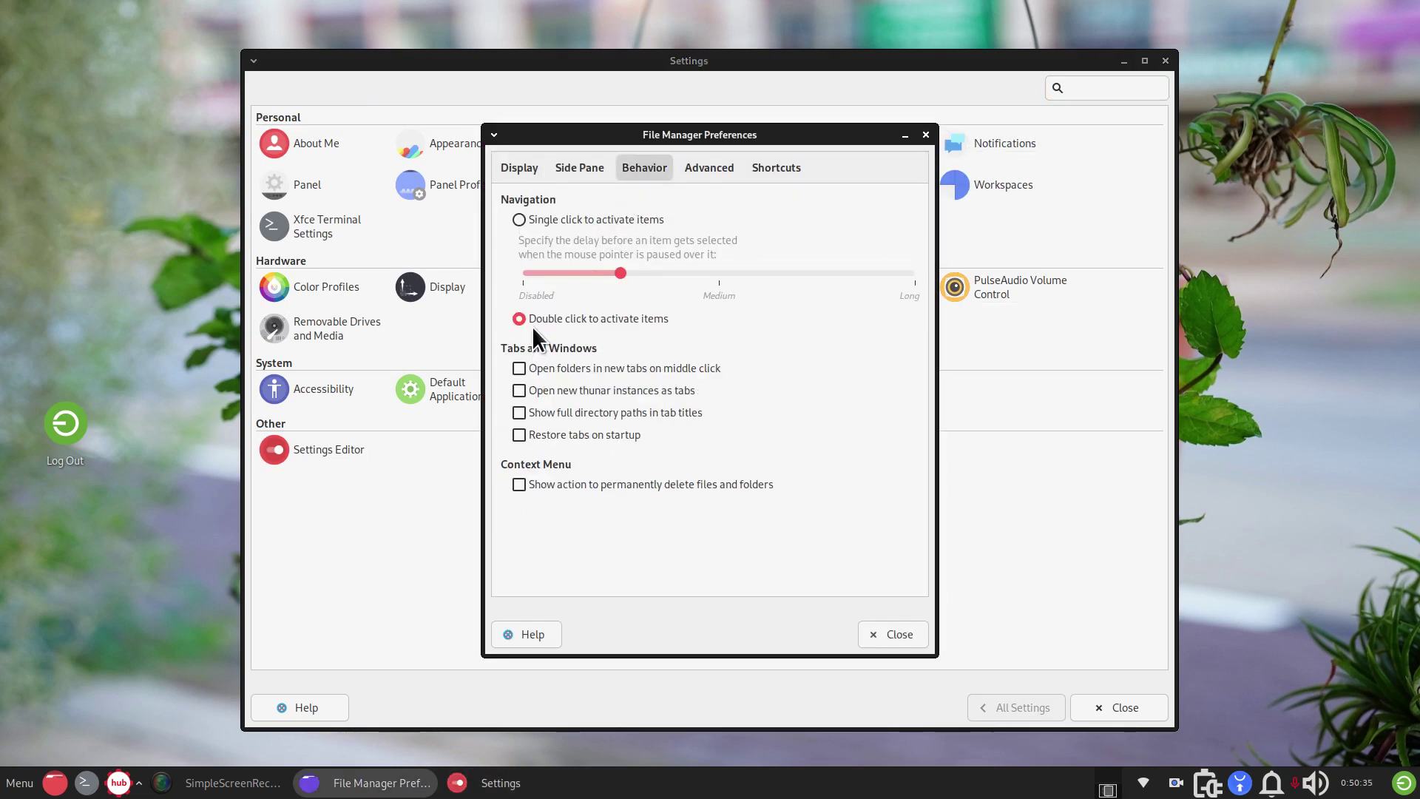
left_click(926, 135)
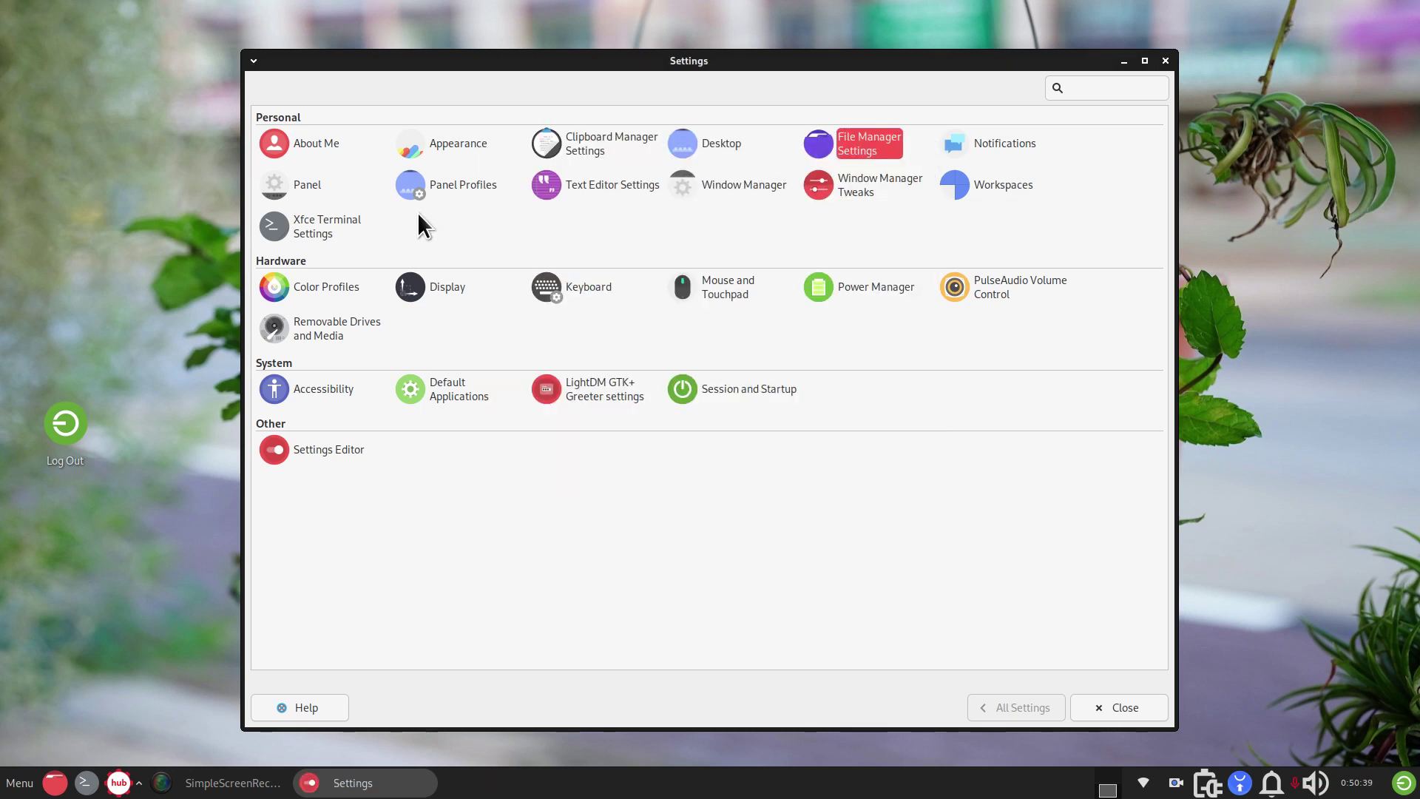
left_click(1014, 147)
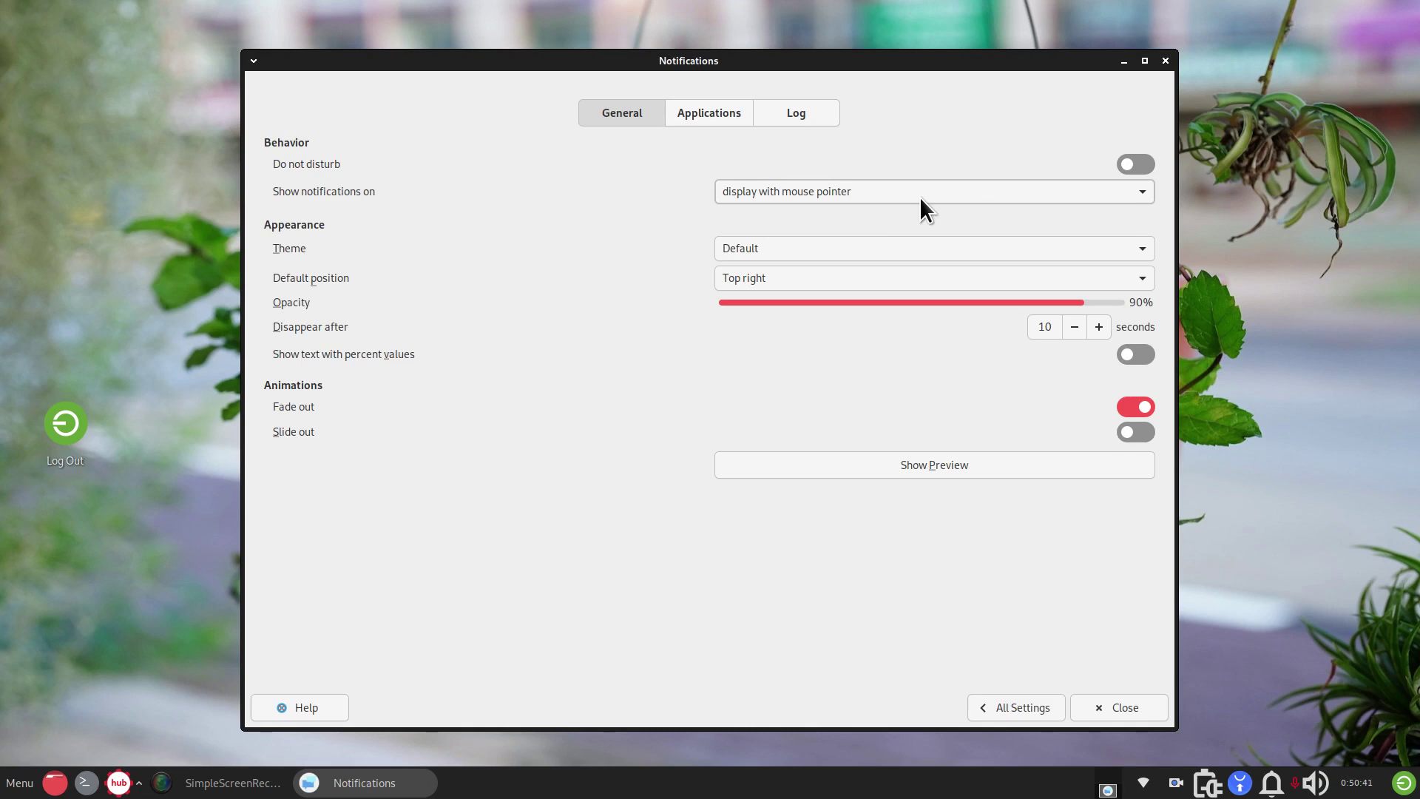
left_click(1017, 709)
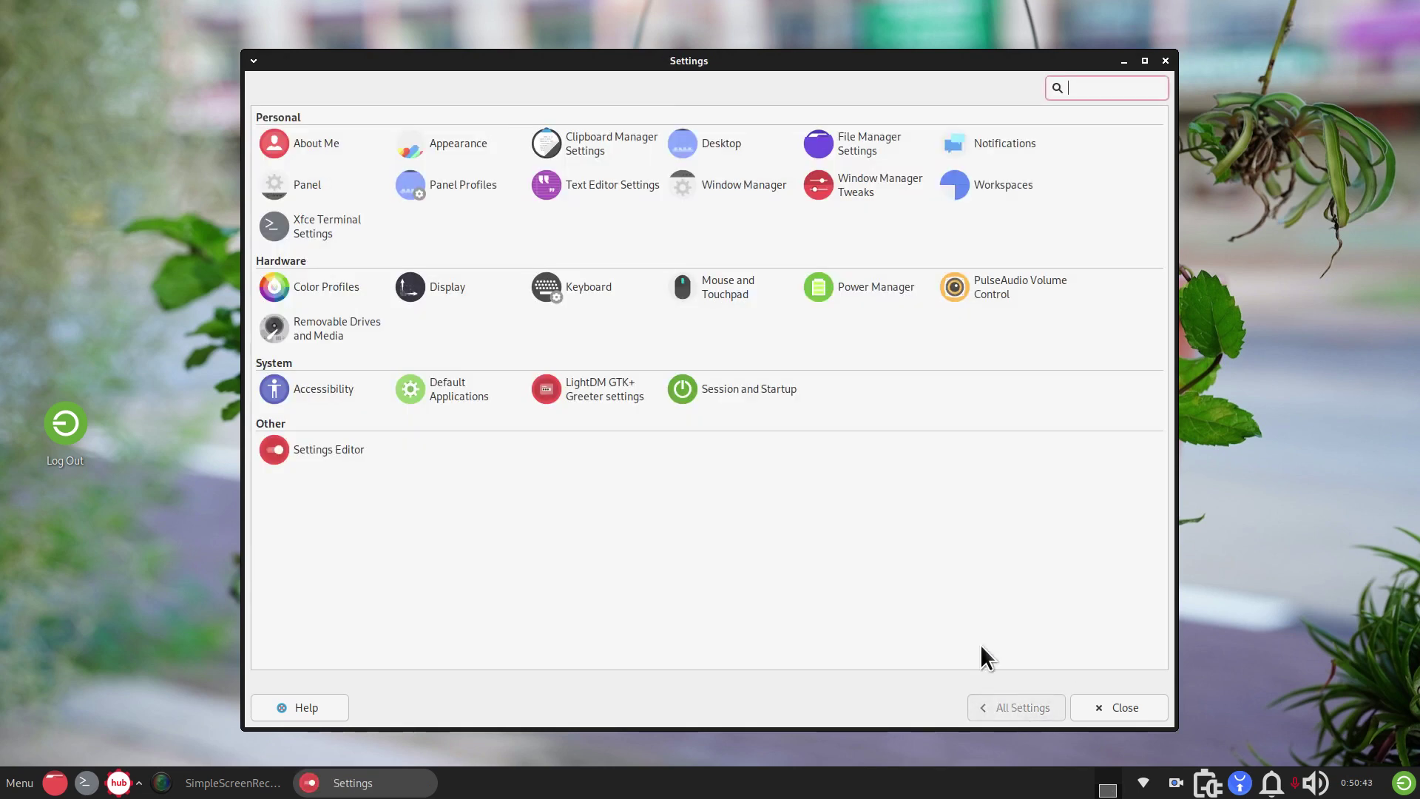
Try shorter panel lengths, then enable automatic length growth and stretch the panel to 1920 pixels
left_click(305, 182)
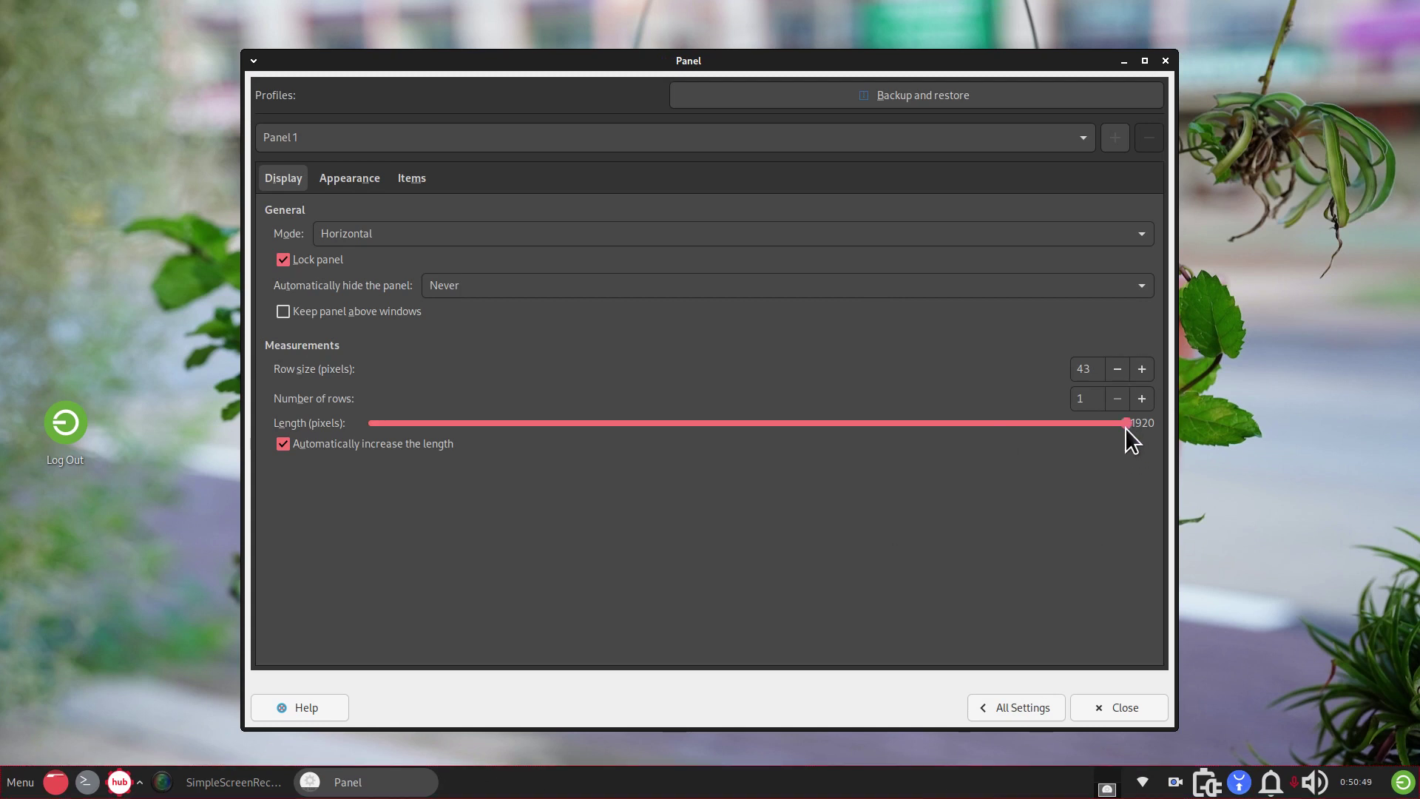
left_click_drag(1125, 427, 681, 428)
left_click(283, 445)
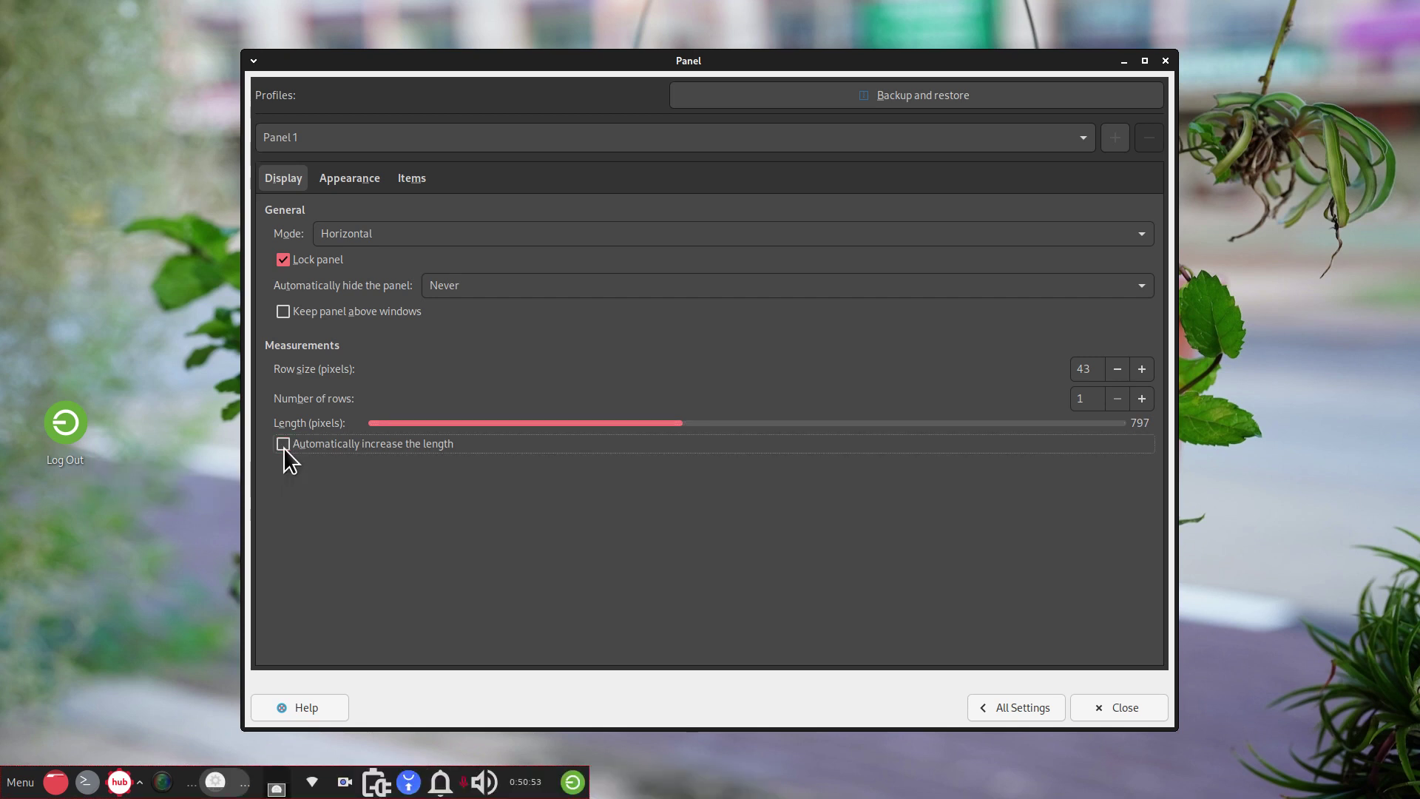
left_click_drag(681, 424, 364, 422)
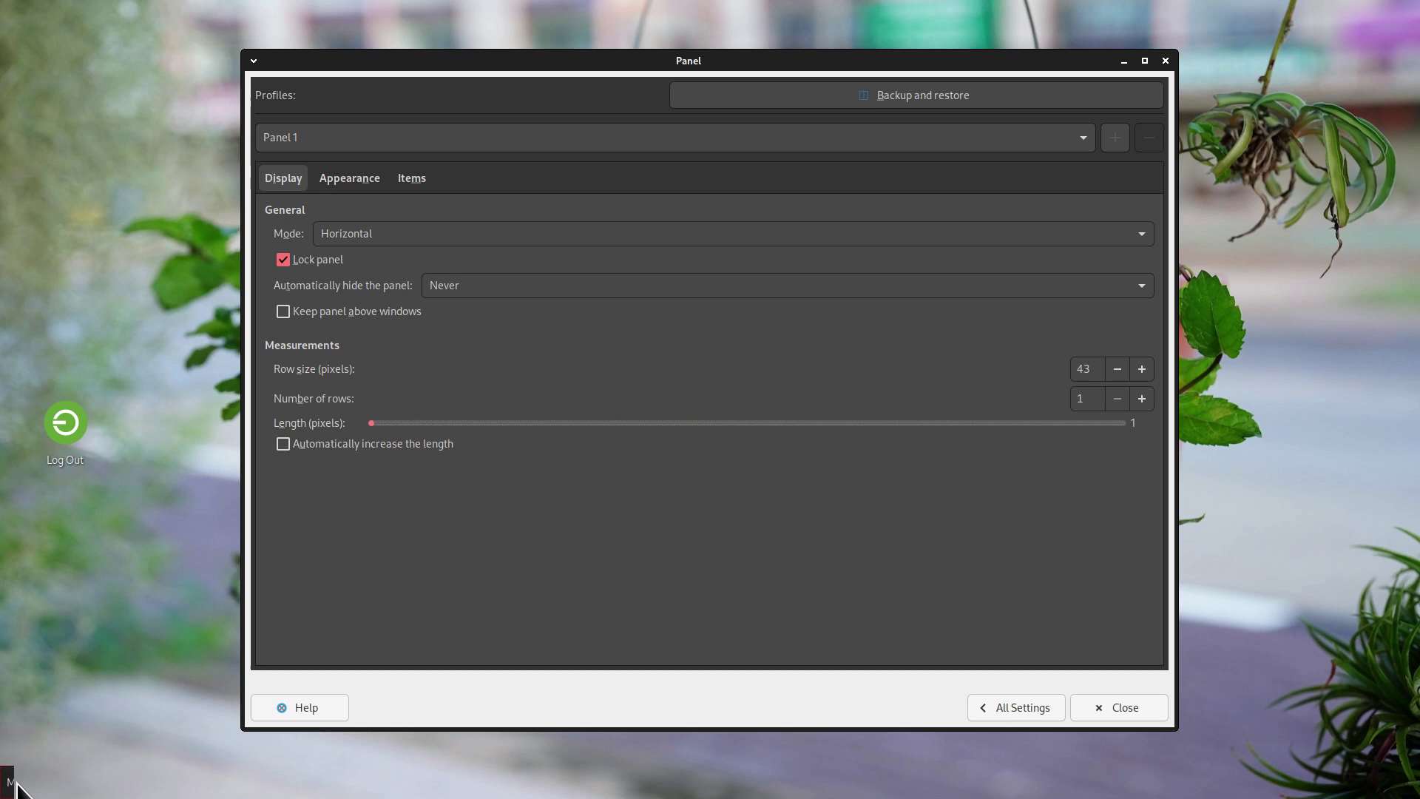
left_click_drag(373, 426, 809, 452)
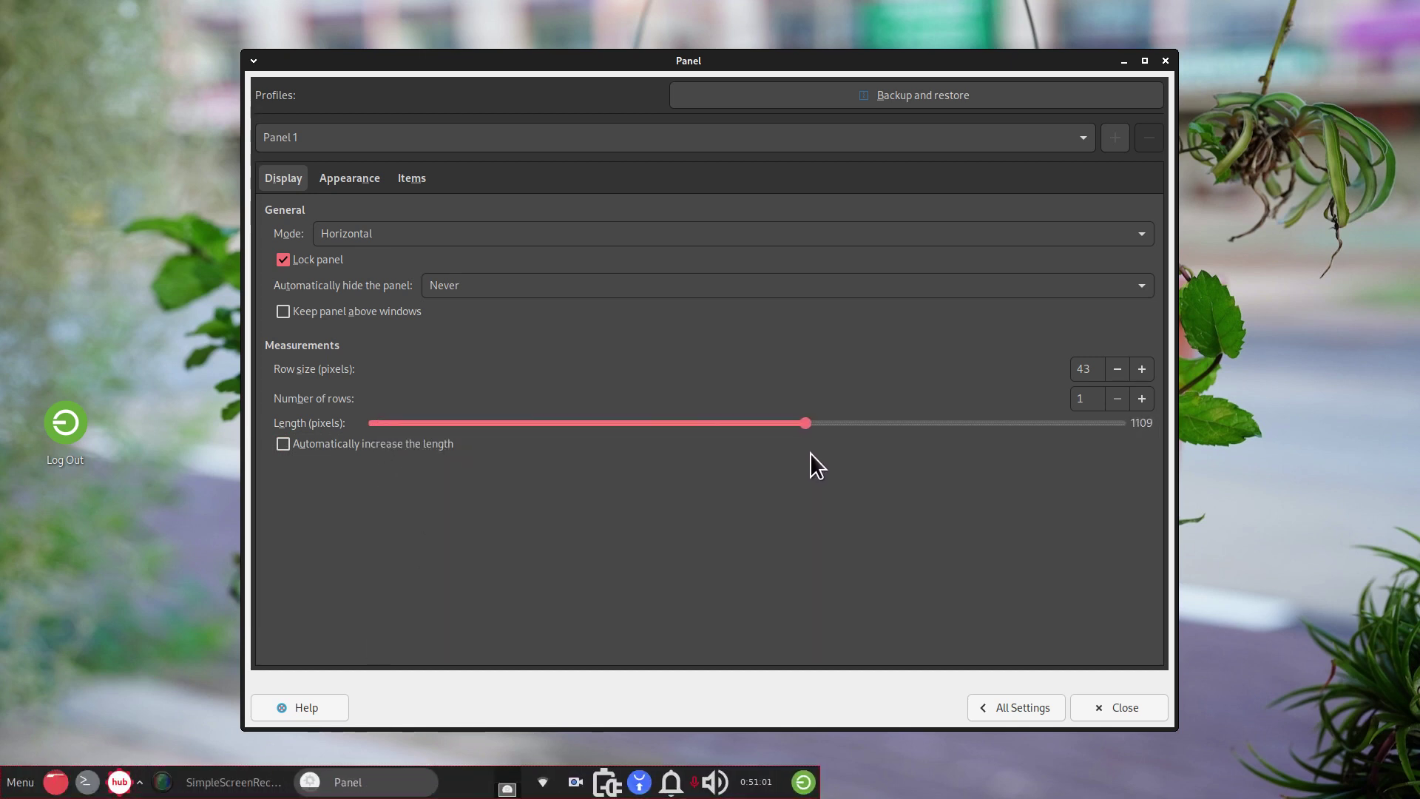
left_click(284, 444)
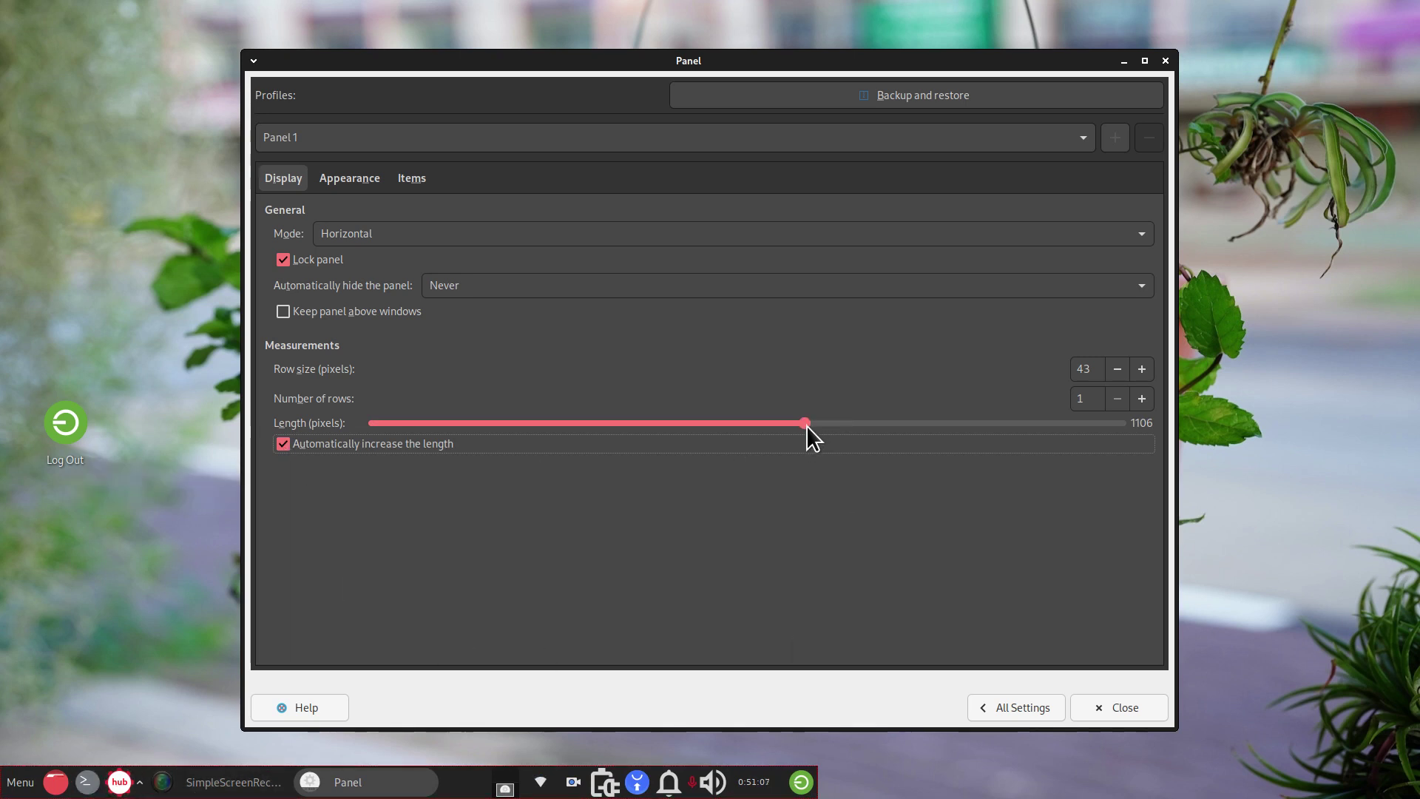
left_click_drag(806, 425, 1152, 428)
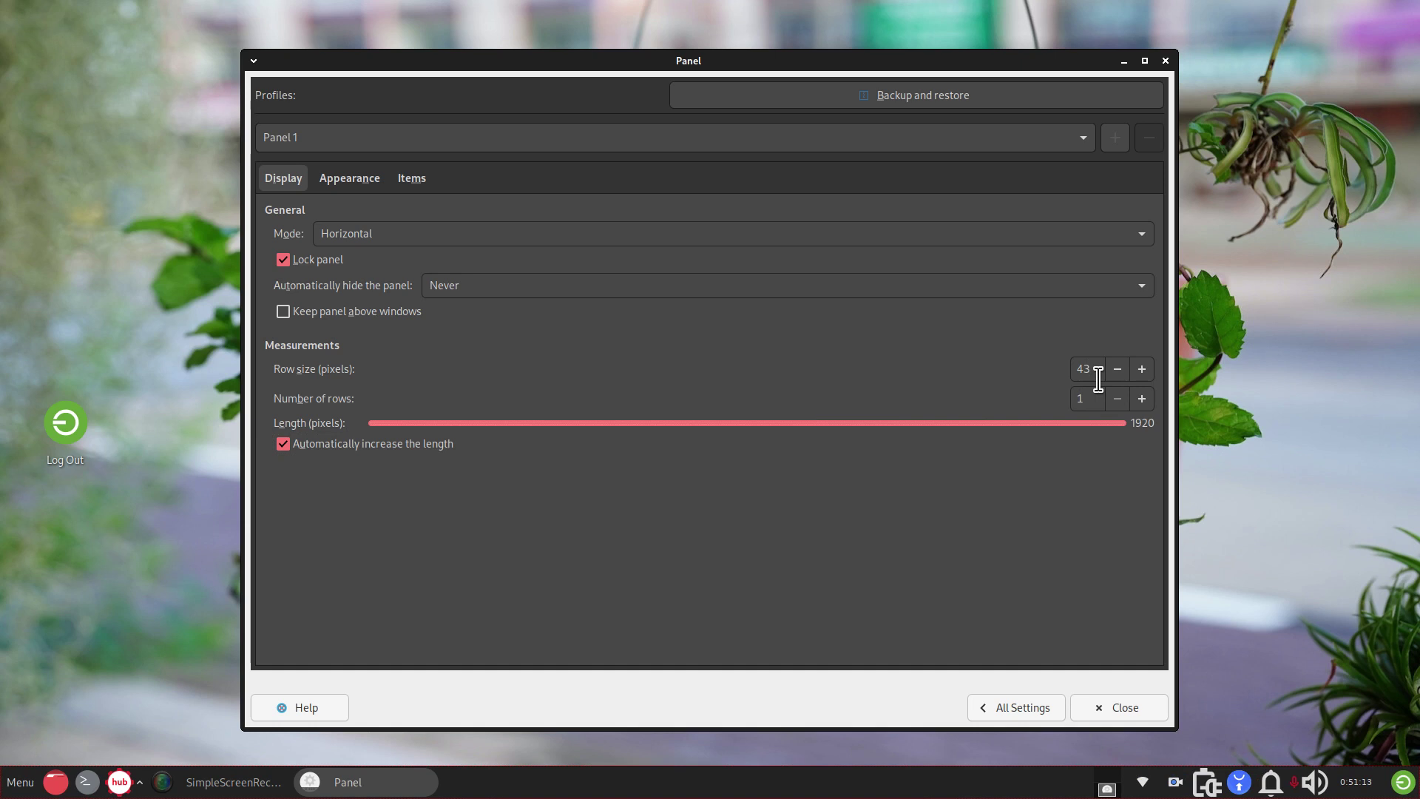
Add three rows to the panel, then remove them to return to a single row
left_click(1142, 398)
left_click(1142, 398)
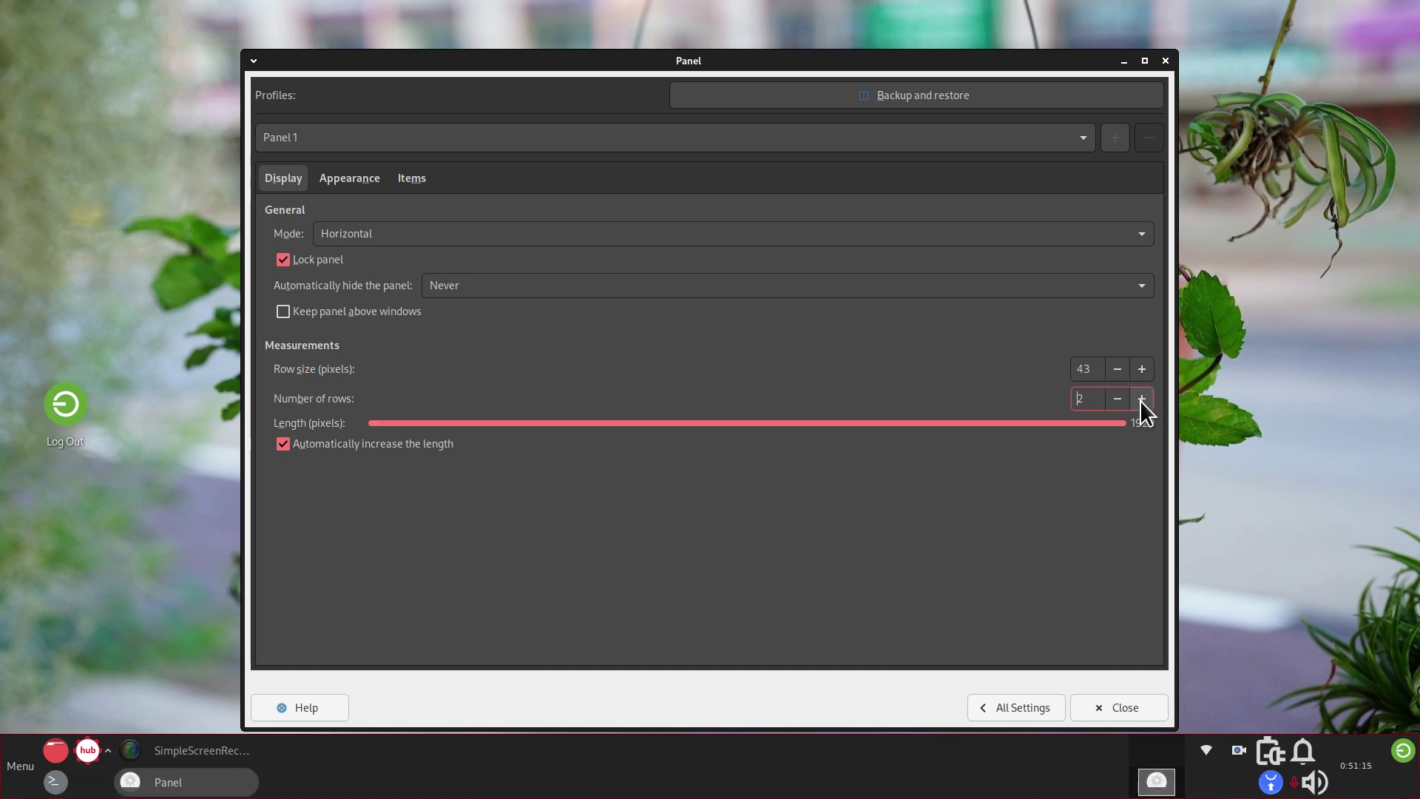
left_click(1141, 399)
left_click(1142, 398)
left_click(1141, 399)
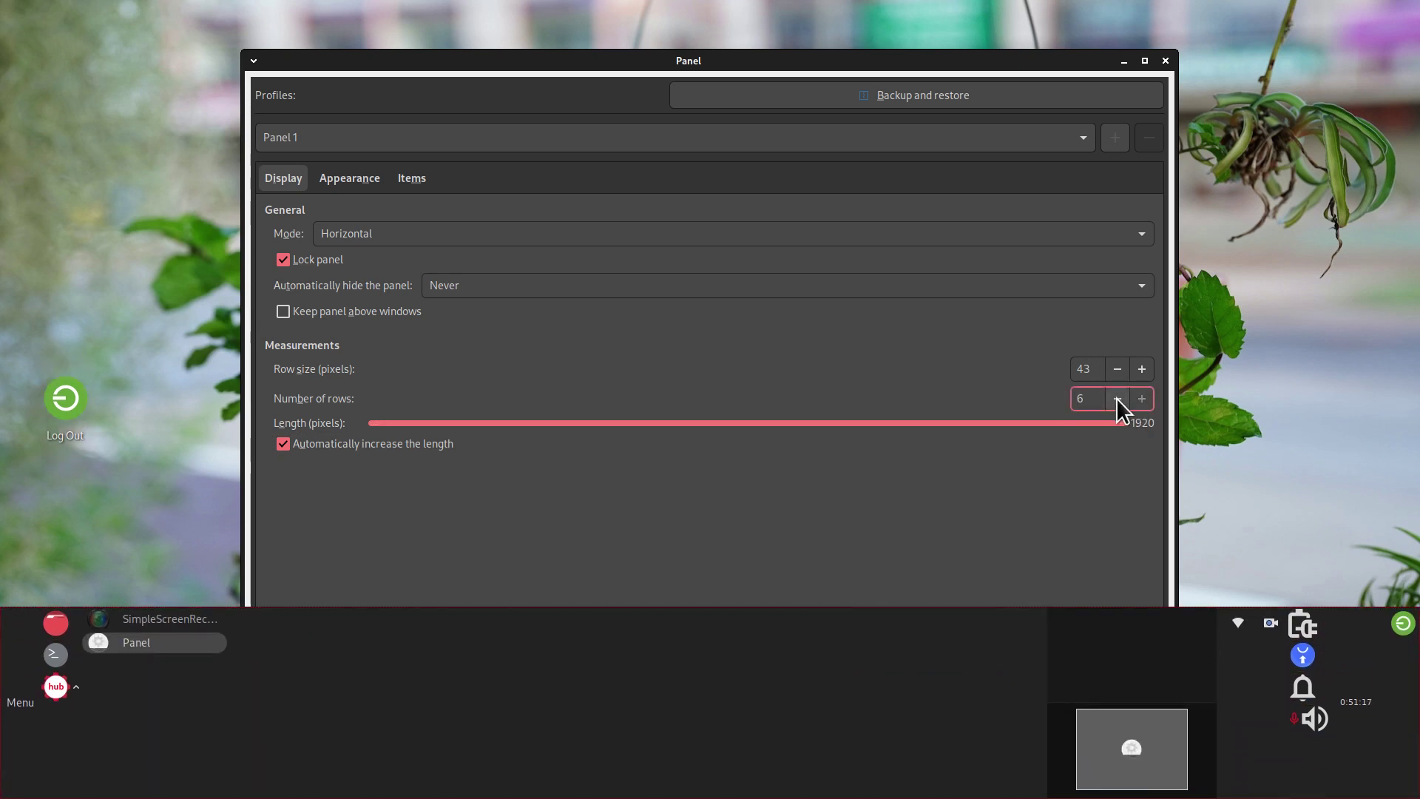
left_click(1116, 398)
left_click(1117, 398)
left_click(1116, 398)
left_click(1117, 398)
left_click(1117, 398)
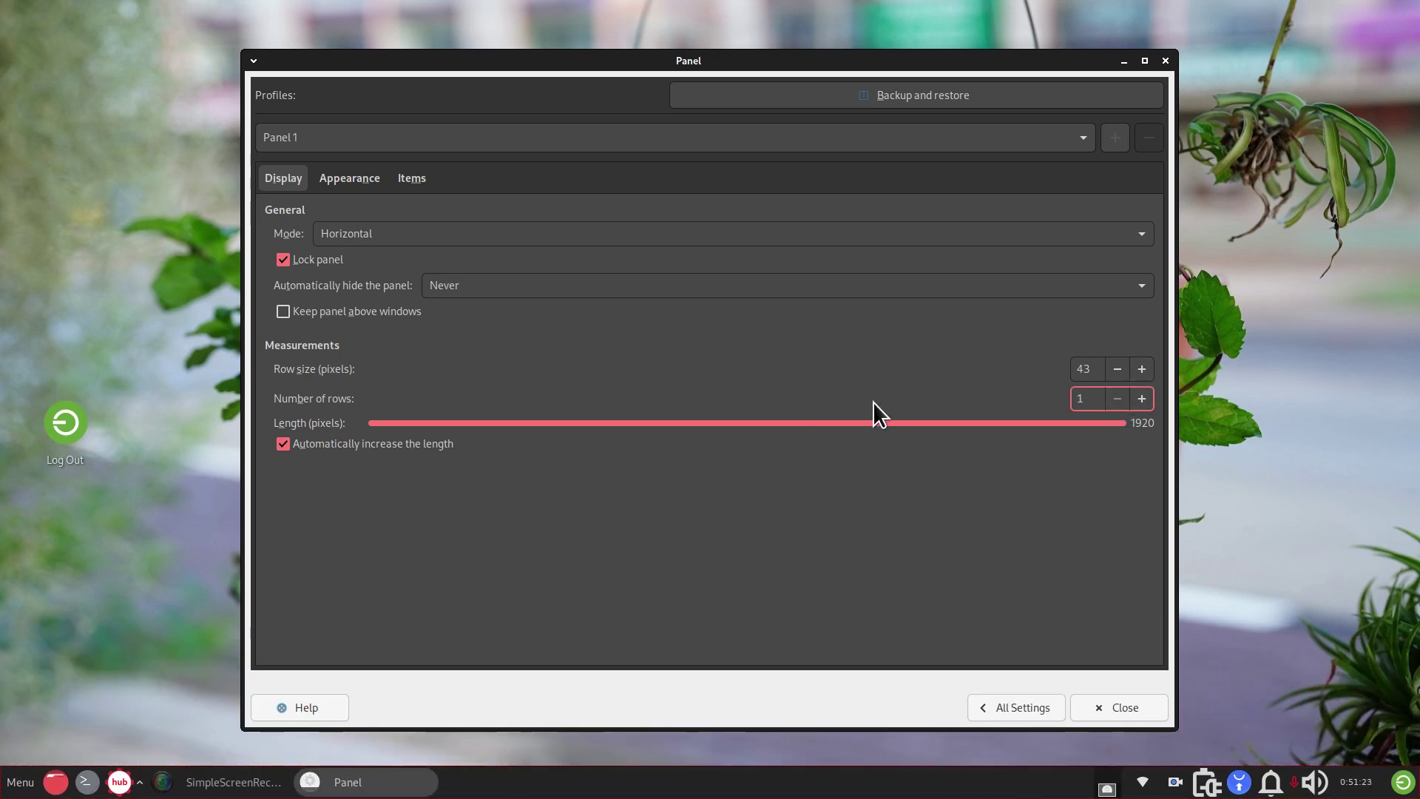
Check the panel's Appearance and Items tabs, then return to the settings overview
left_click(346, 179)
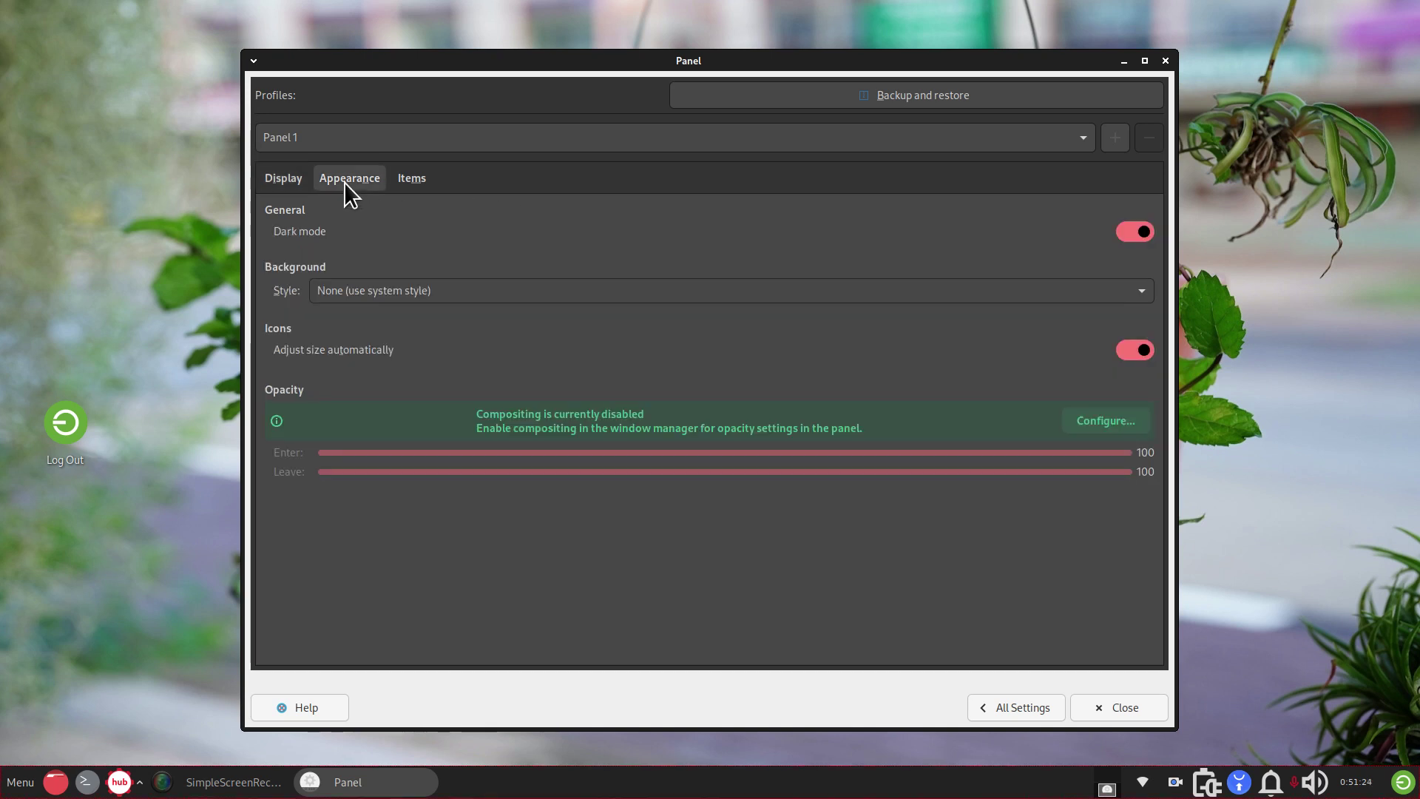
left_click(415, 182)
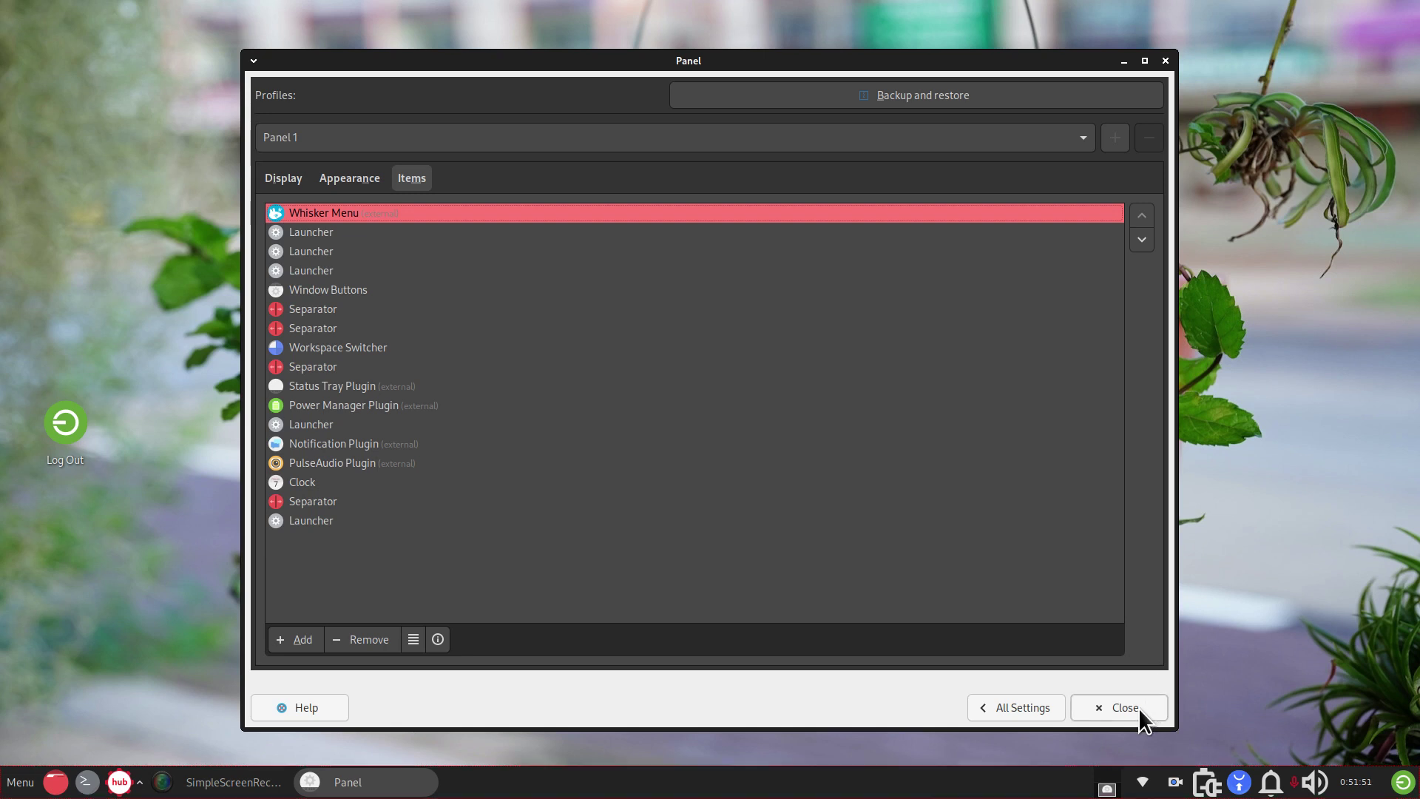
left_click(1023, 708)
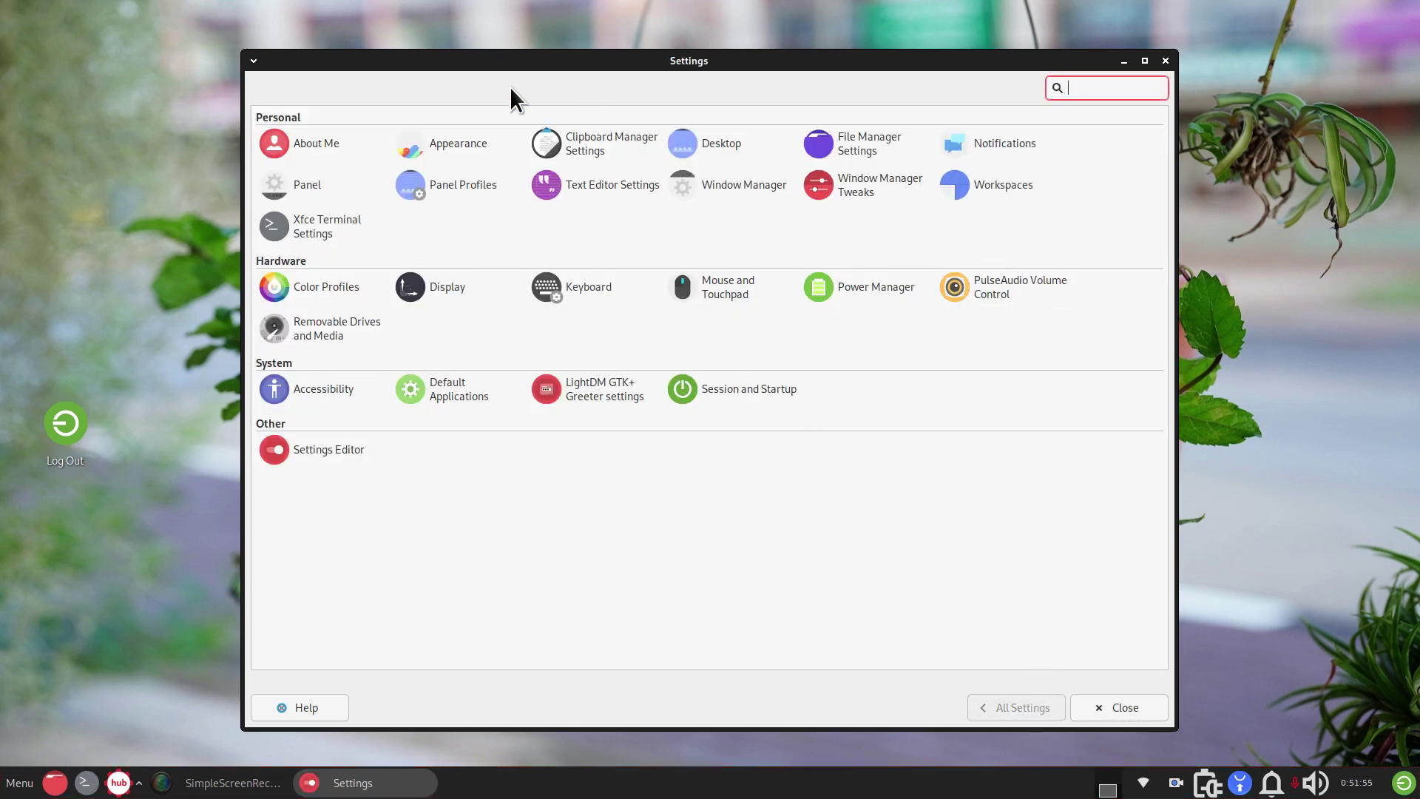
left_click(447, 179)
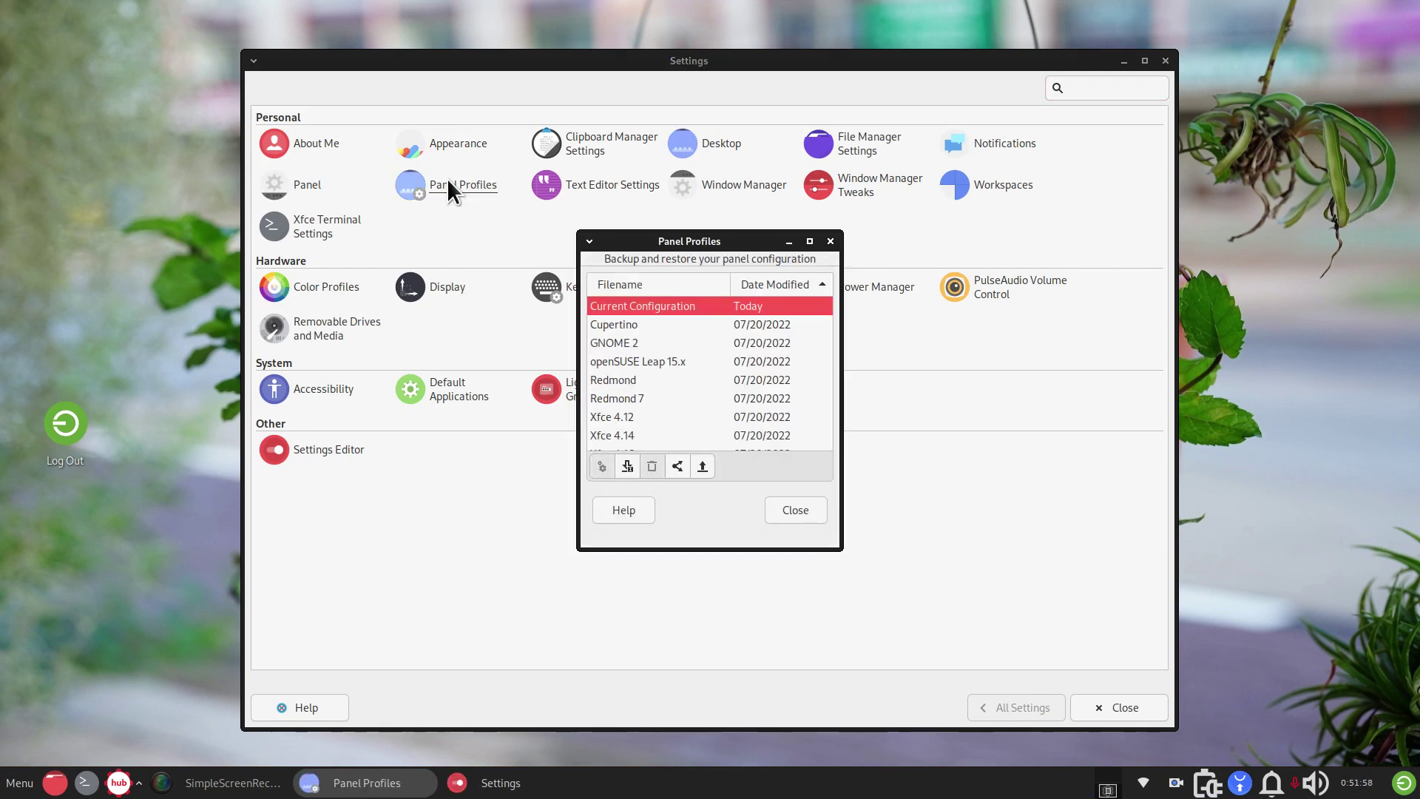
left_click(792, 509)
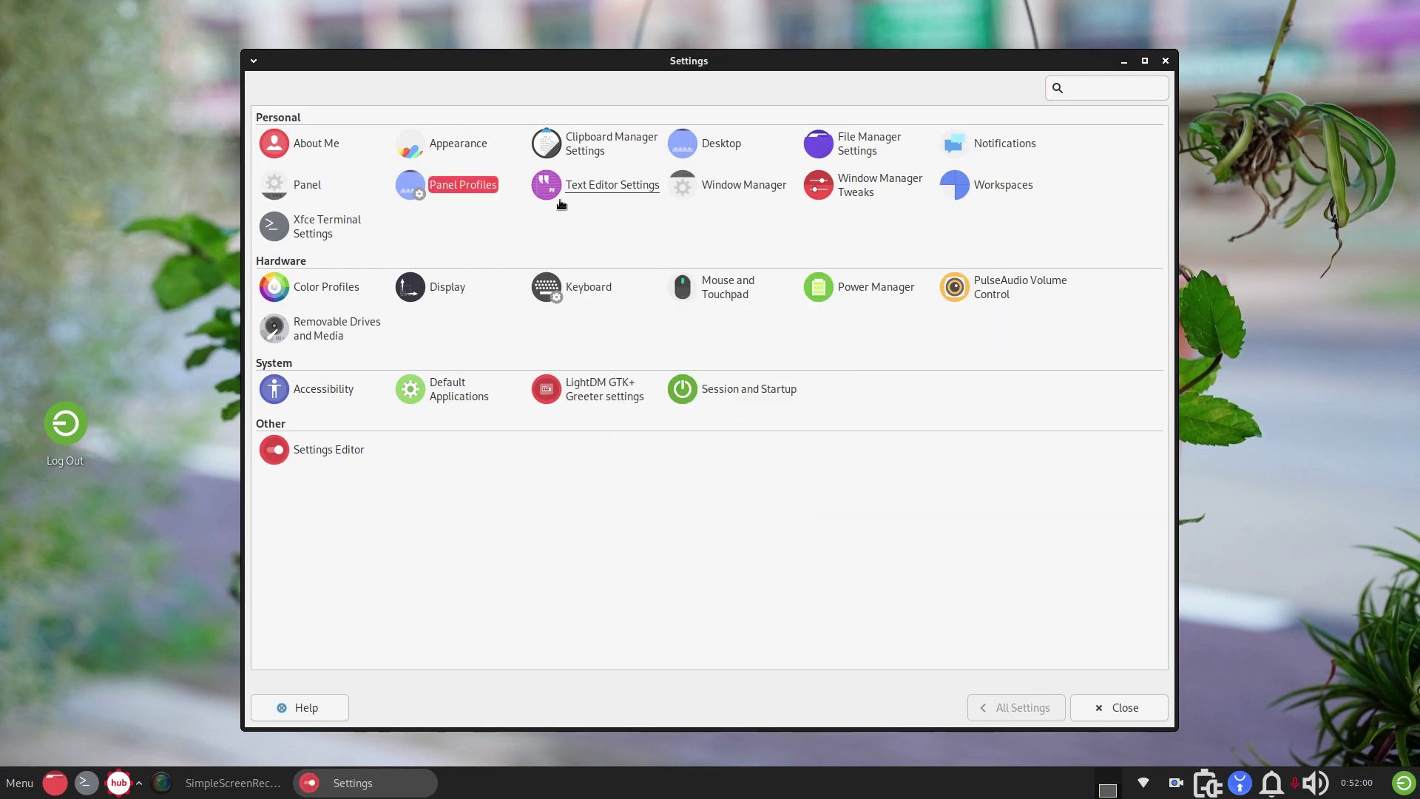
left_click(591, 186)
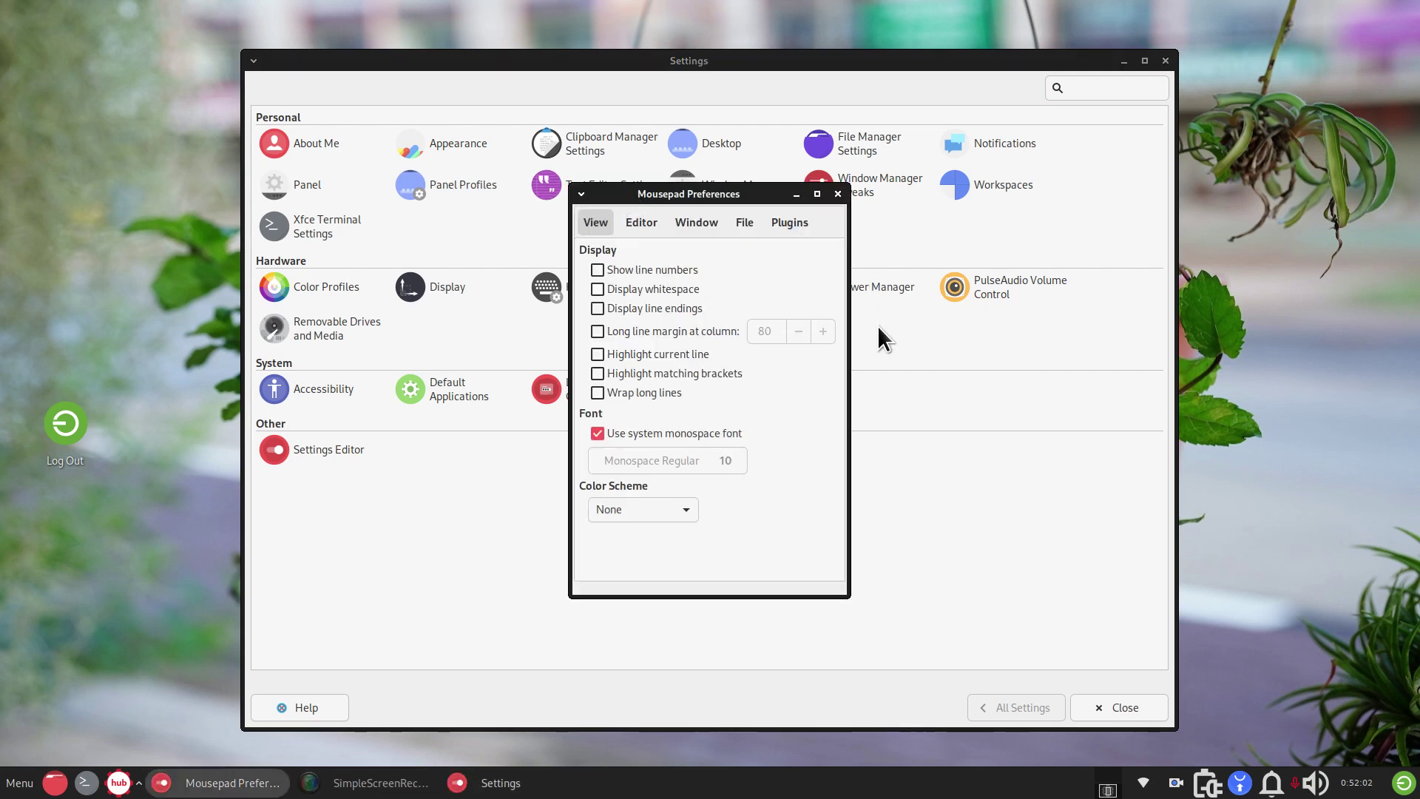
left_click(837, 194)
left_click(766, 196)
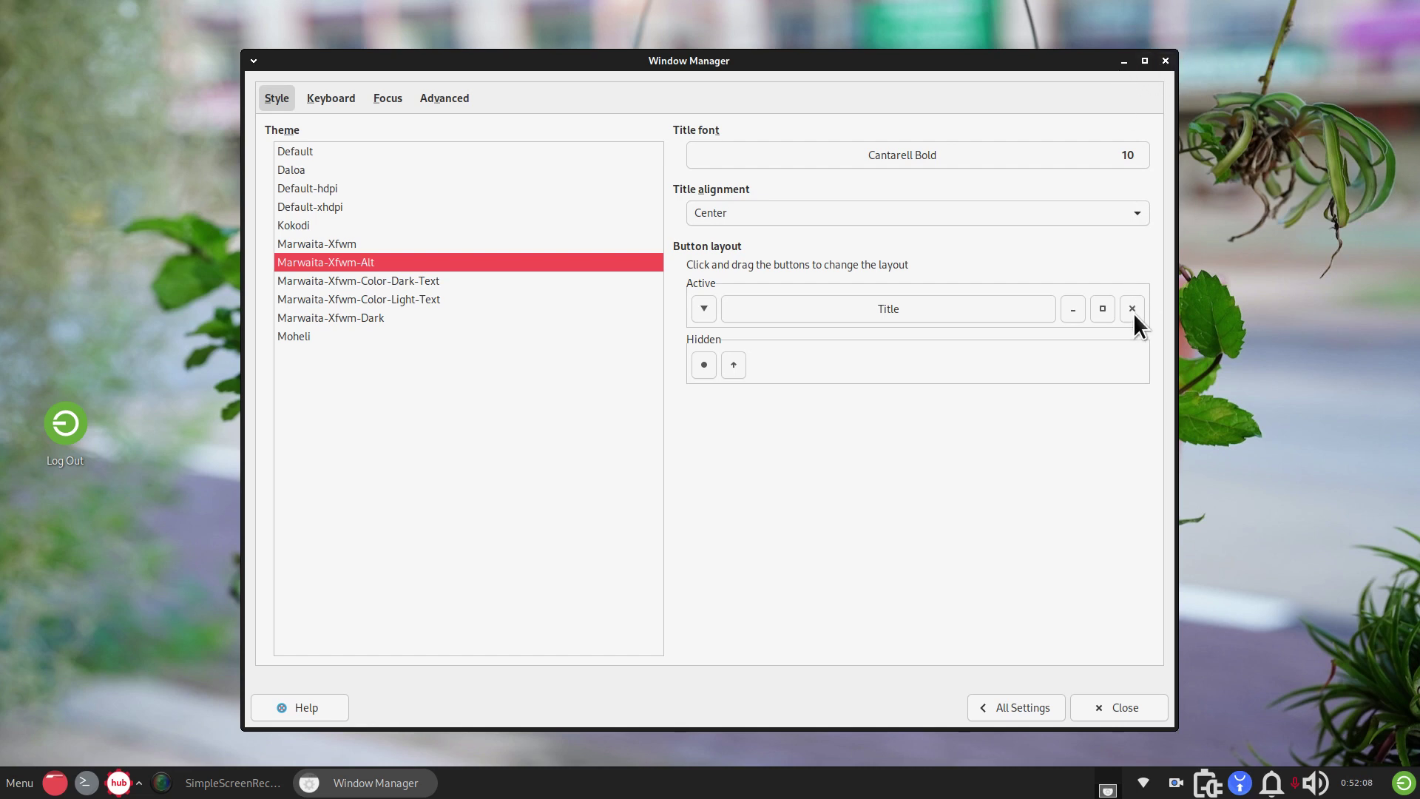
left_click(1009, 709)
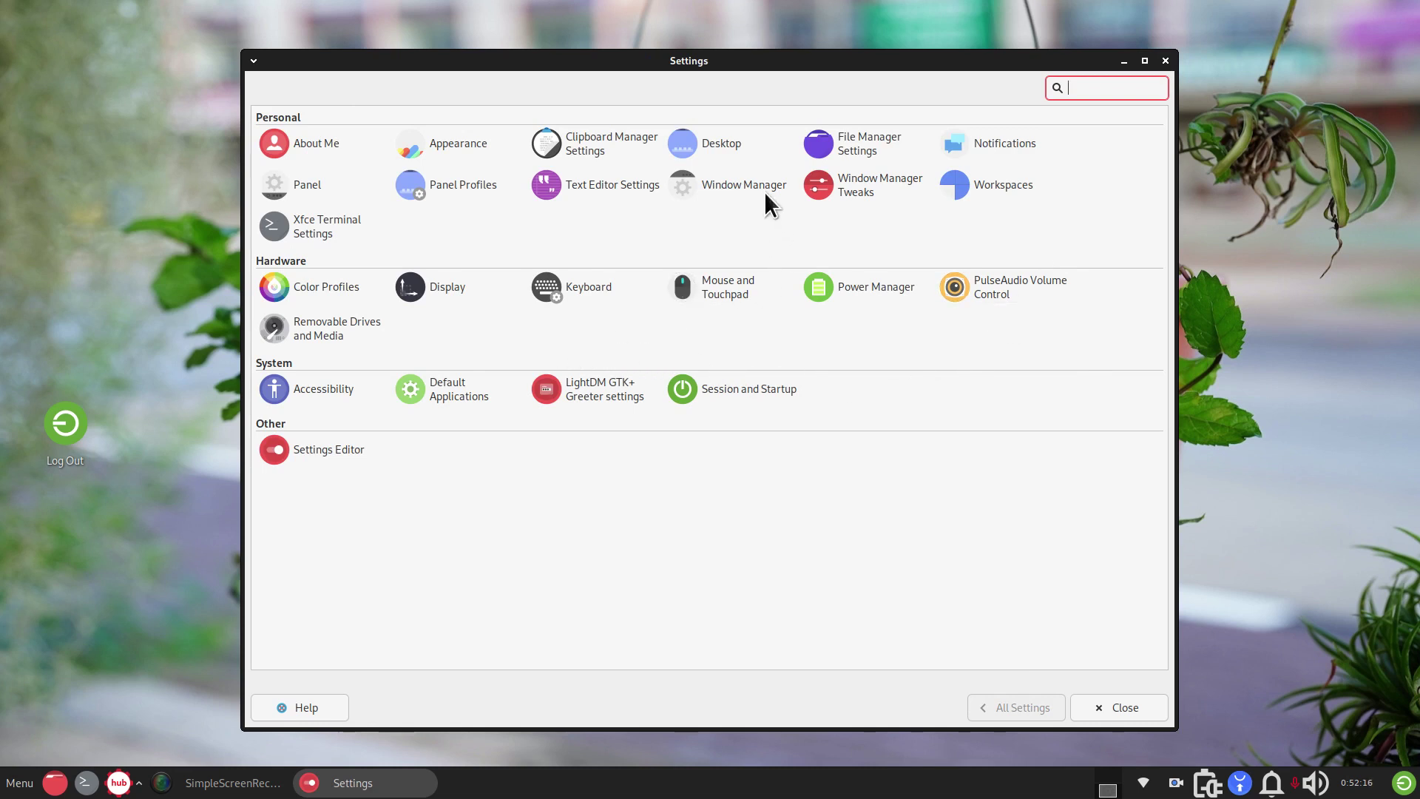
left_click(874, 182)
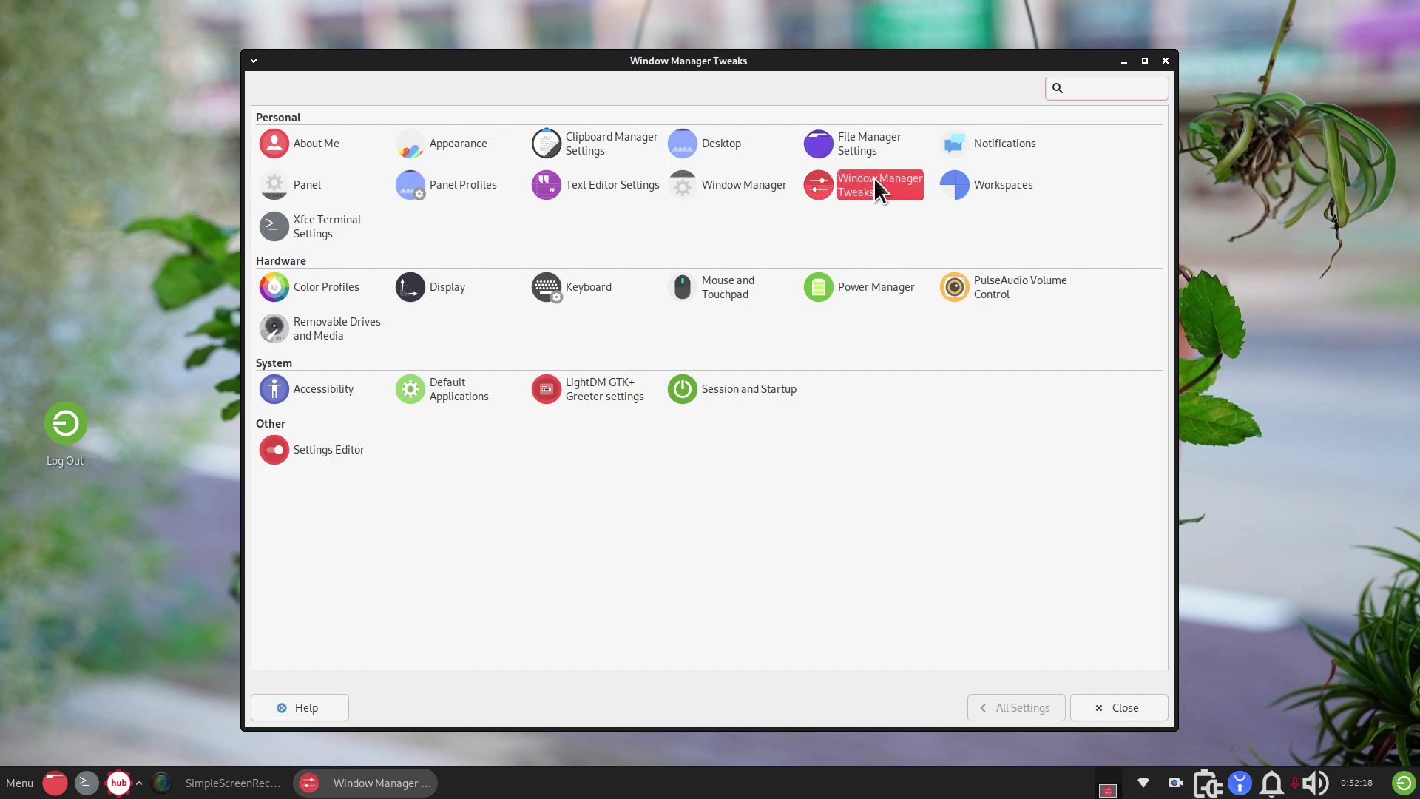
left_click(329, 96)
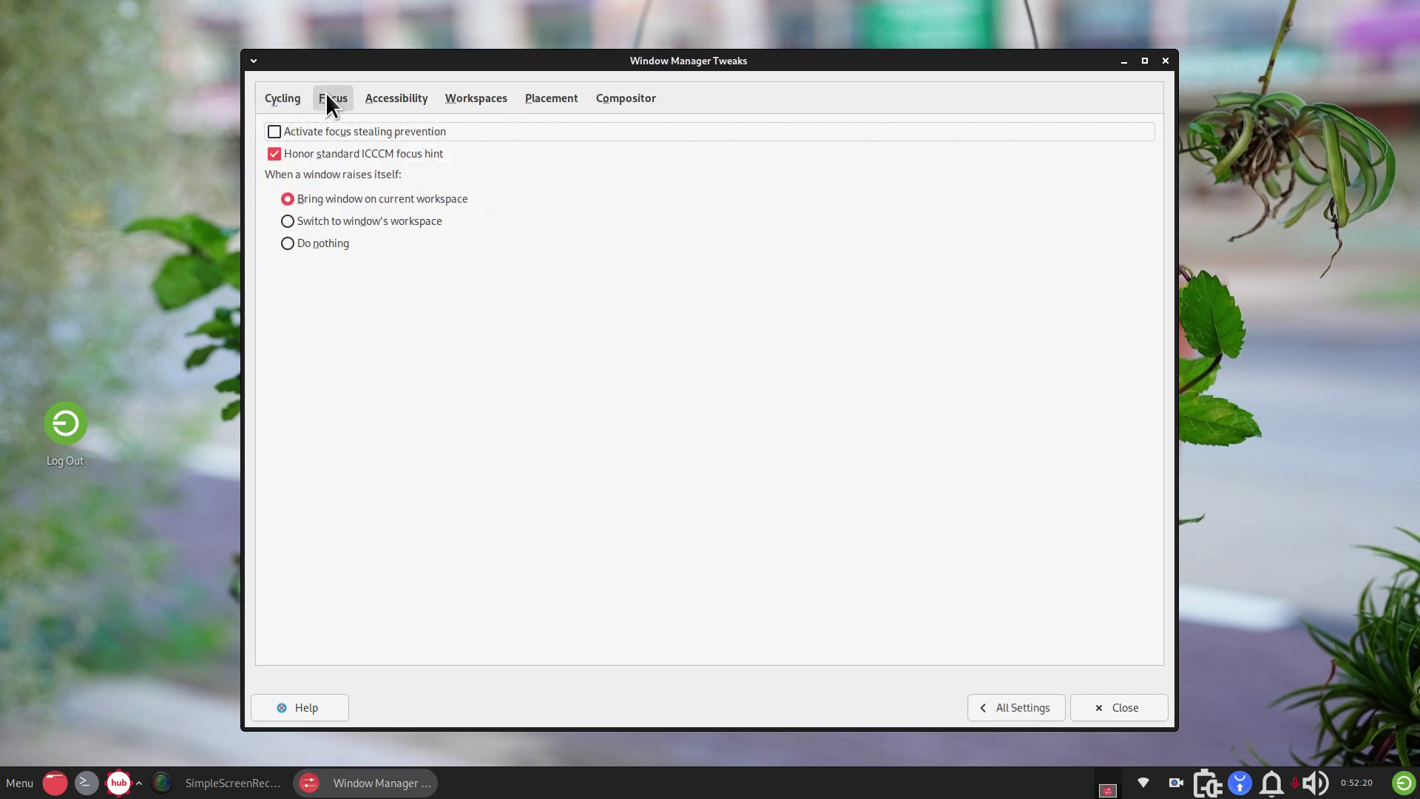
left_click(374, 97)
left_click(474, 97)
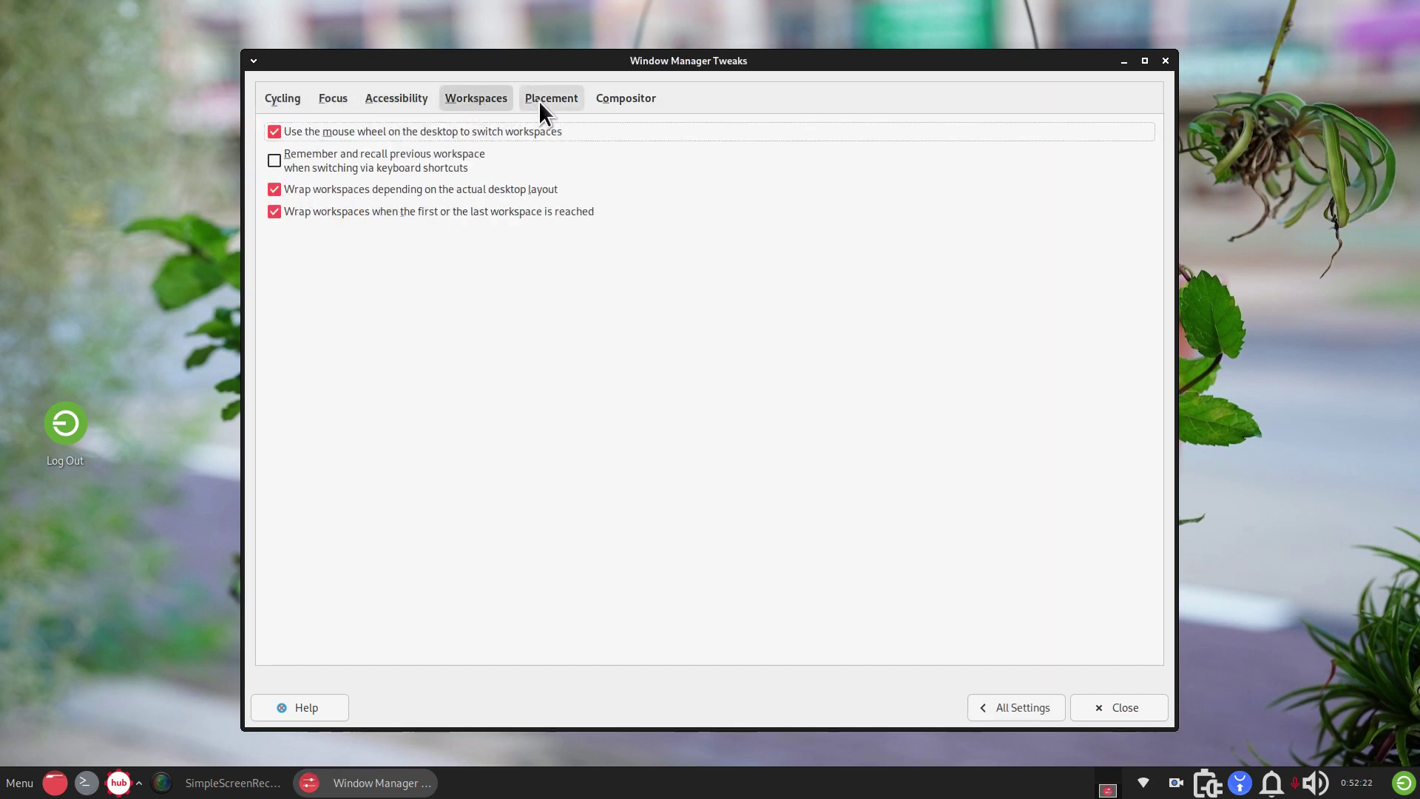
left_click(551, 99)
left_click(618, 97)
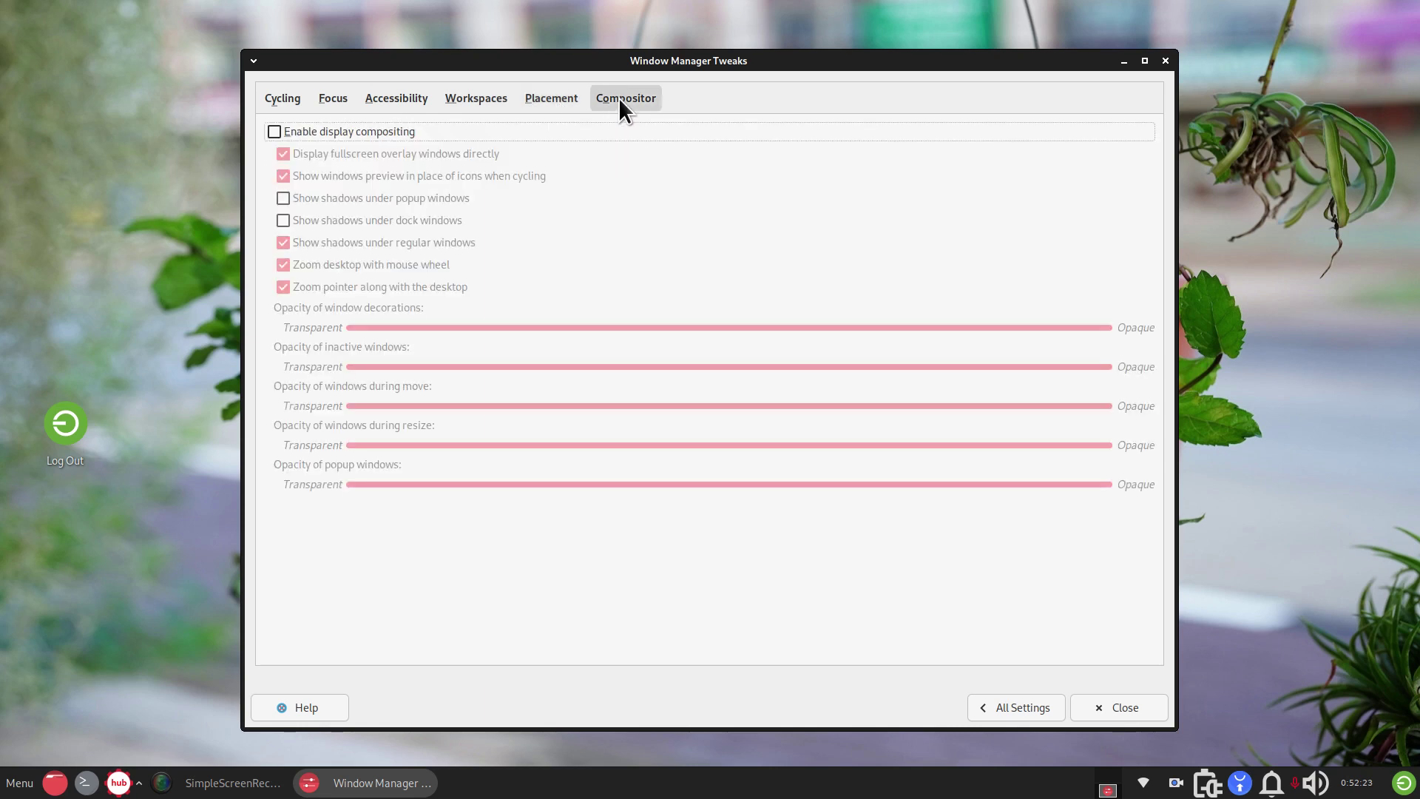
left_click(1051, 710)
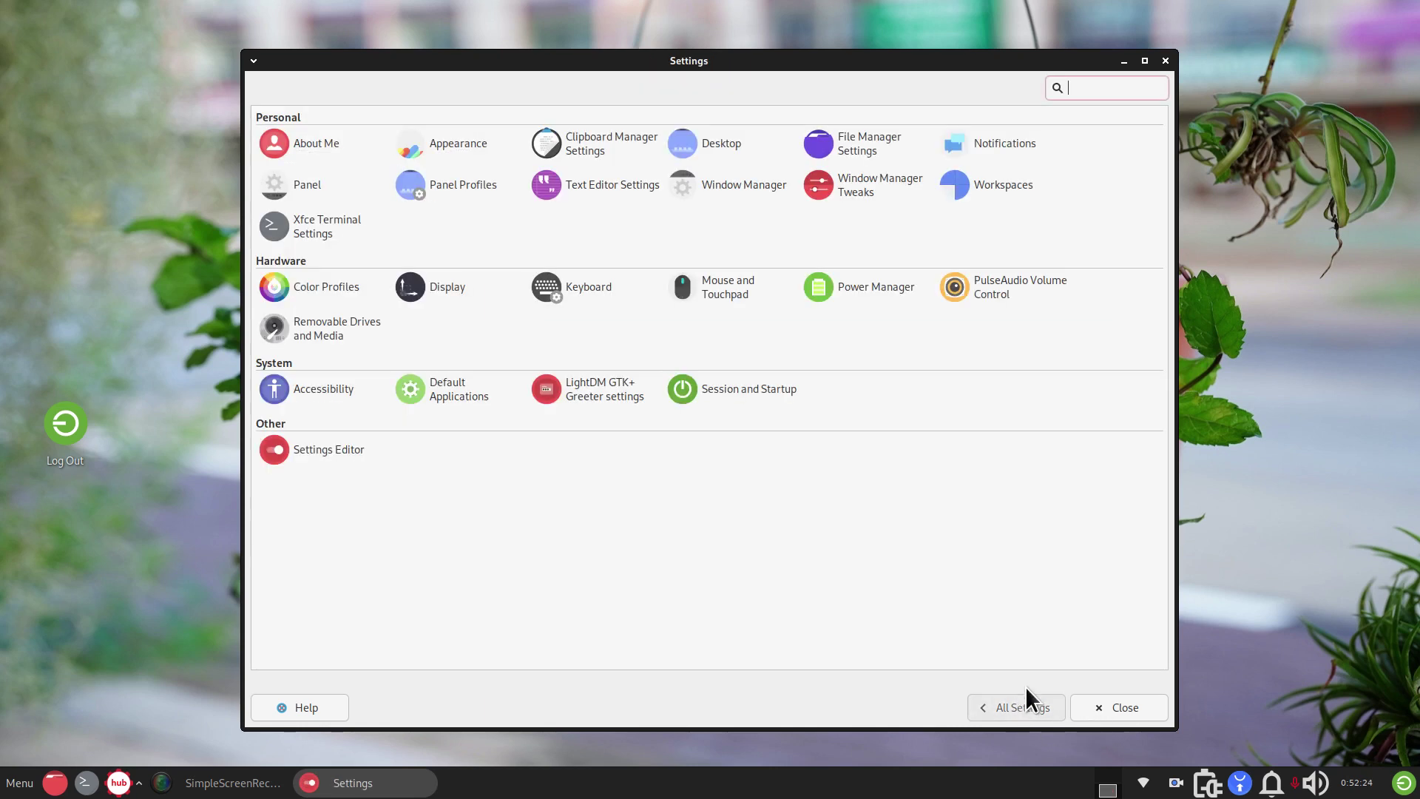
left_click(995, 184)
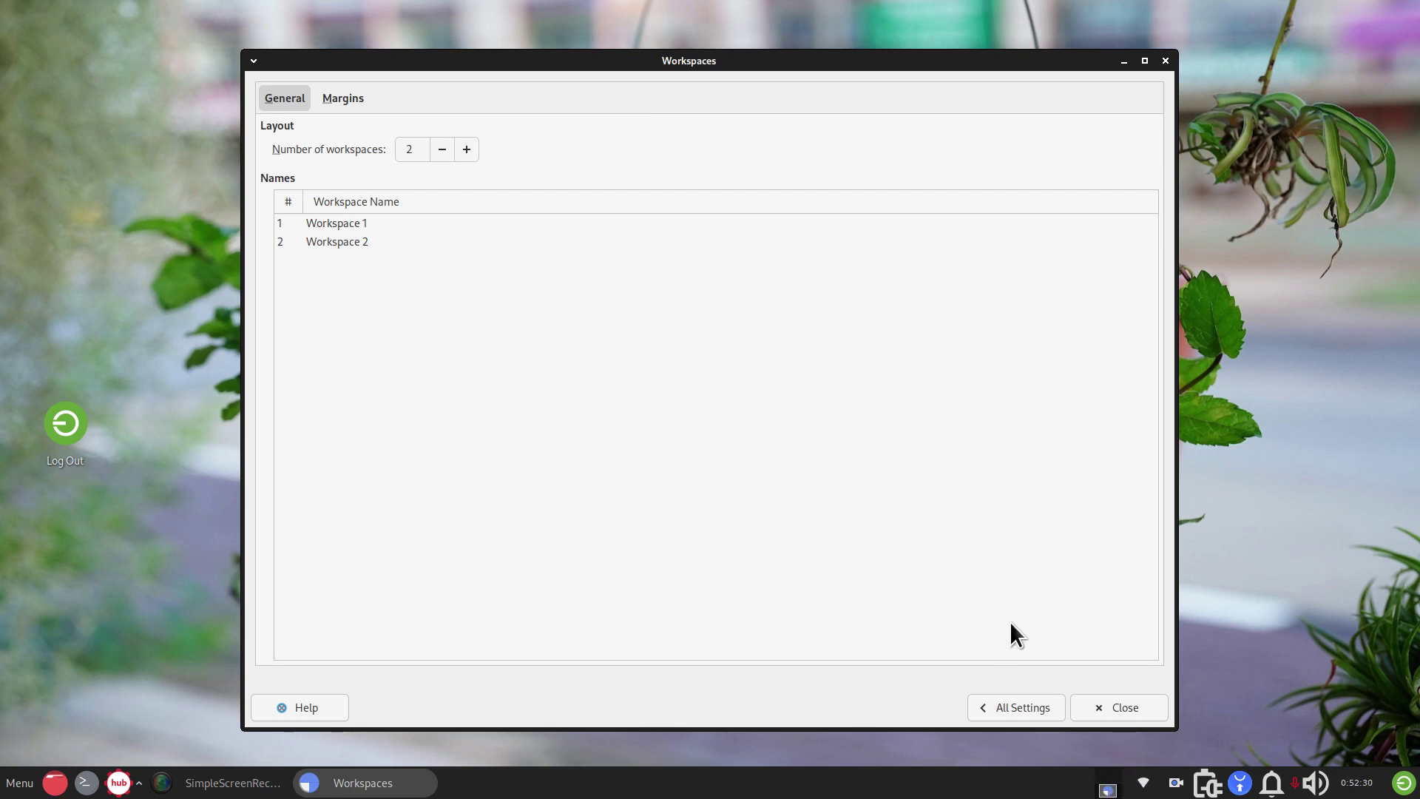
left_click(1018, 709)
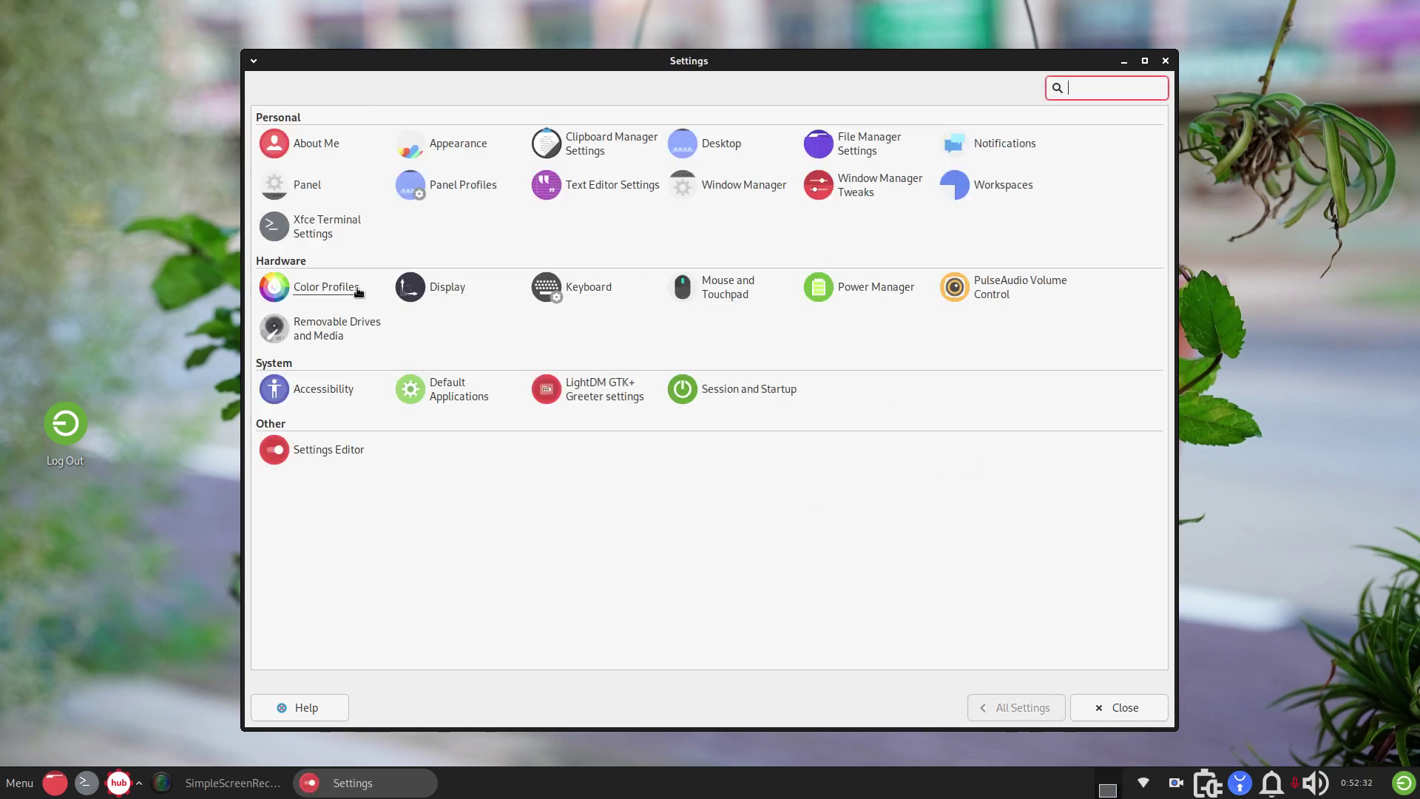
left_click(326, 287)
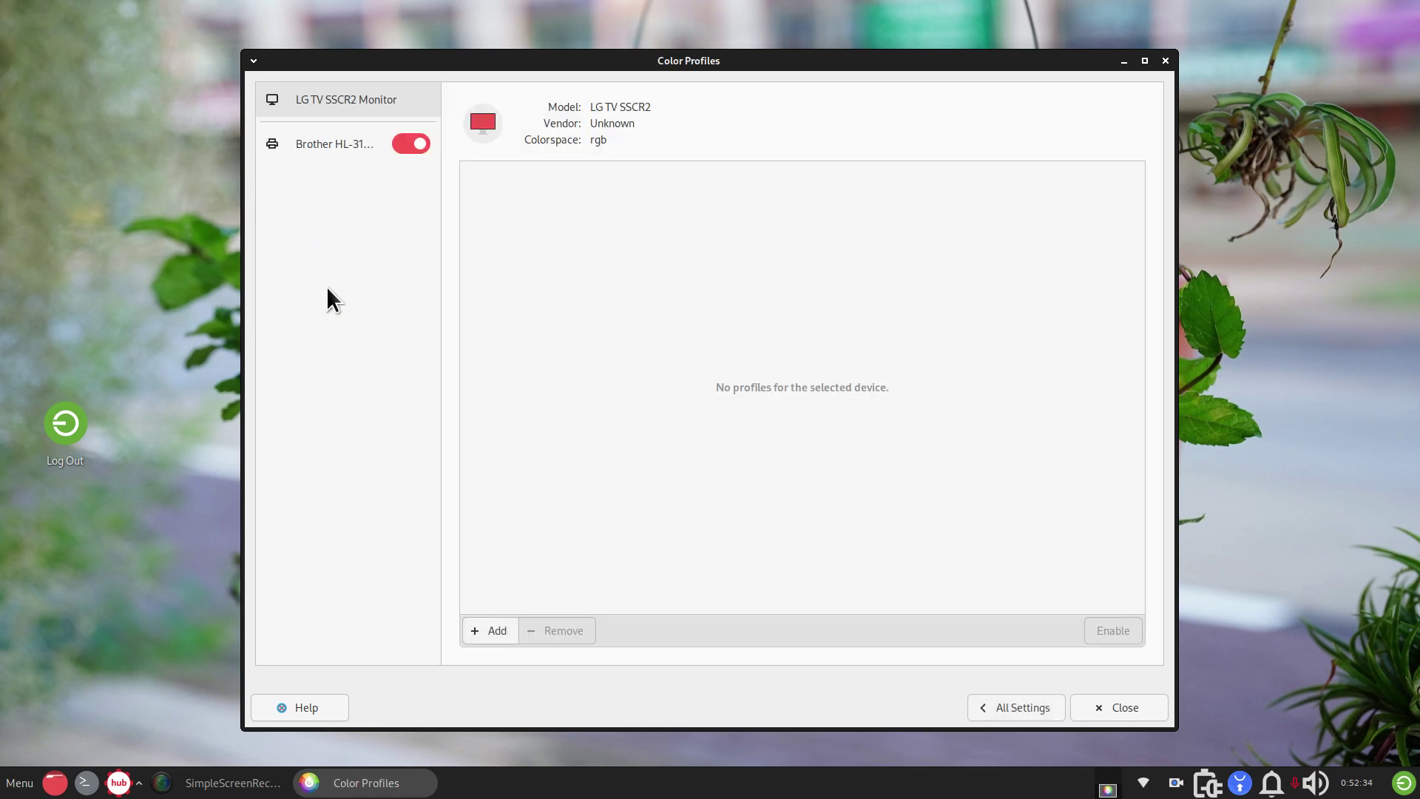
left_click(1017, 706)
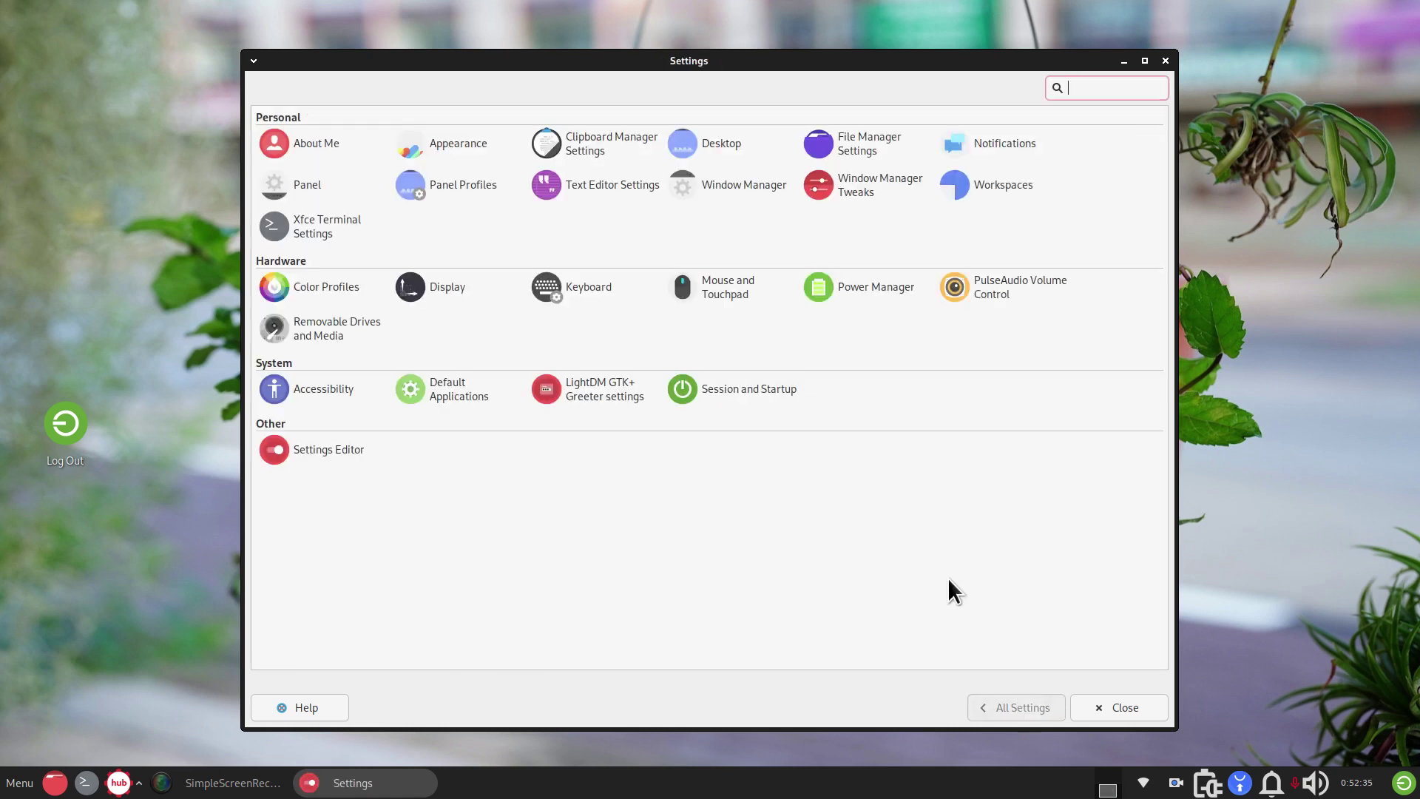
left_click(451, 286)
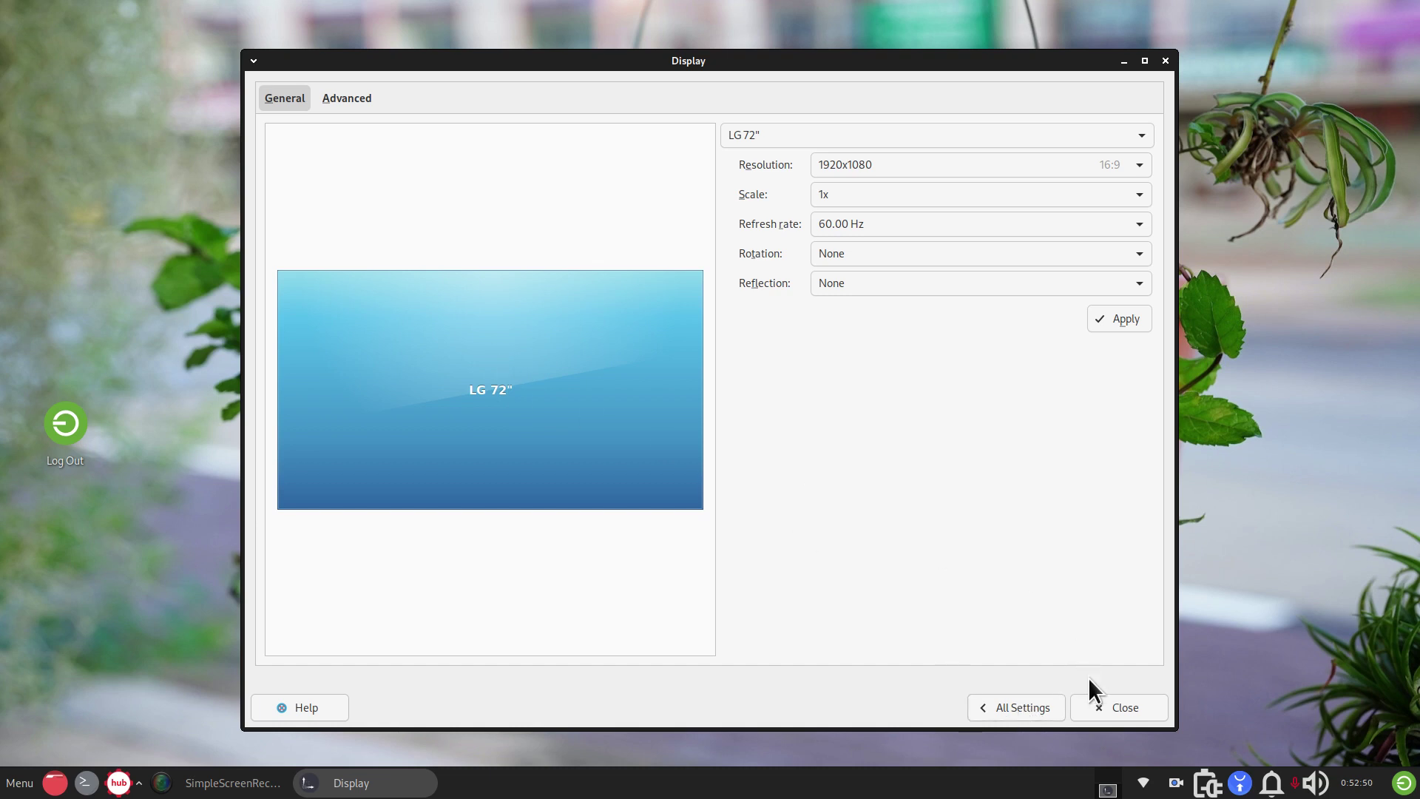
left_click(1008, 707)
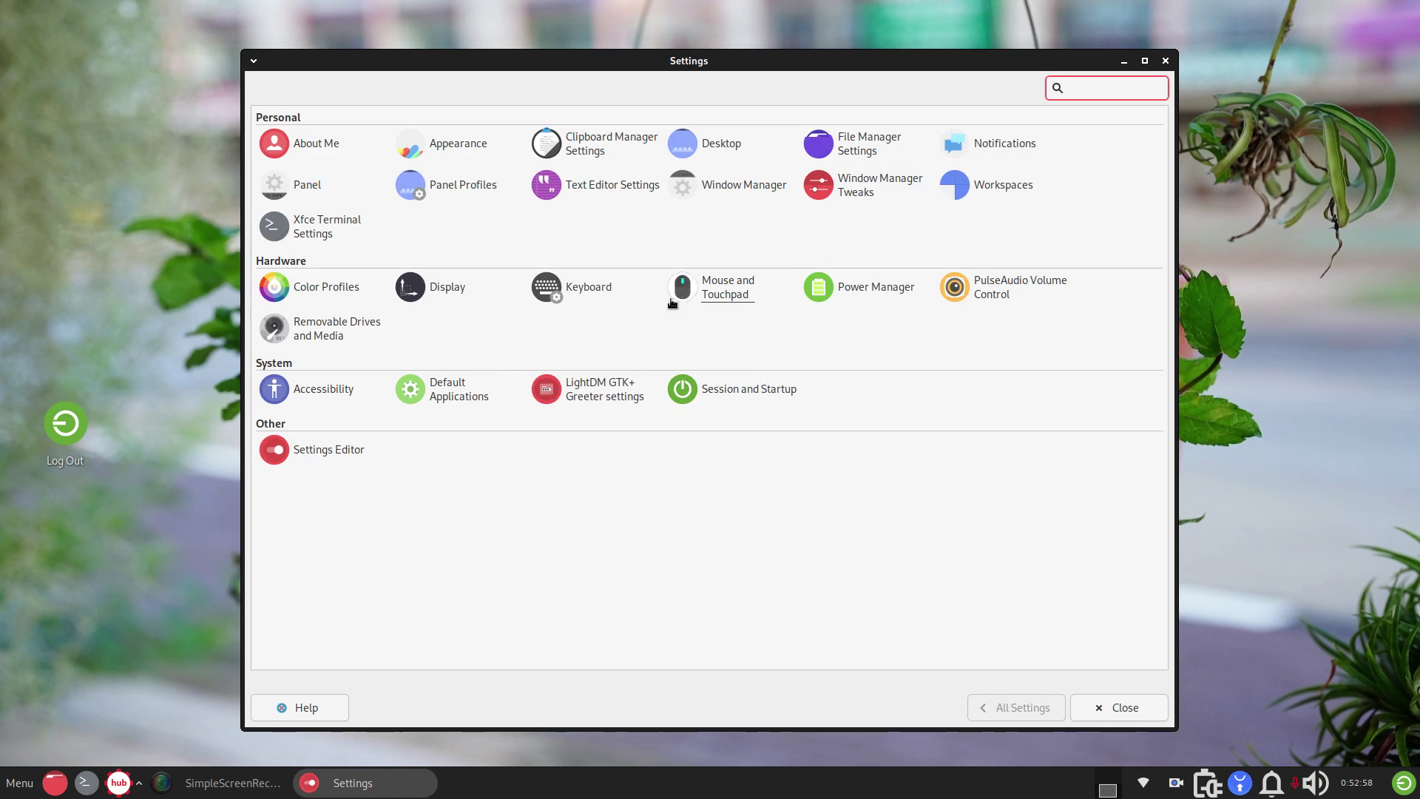
left_click(600, 286)
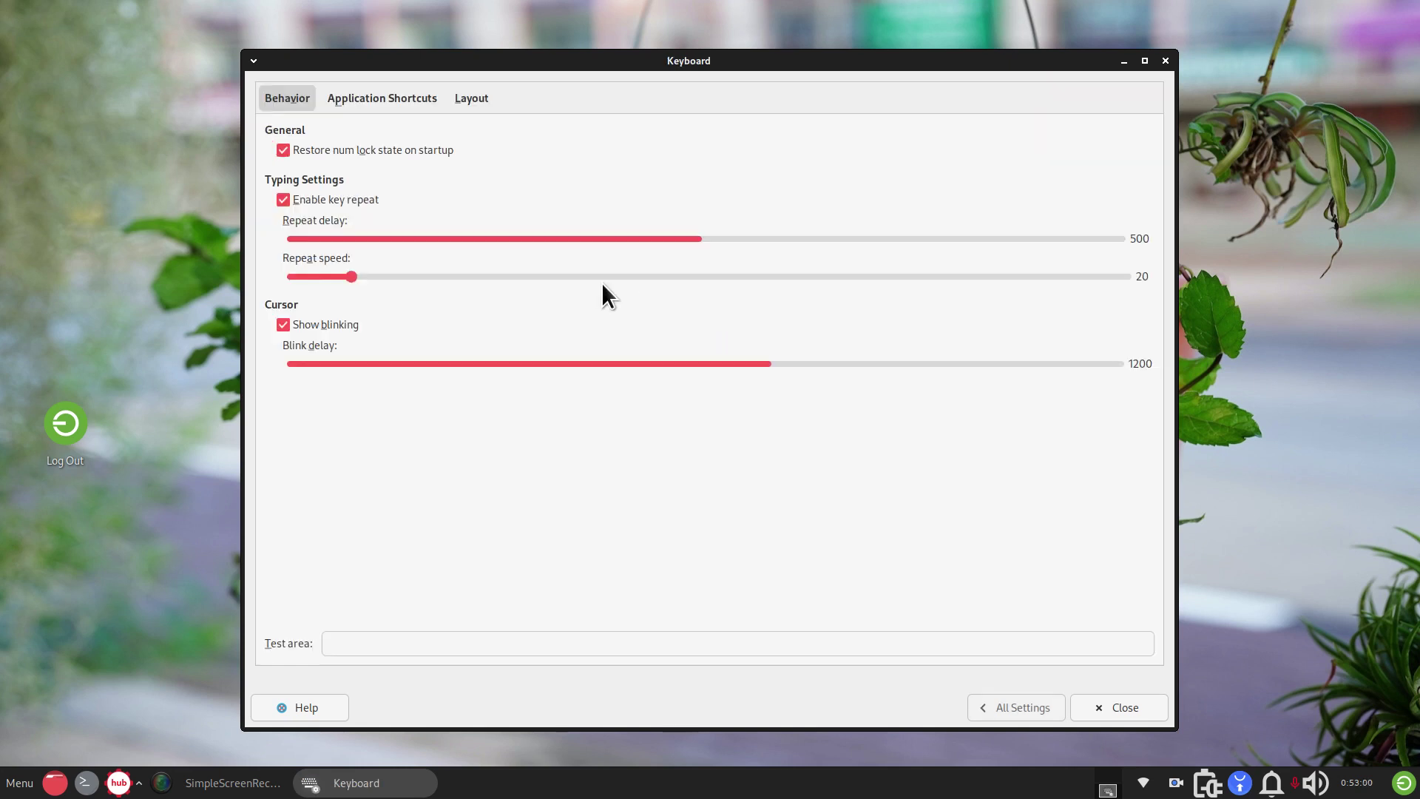
left_click(389, 94)
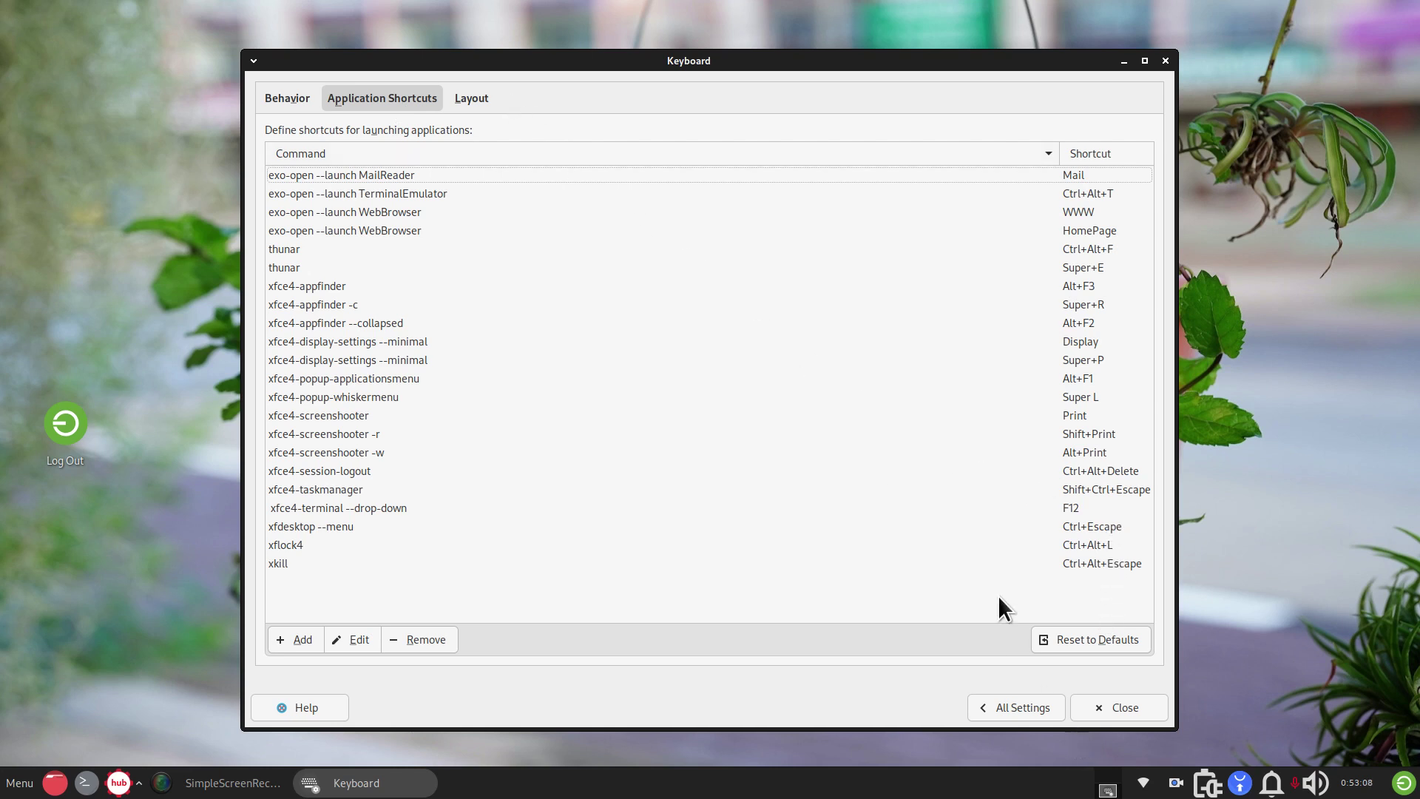
left_click(470, 100)
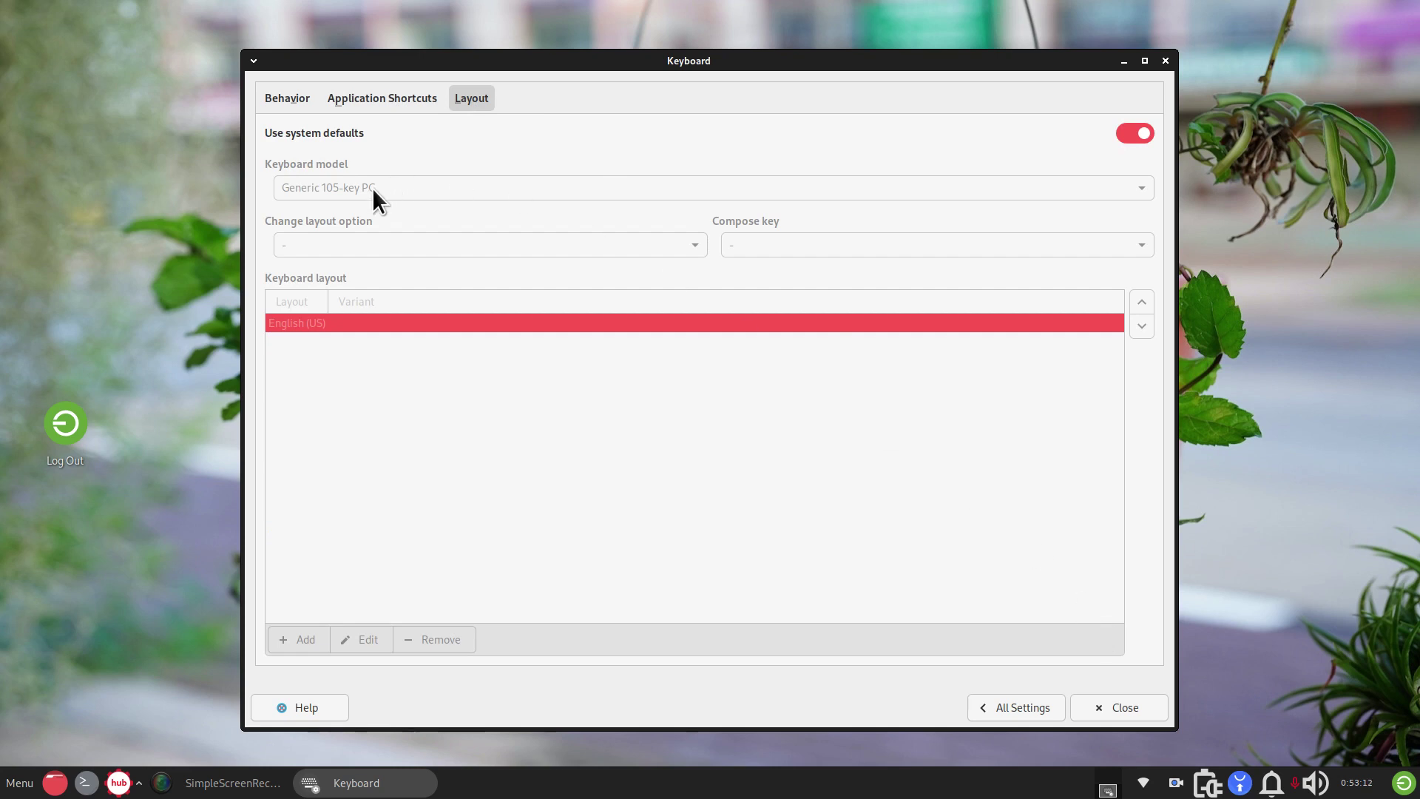
left_click(1002, 711)
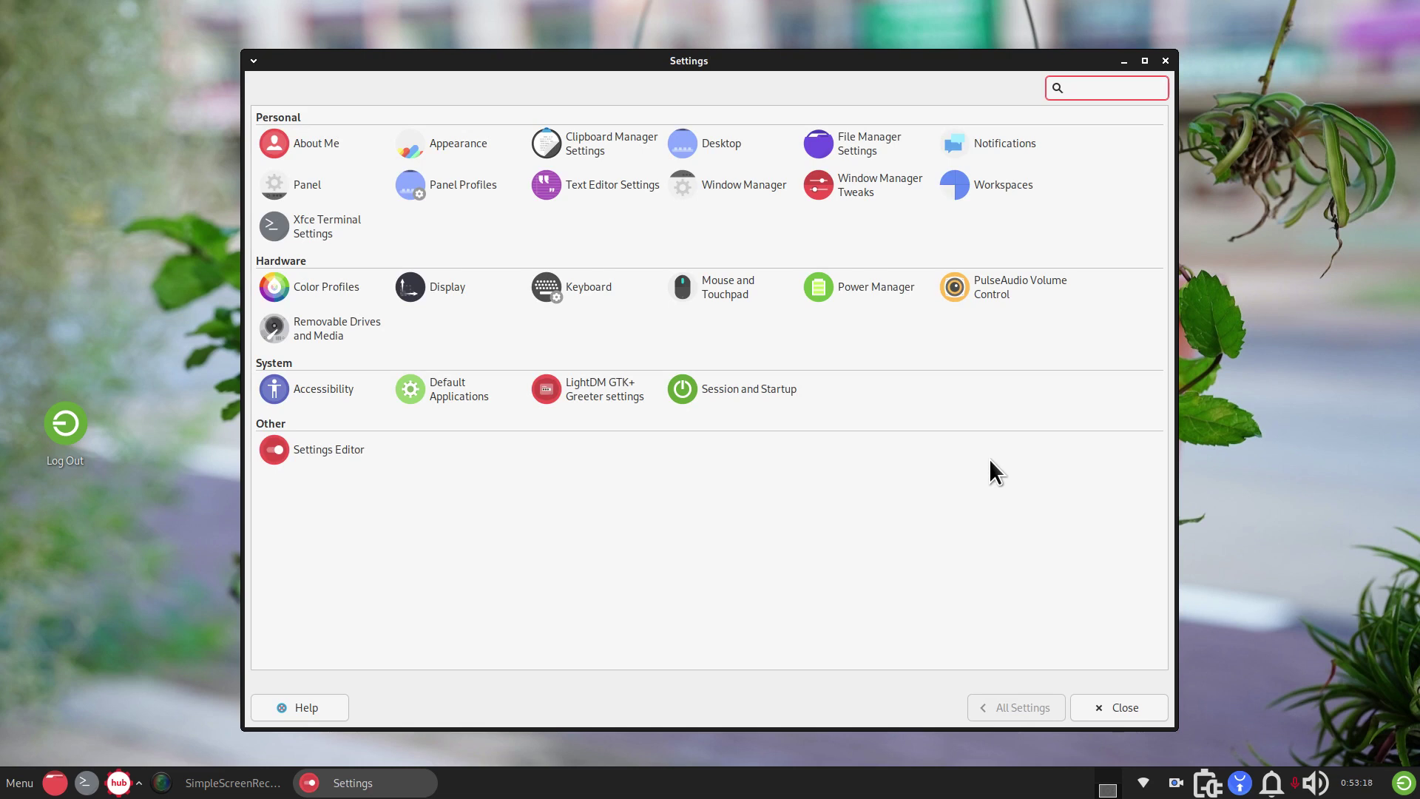
Open Power Manager settings and cancel the Log Out prompt that appears
left_click(880, 288)
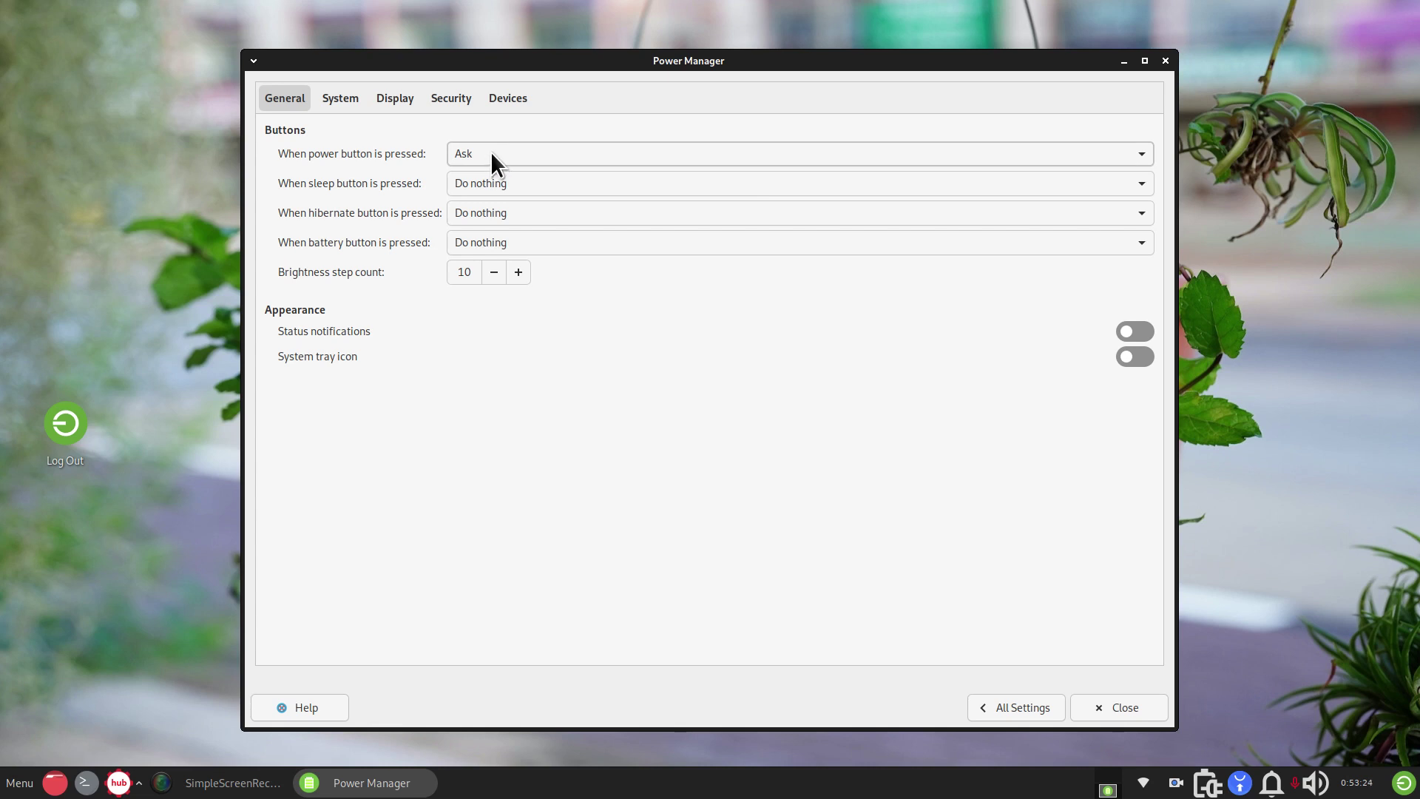
double_click(63, 425)
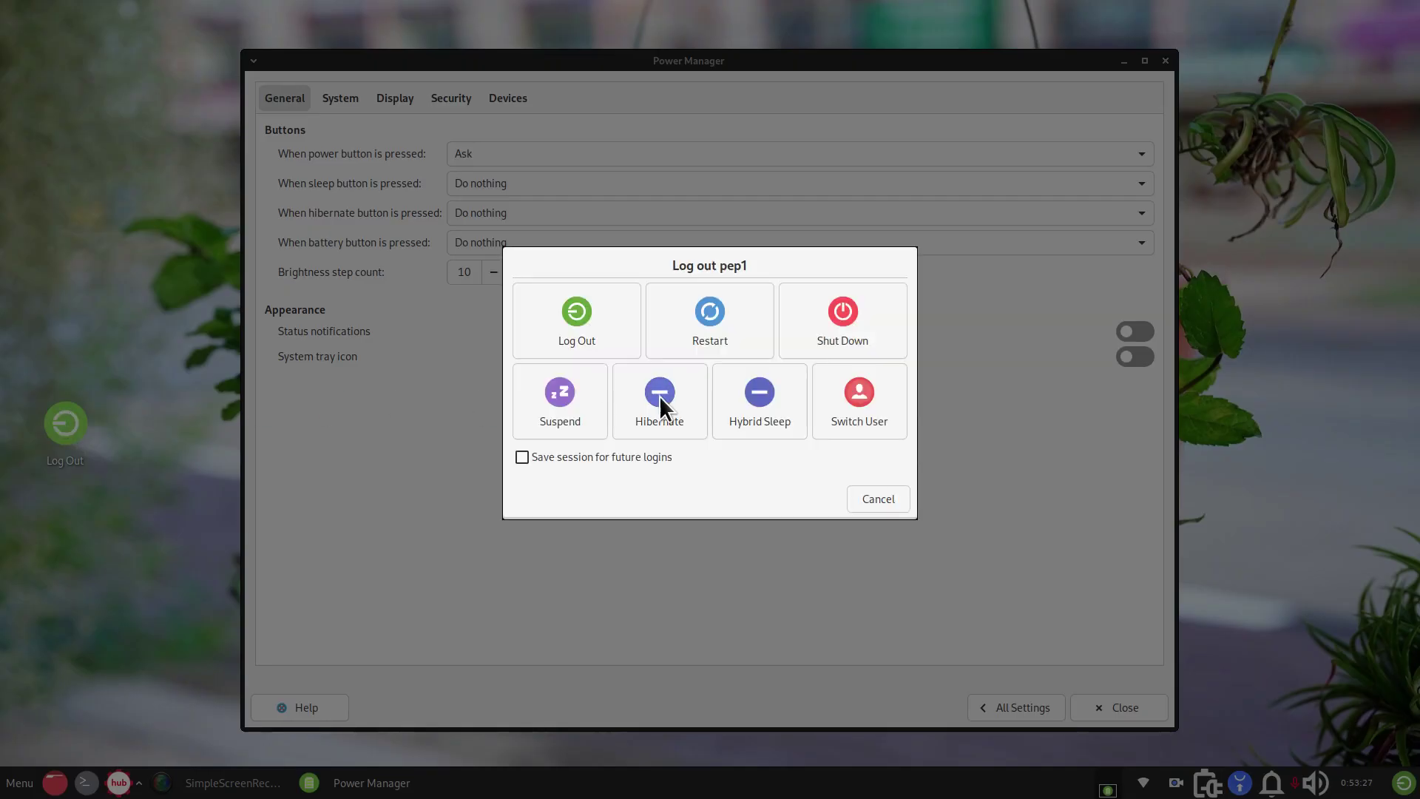
left_click(880, 498)
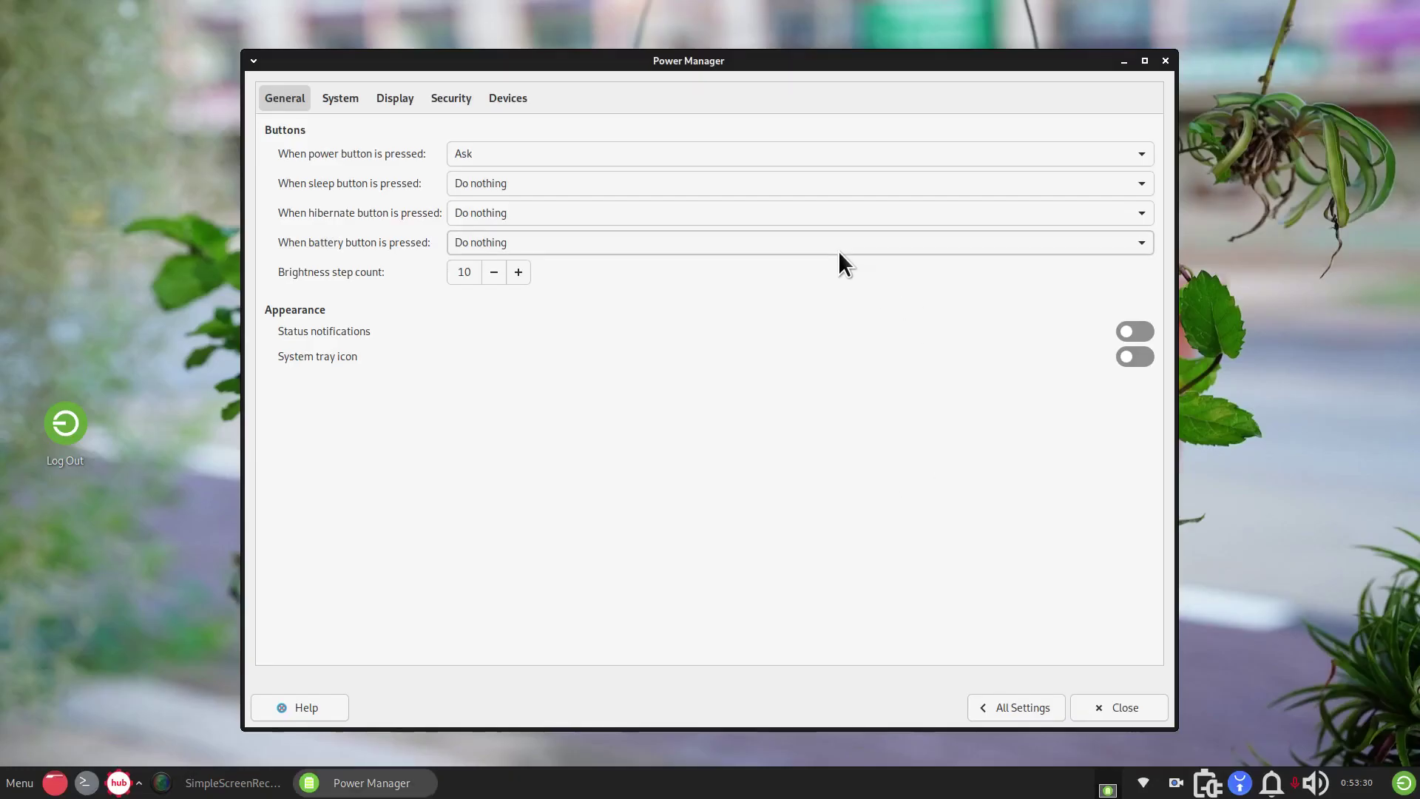
Review the System, Display, Security and Devices power tabs, then return to All Settings
left_click(344, 99)
left_click(394, 95)
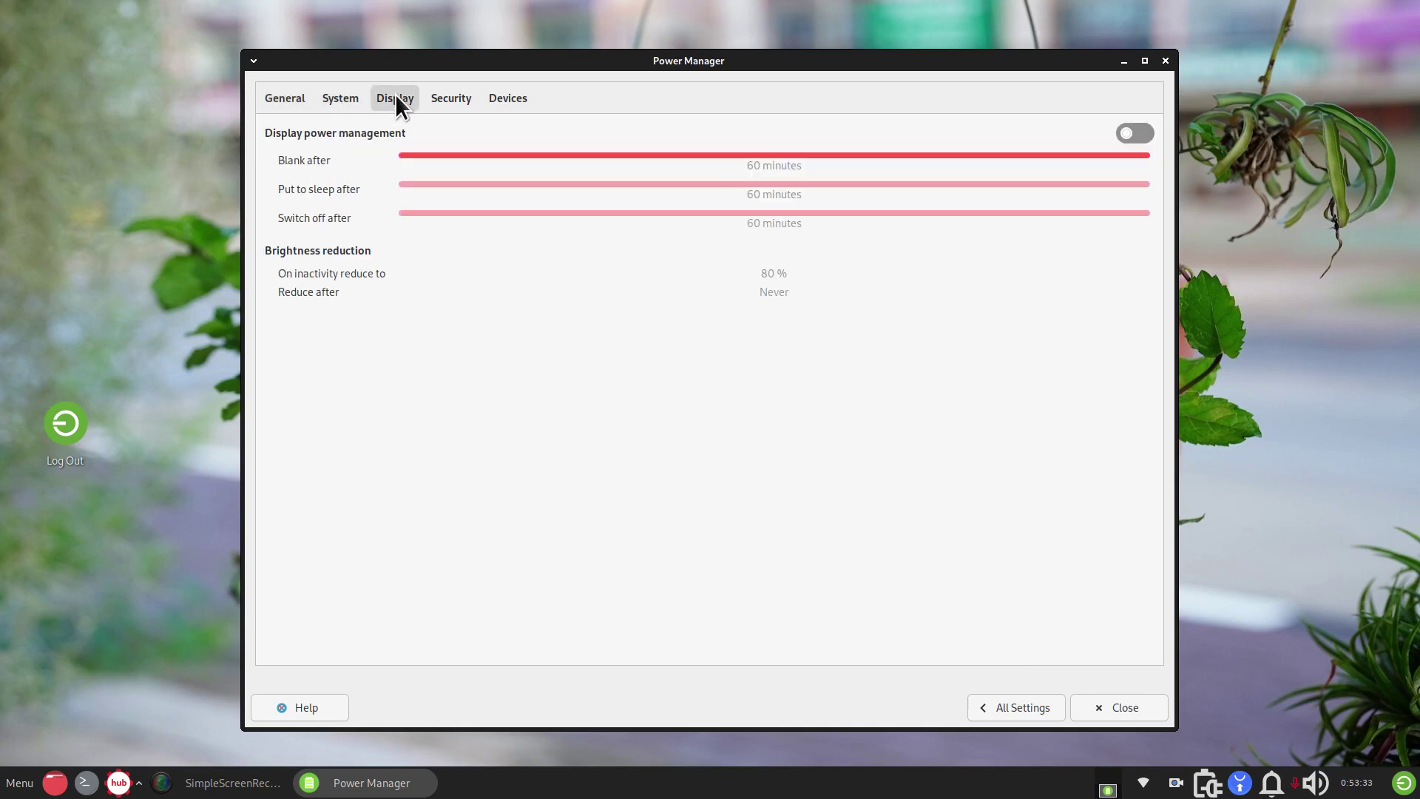
left_click(443, 101)
left_click(500, 101)
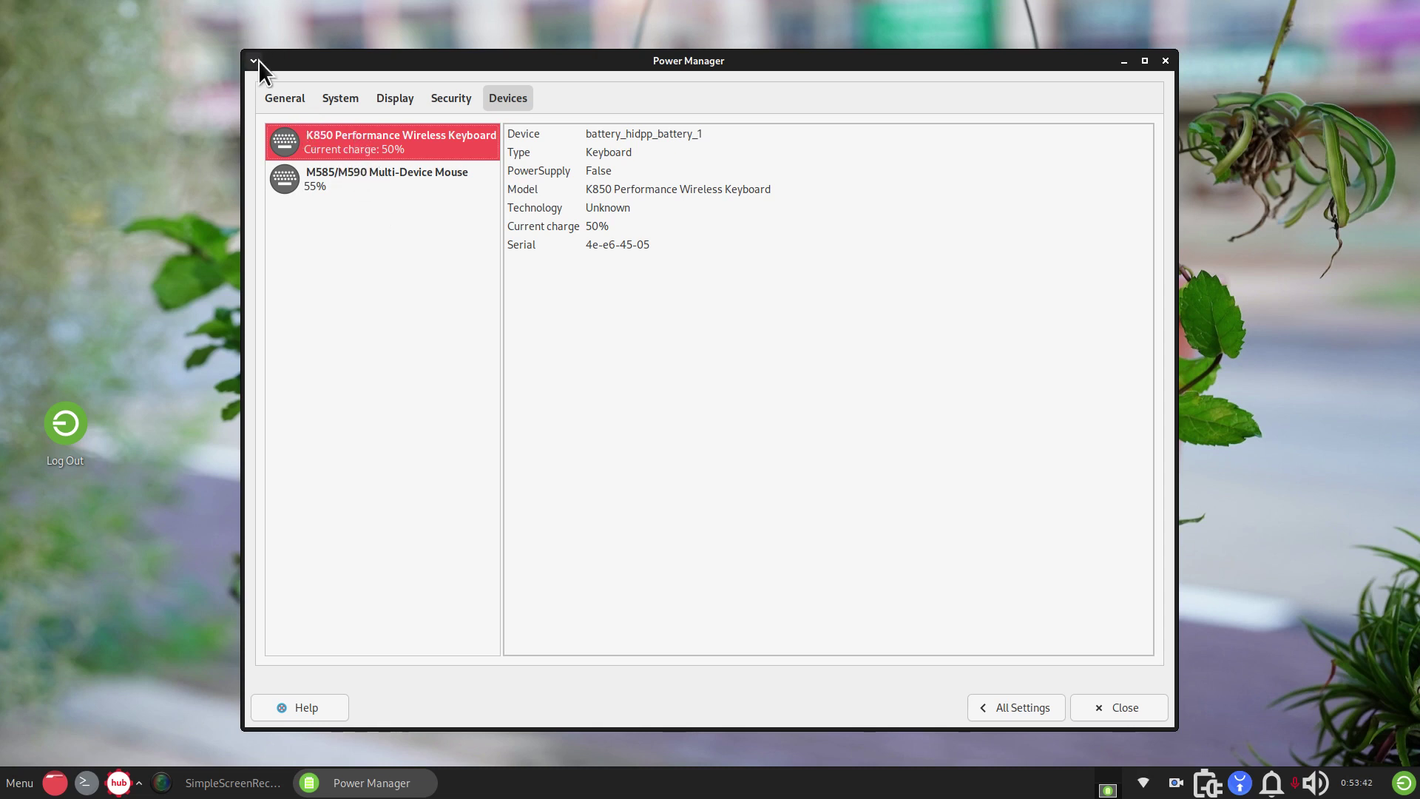
left_click(279, 102)
left_click(1009, 708)
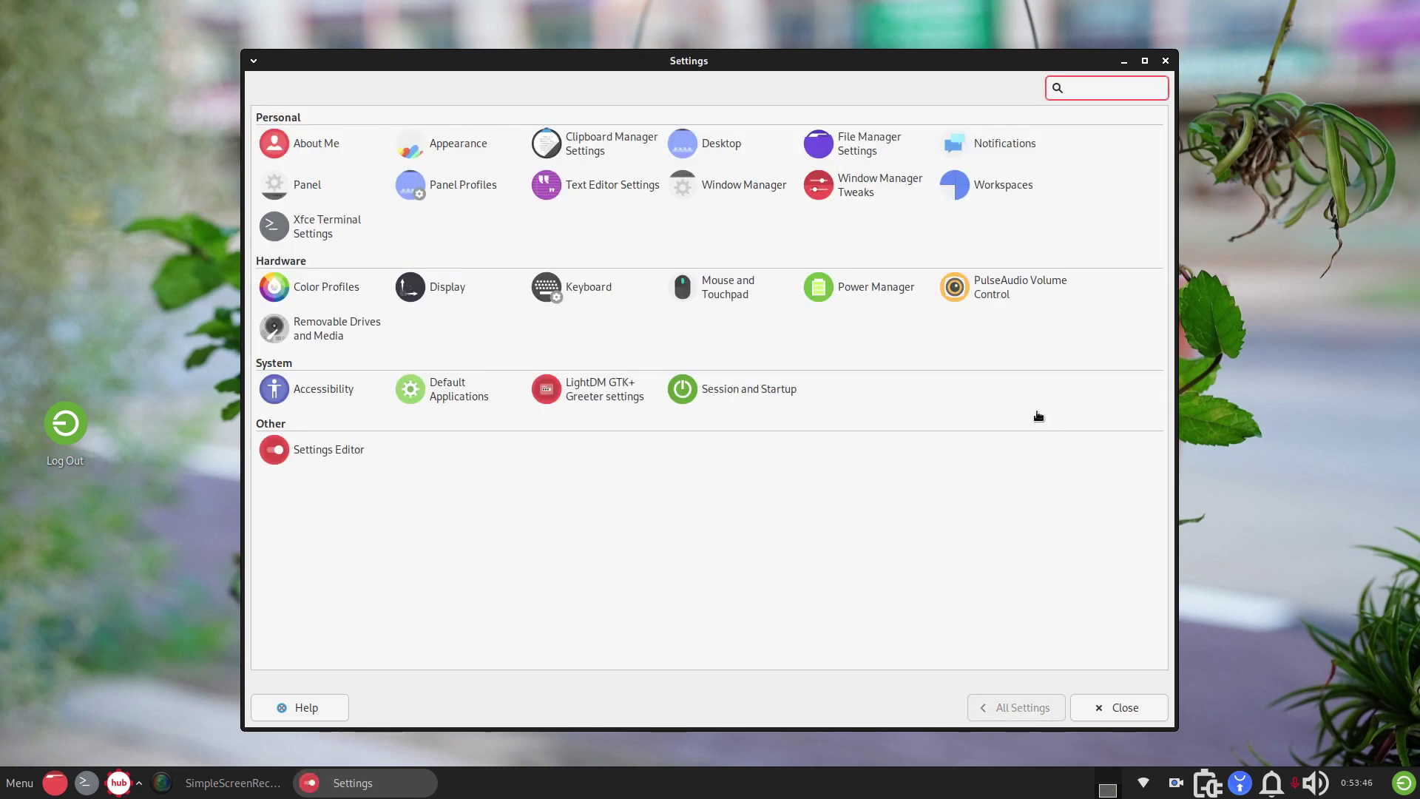
Review Mouse and Touchpad's Theme, Behavior and Devices tabs, then return to All Settings
left_click(726, 286)
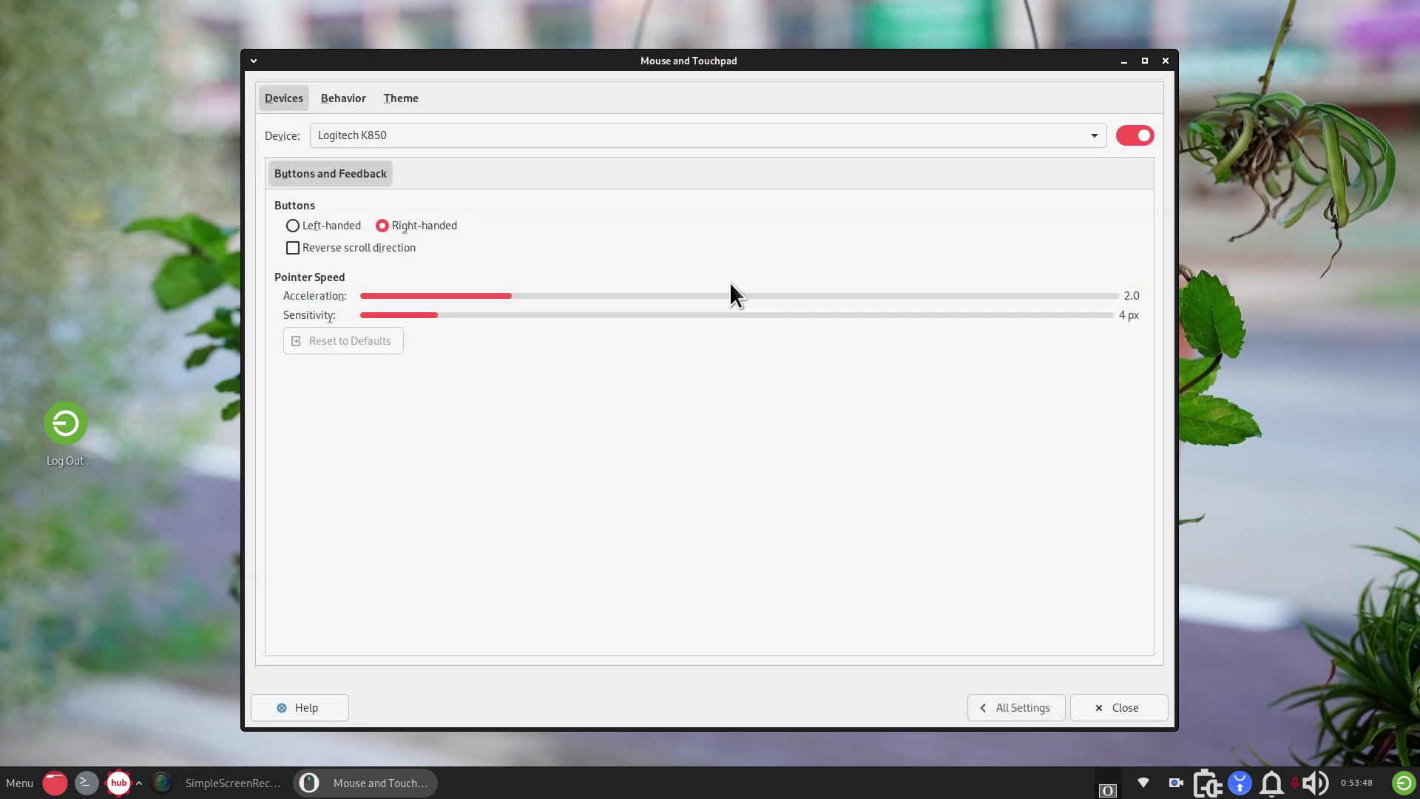
left_click(401, 97)
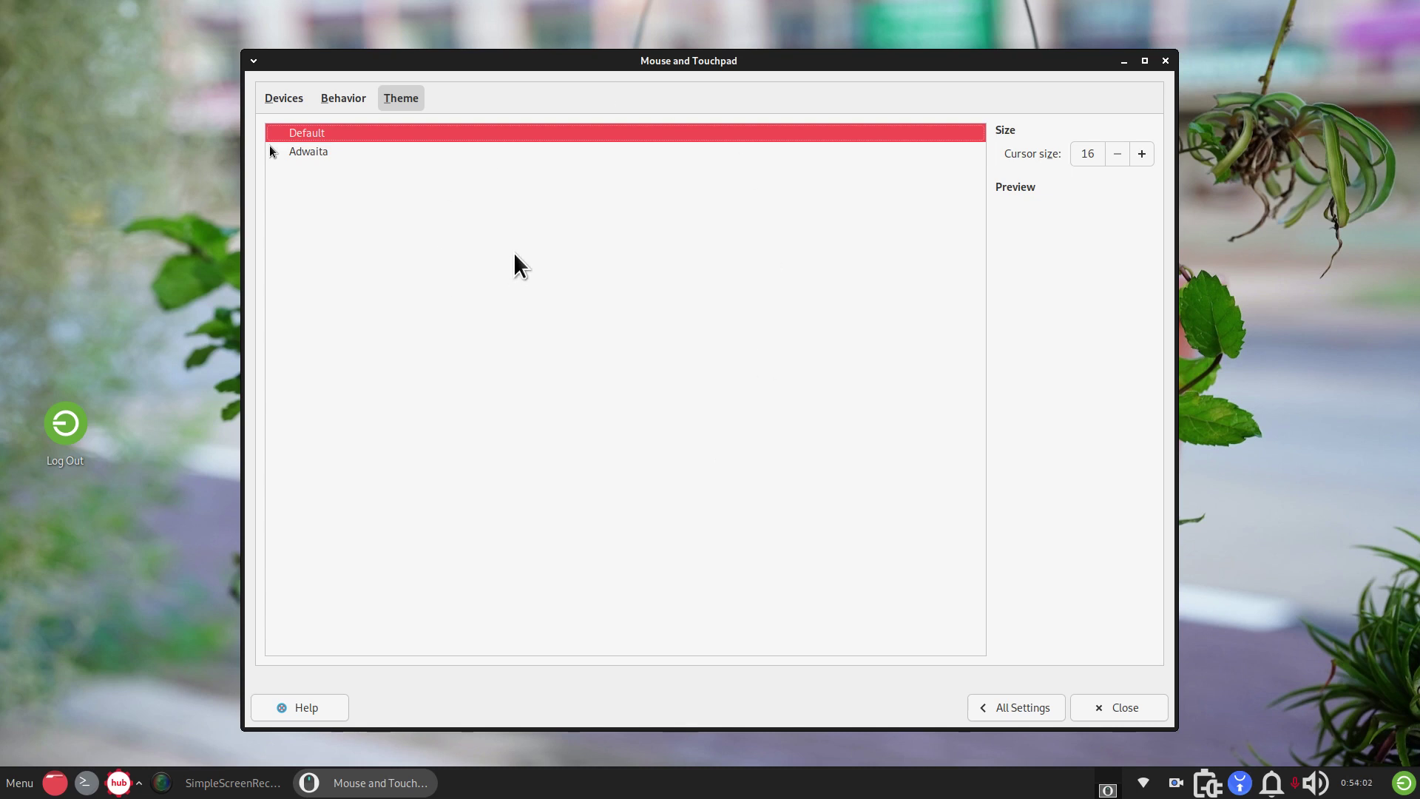
left_click(334, 100)
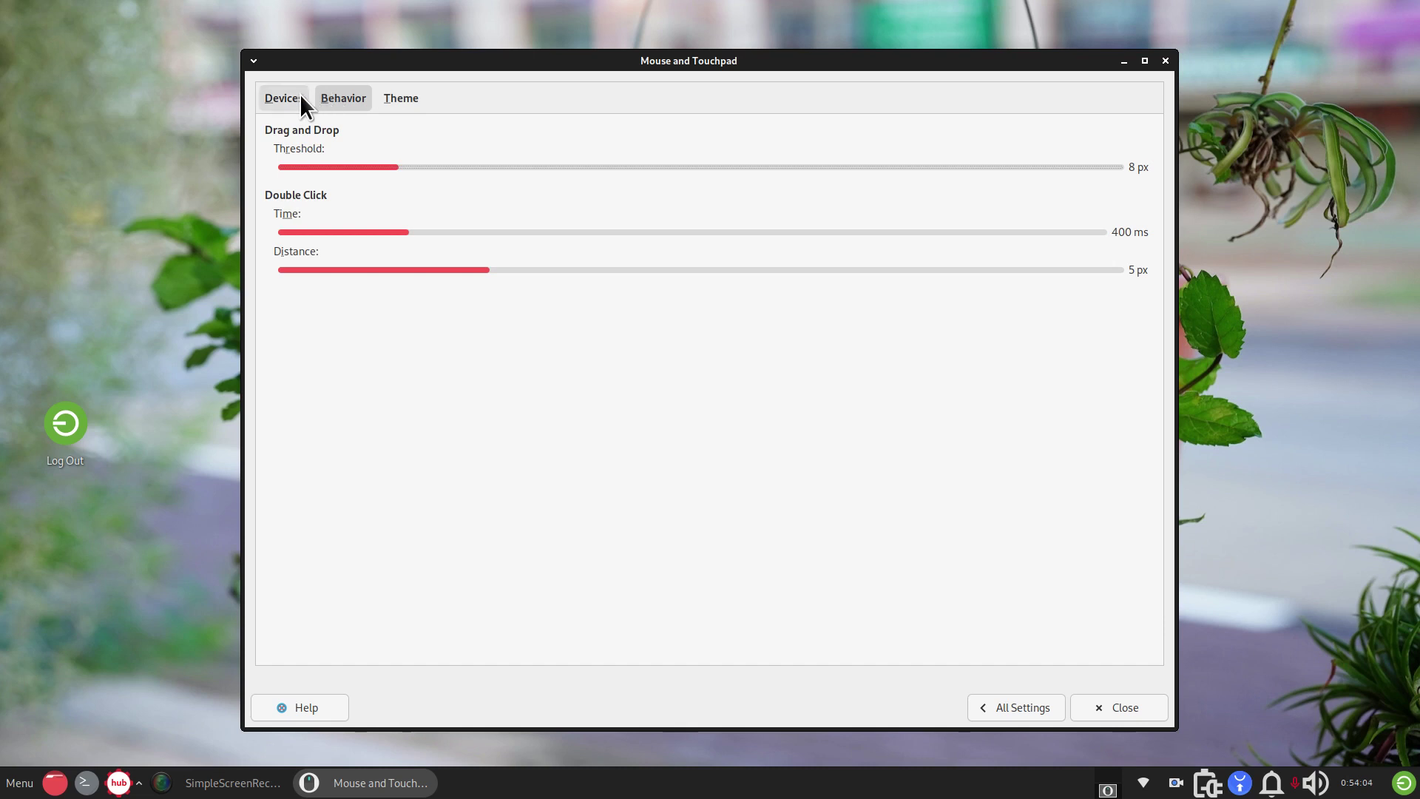
left_click(287, 99)
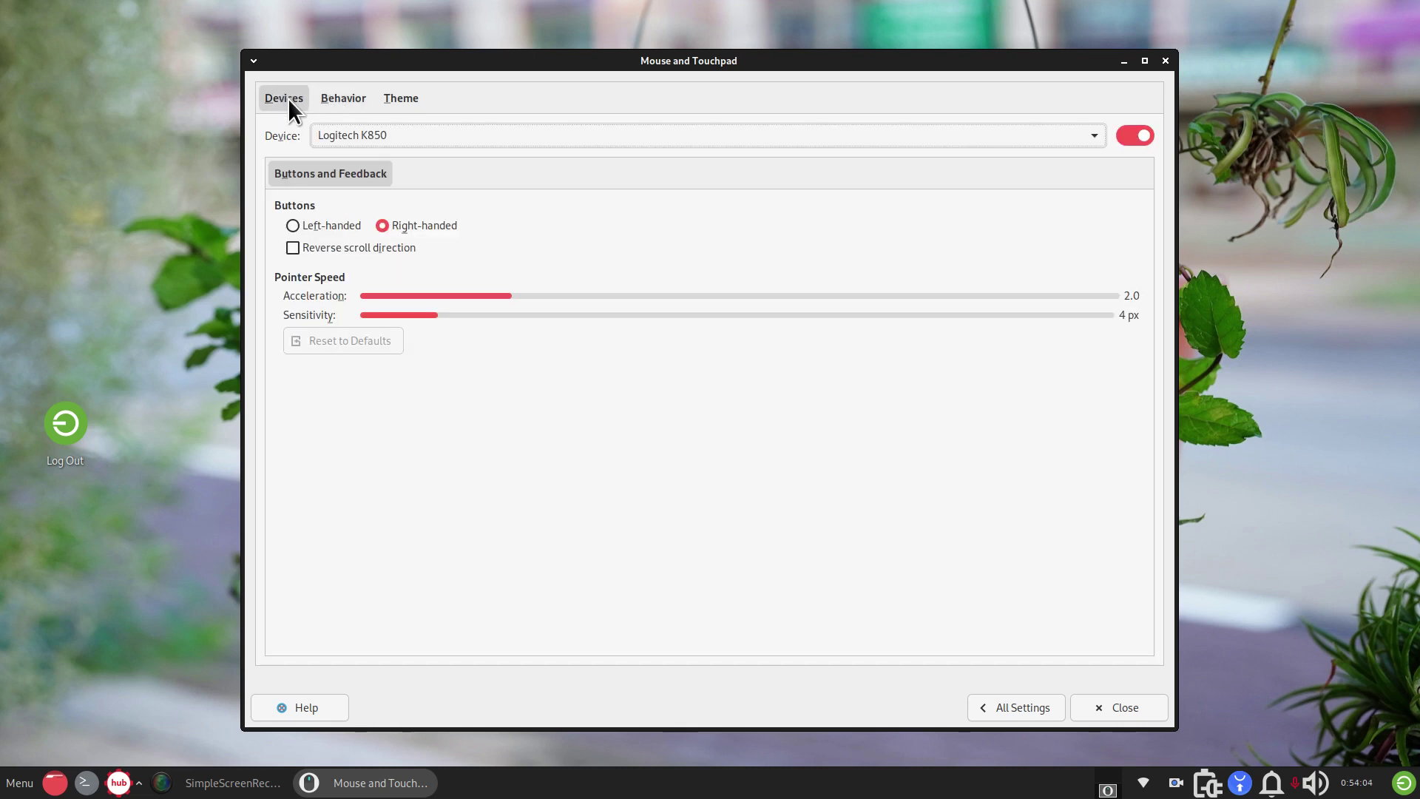
left_click(1018, 708)
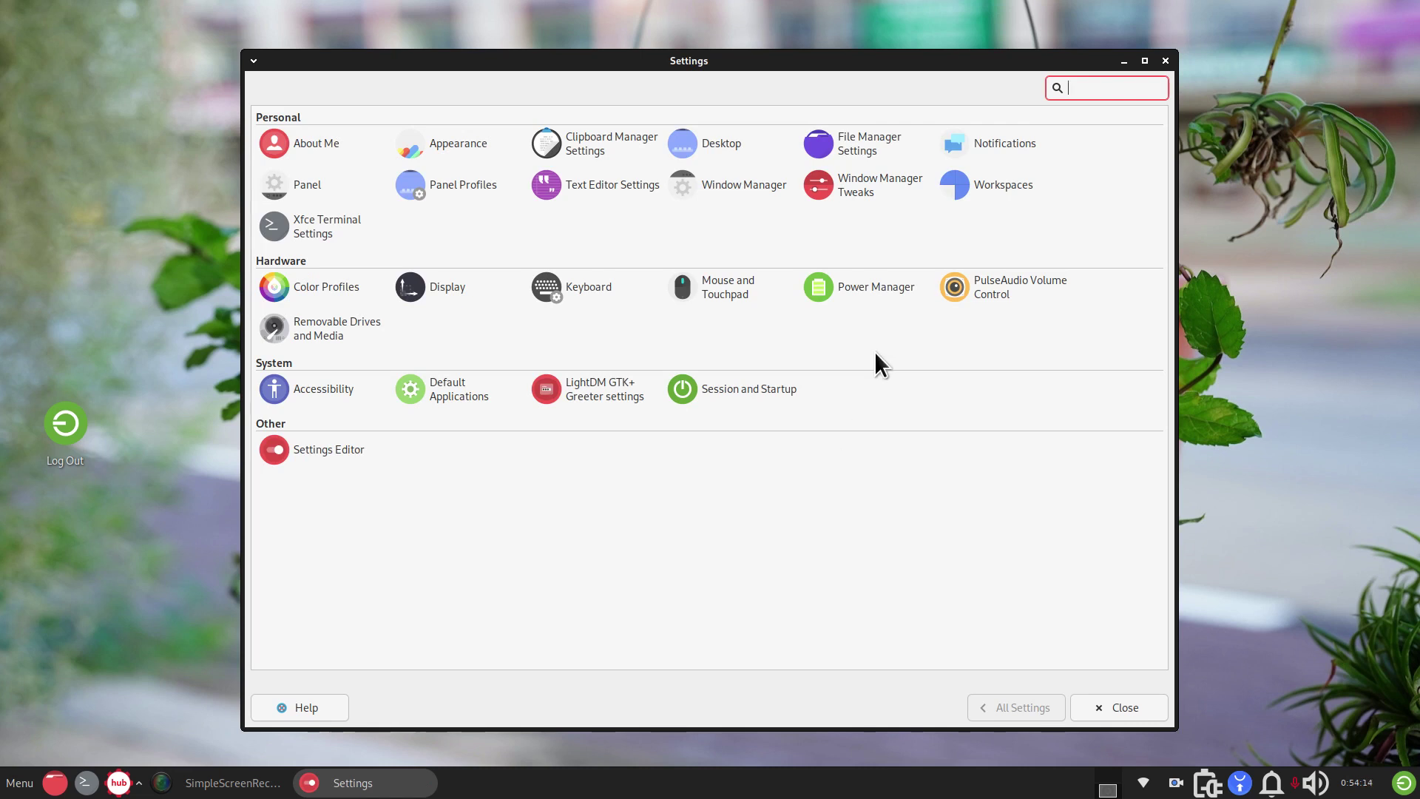
Open and close Volume Control, browse Accessibility's Keyboard and Mouse tabs, then return to All Settings
left_click(1010, 287)
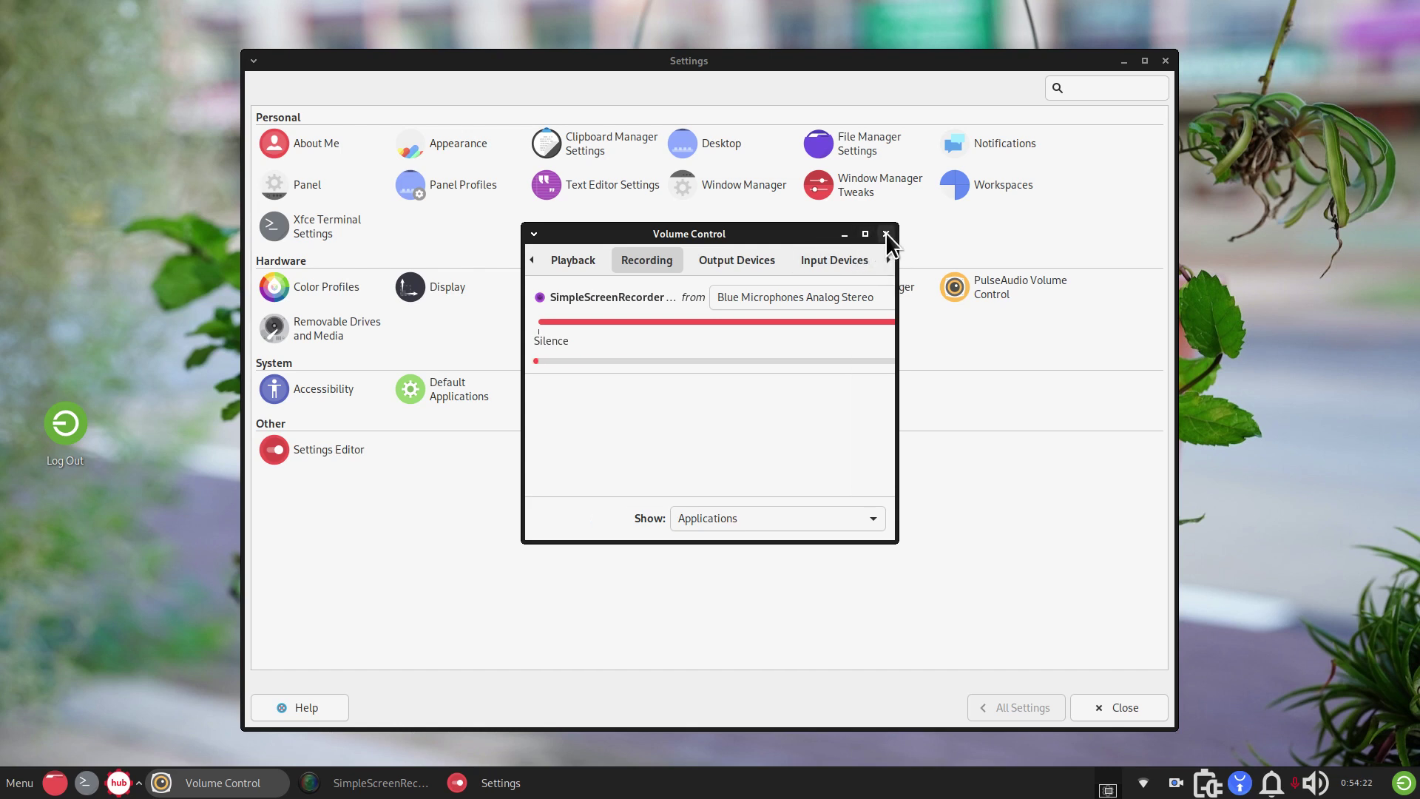
left_click(885, 233)
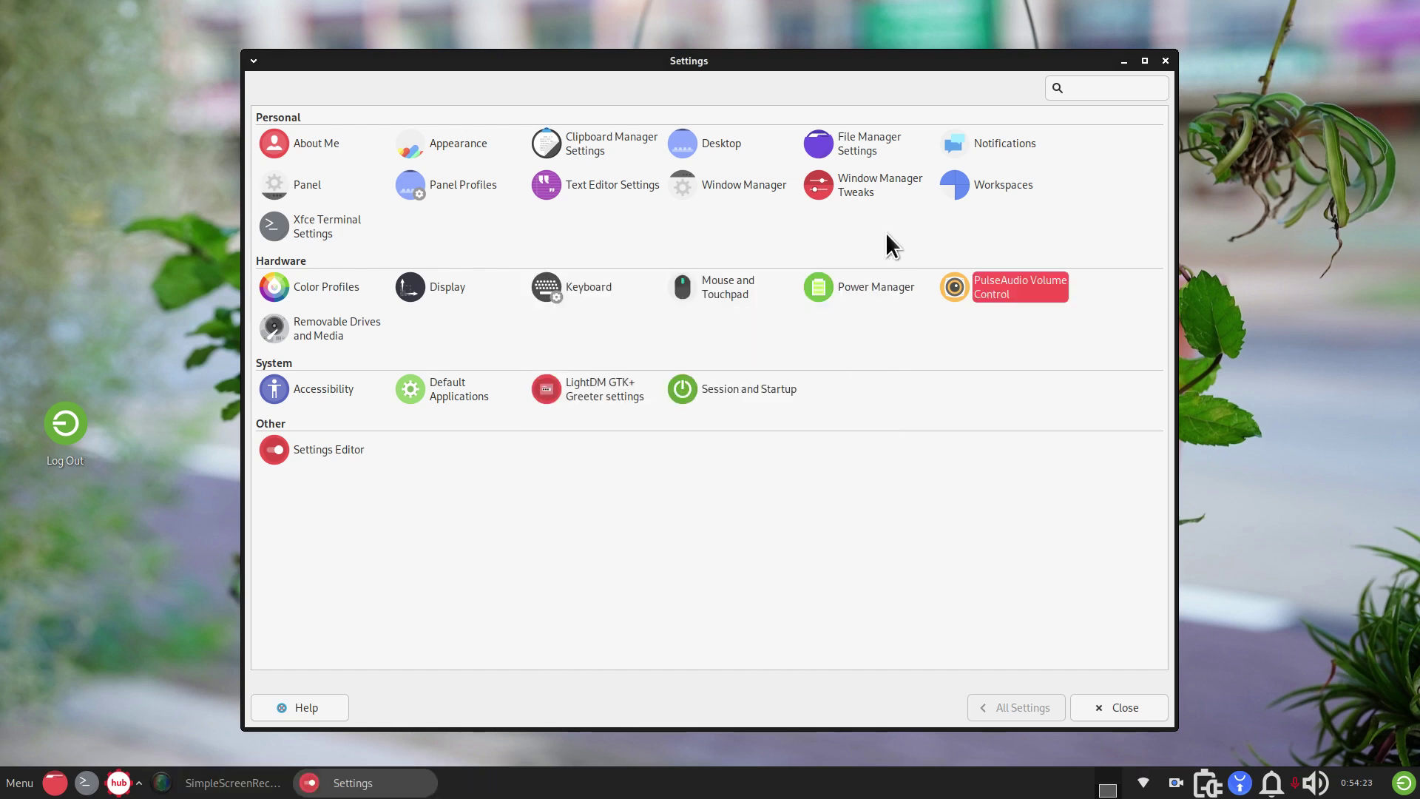
left_click(334, 395)
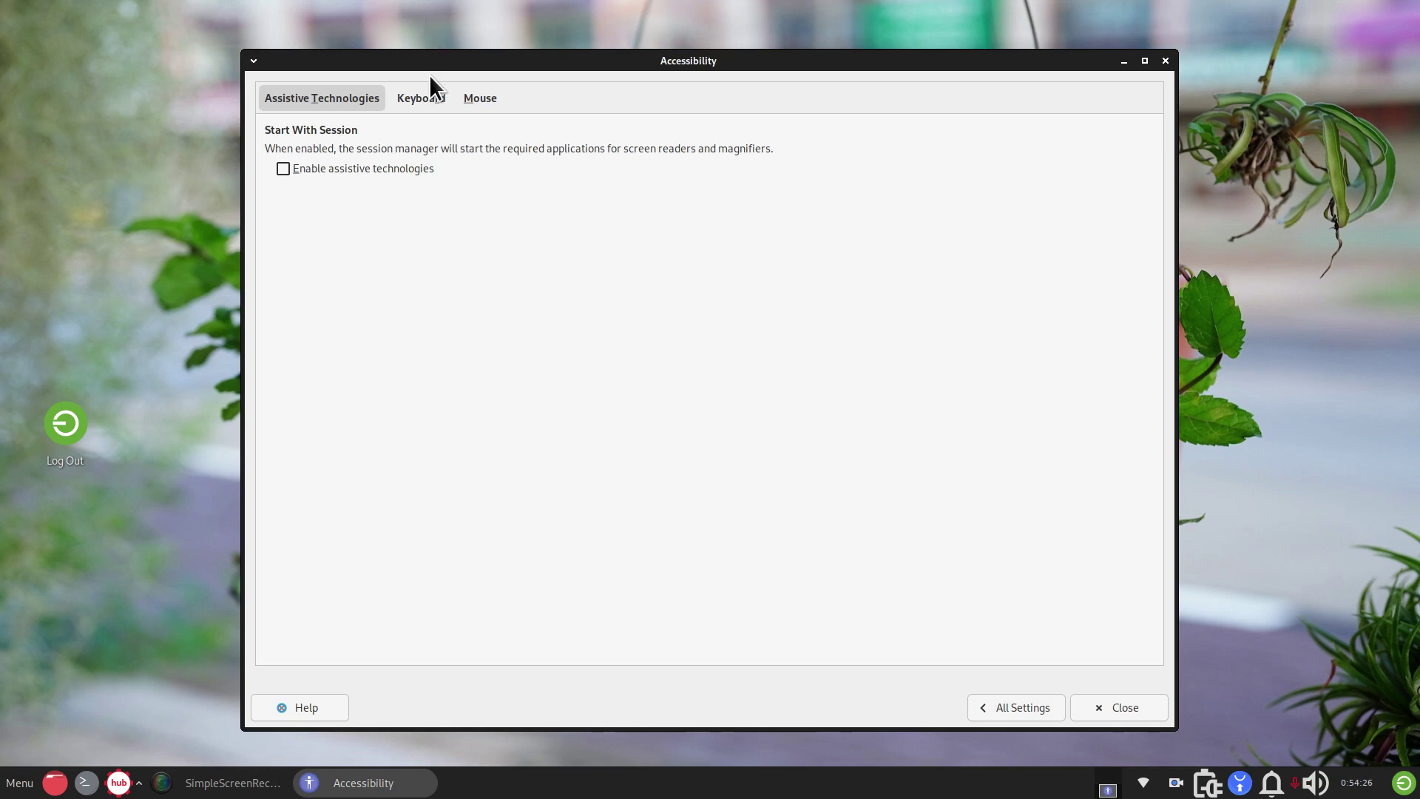
left_click(432, 97)
left_click(480, 97)
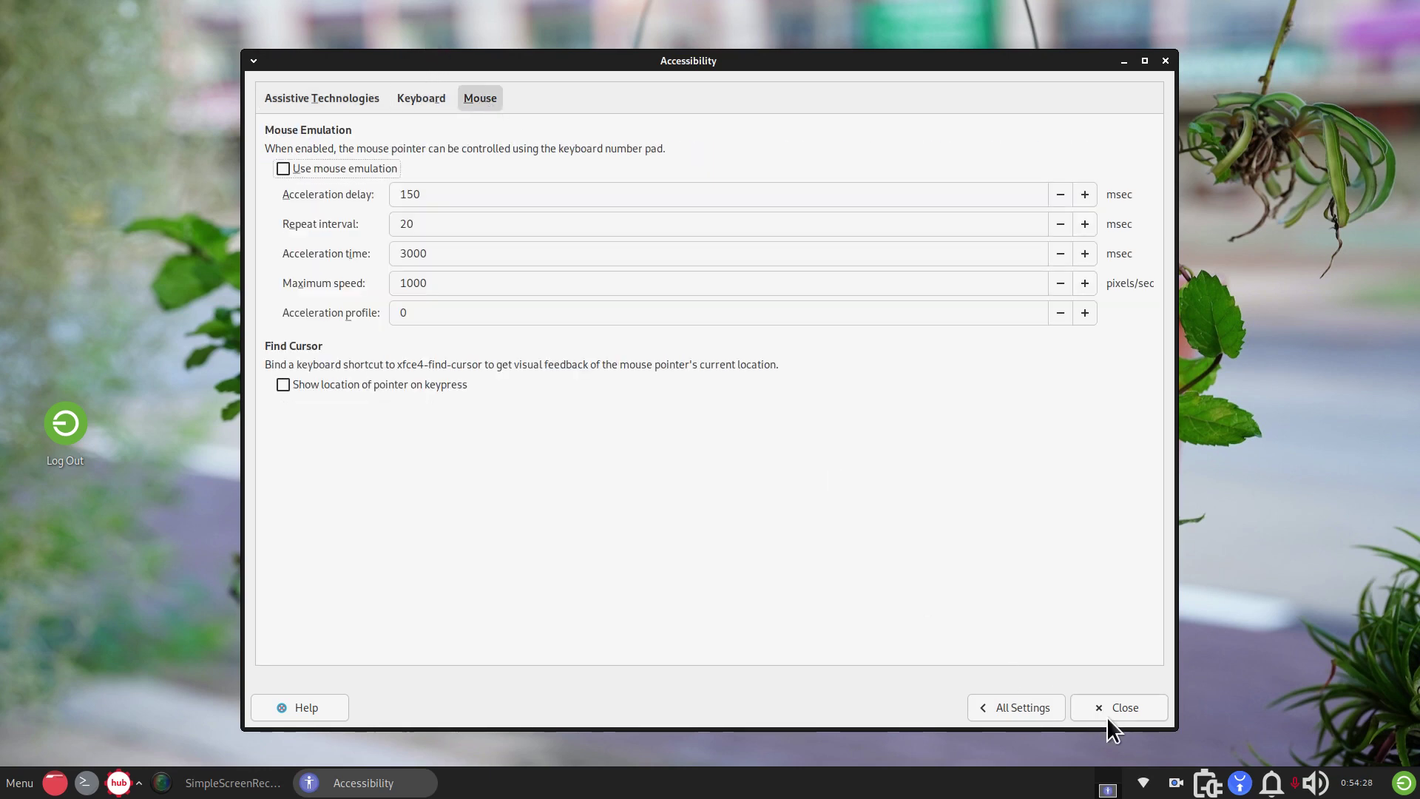
left_click(979, 710)
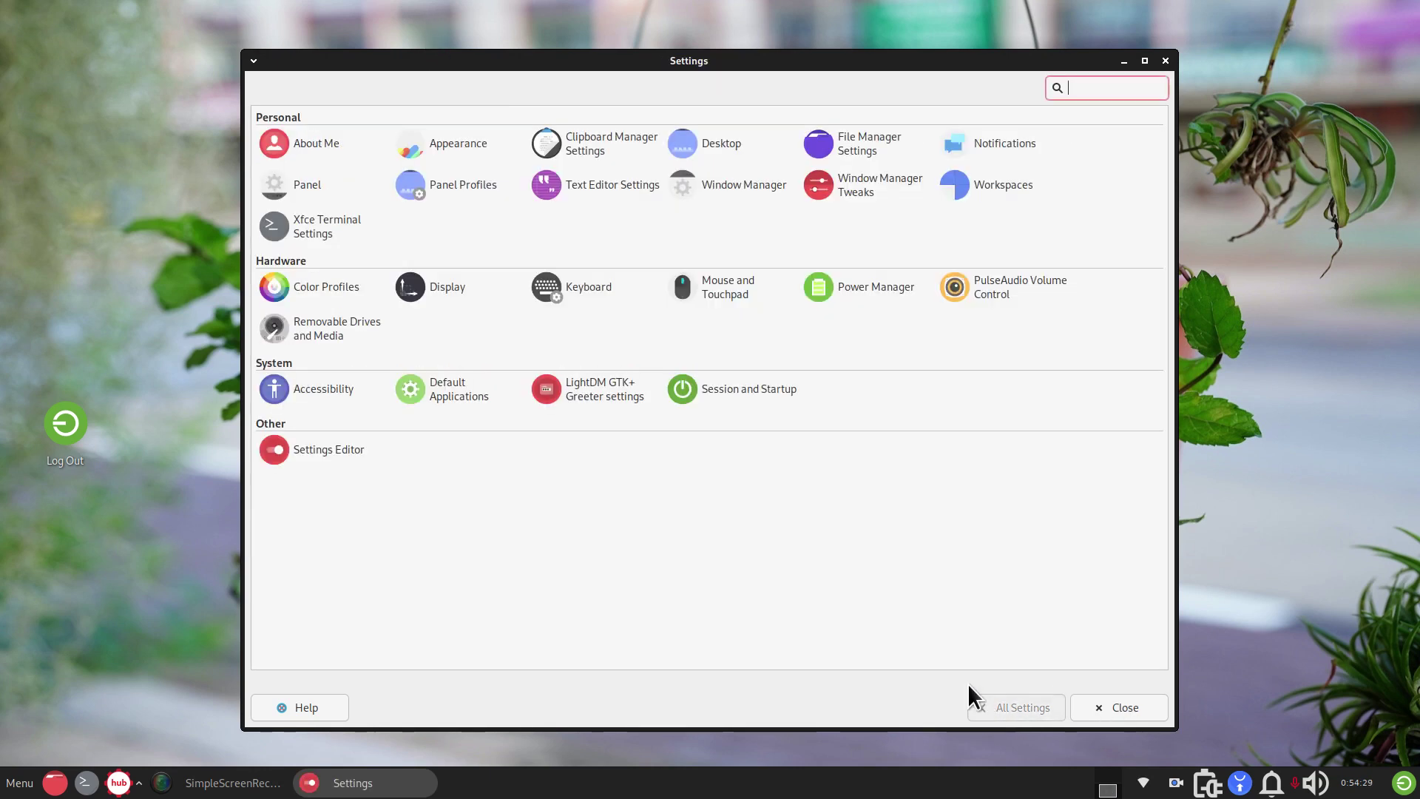
left_click(448, 399)
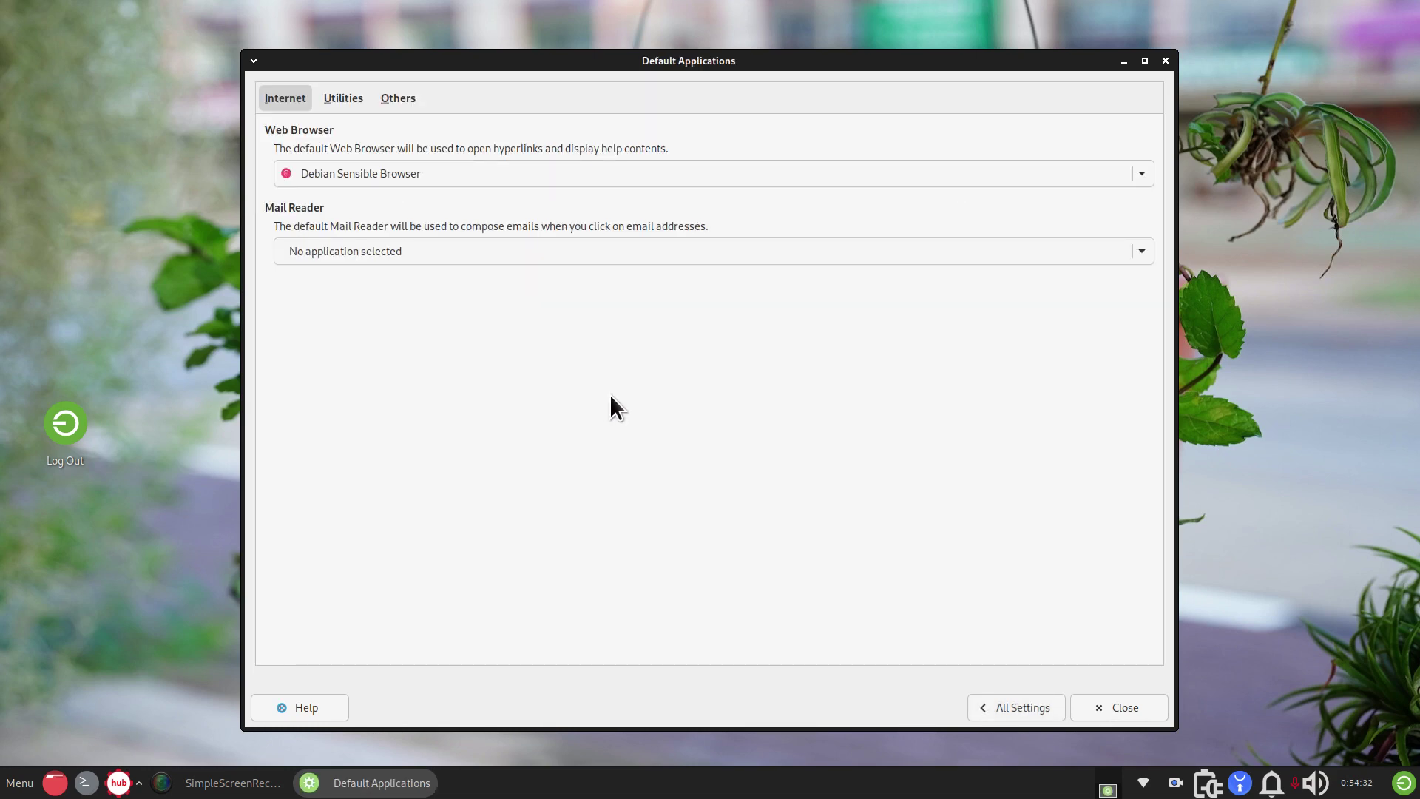
left_click(1017, 709)
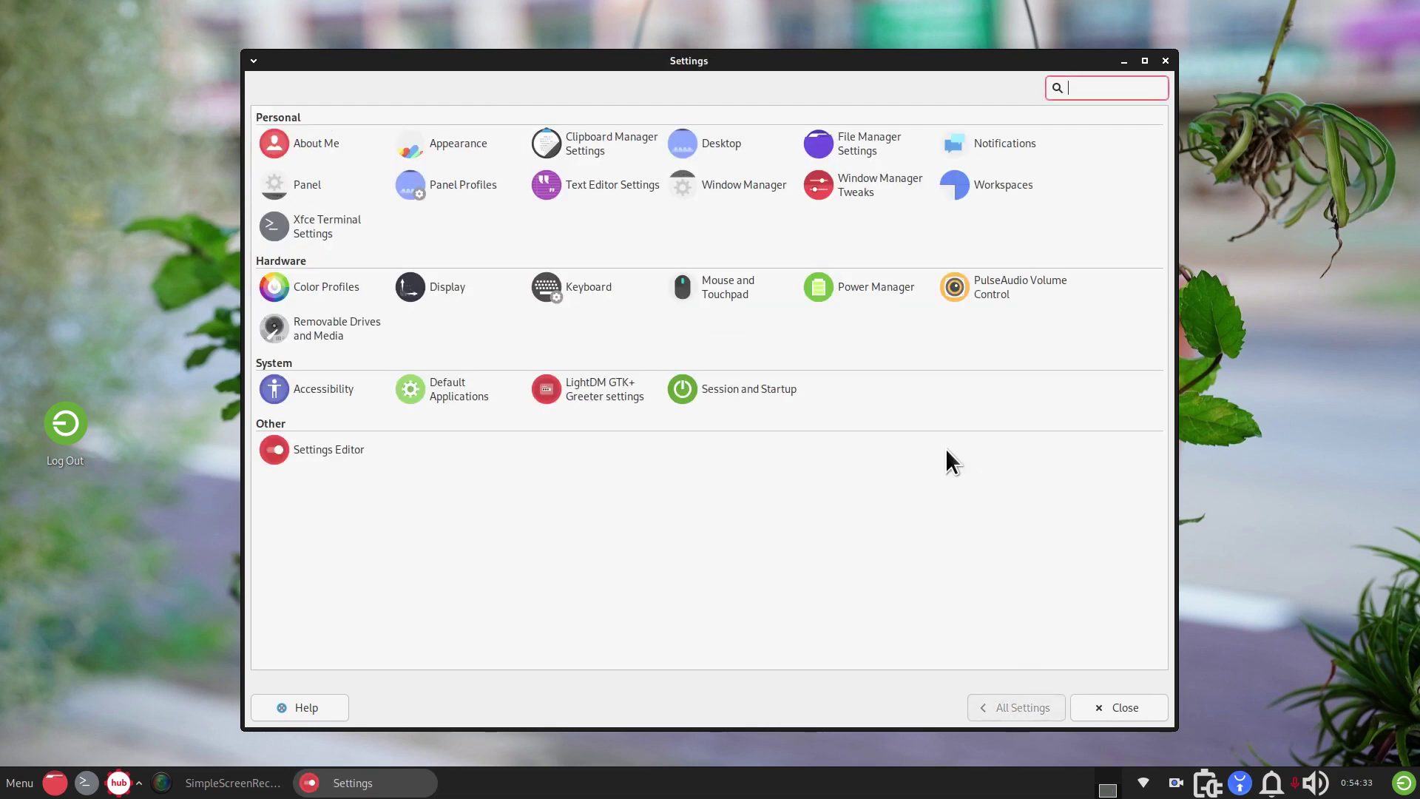
left_click(603, 393)
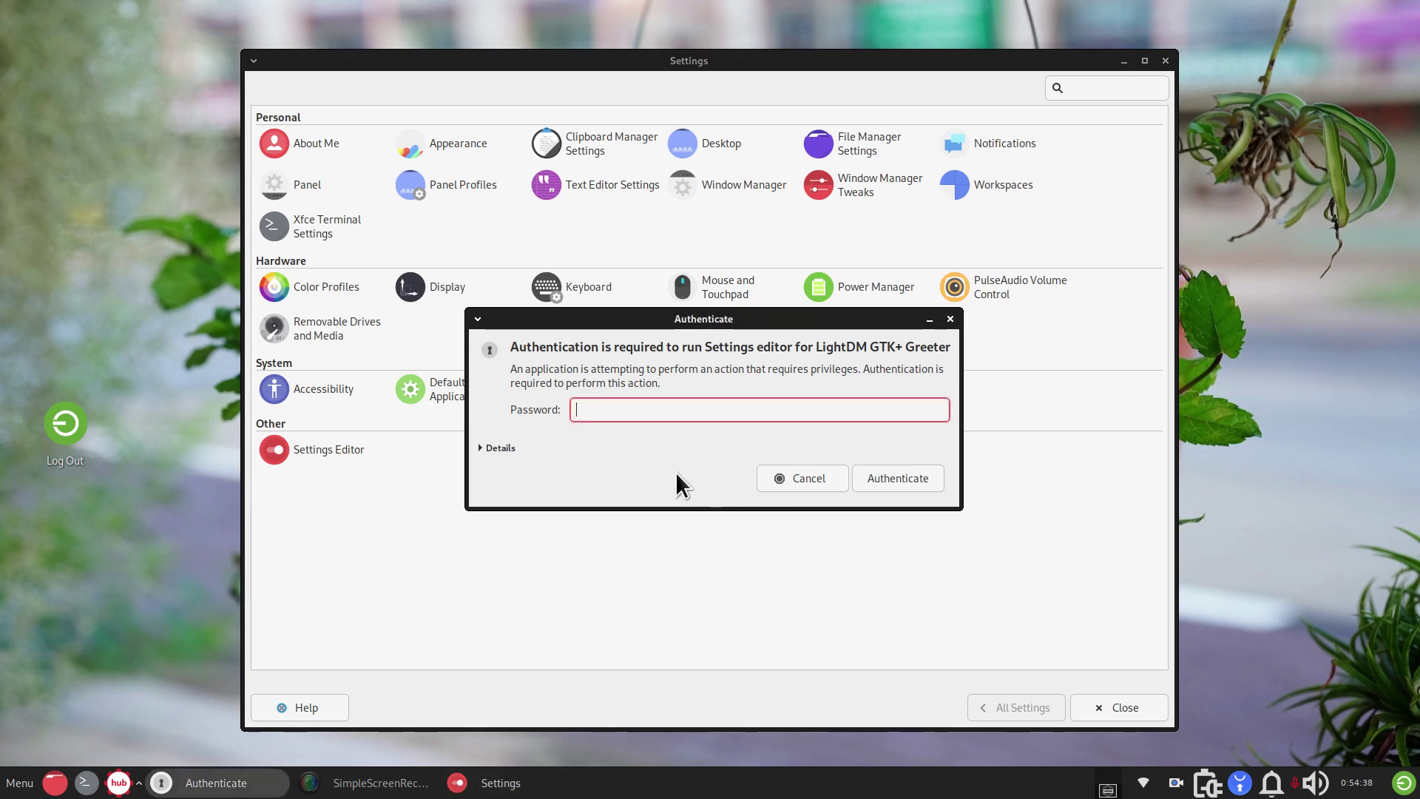
type("******")
key("Return")
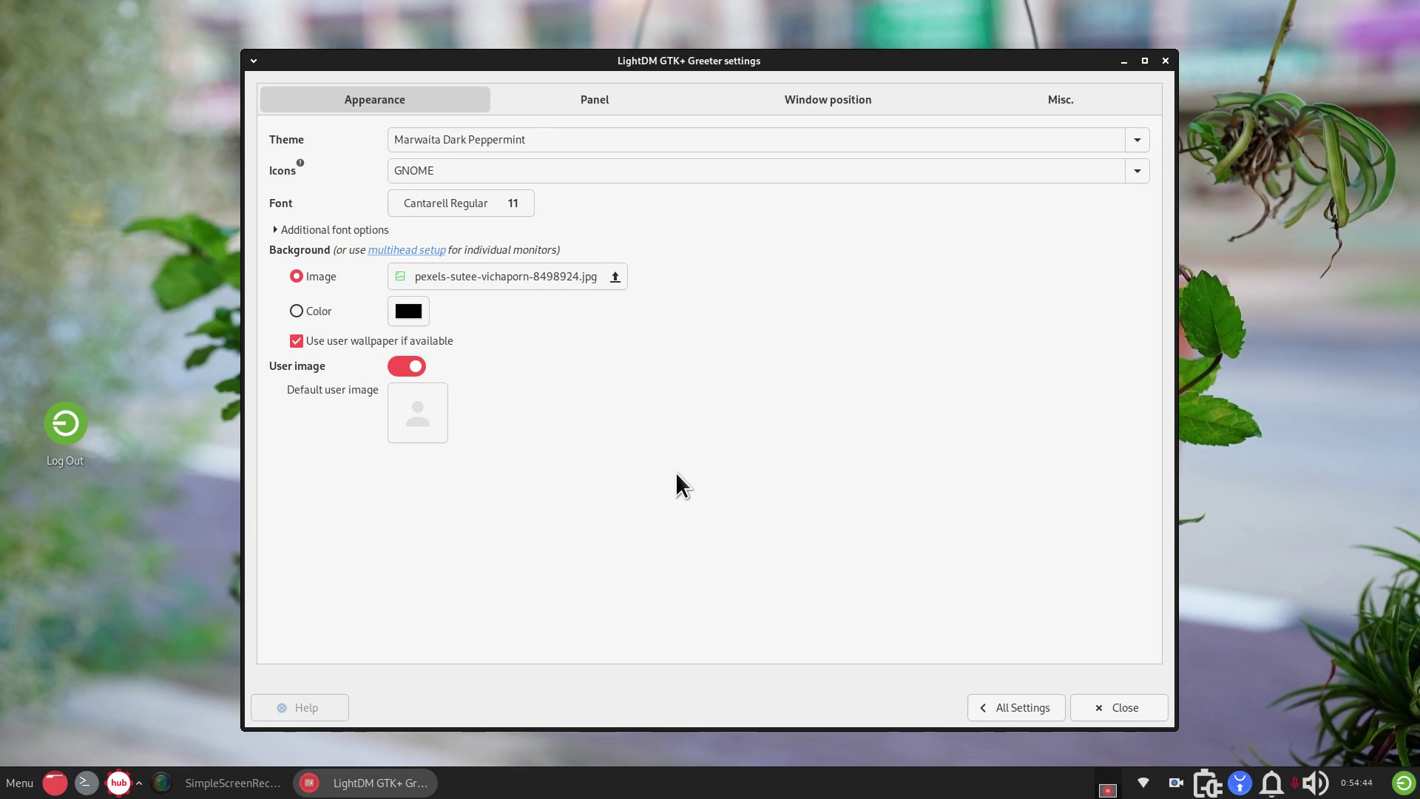
left_click(1022, 703)
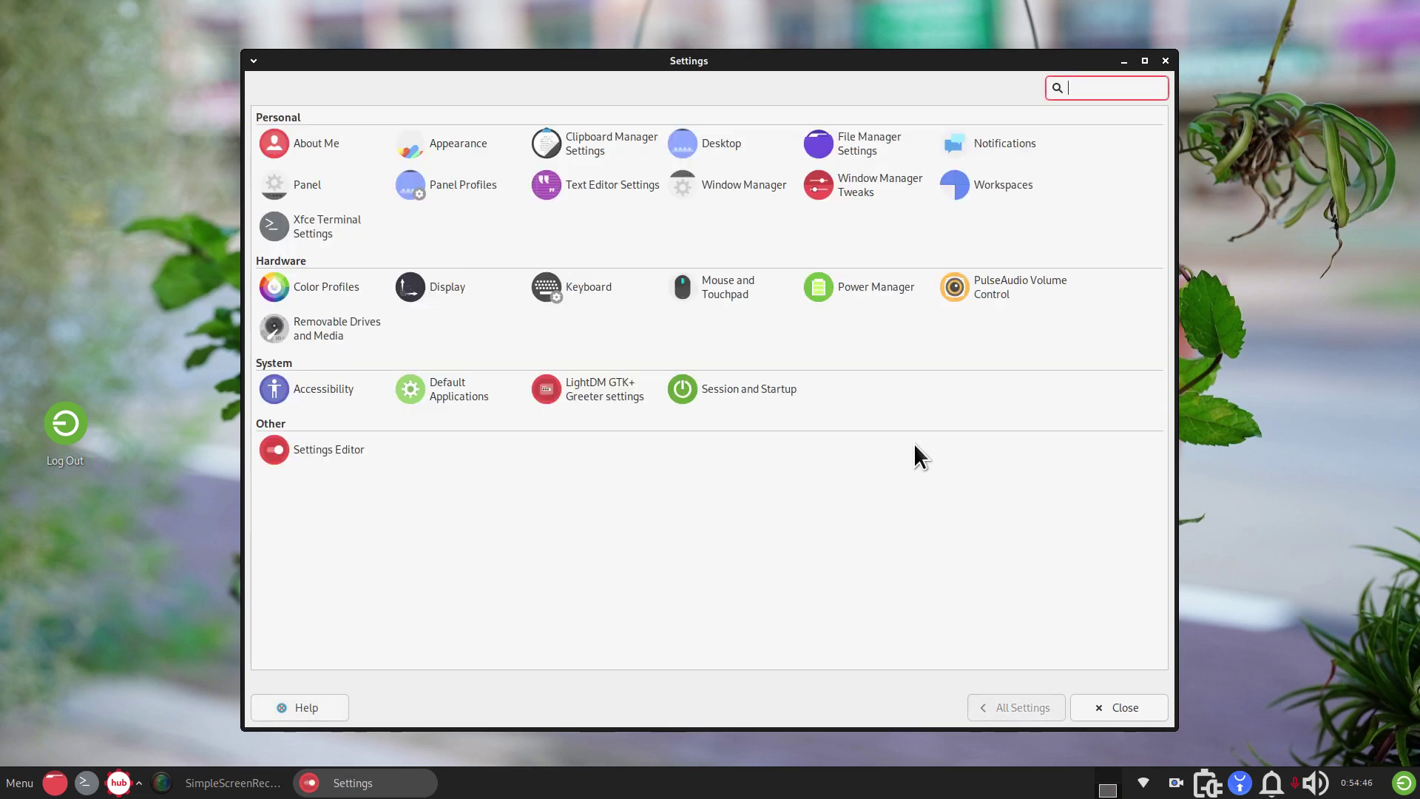
left_click(740, 393)
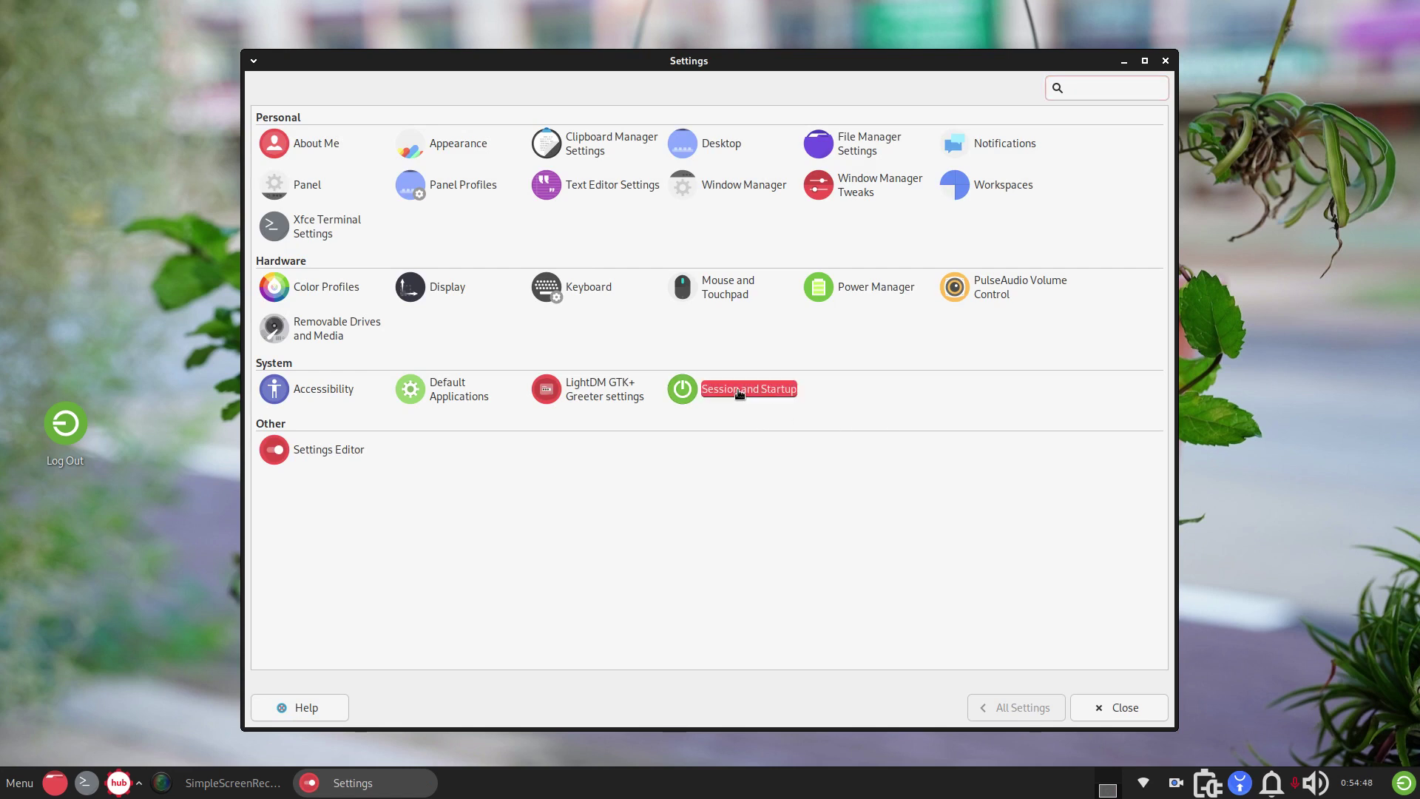
left_click(371, 99)
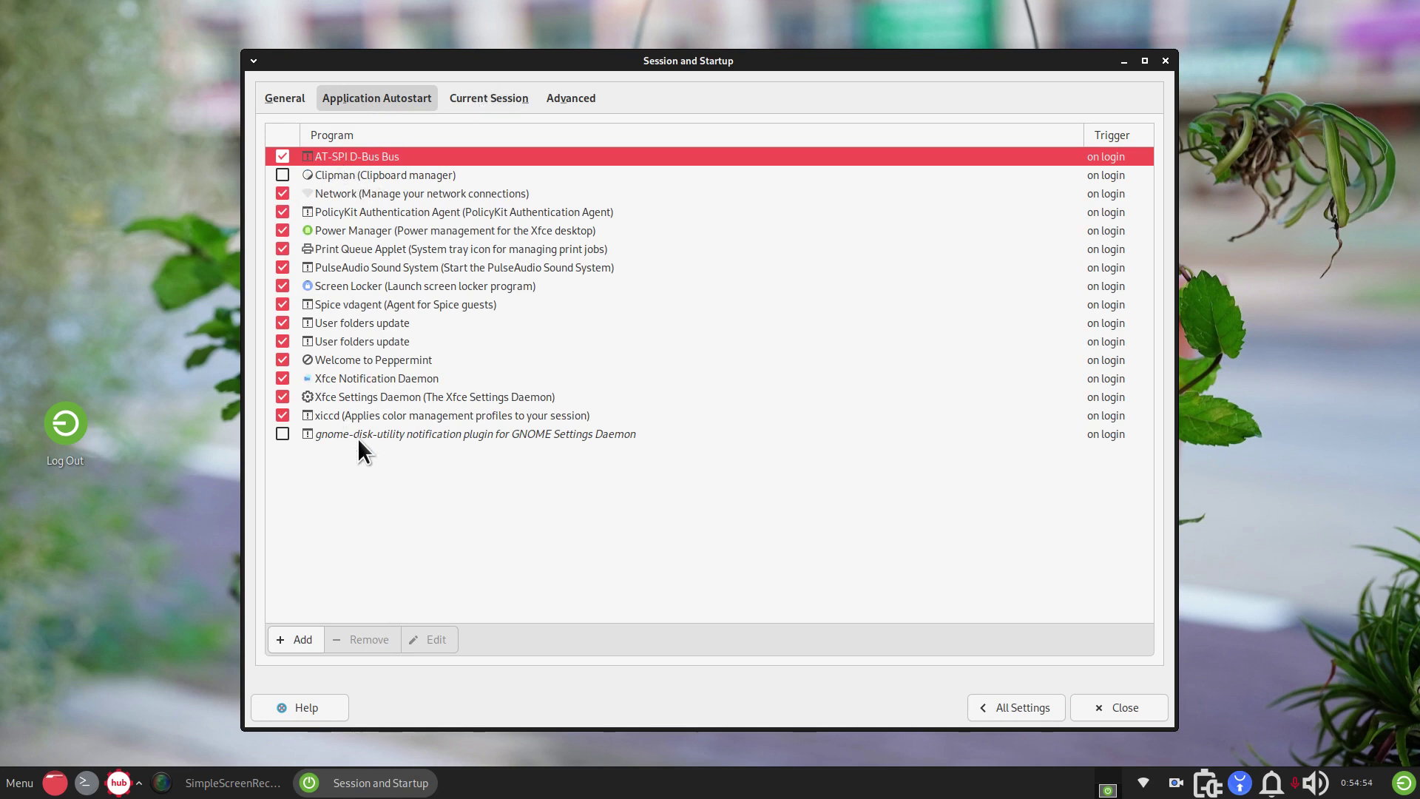
left_click(500, 100)
left_click(572, 91)
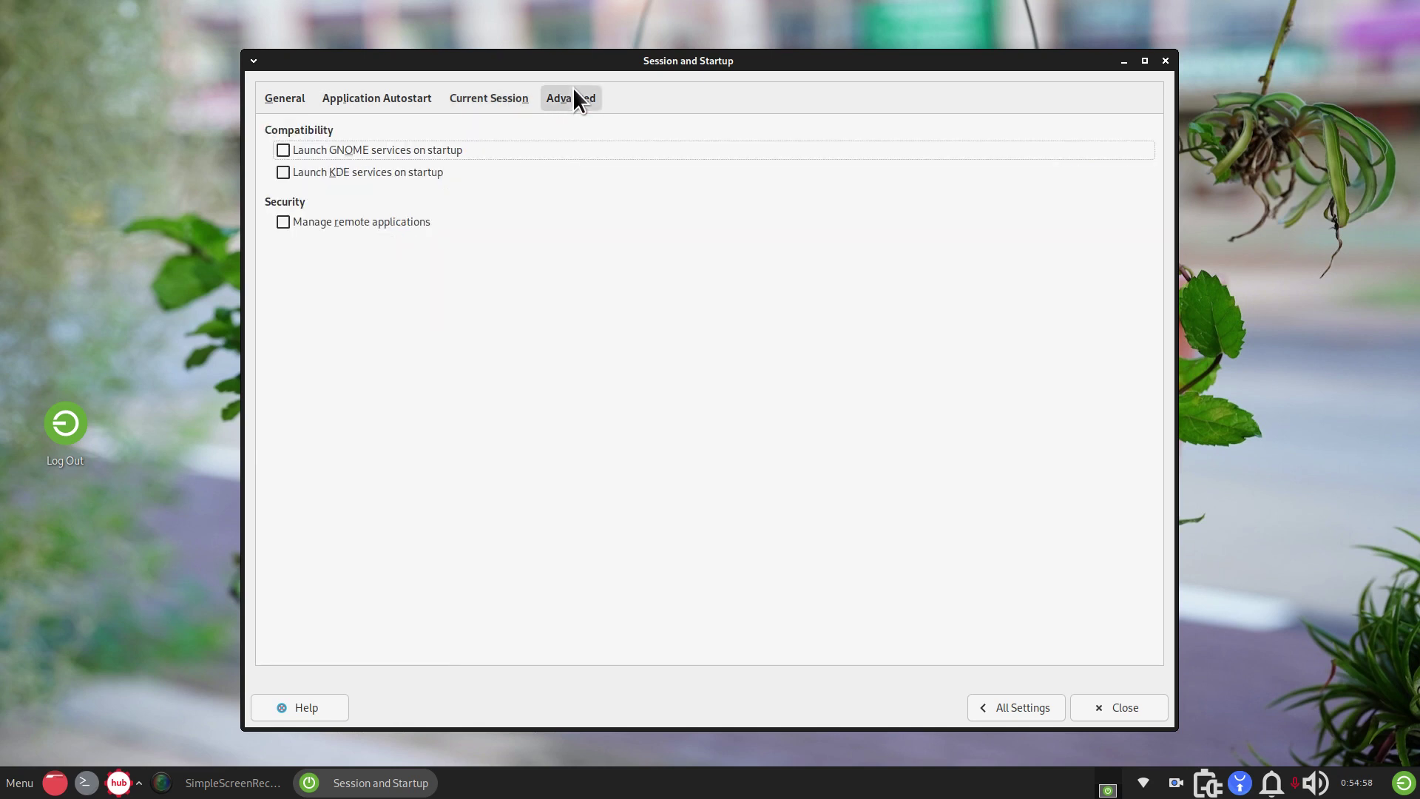
left_click(996, 708)
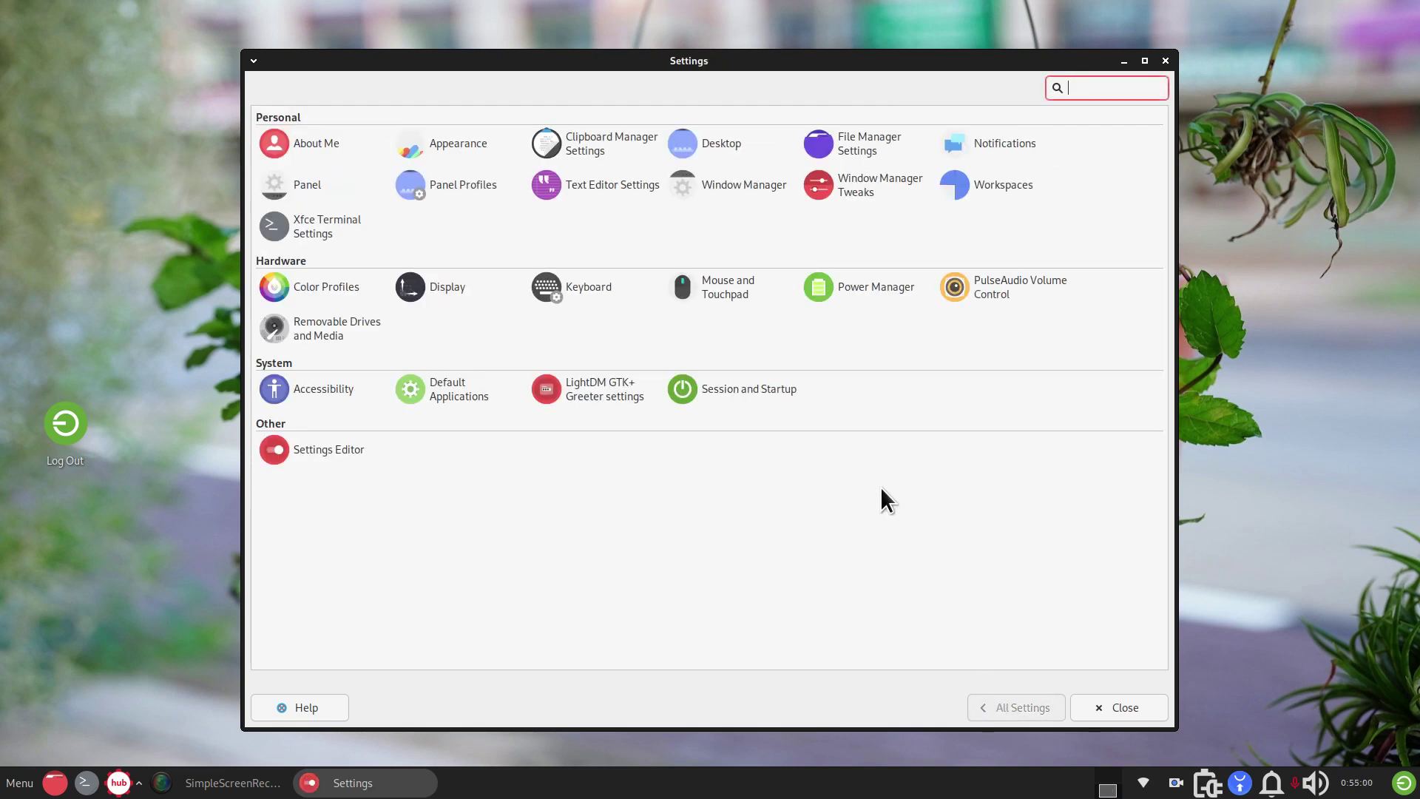
left_click(329, 449)
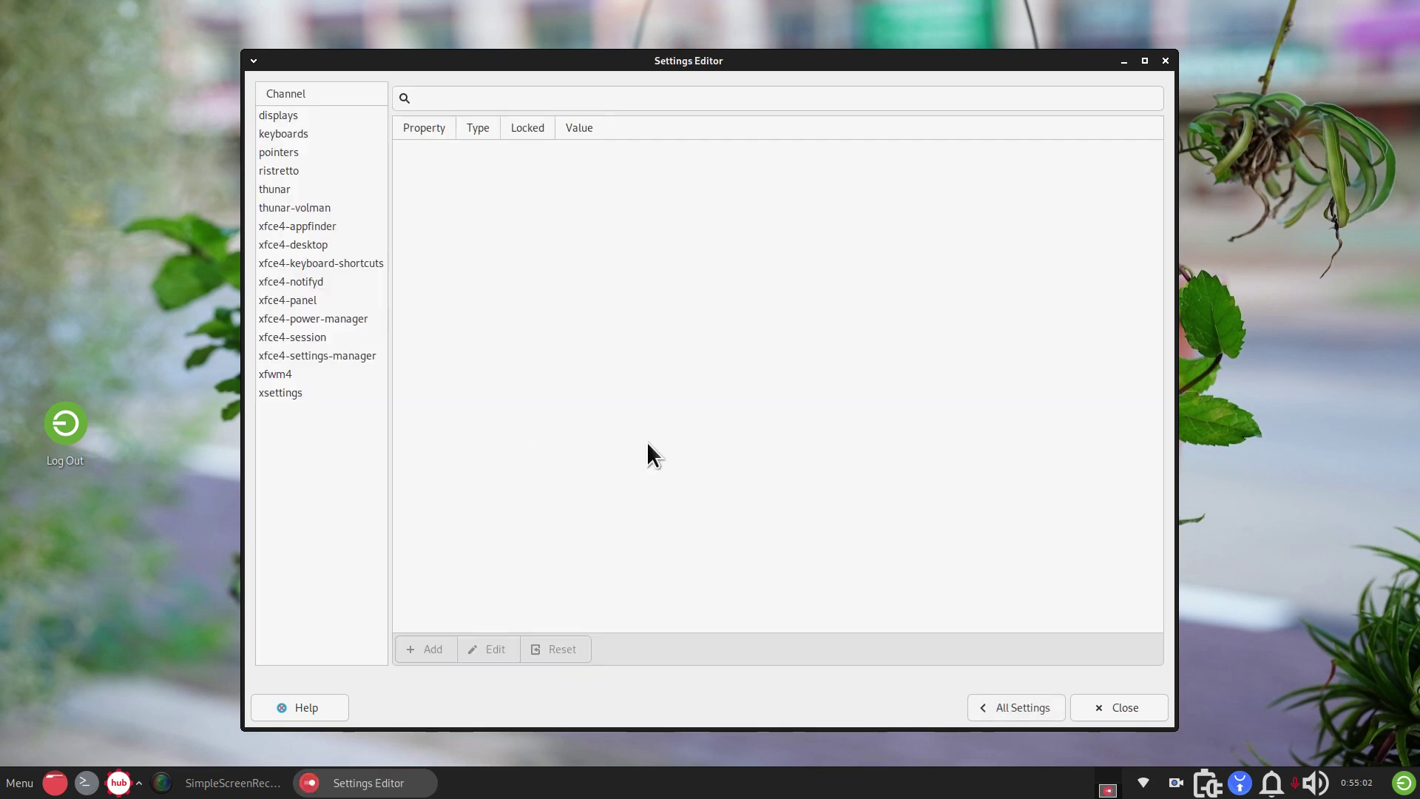
left_click(1012, 710)
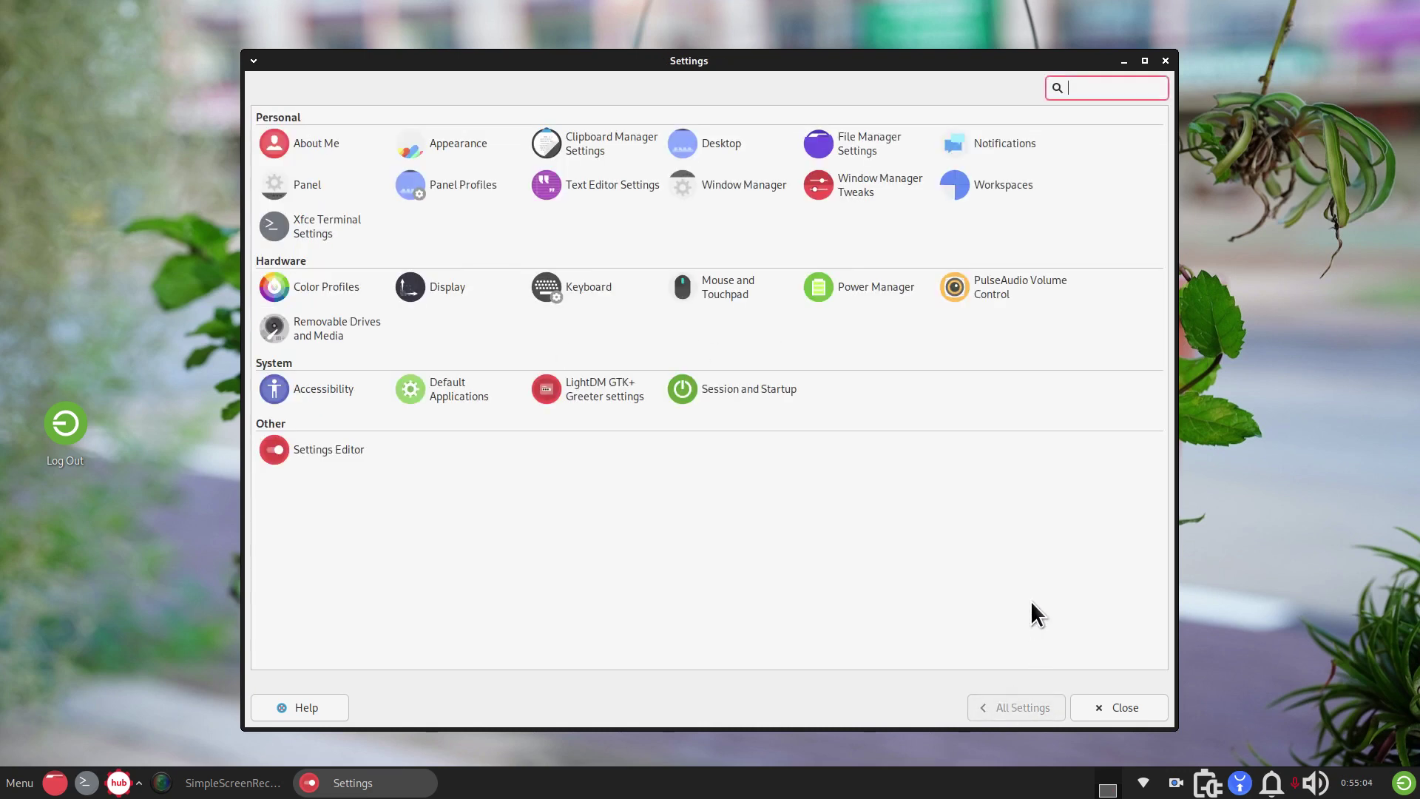
Close Settings Manager, open the Whisker Menu and browse categories from Accessories down to System
left_click(1165, 59)
left_click(20, 783)
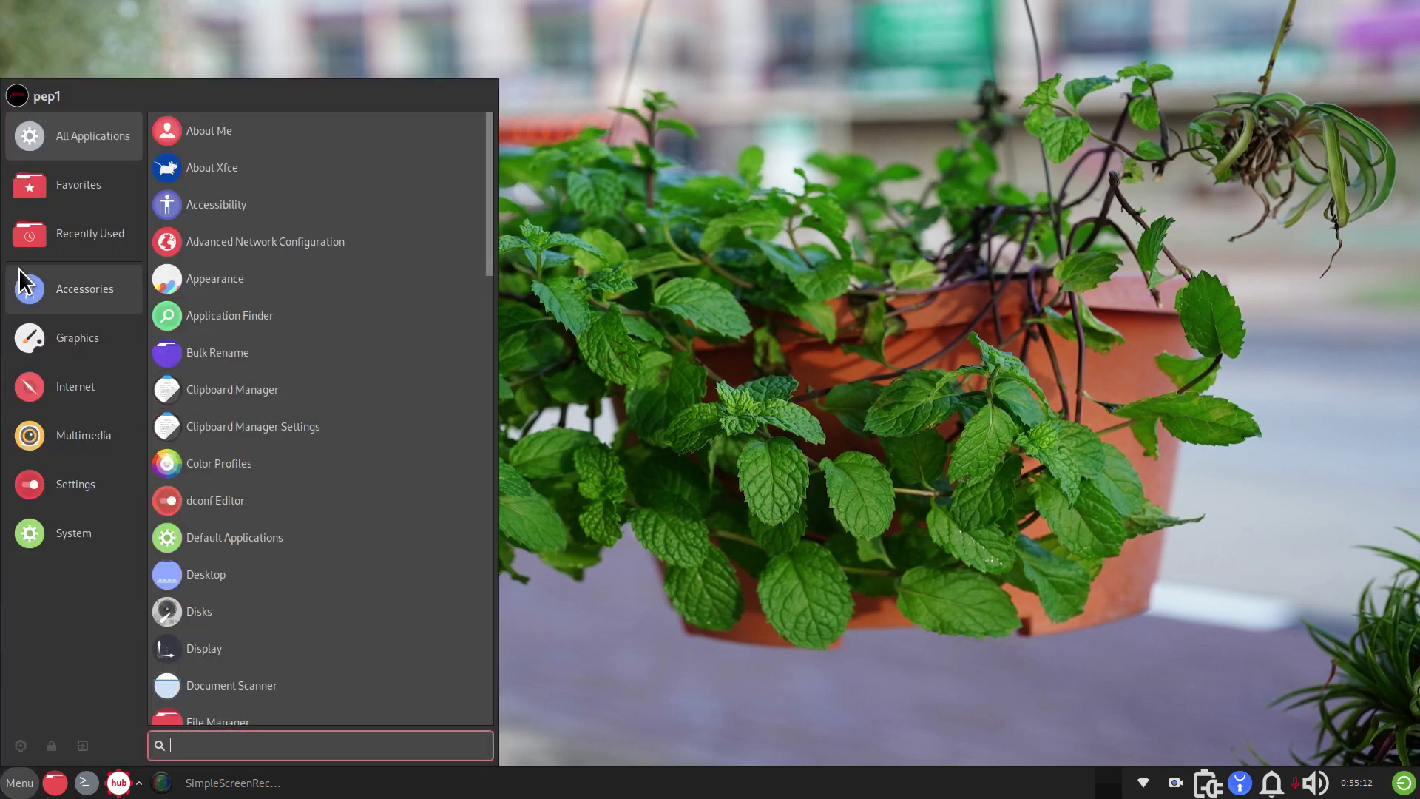
left_click(72, 303)
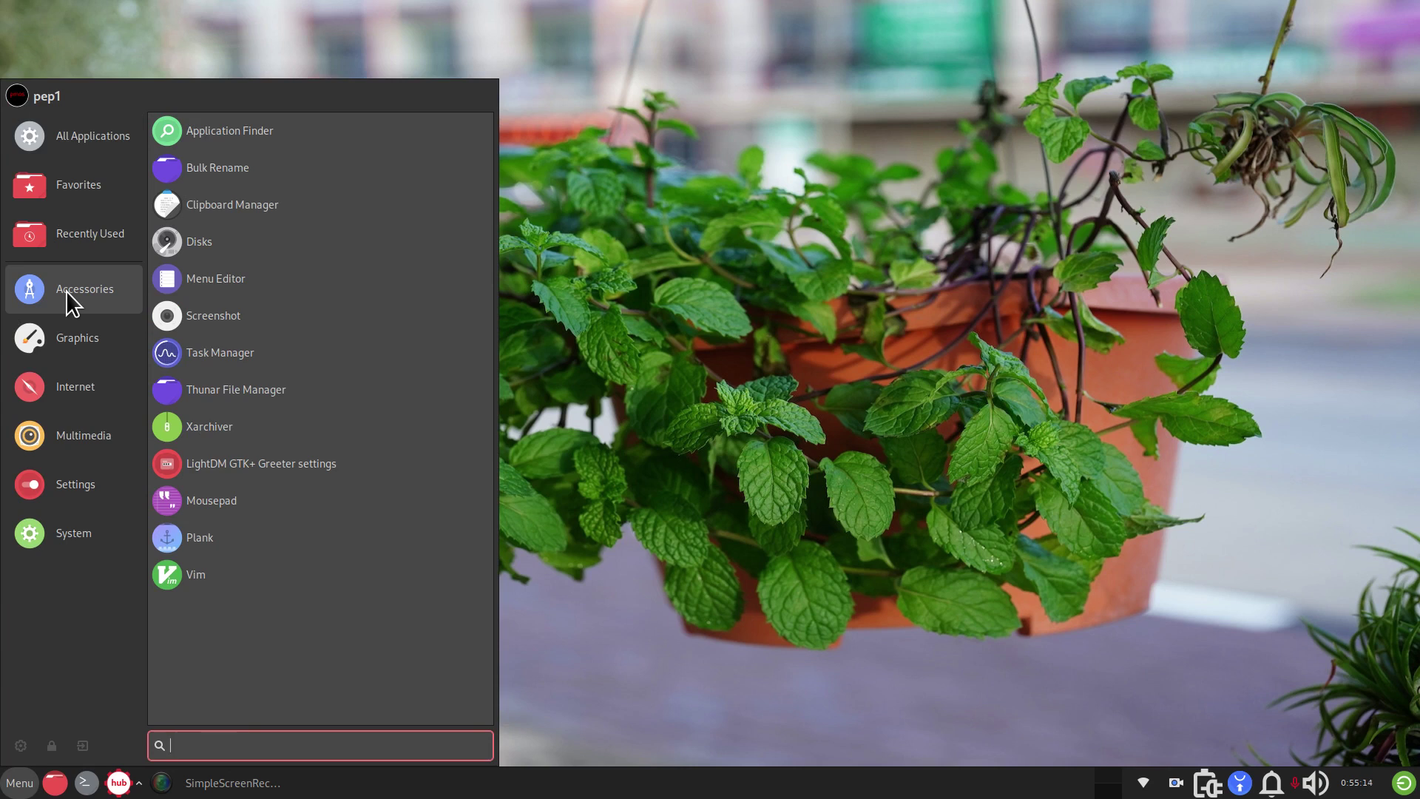
left_click(65, 343)
left_click(65, 388)
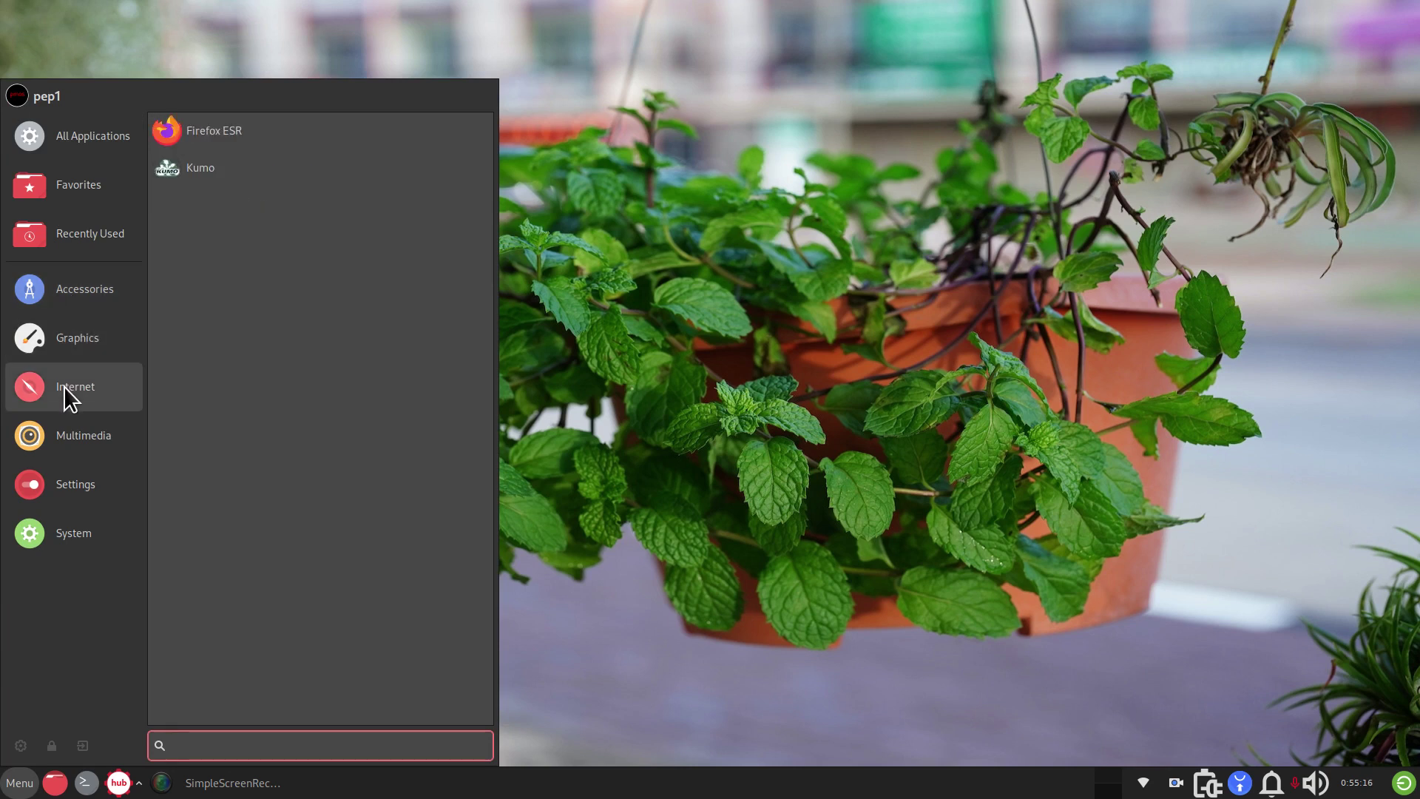
left_click(87, 437)
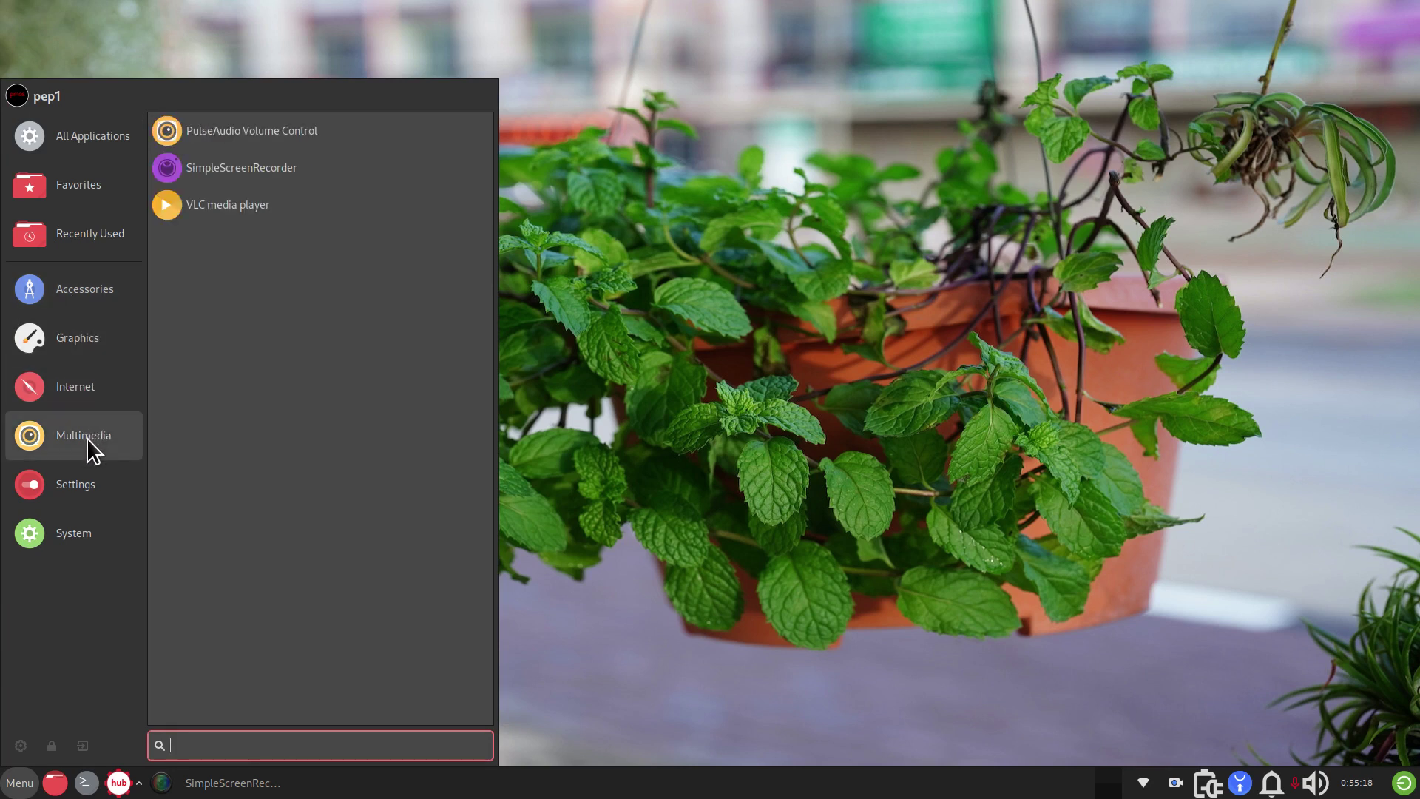
left_click(89, 486)
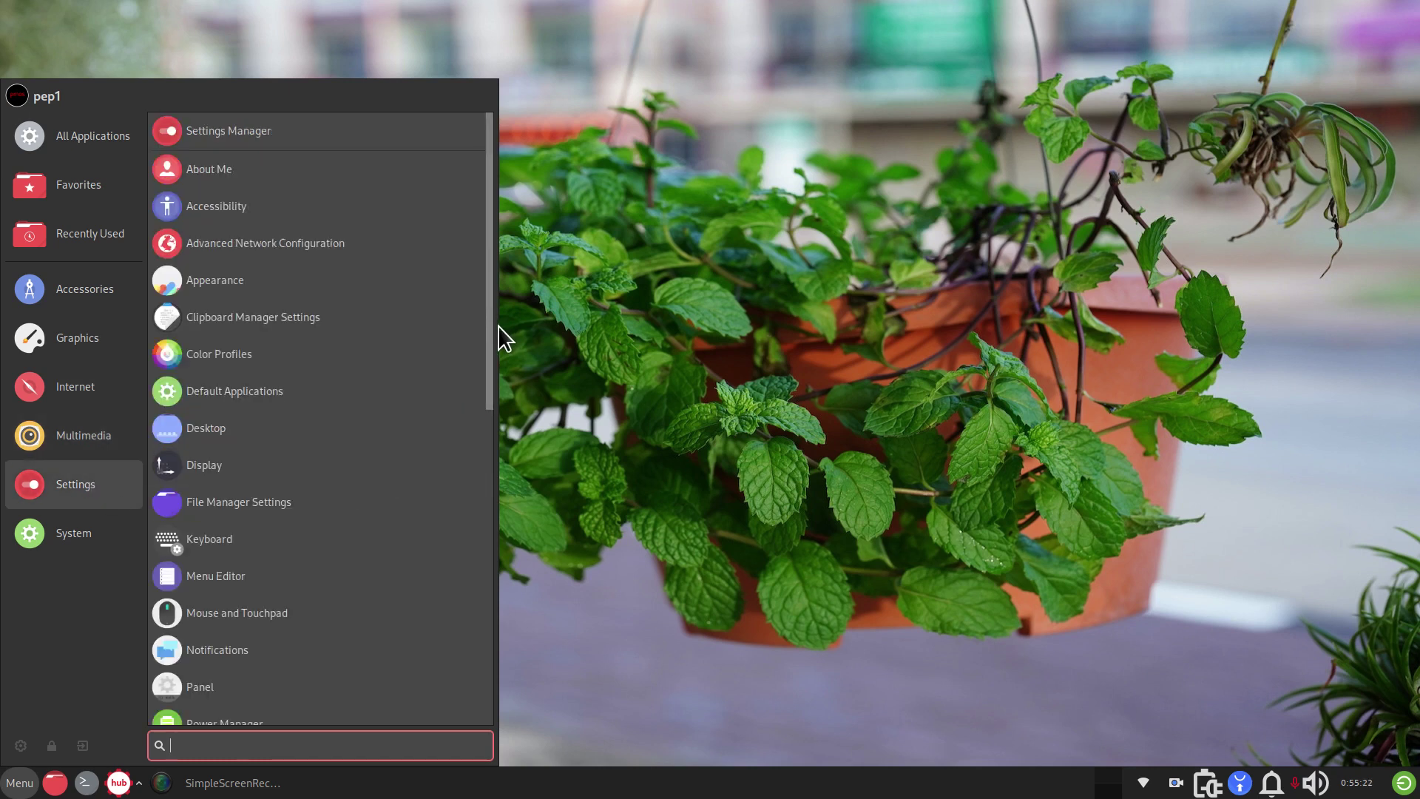
left_click_drag(486, 335, 485, 654)
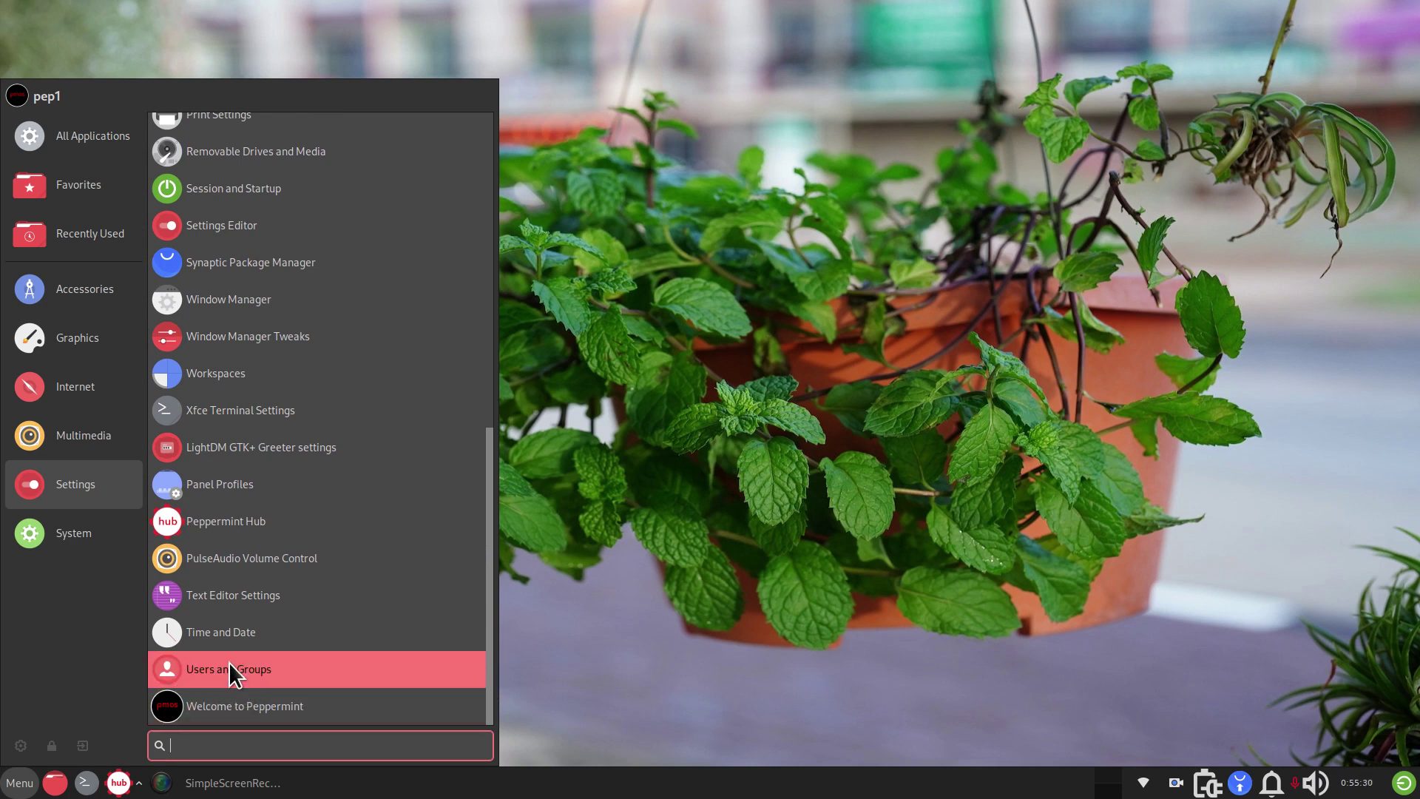
left_click(49, 544)
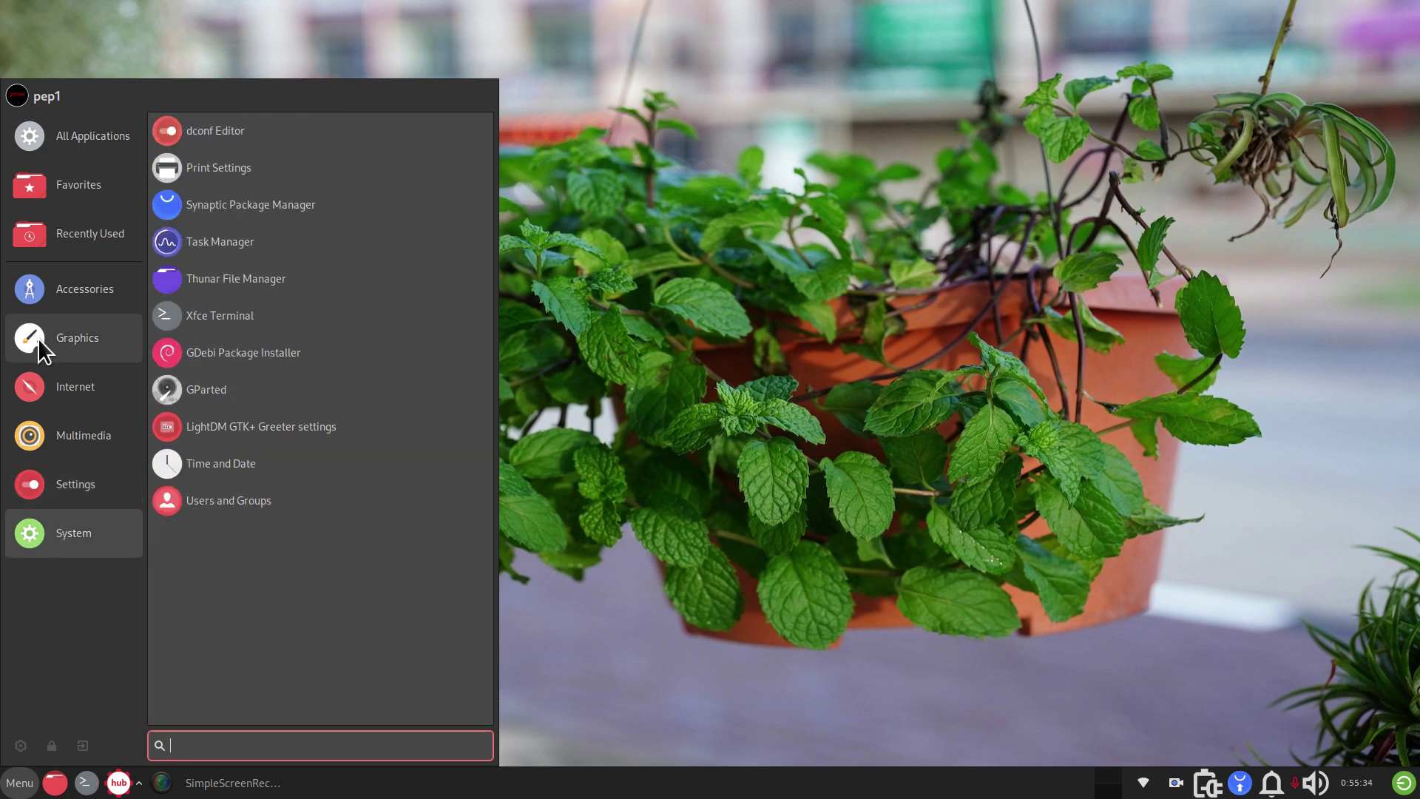
Cycle through Recently Used, Accessories, Graphics, Internet, Multimedia and Settings, ending back on System
left_click(74, 233)
left_click(81, 286)
left_click(78, 340)
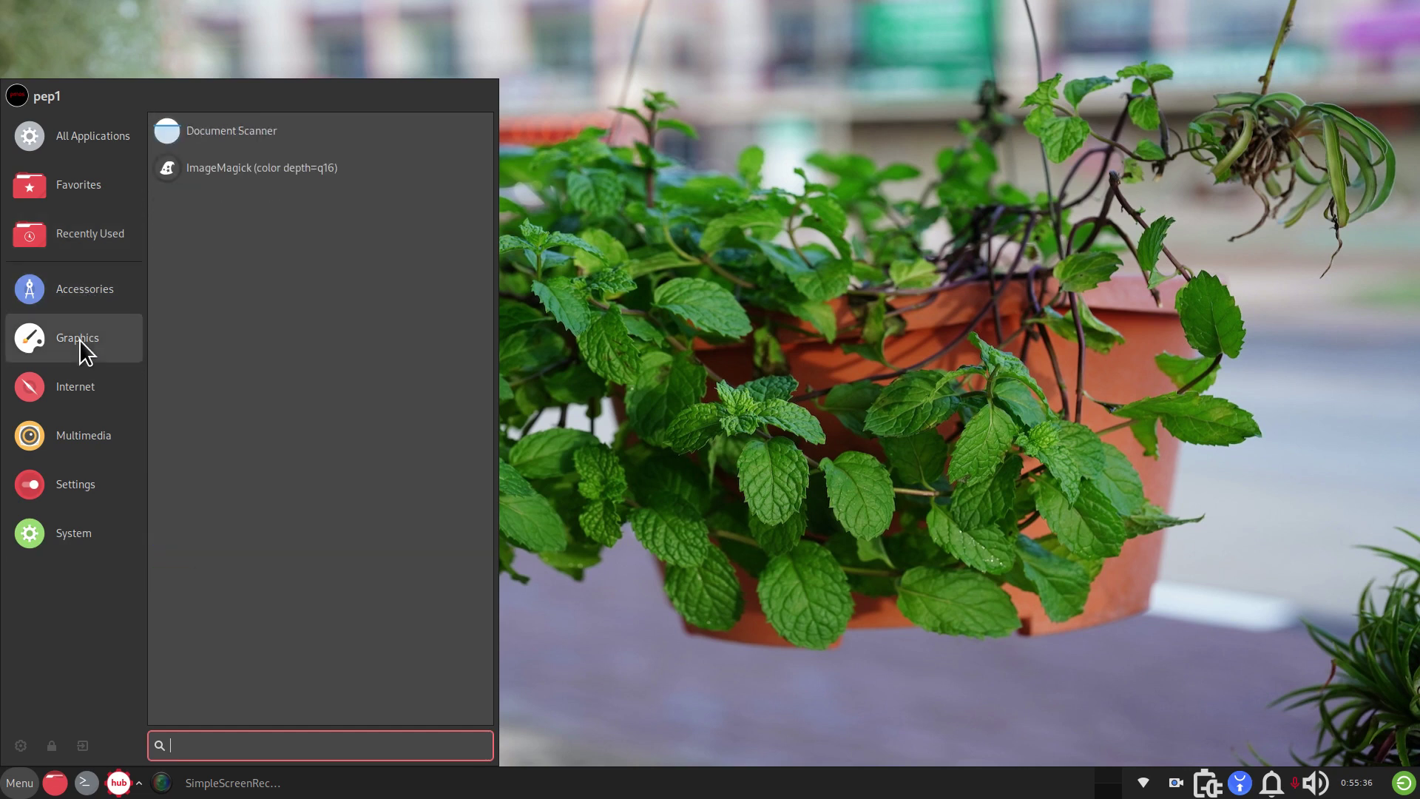
left_click(74, 389)
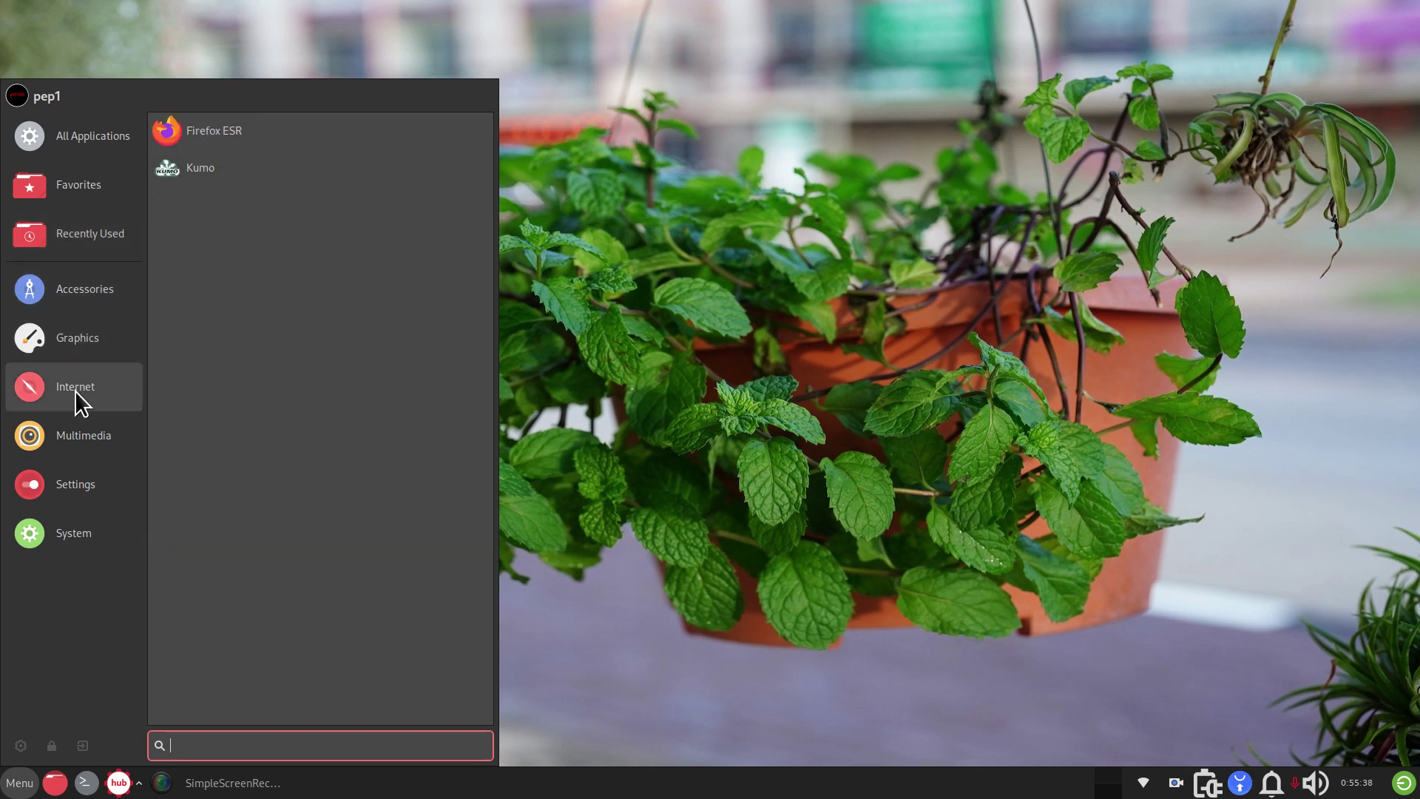
left_click(82, 434)
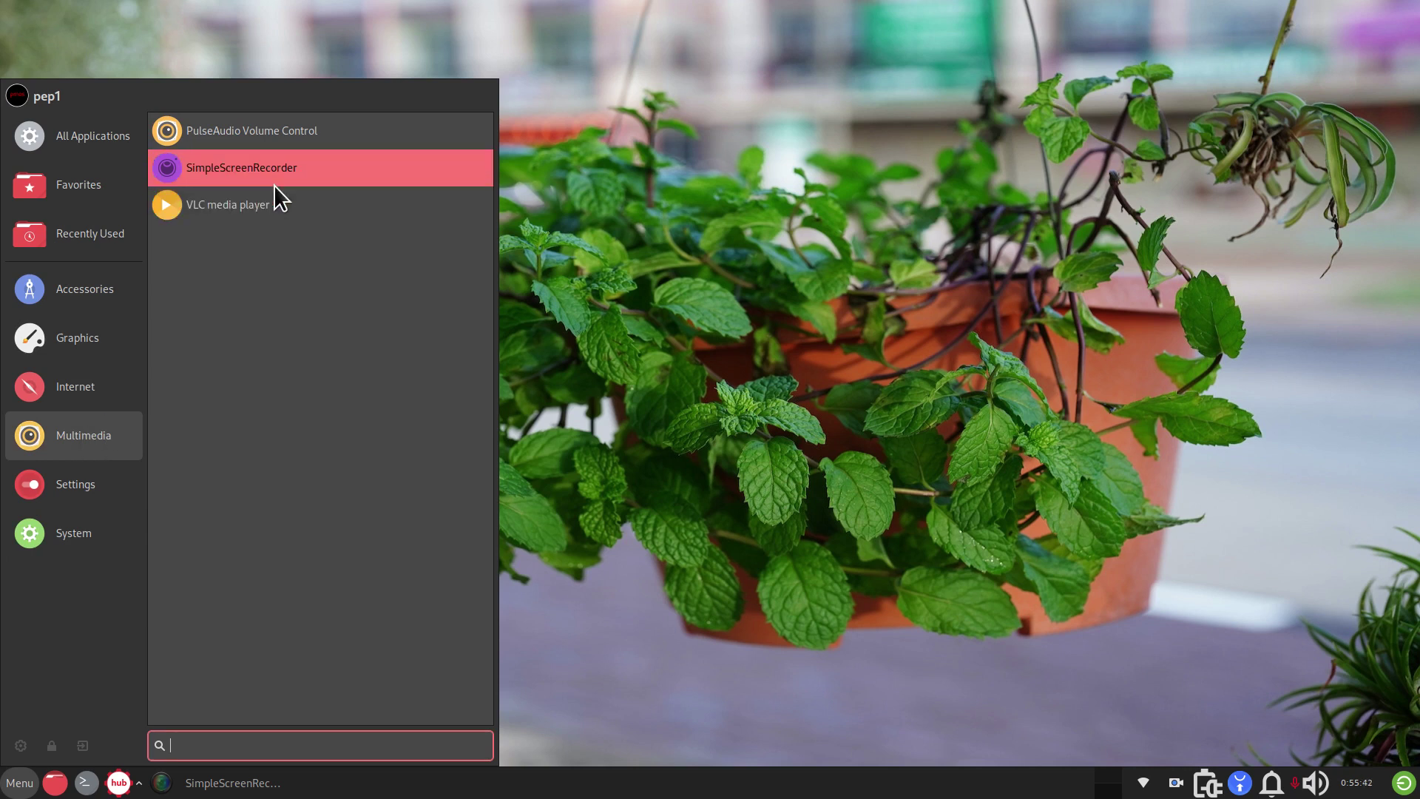
left_click(75, 488)
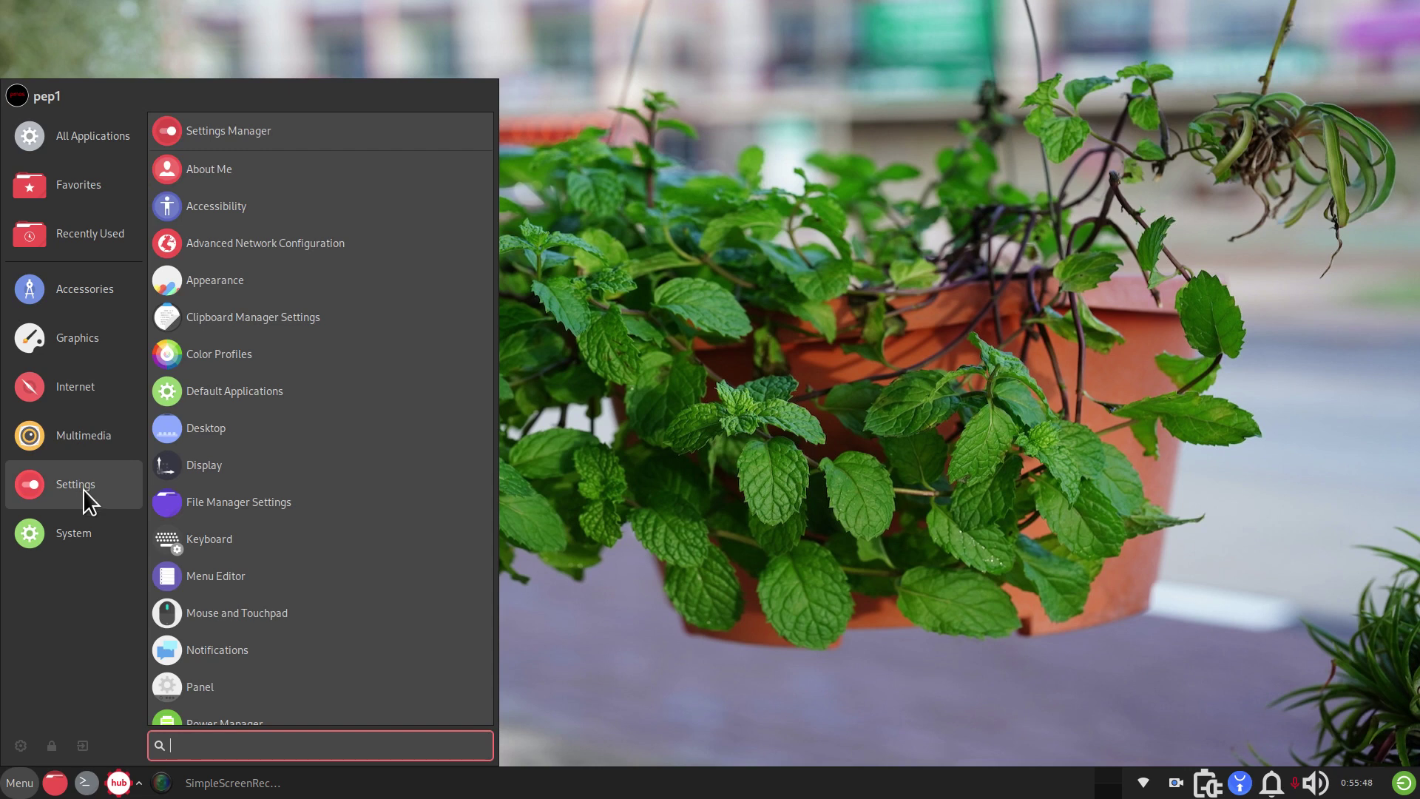
left_click(58, 528)
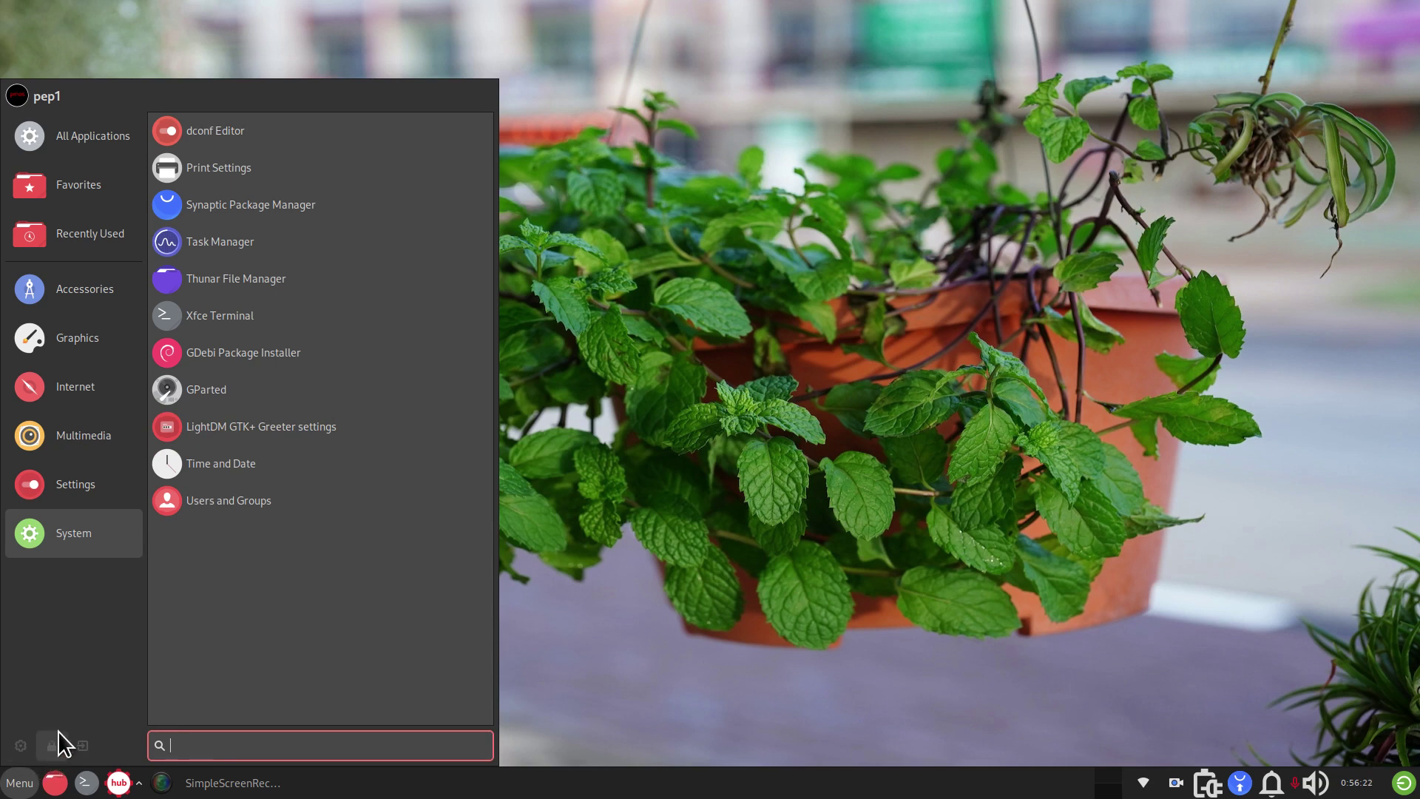
Dismiss the Log Out dialog and drag the Log Out desktop icon onto the panel as a launcher
left_click(82, 750)
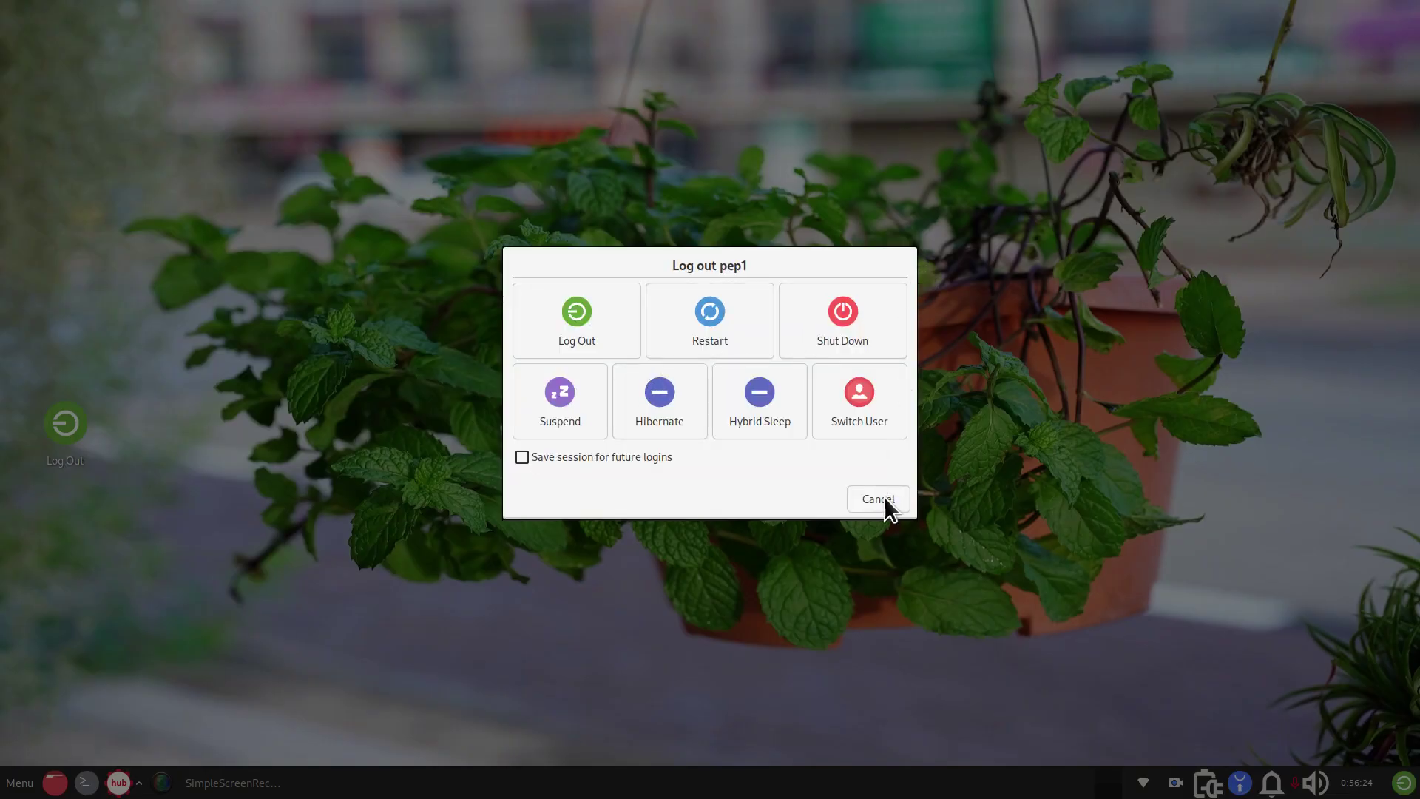
left_click(880, 497)
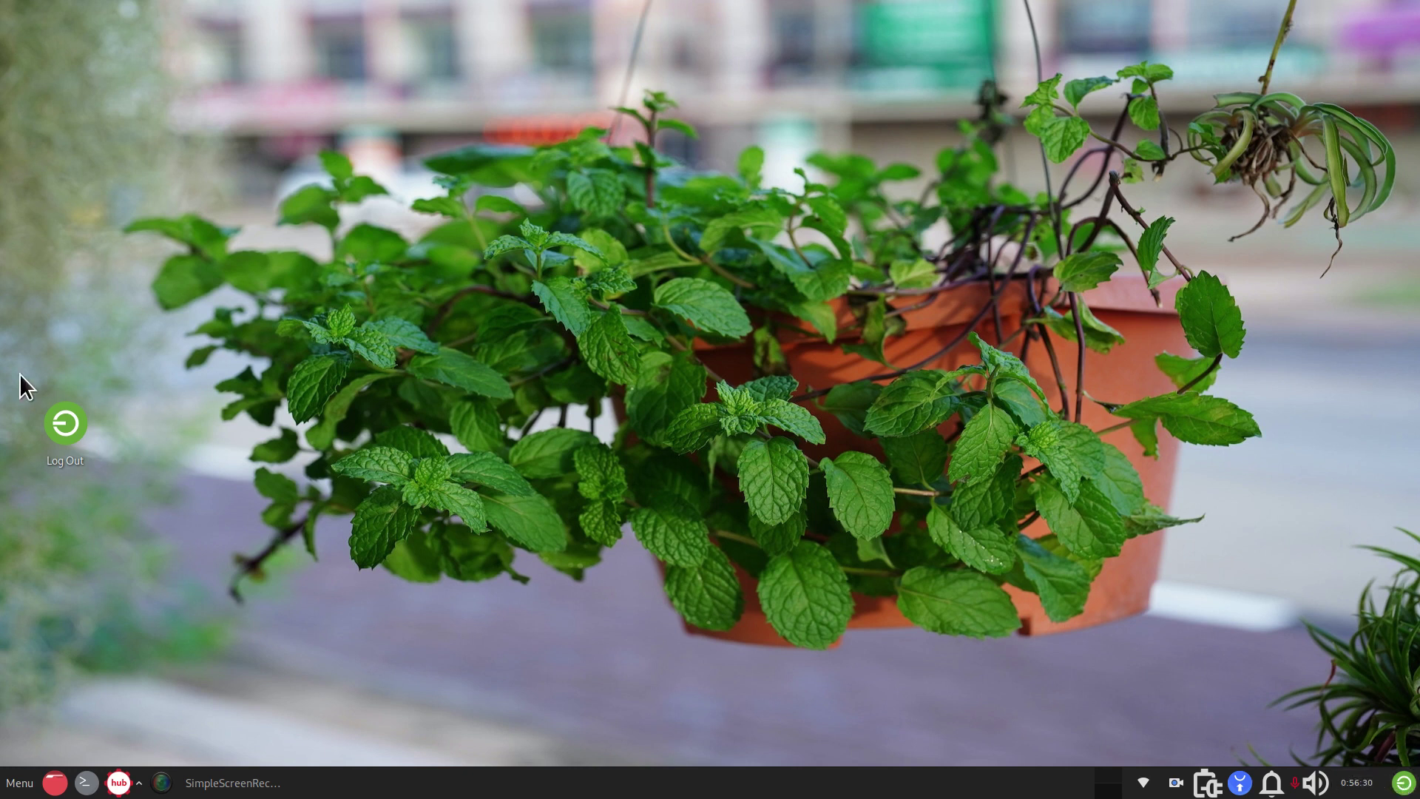
left_click_drag(64, 432, 509, 785)
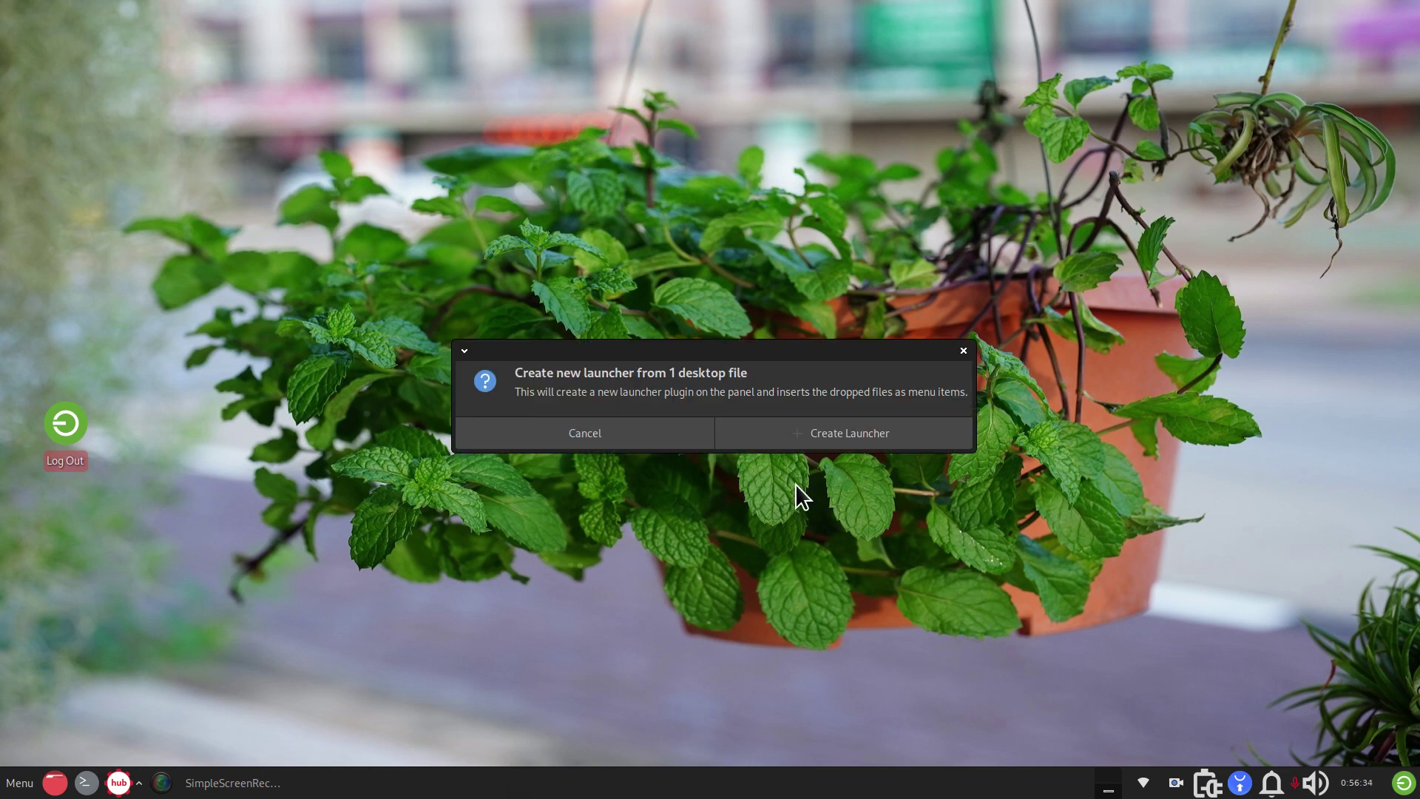
left_click(862, 429)
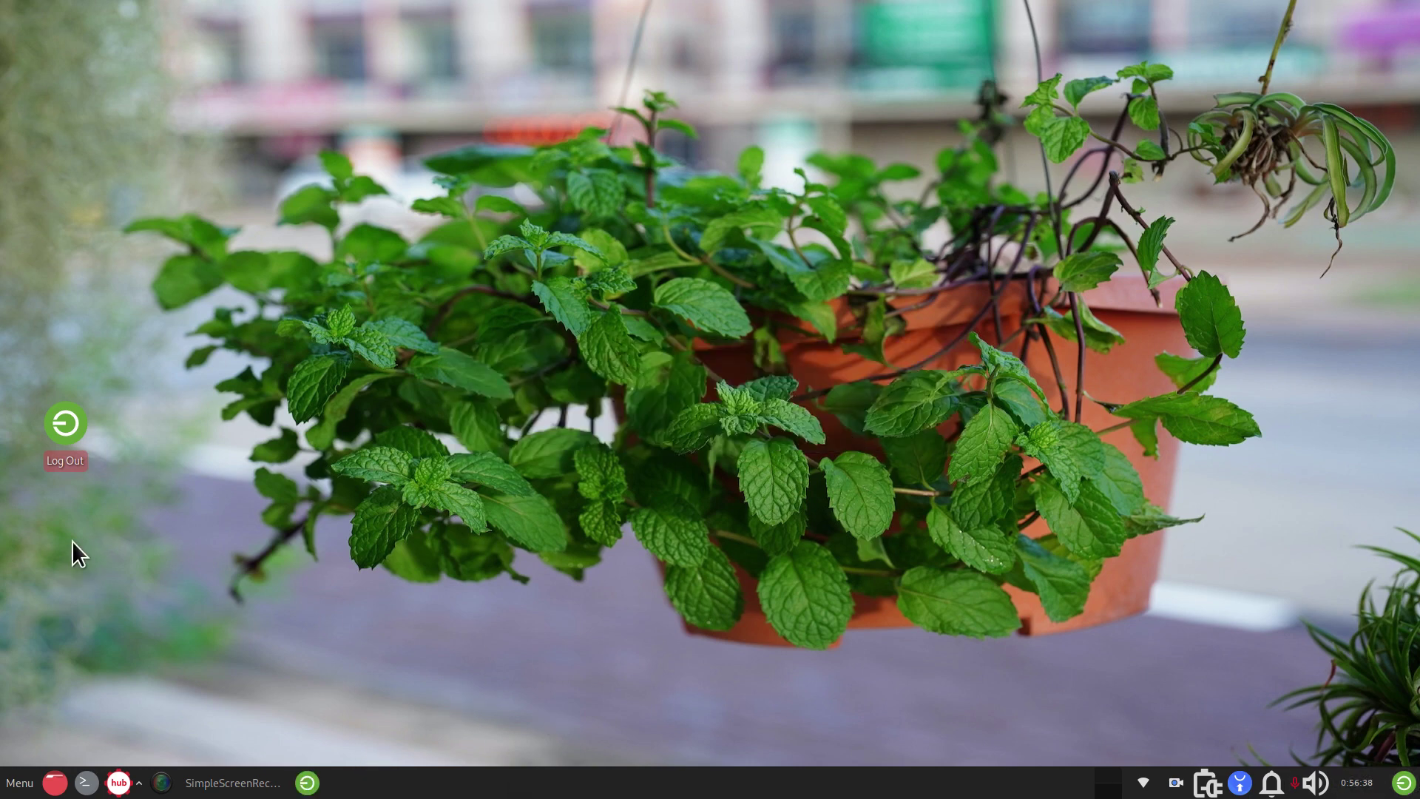
Open Panel Preferences from the panel's context menu and close it again
right_click(547, 785)
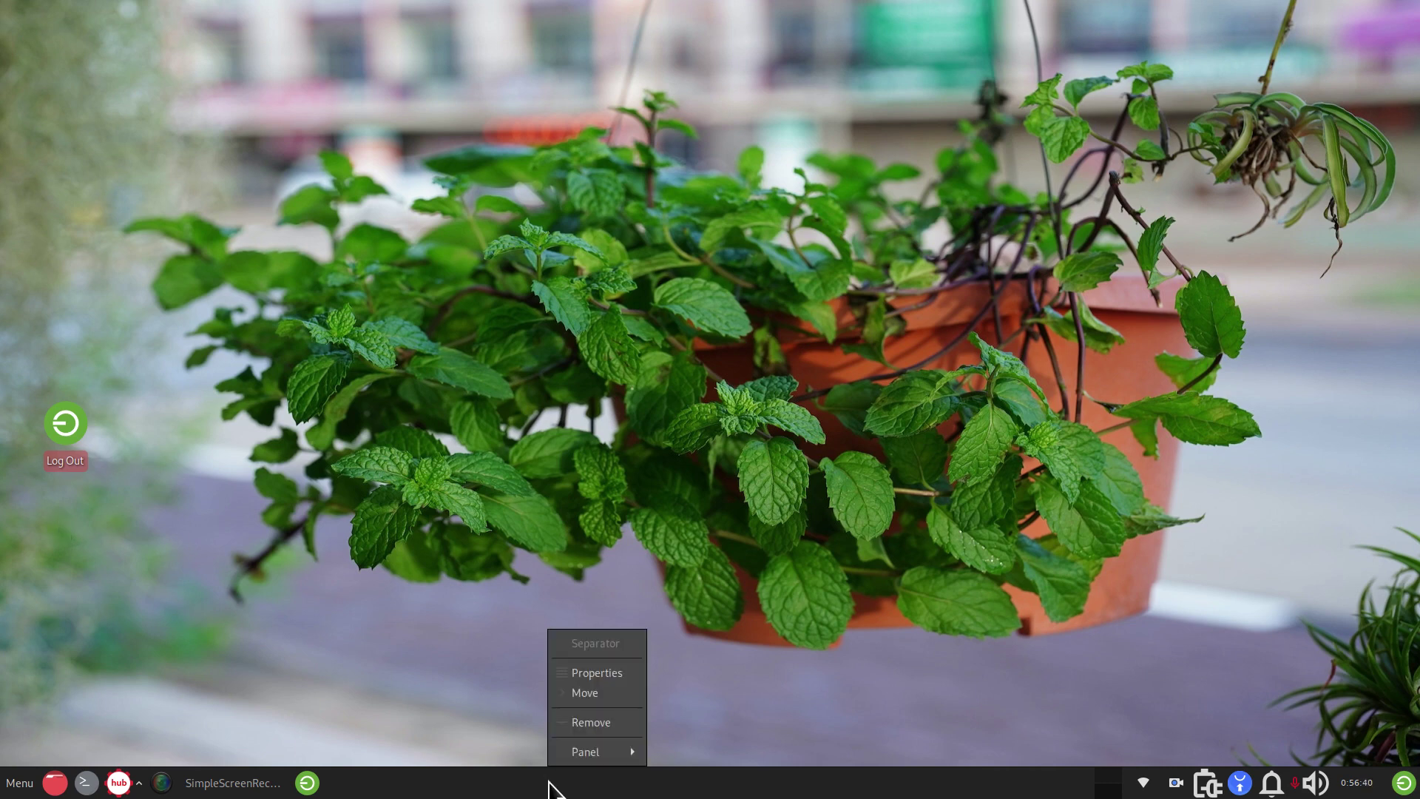
mouse_move(590, 753)
left_click(756, 677)
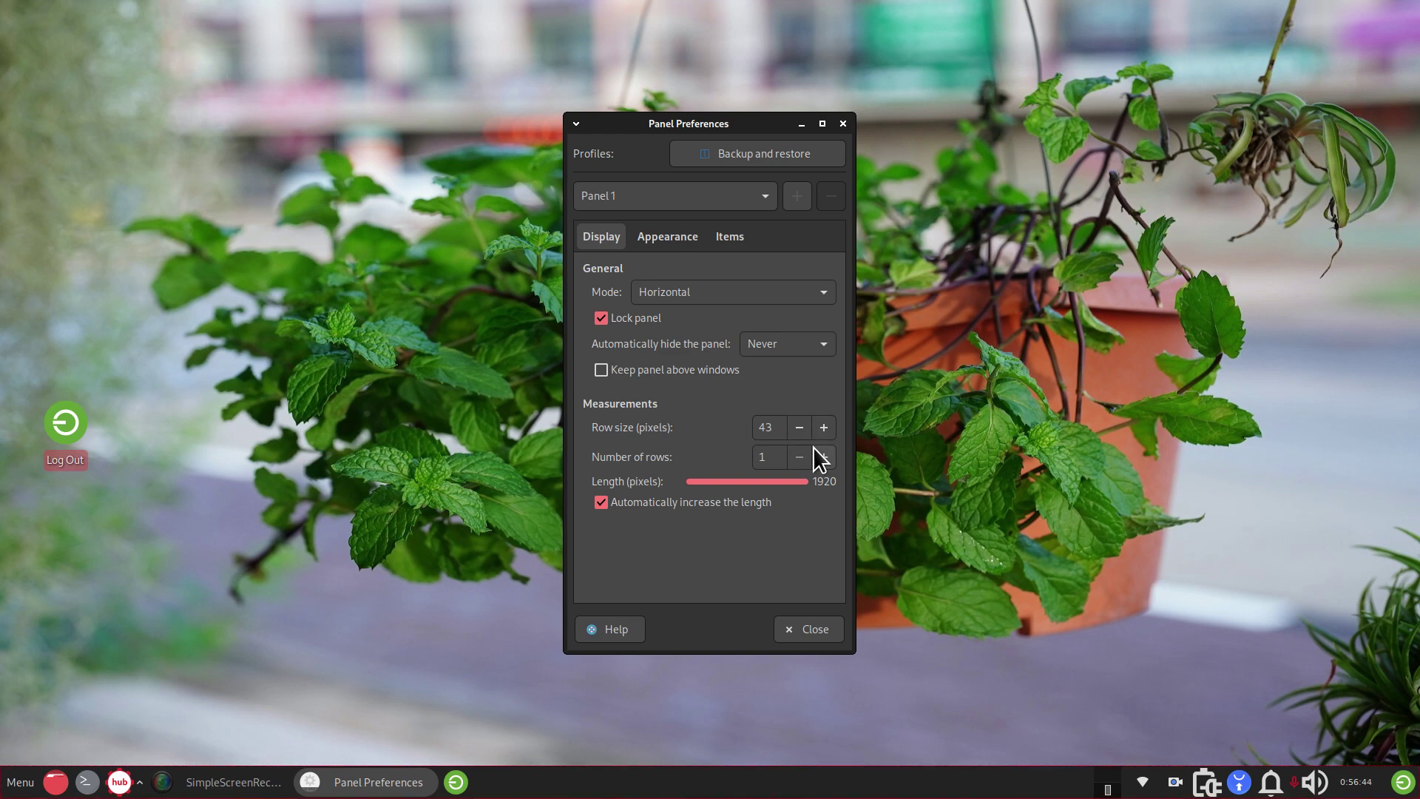
left_click(842, 122)
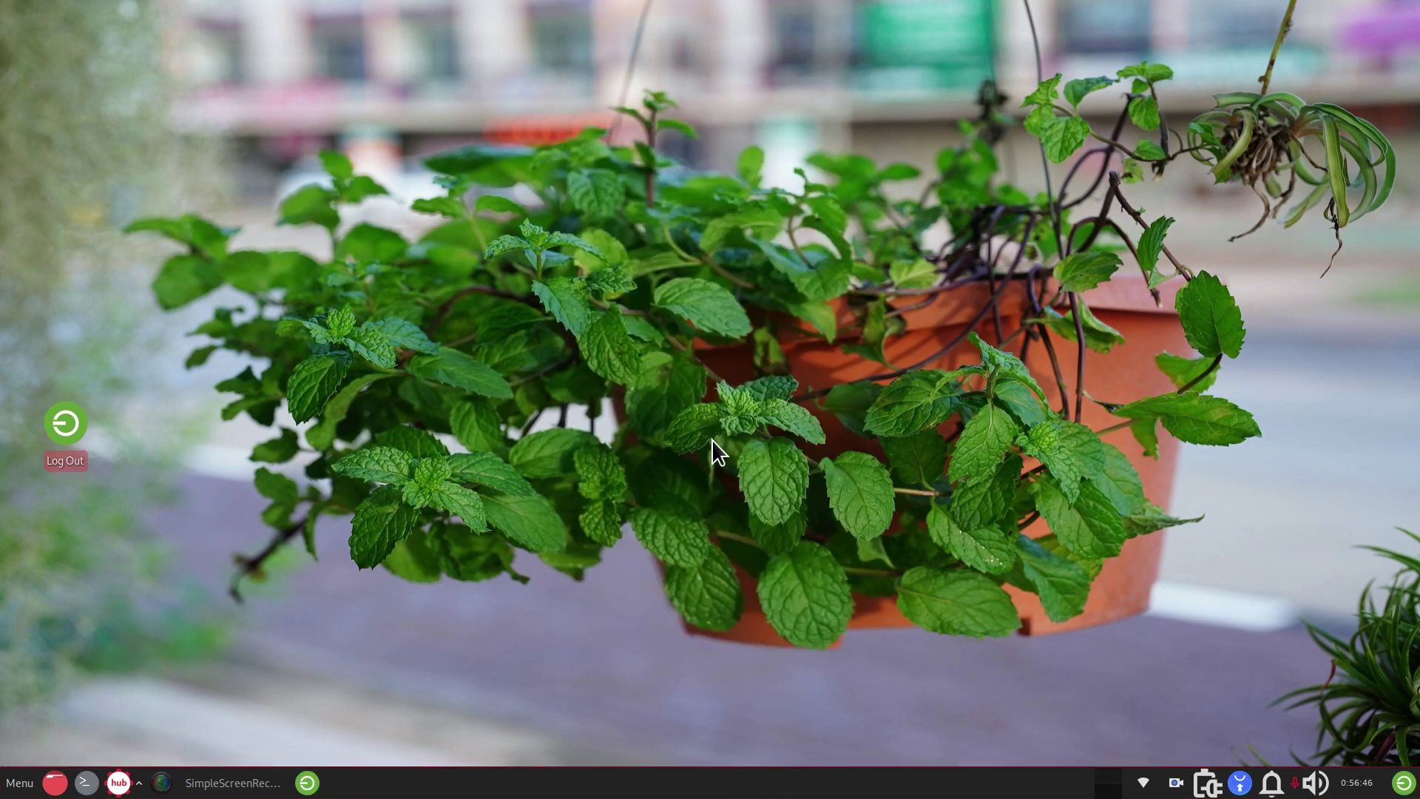
In Desktop Settings, try the waterfall and pagoda photos, then settle on the green hills wallpaper
right_click(381, 187)
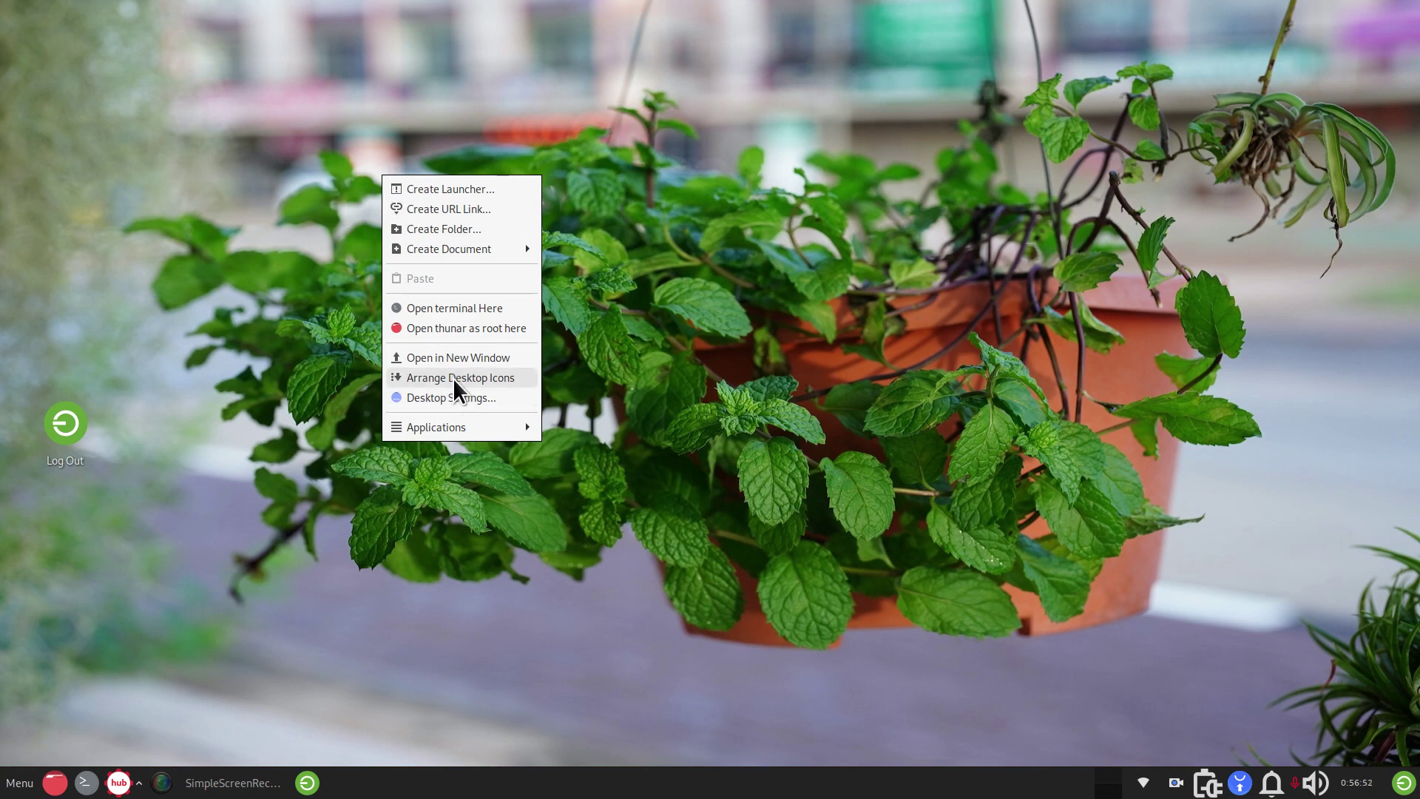
left_click(453, 399)
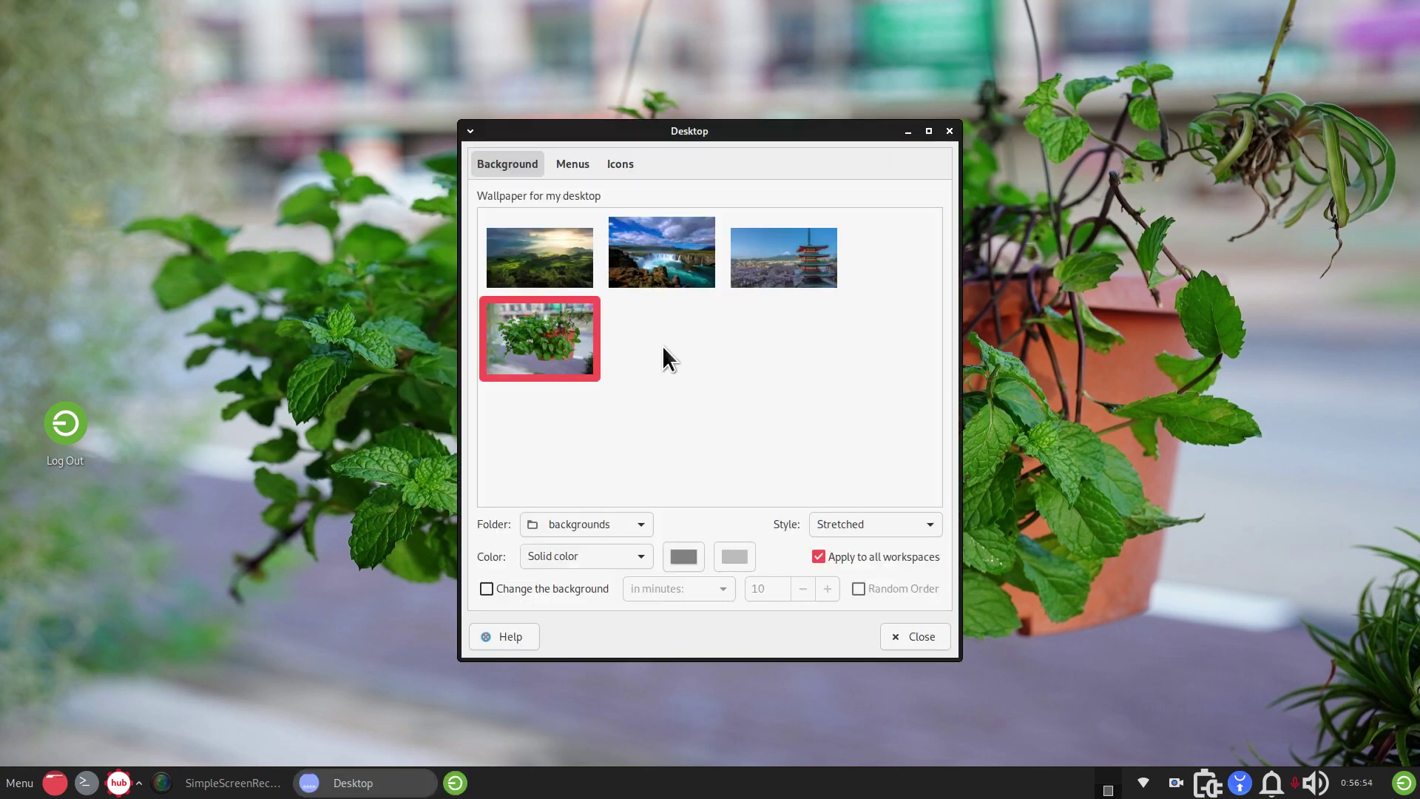
left_click_drag(818, 132, 759, 139)
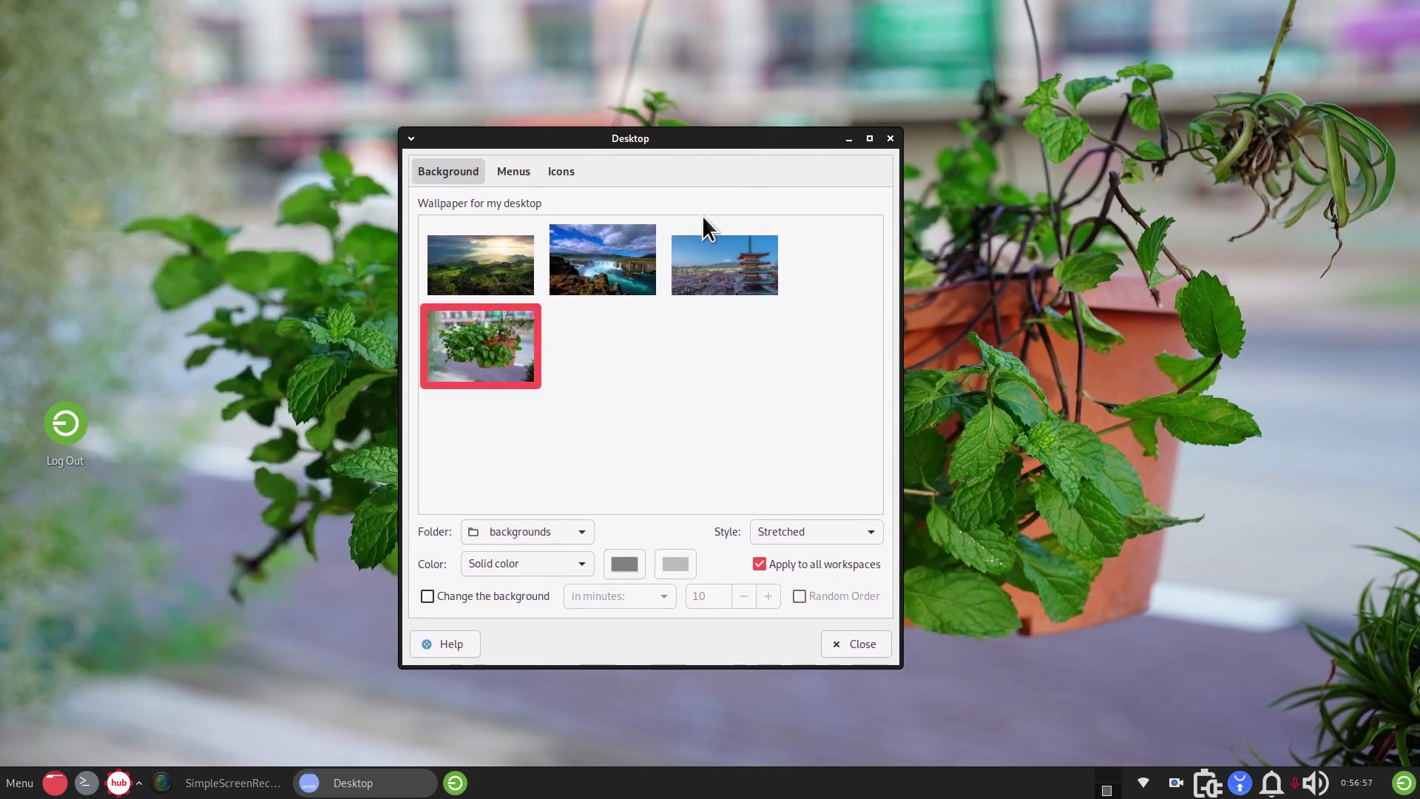
left_click(605, 261)
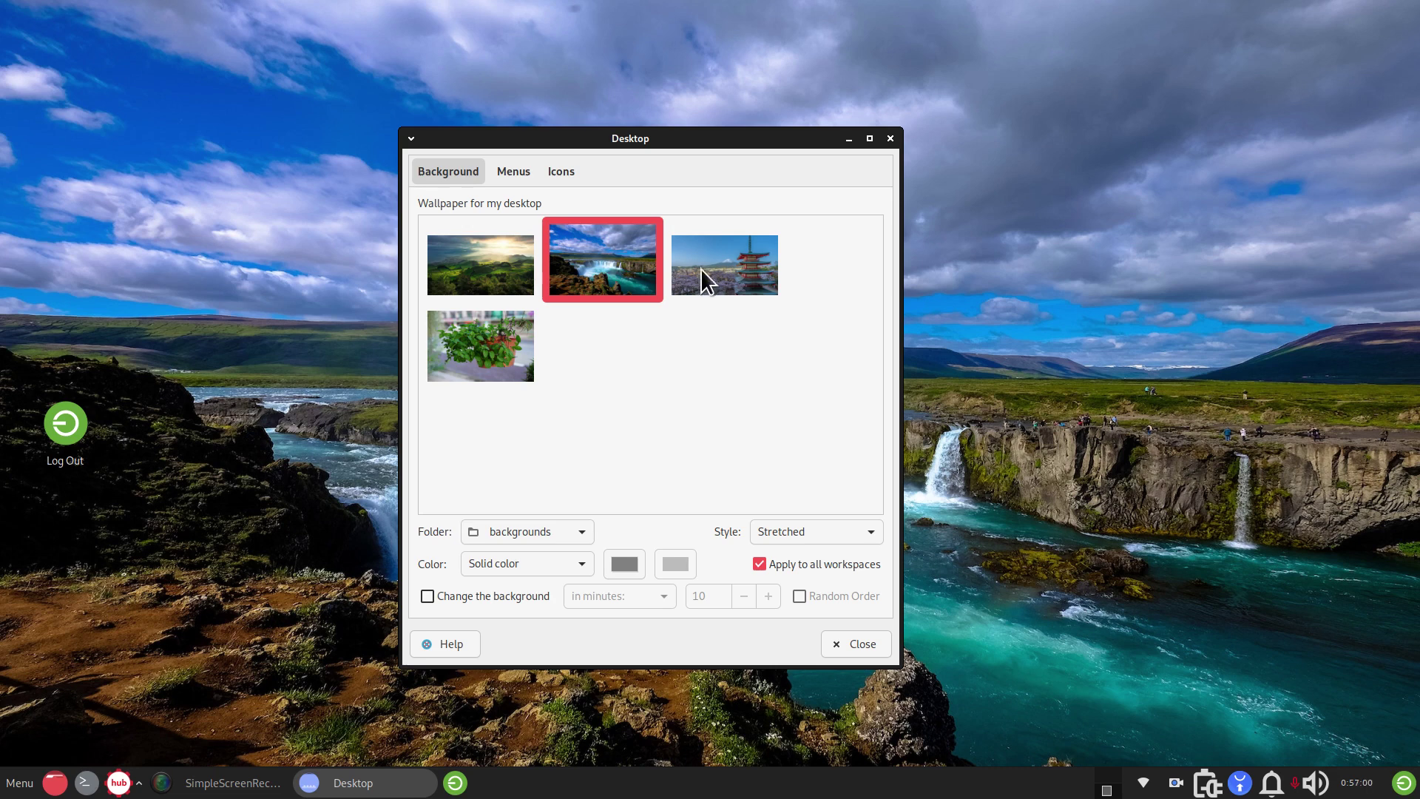
left_click(717, 266)
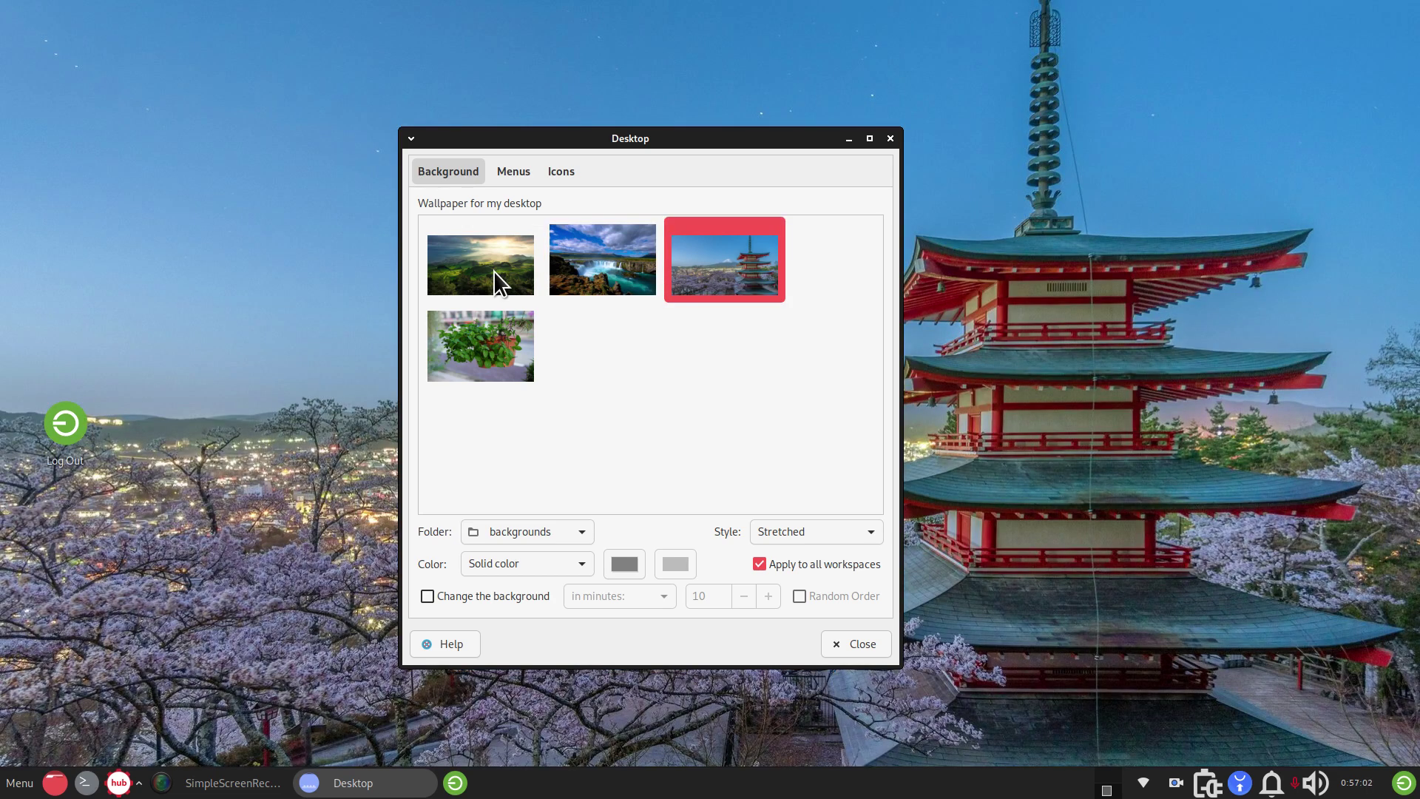
left_click(494, 271)
left_click(890, 139)
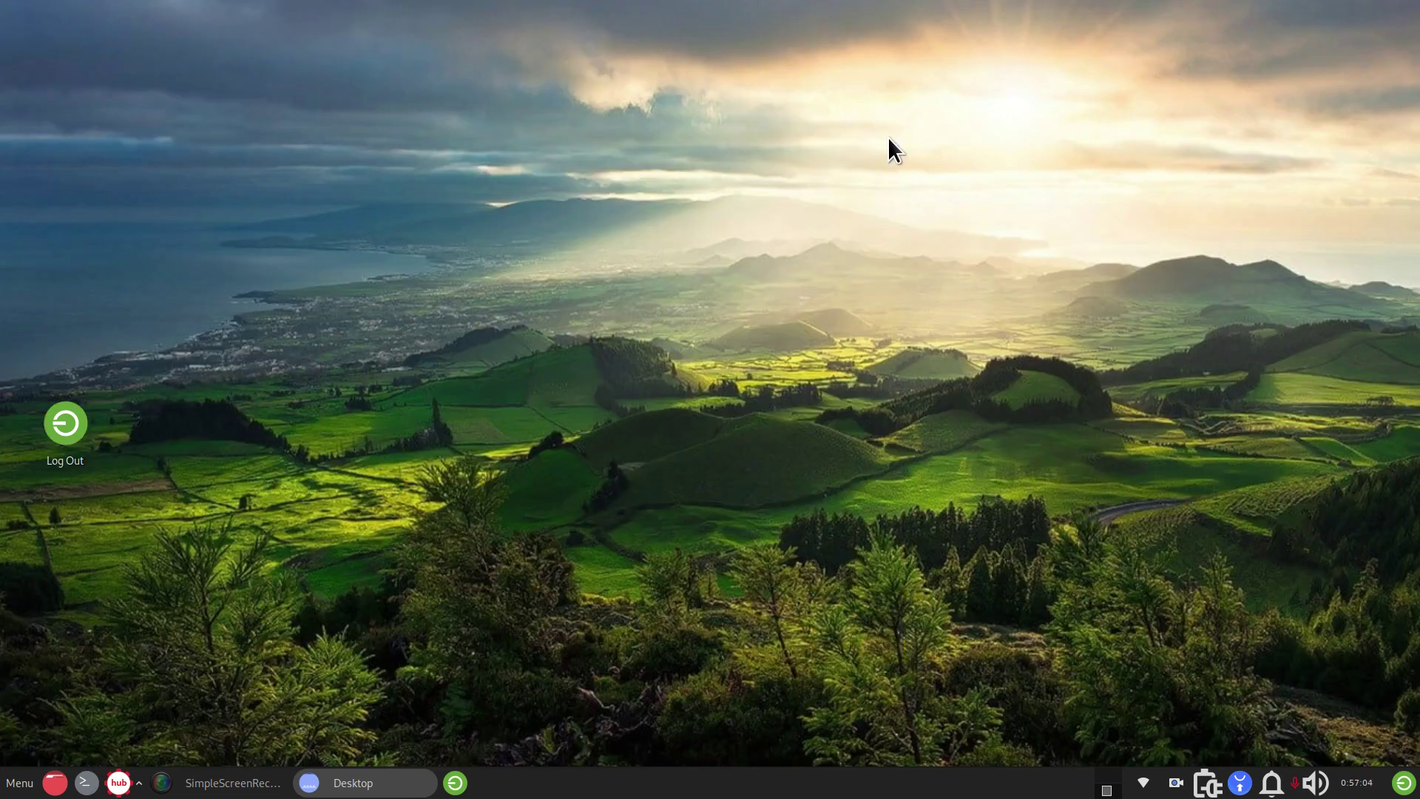
Open Pictures in Thunar with larger thumbnails, set 16.jpg as wallpaper, then close Thunar
left_click(54, 782)
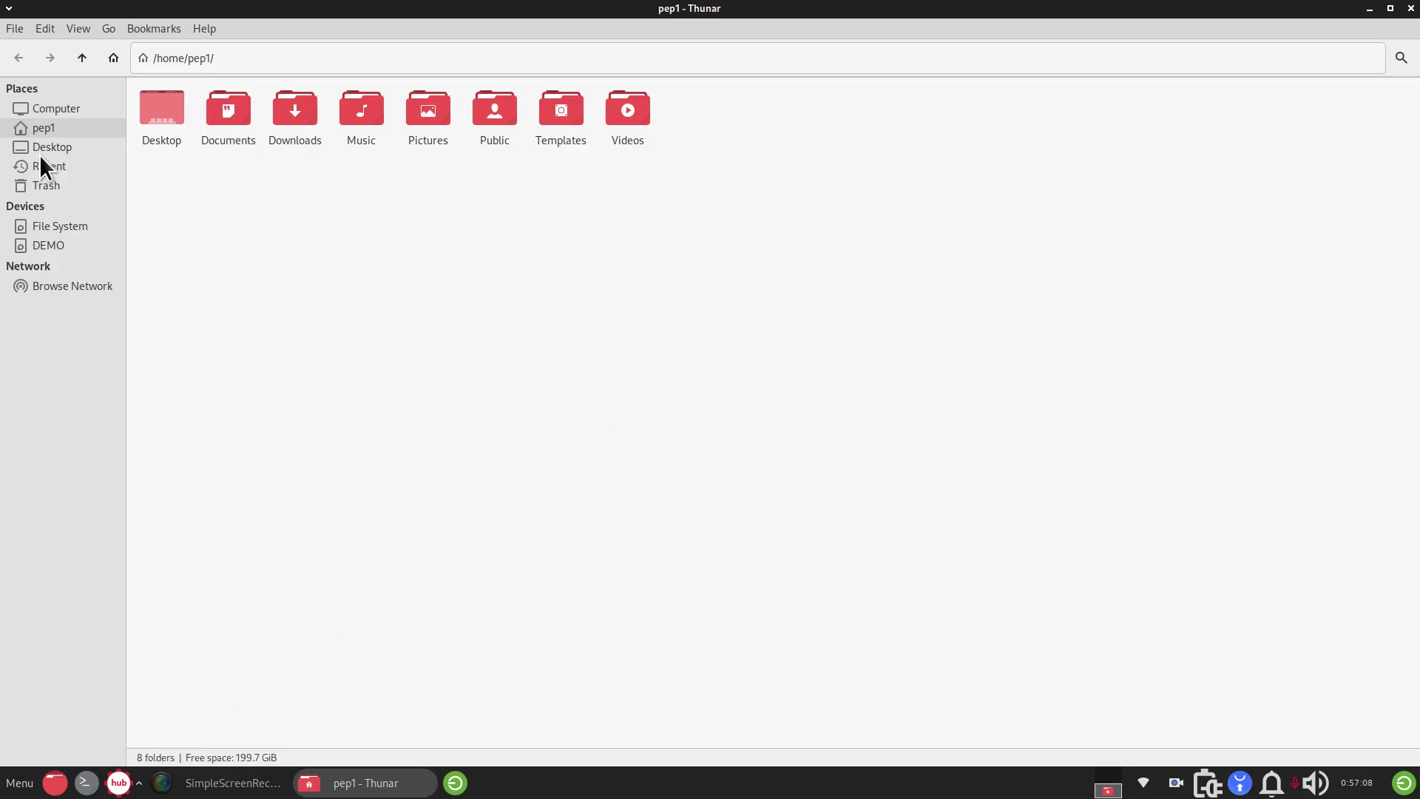
double_click(433, 104)
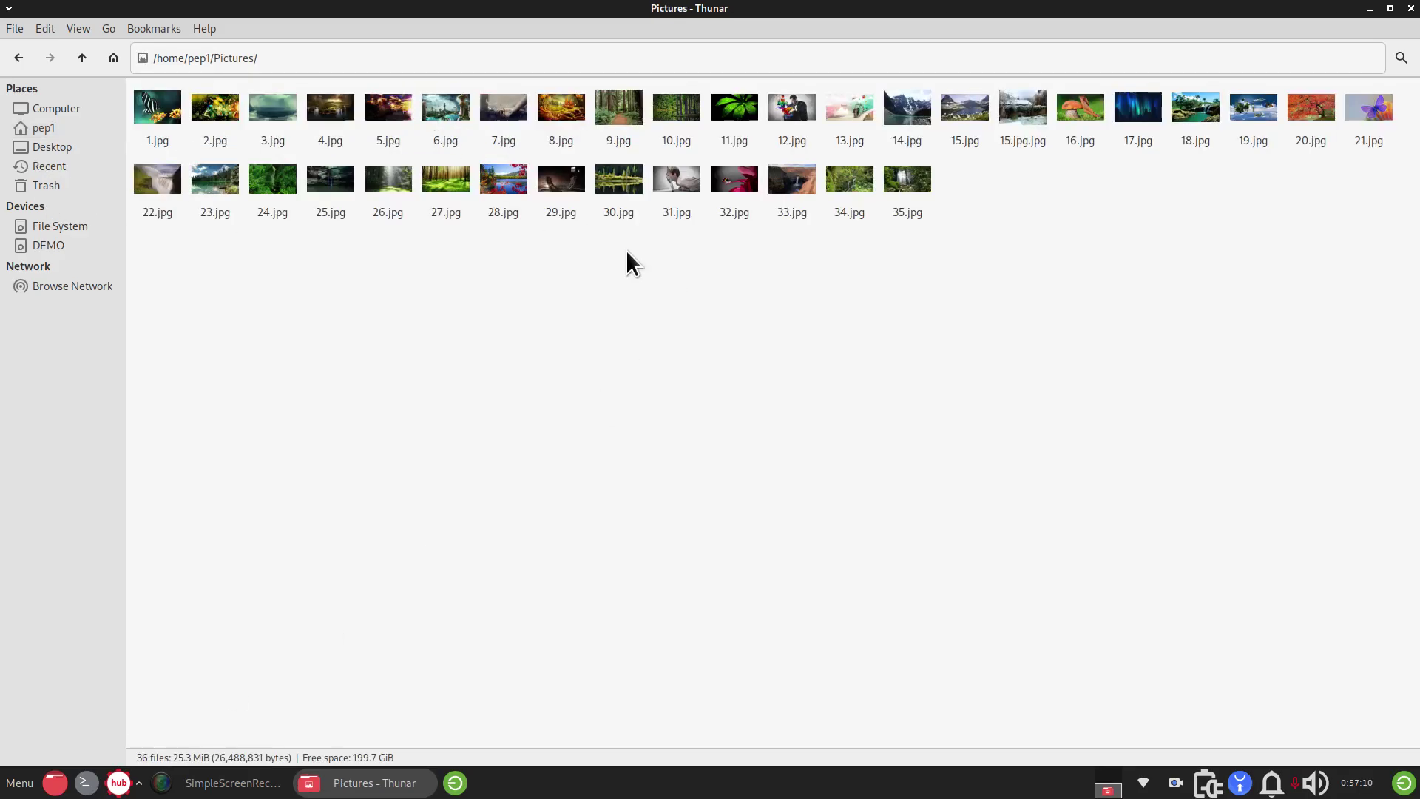
key("ctrl+plus")
key("ctrl+plus")
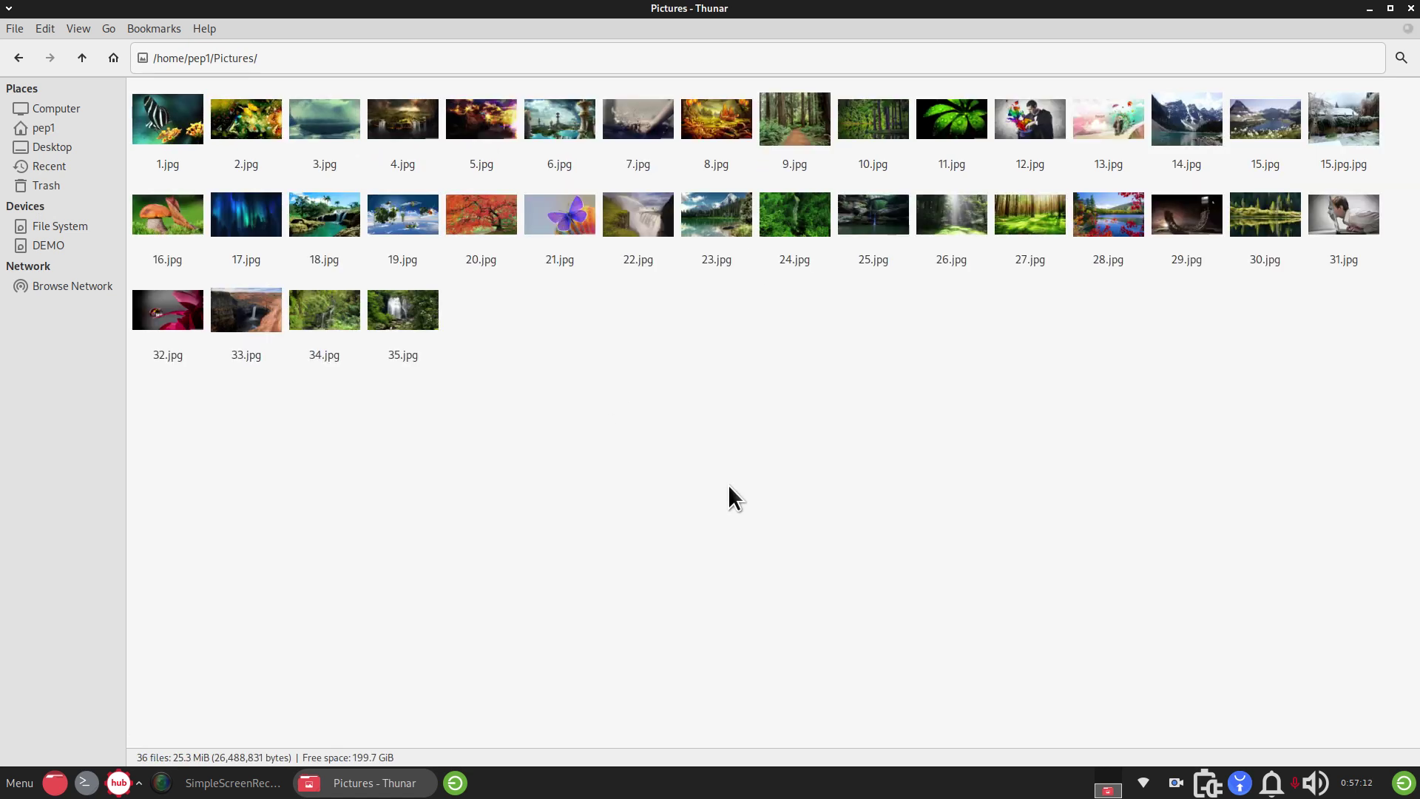
left_click(926, 291)
right_click(926, 282)
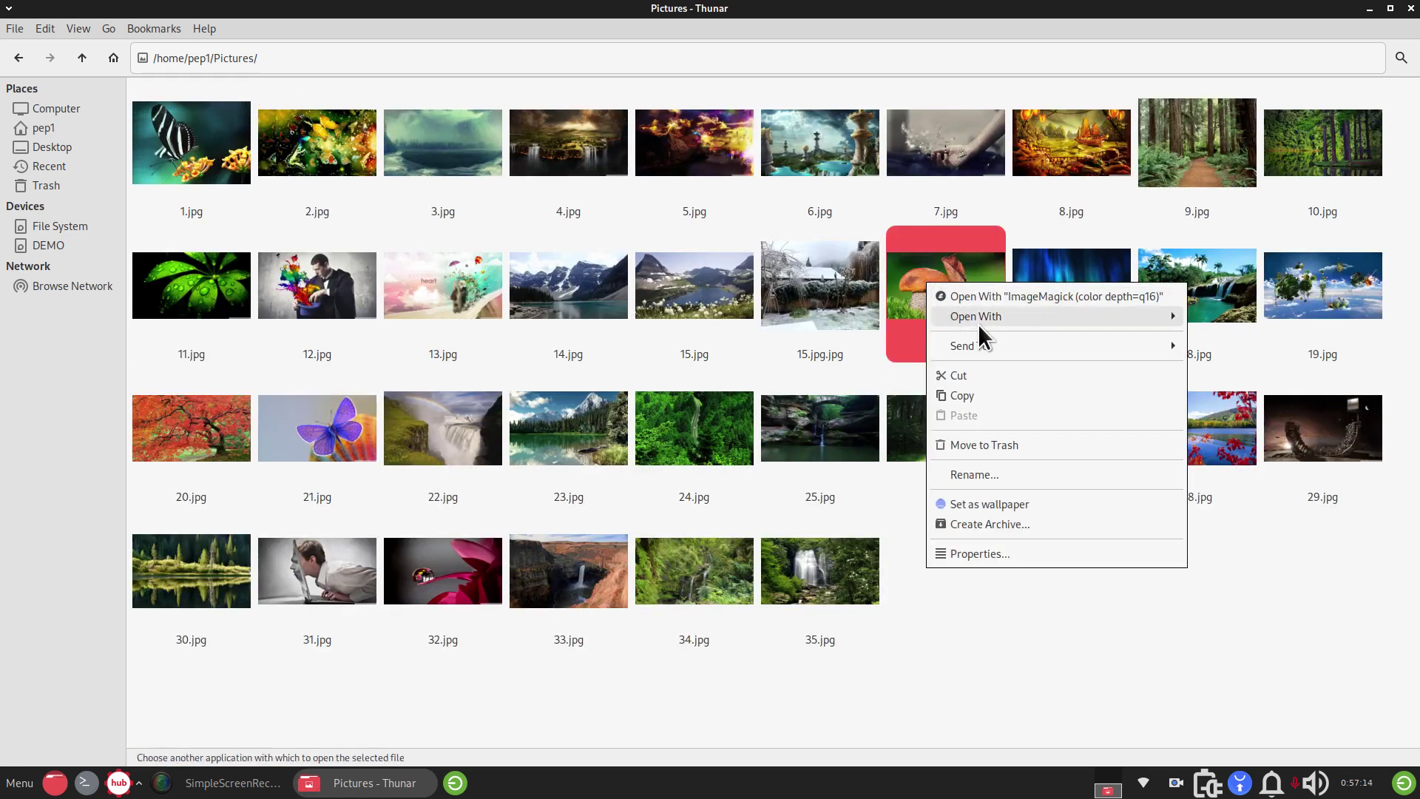
left_click(1016, 502)
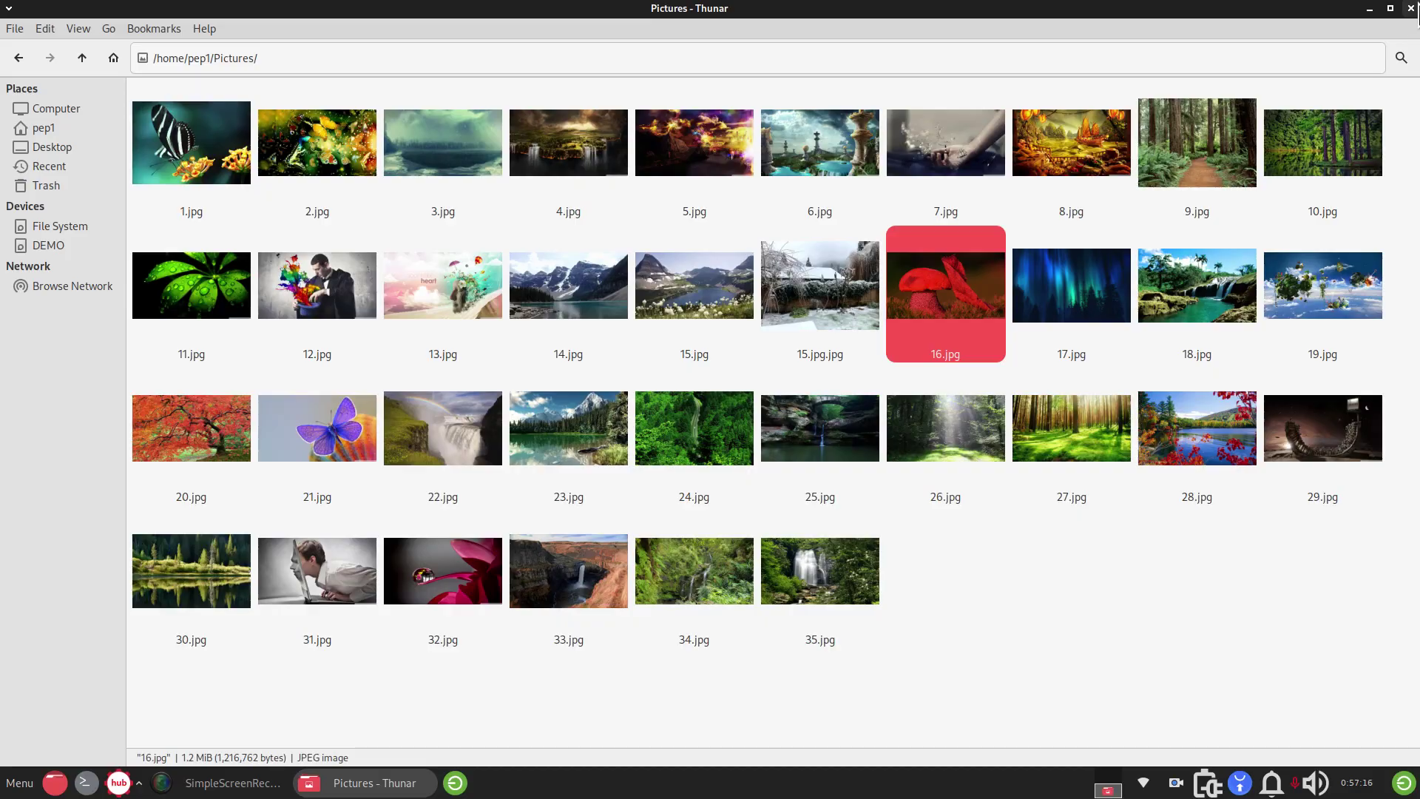
left_click(1411, 8)
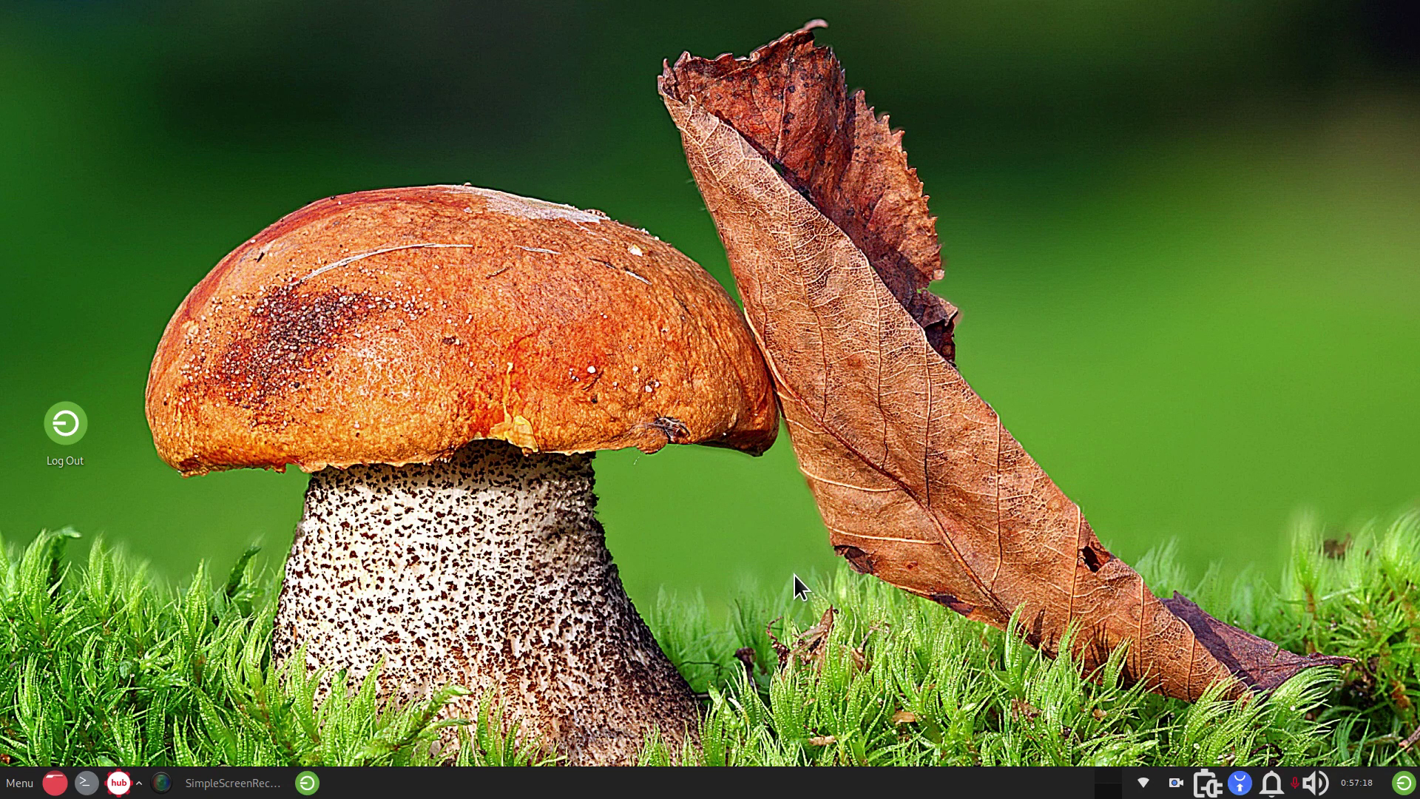